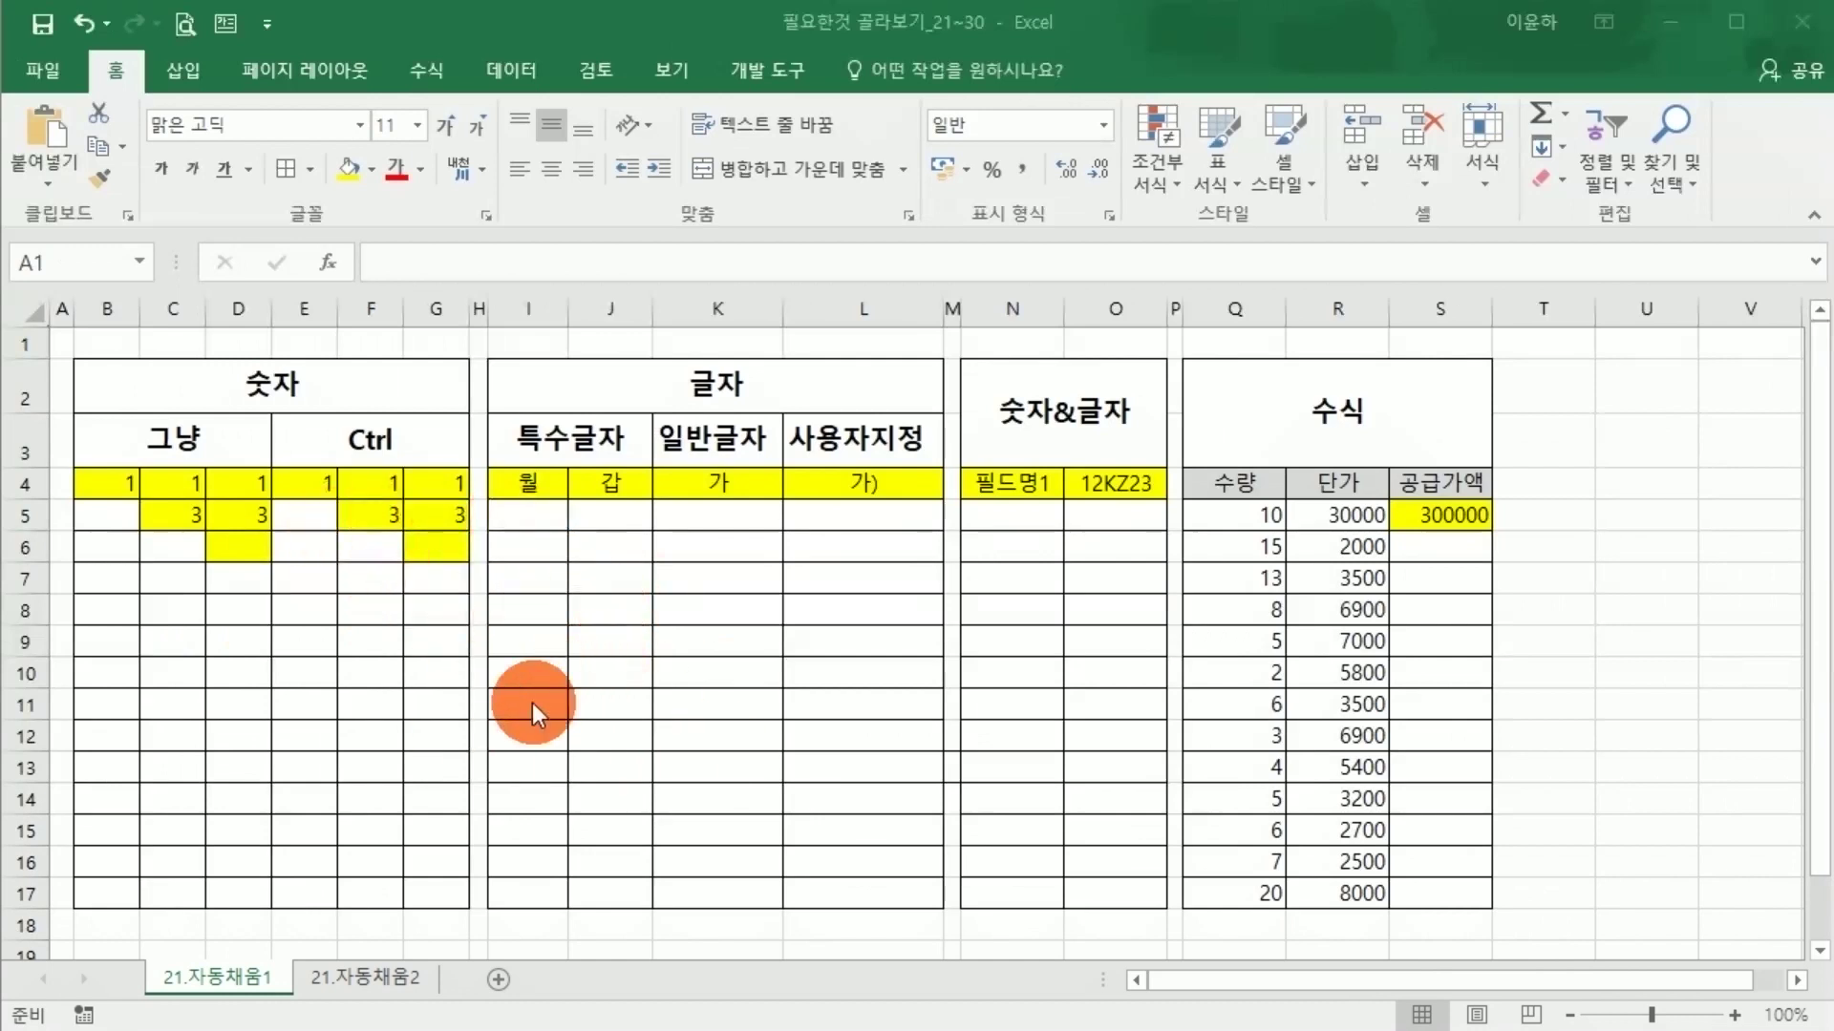
Look over the 숫자, 글자, 숫자&글자 and 수식 blocks on the 21.자동채움1 sheet.
left_click(586, 646)
left_click_drag(307, 386, 323, 893)
left_click_drag(704, 369, 731, 896)
left_click_drag(1043, 434, 1087, 894)
left_click(1318, 769)
left_click_drag(1323, 405, 1338, 908)
Review the numbering, 서식 자동채움, 서식만 채우기 and 자동채움이 안되는 경우 examples on the 21.자동채움2 sheet.
left_click(387, 984)
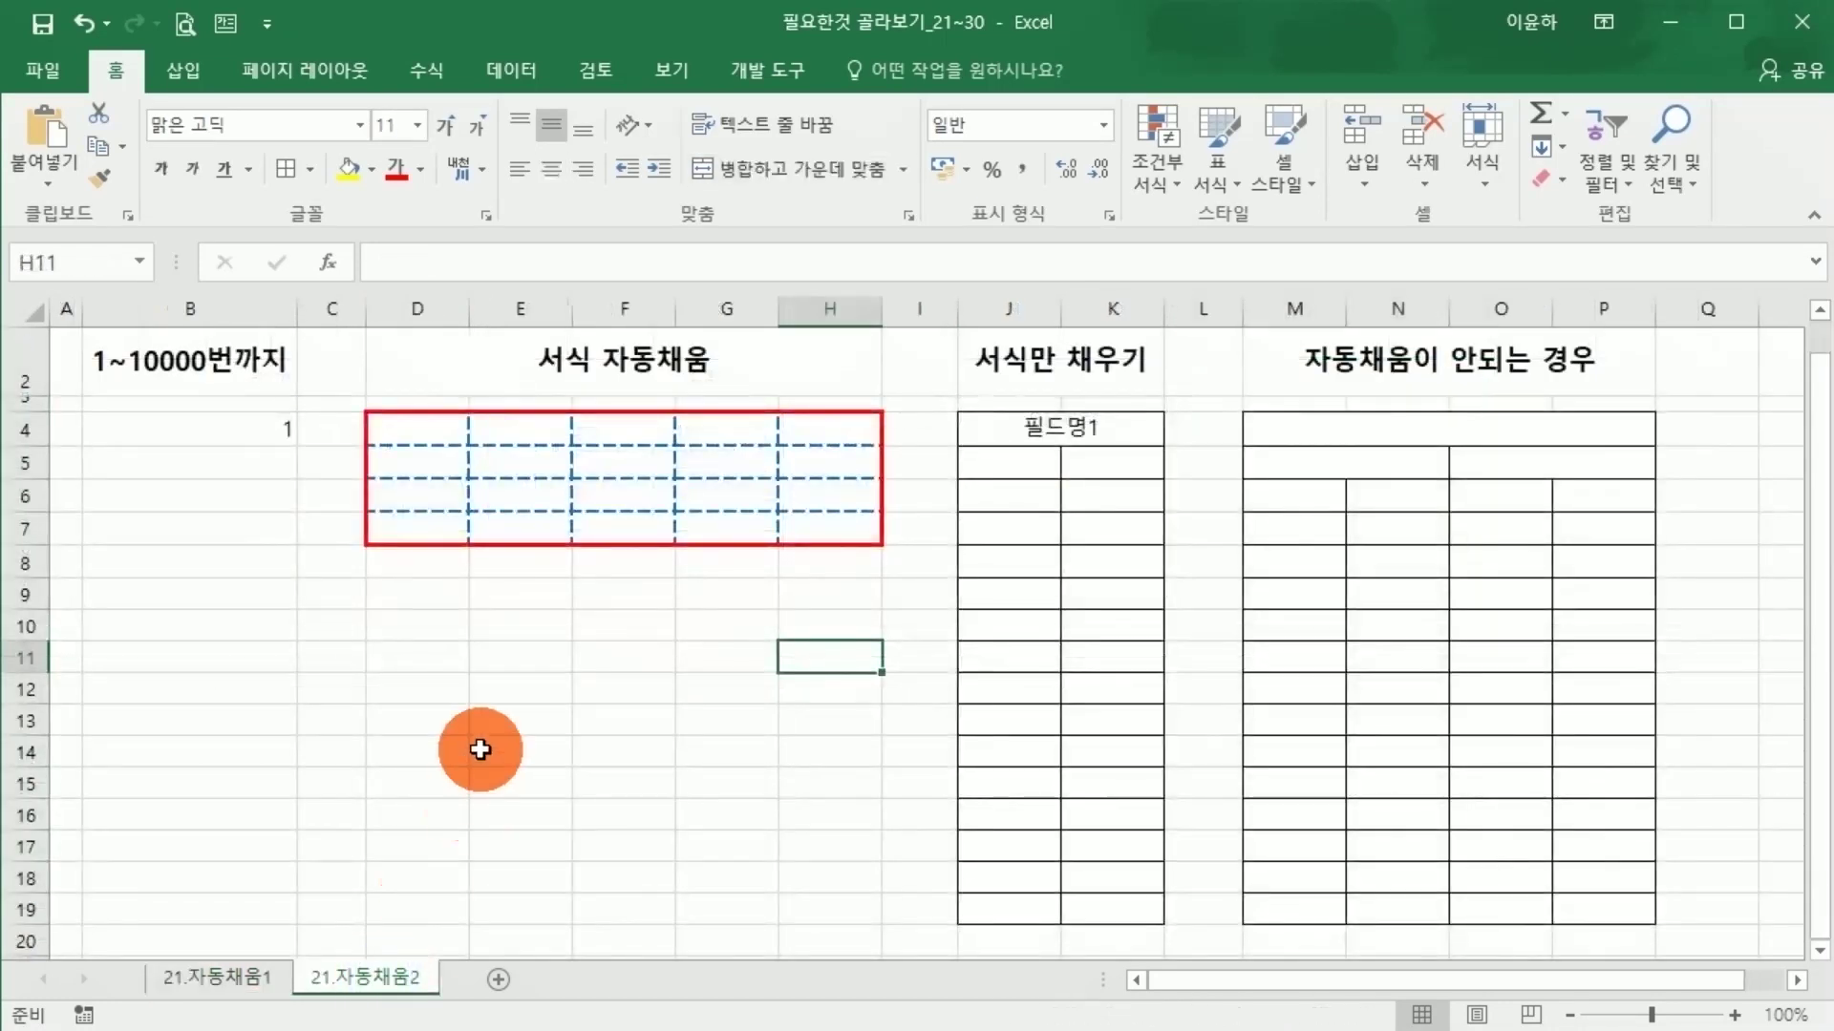
left_click(478, 749)
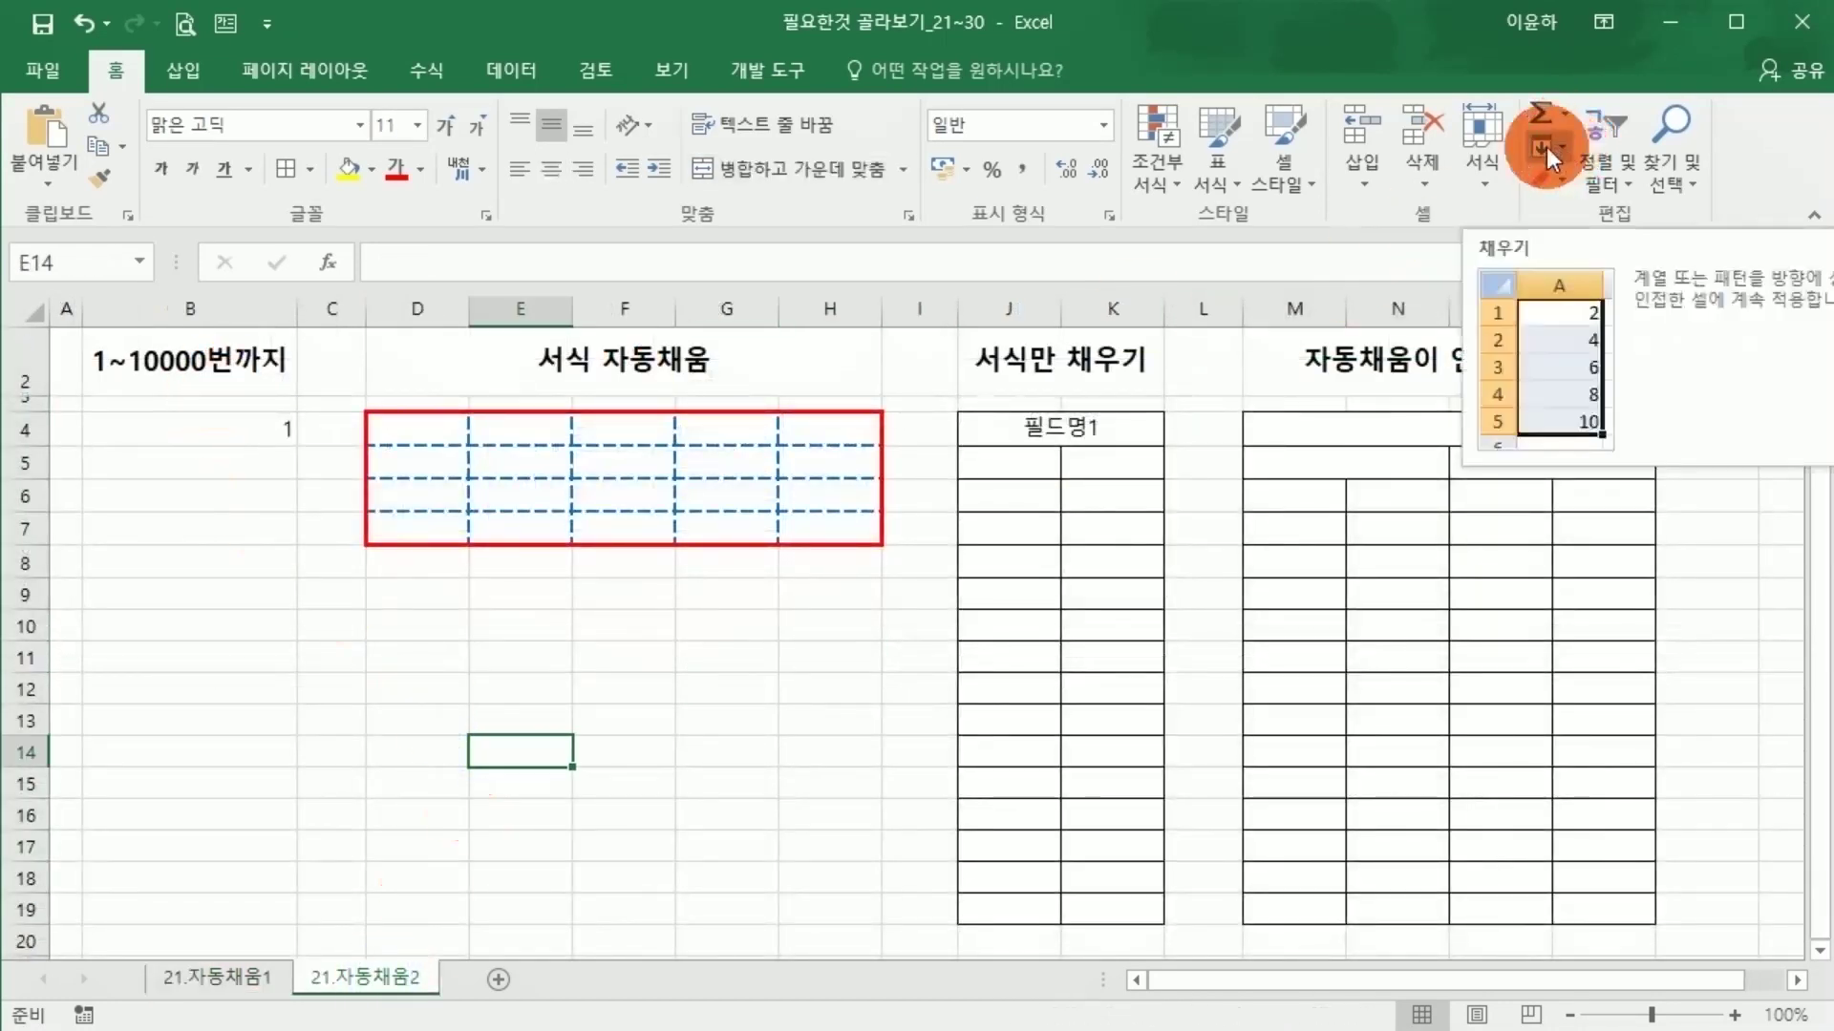
left_click(268, 457)
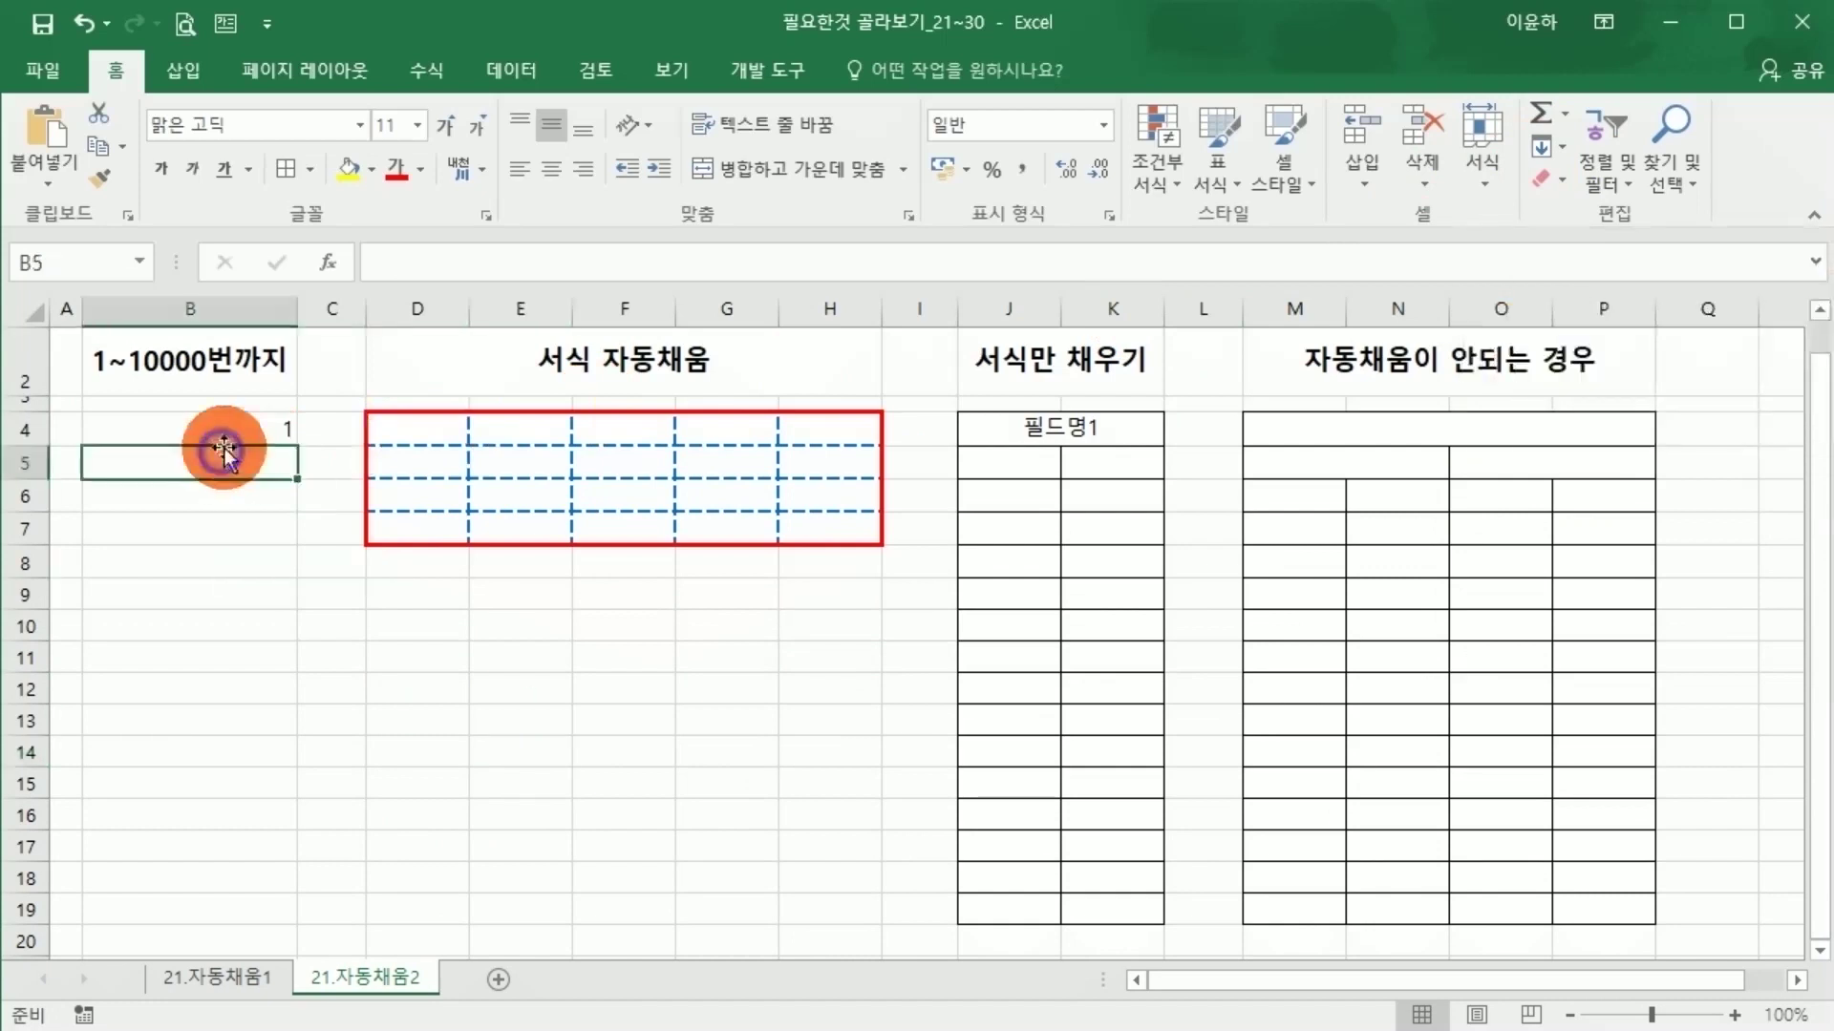
left_click(427, 434)
left_click_drag(427, 434, 839, 519)
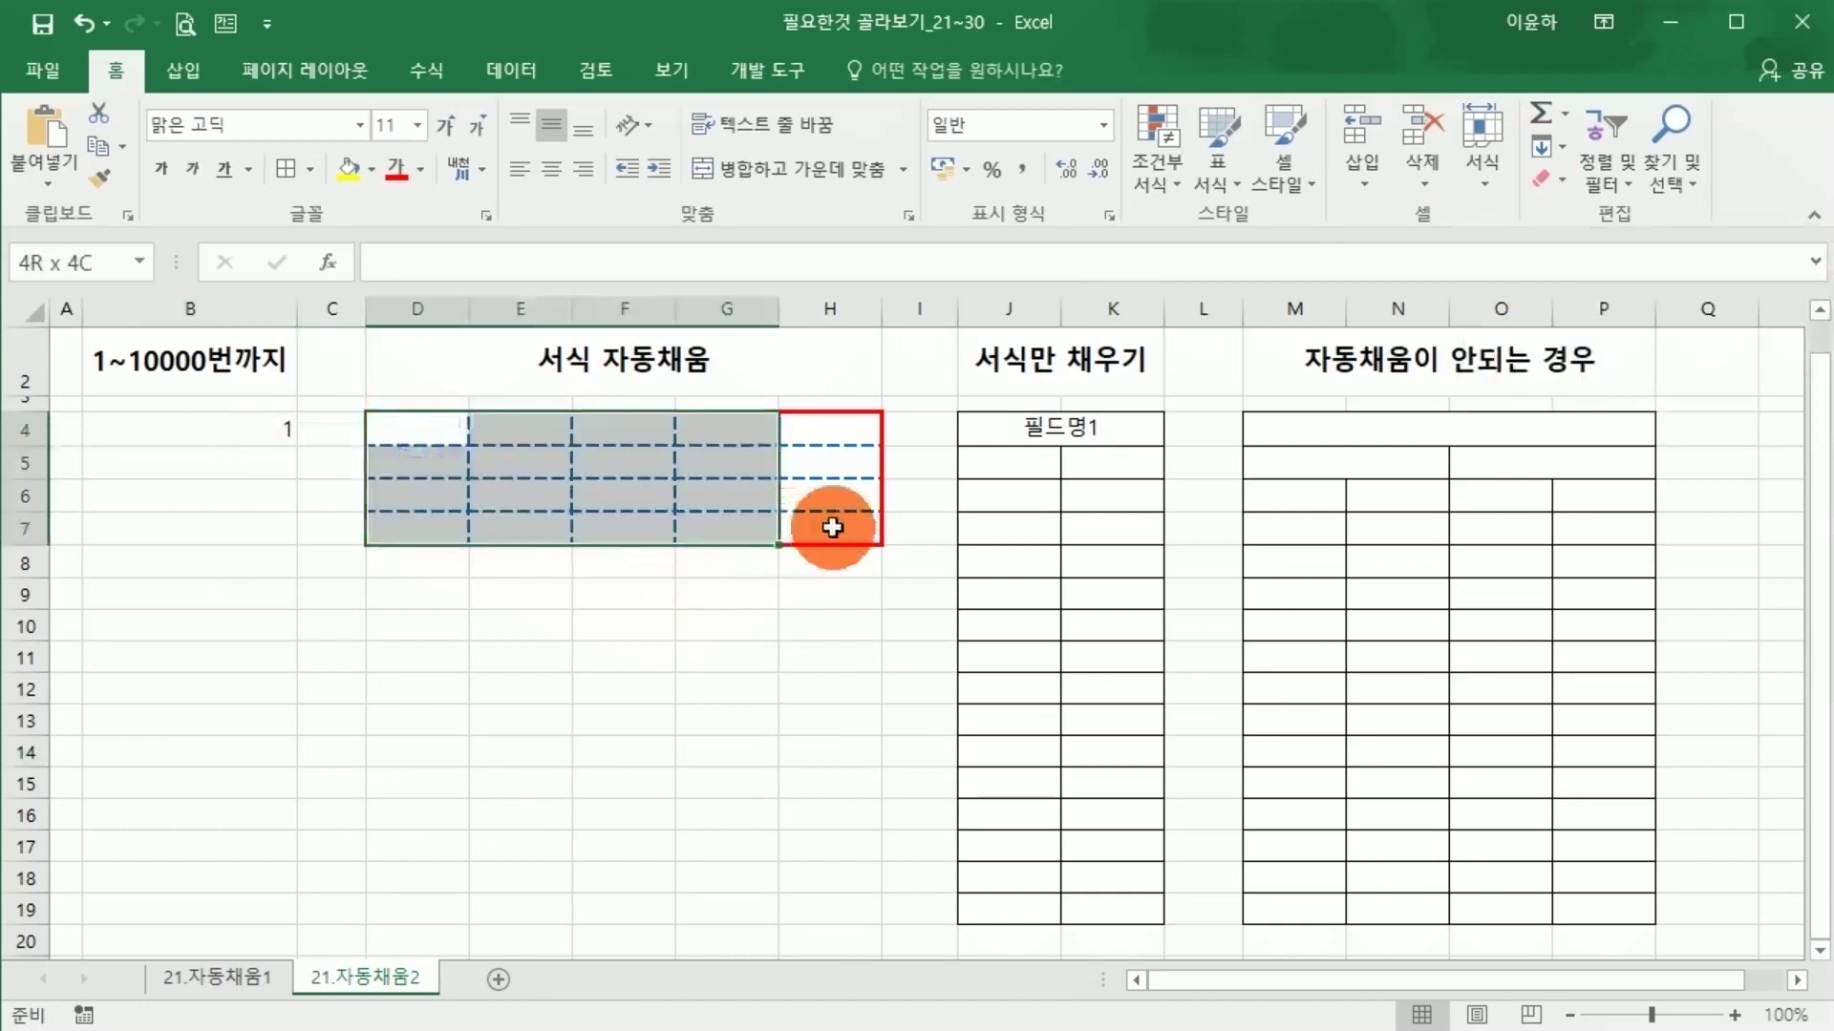
left_click(1098, 601)
left_click_drag(1010, 456, 1126, 697)
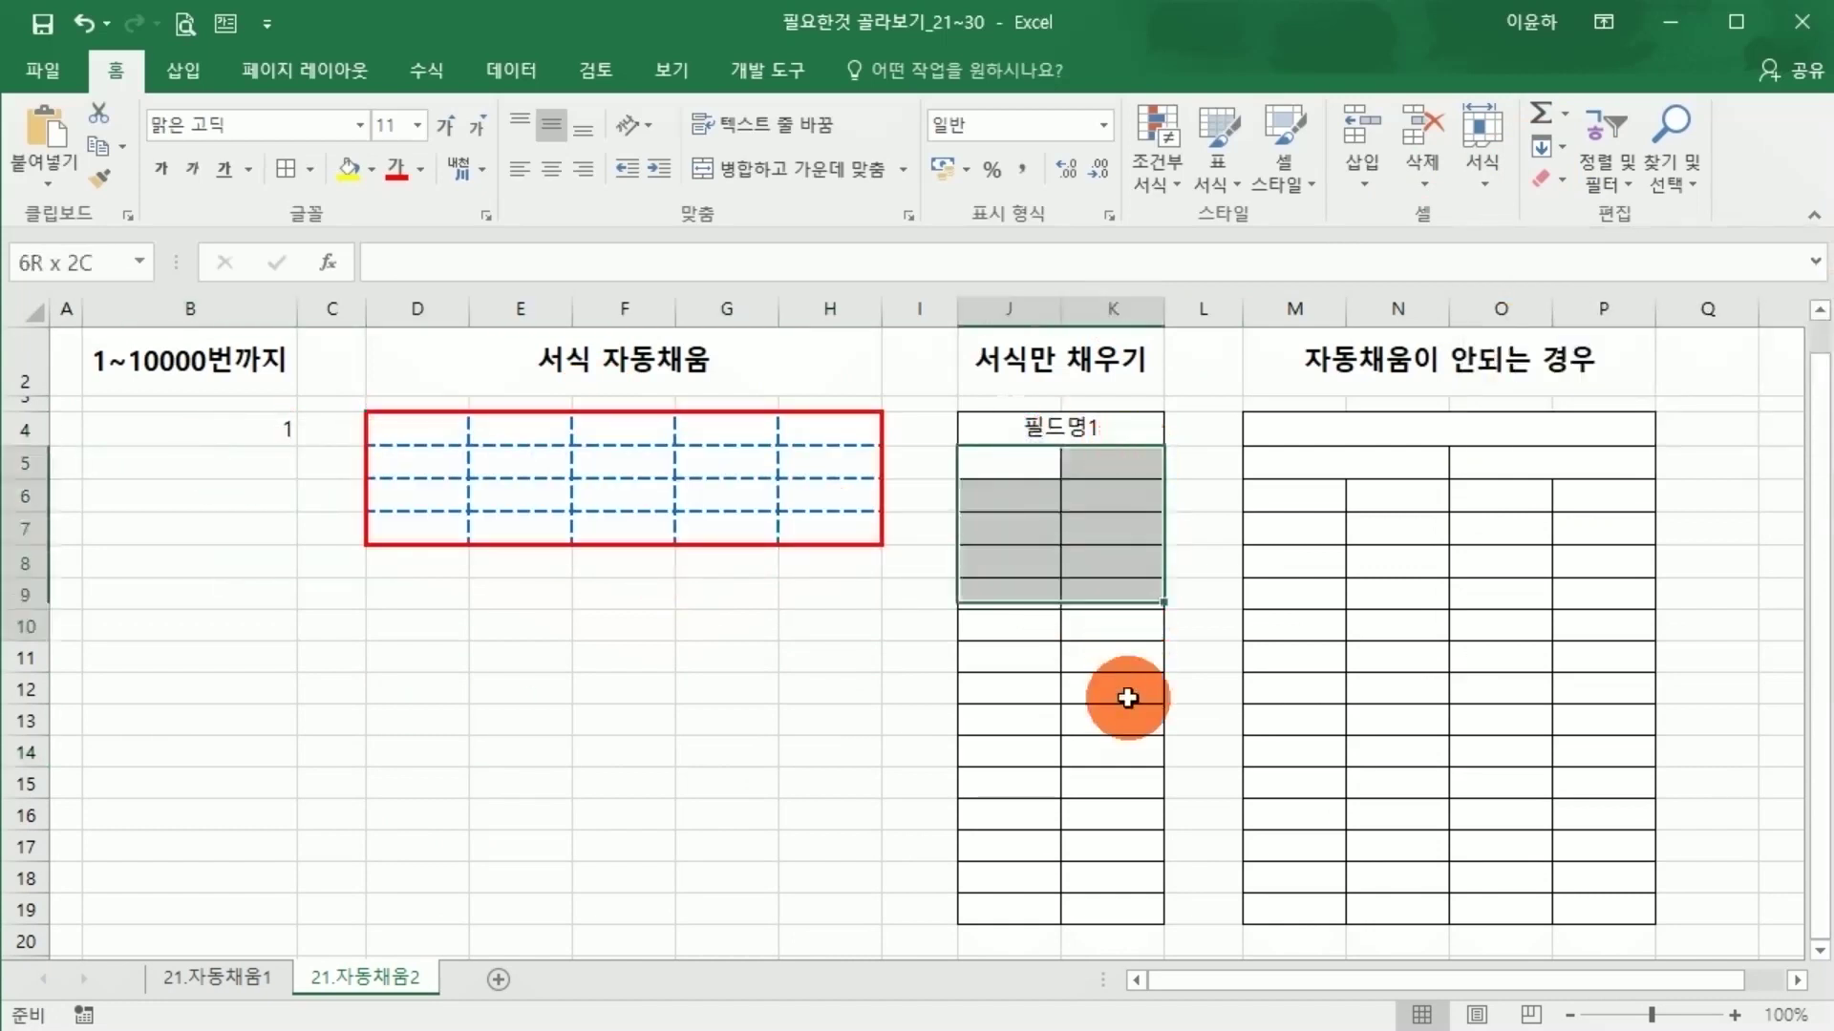
left_click(1423, 632)
left_click(1354, 360)
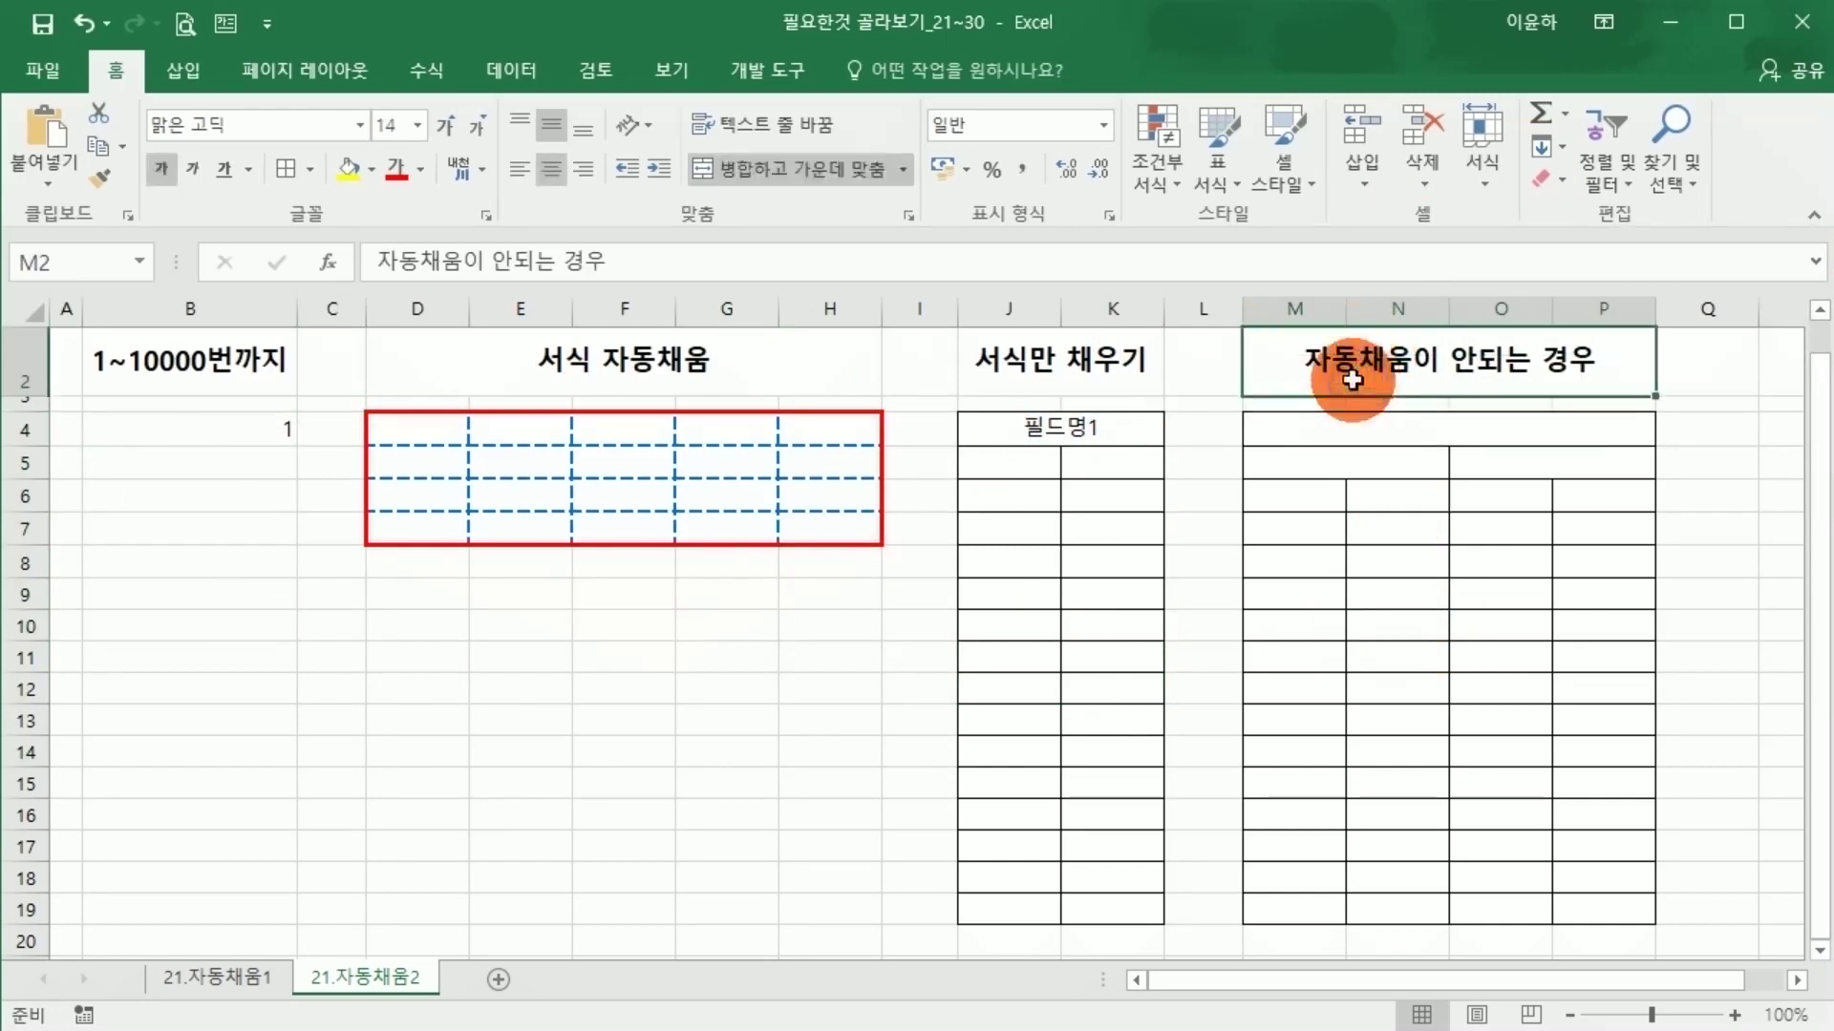
left_click(1399, 587)
Return to the 21.자동채움1 sheet and select cell A1.
left_click(229, 976)
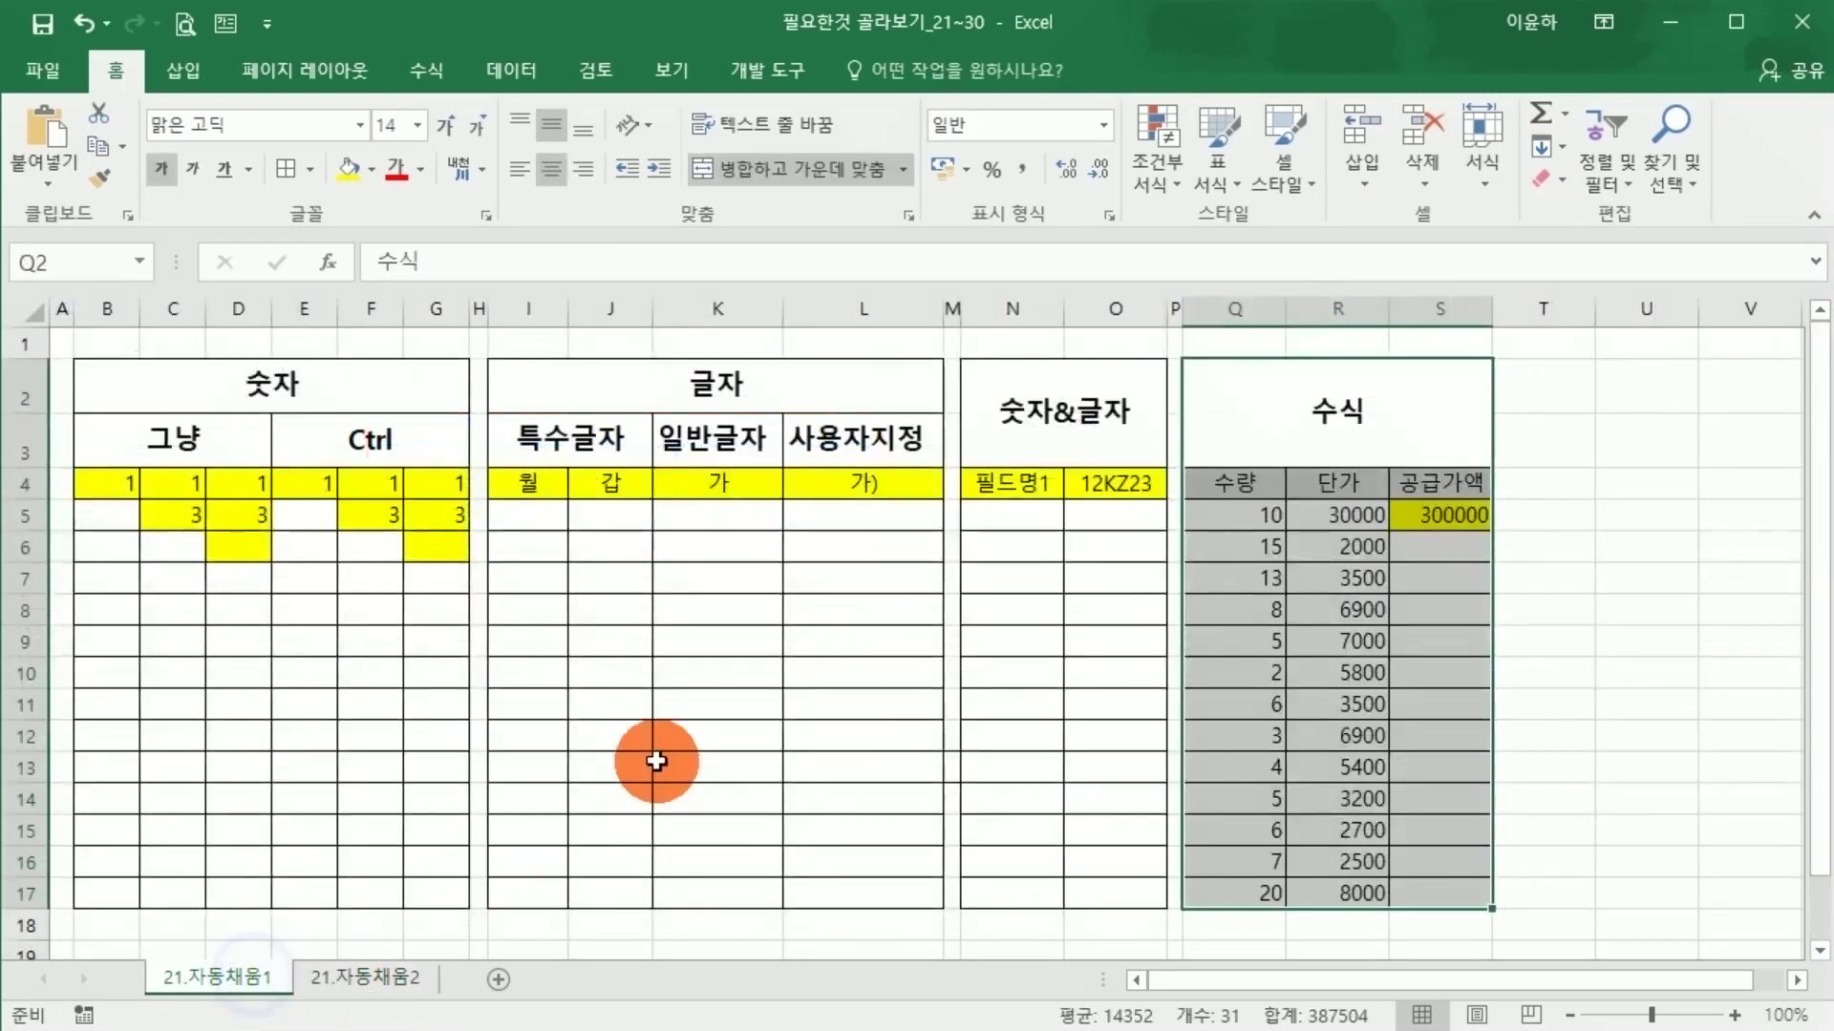
left_click(658, 743)
left_click(57, 335)
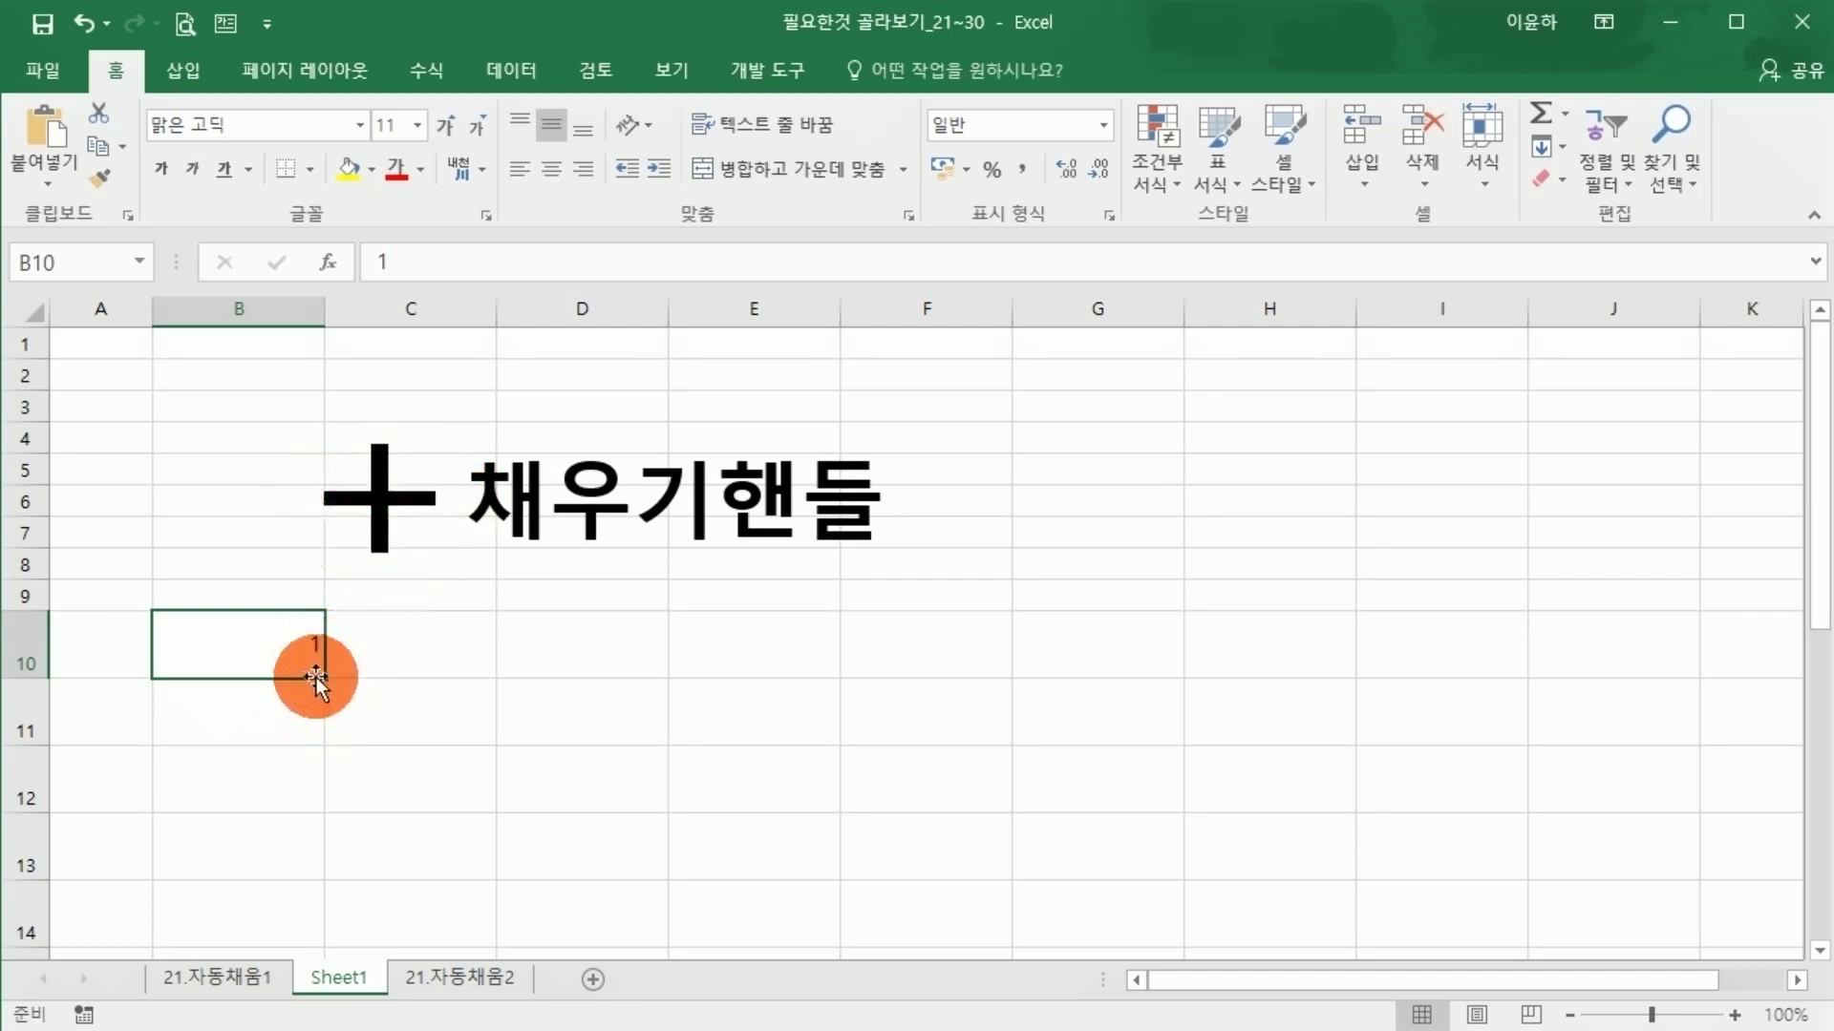
On Sheet1, autofill the 1 in B10 across to G10 and then down to row 13.
left_click_drag(327, 677, 1154, 745)
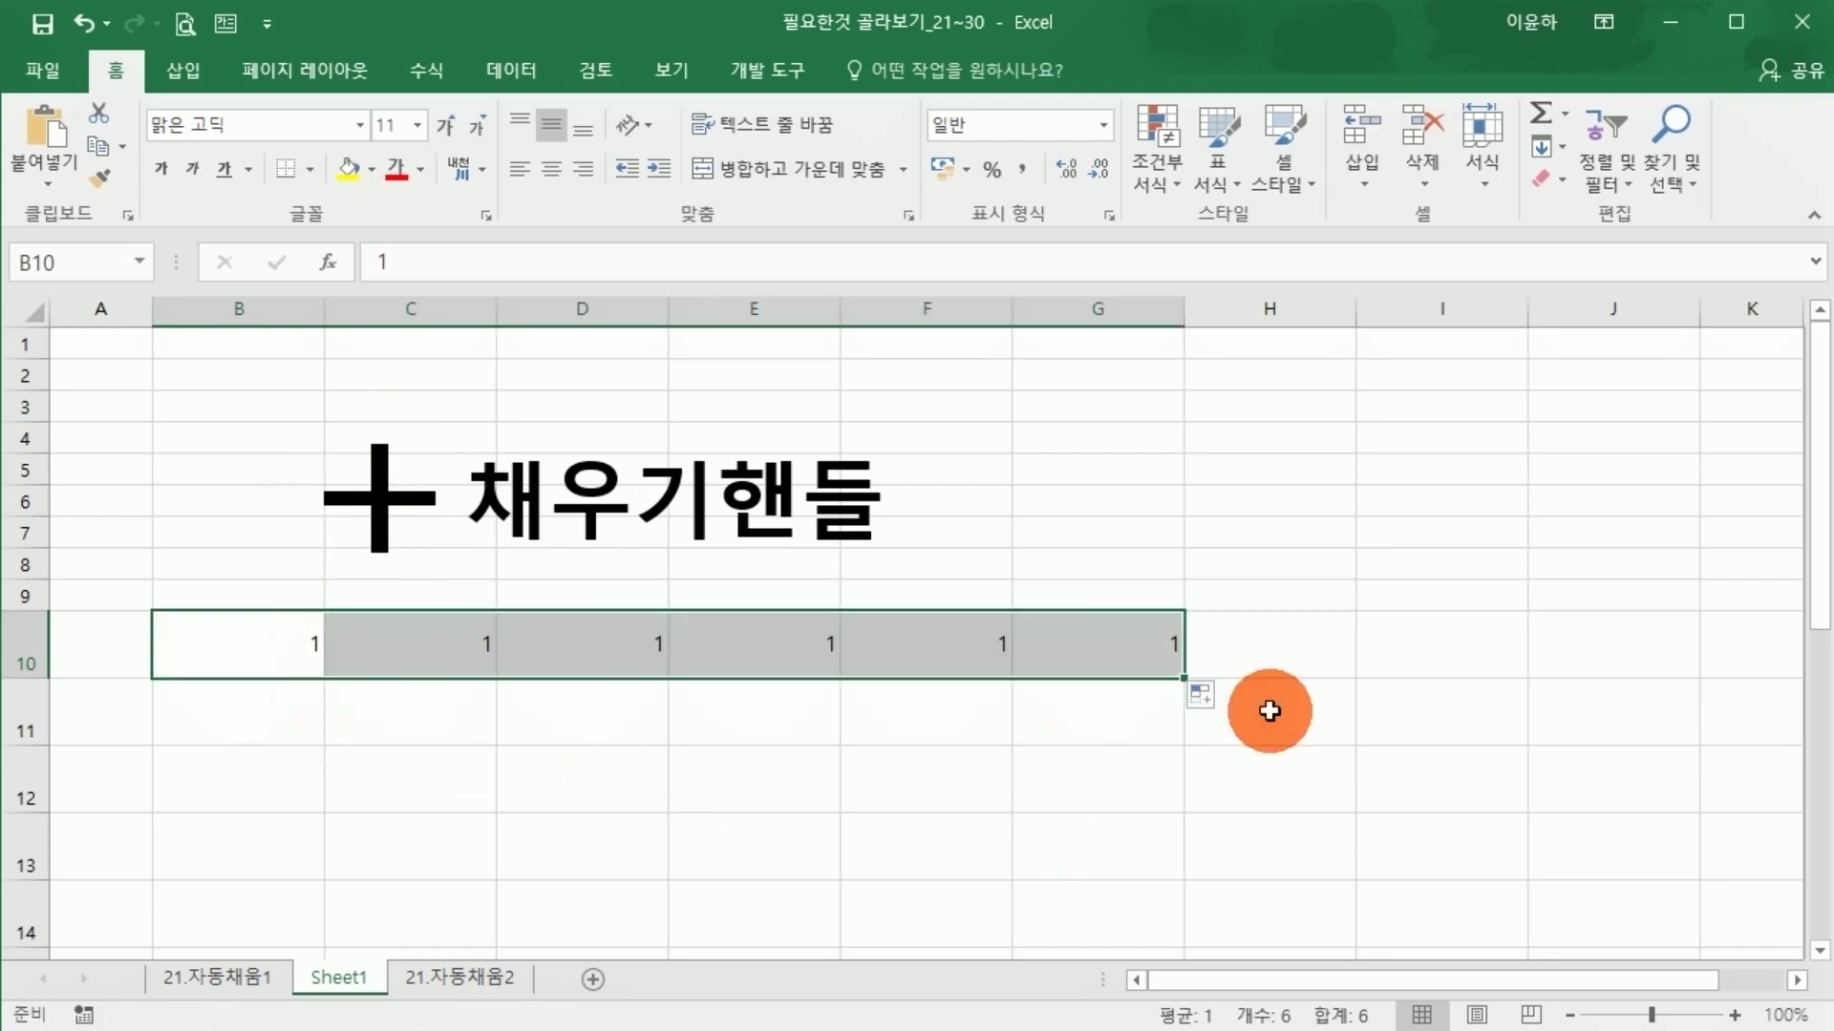
left_click_drag(1182, 677, 1181, 873)
left_click(1097, 804)
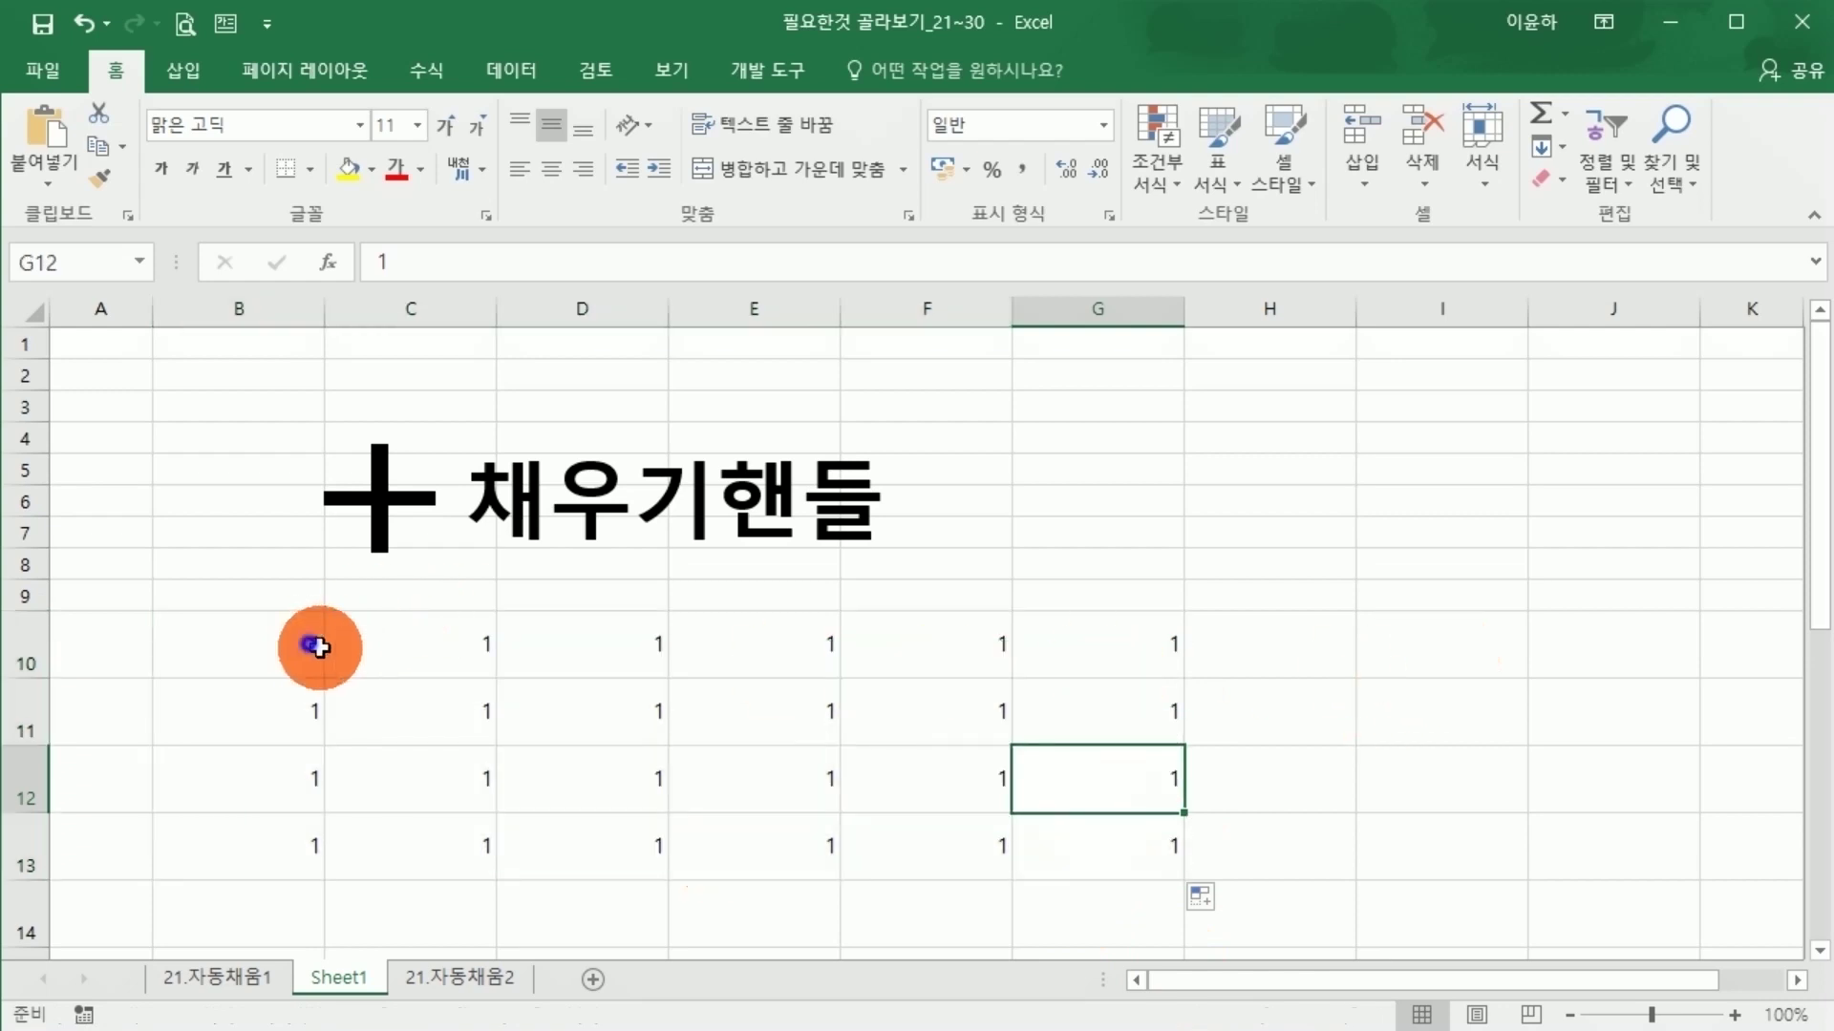
Clear B10:F13 and G11:G13, keeping only the 1 in G10, and select G10.
left_click_drag(311, 646, 996, 846)
key("Delete")
left_click_drag(1117, 720, 1132, 842)
key("Delete")
left_click(1142, 649)
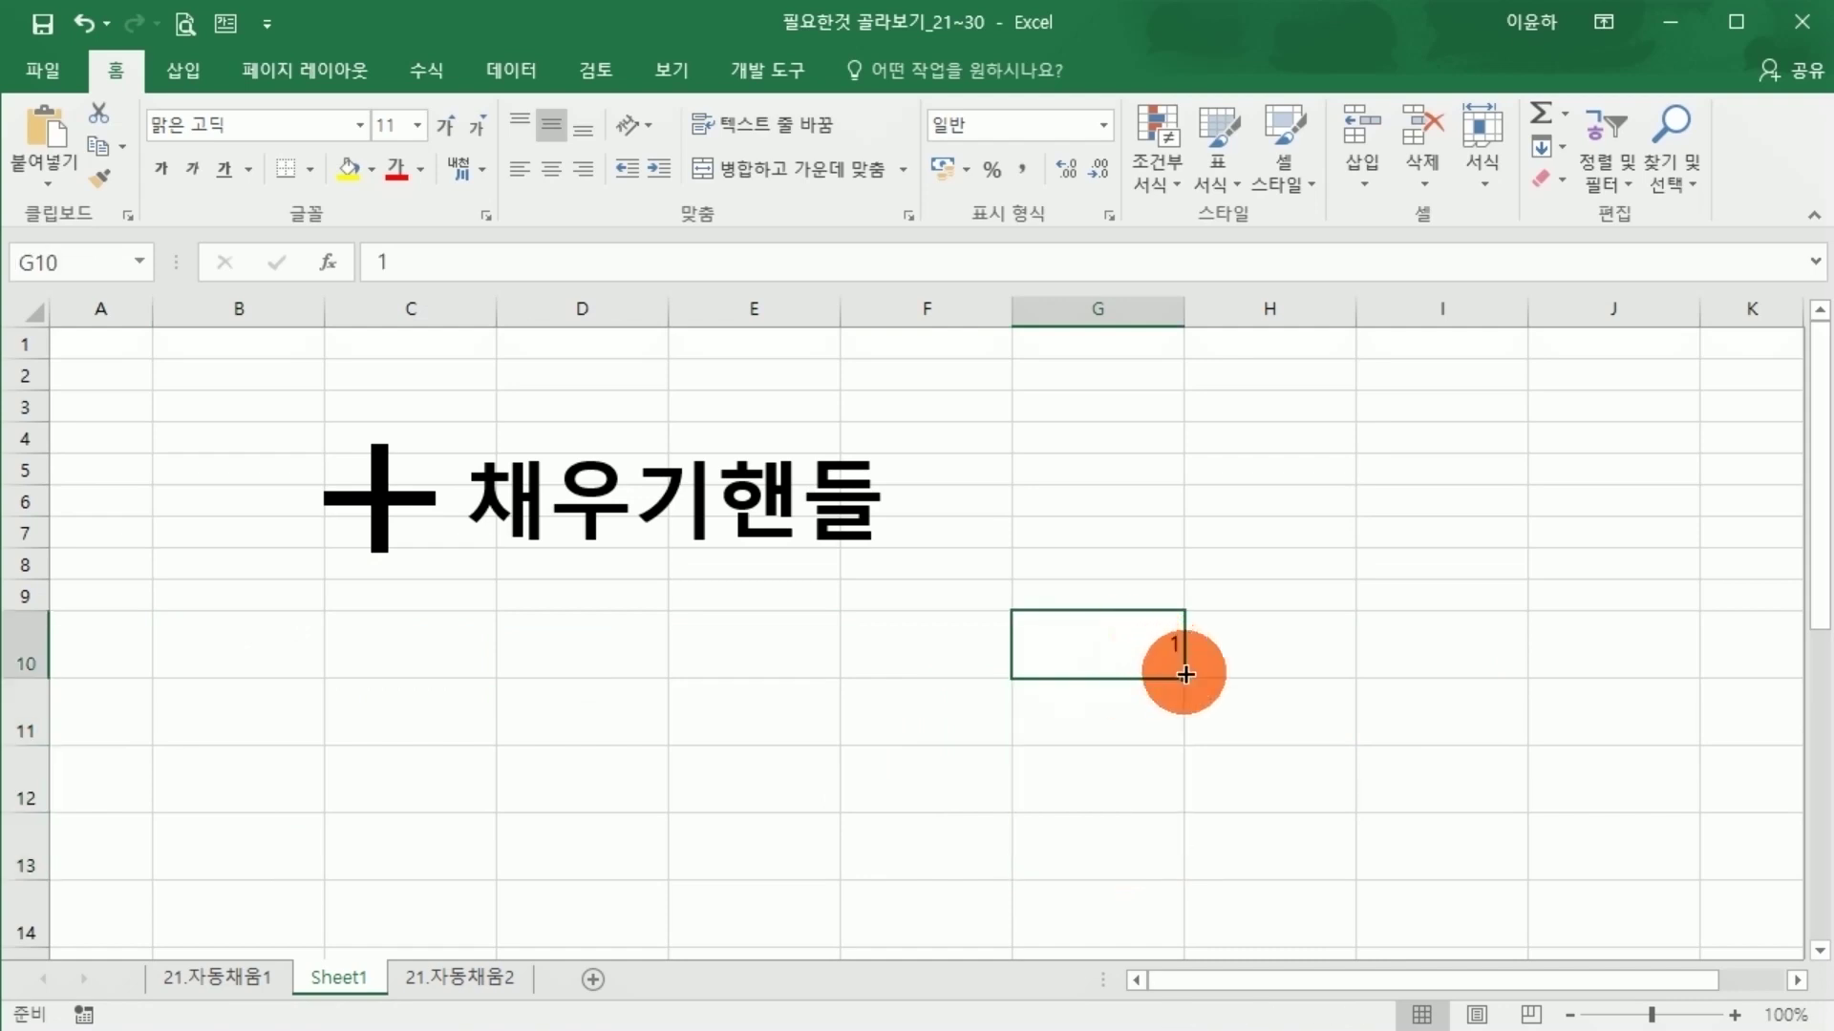
Autofill the 1 in G10 backwards across row 10 to B10, then fill the row downwards.
left_click_drag(1184, 675, 243, 642)
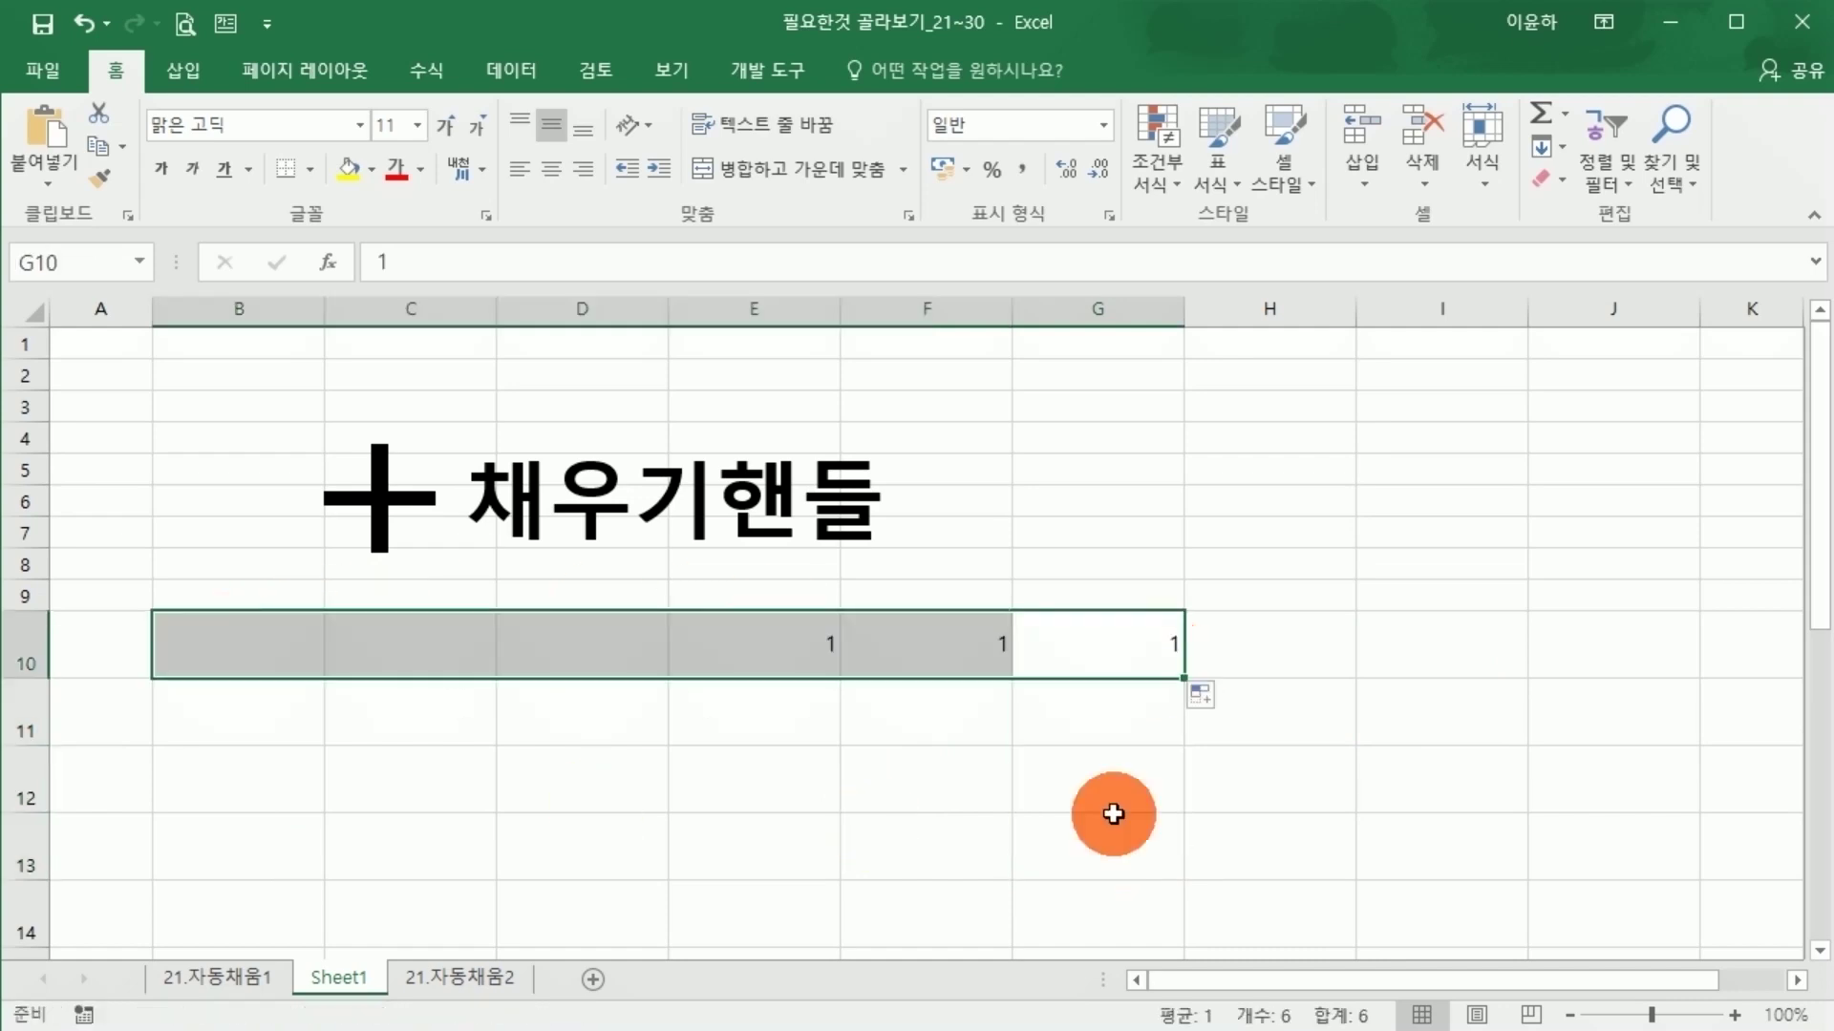
left_click_drag(1184, 678, 1160, 903)
left_click(892, 769)
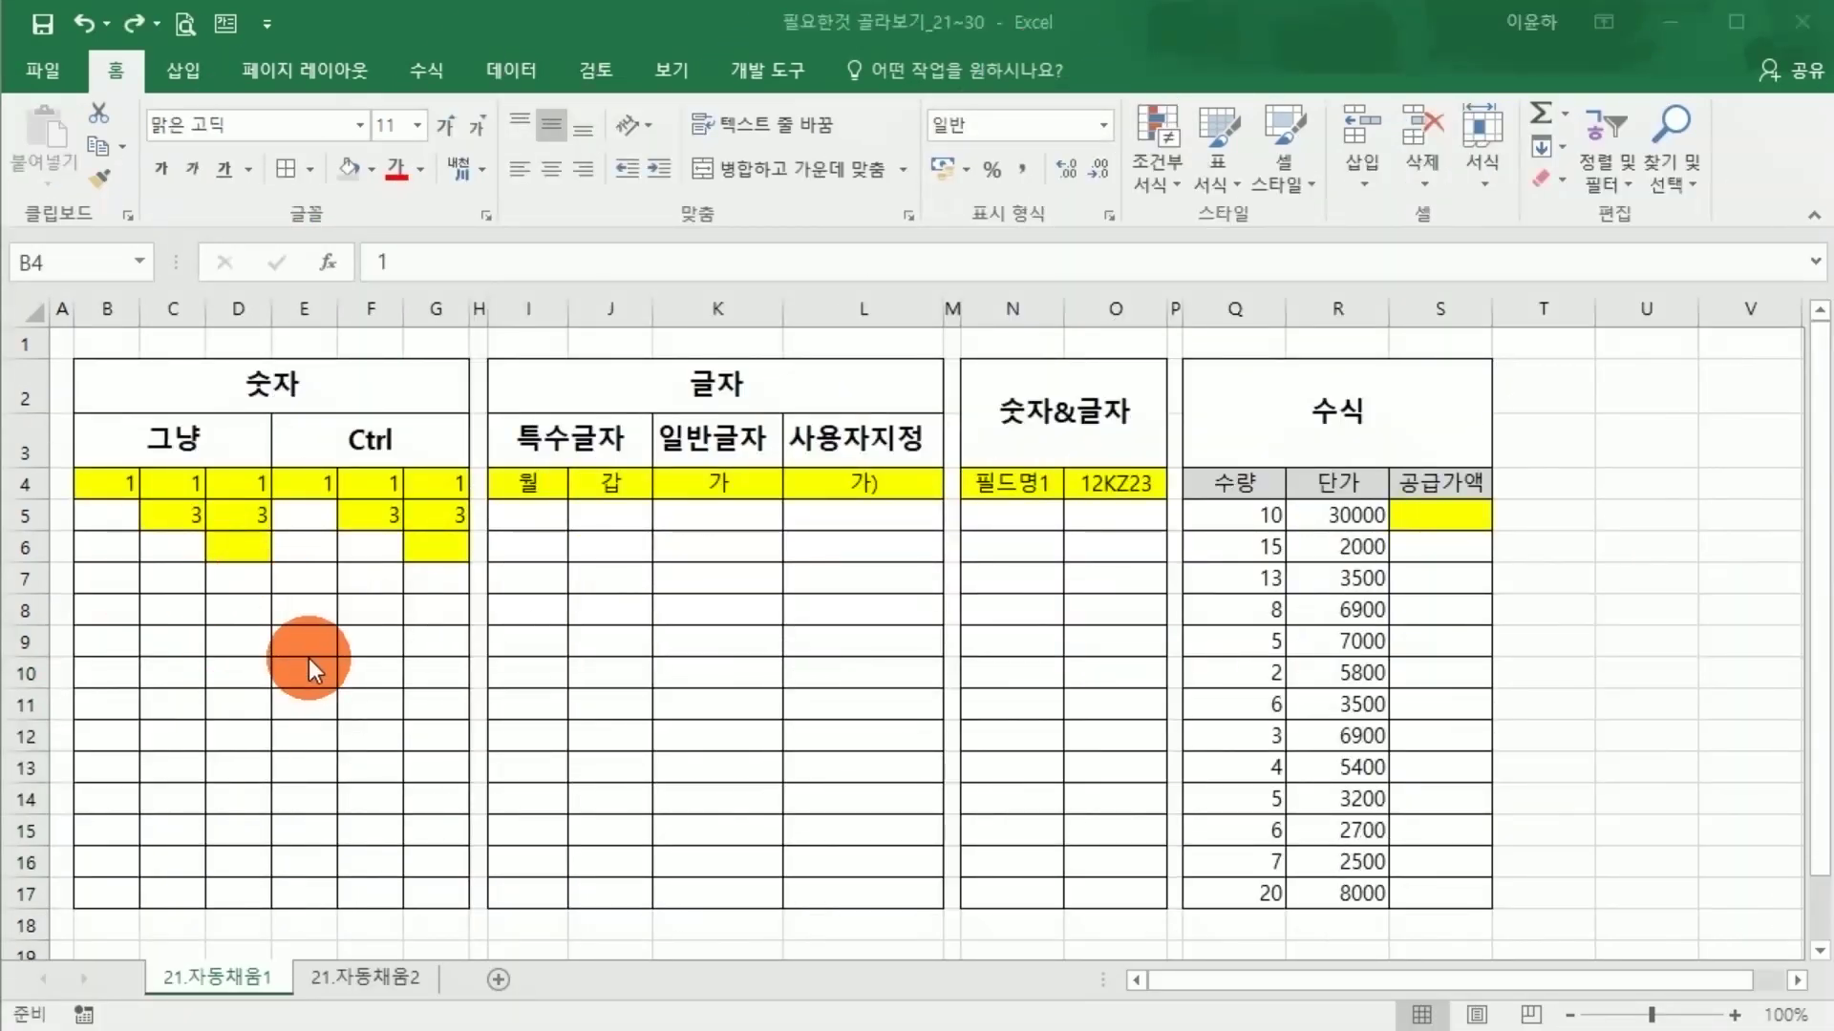
Examine the 숫자, 글자 and 숫자&글자 headings and their starting values in row 4 of 21.자동채움1.
left_click(274, 375)
left_click_drag(482, 417, 614, 407)
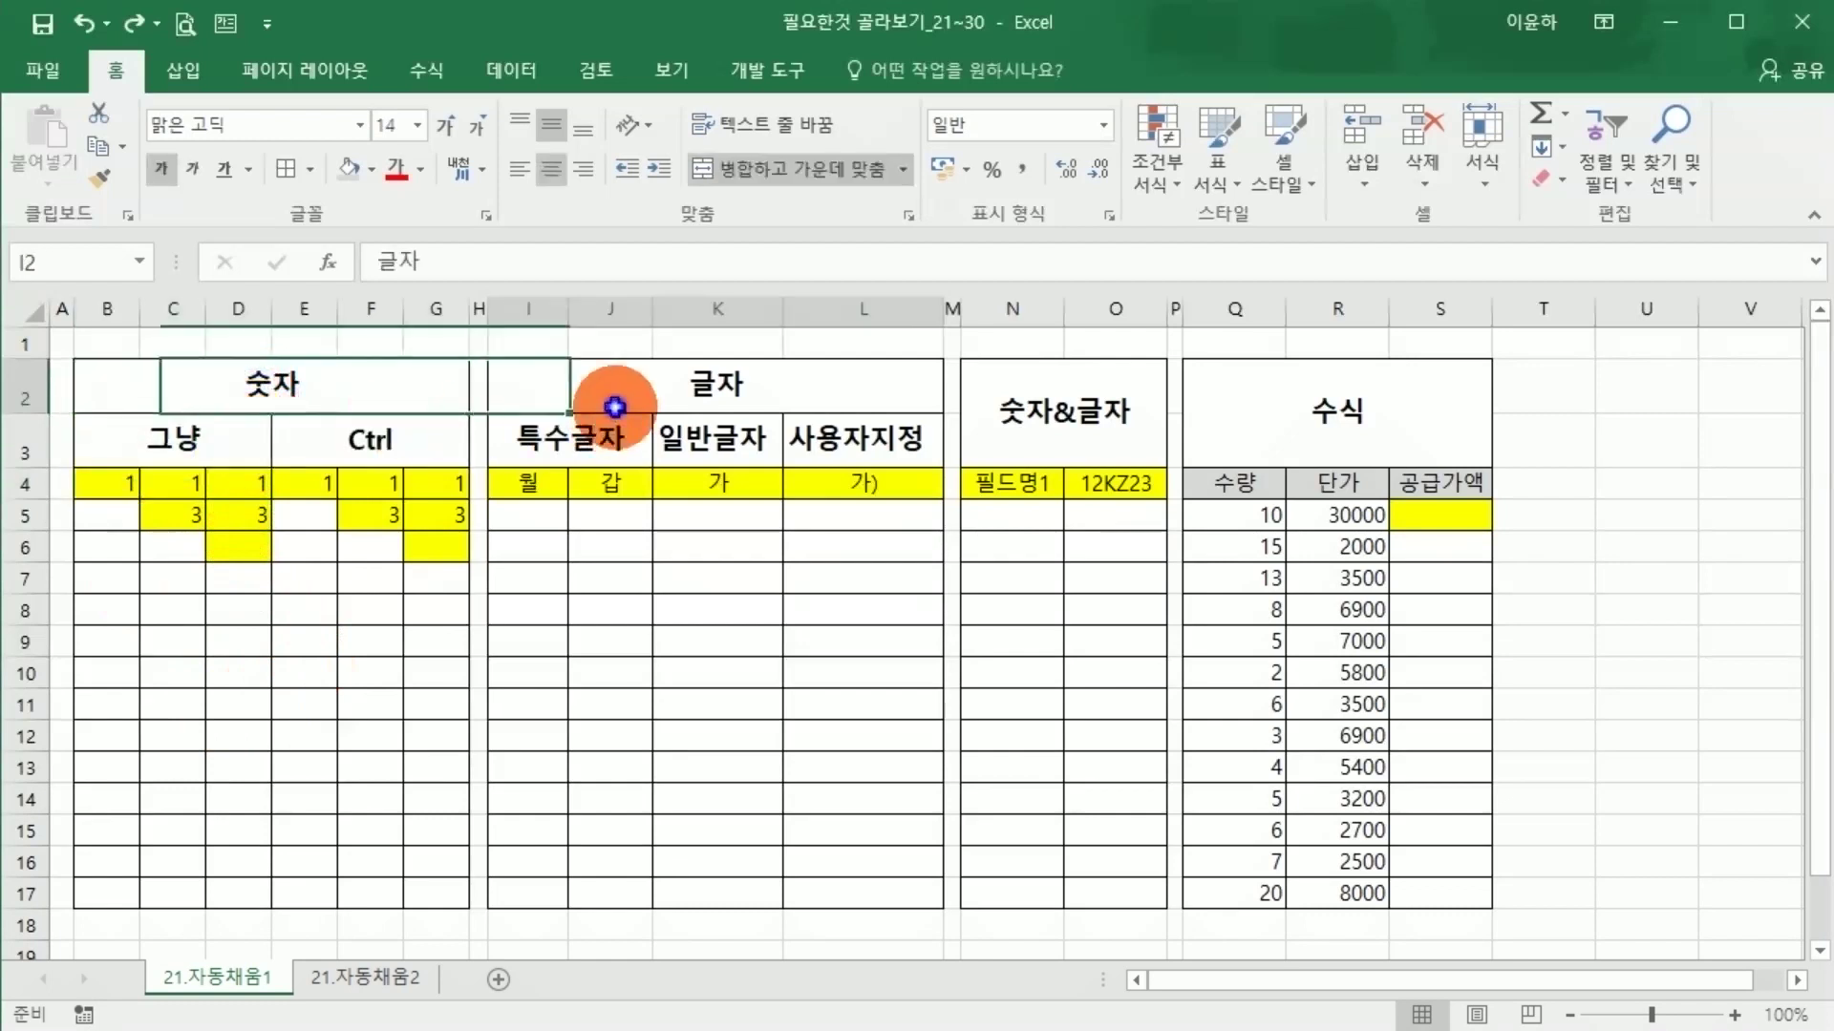
left_click(1068, 463)
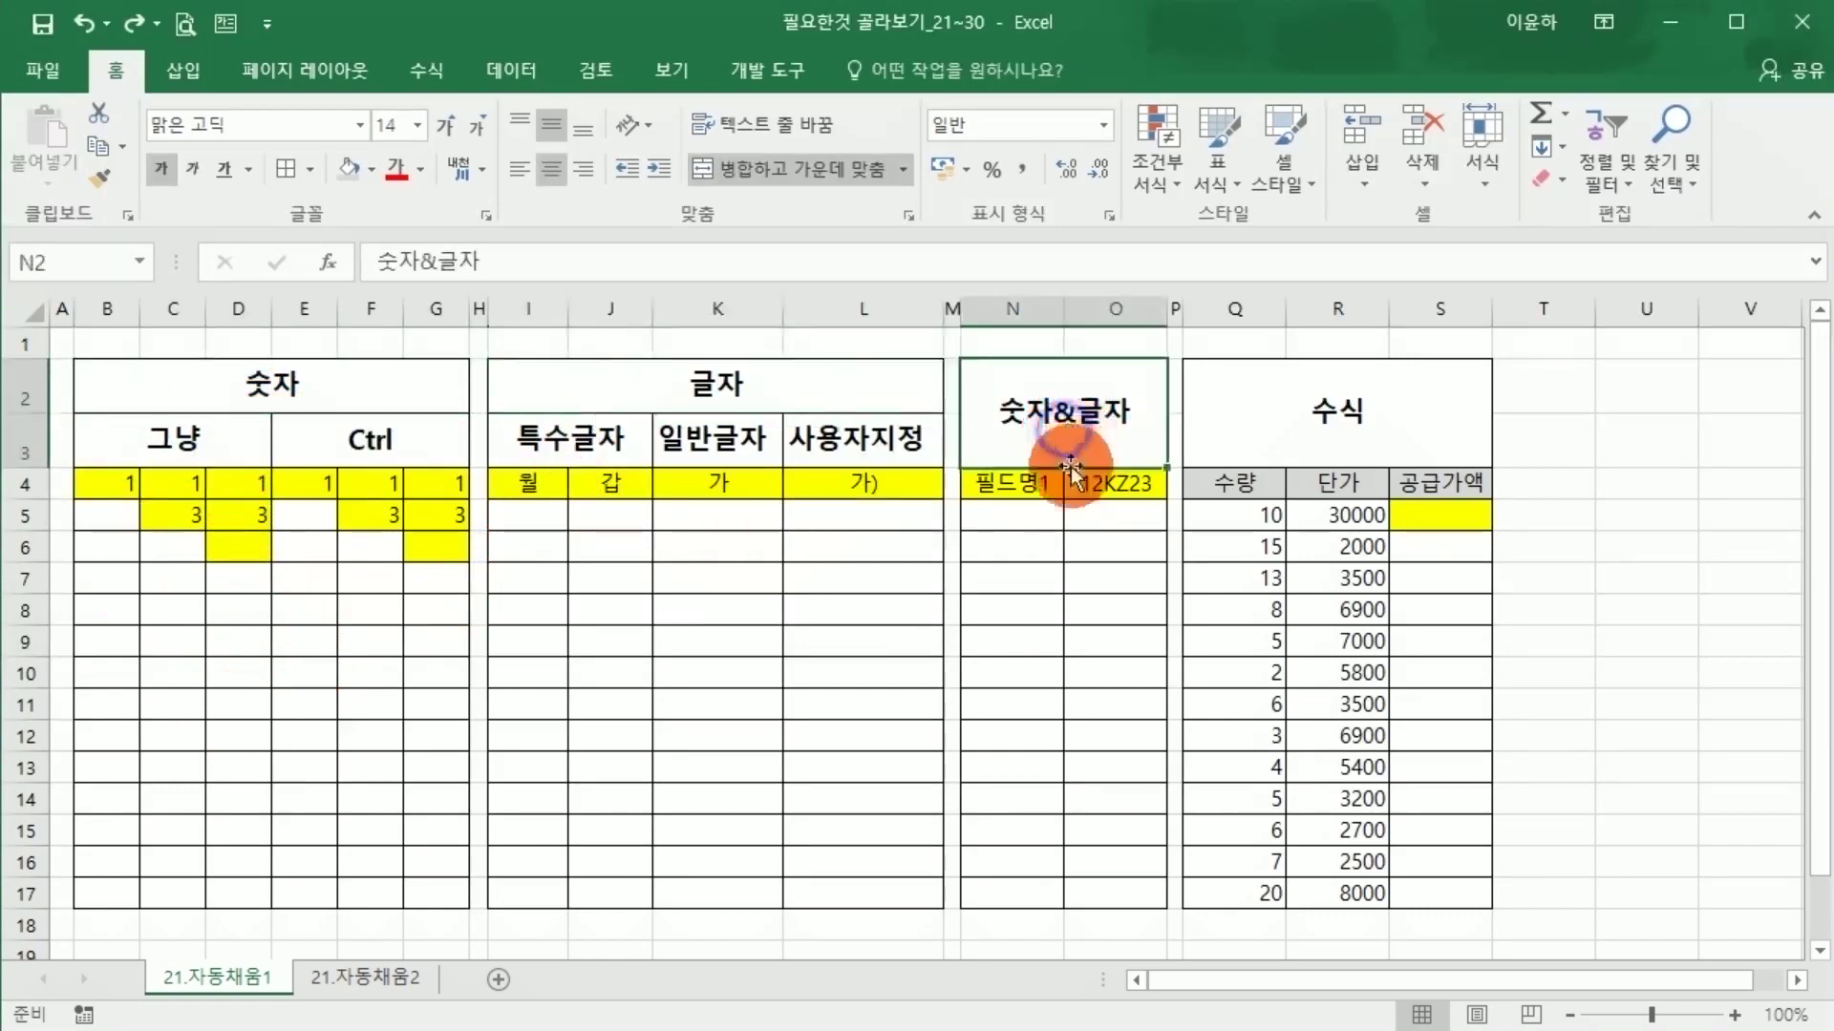
left_click_drag(360, 442, 966, 485)
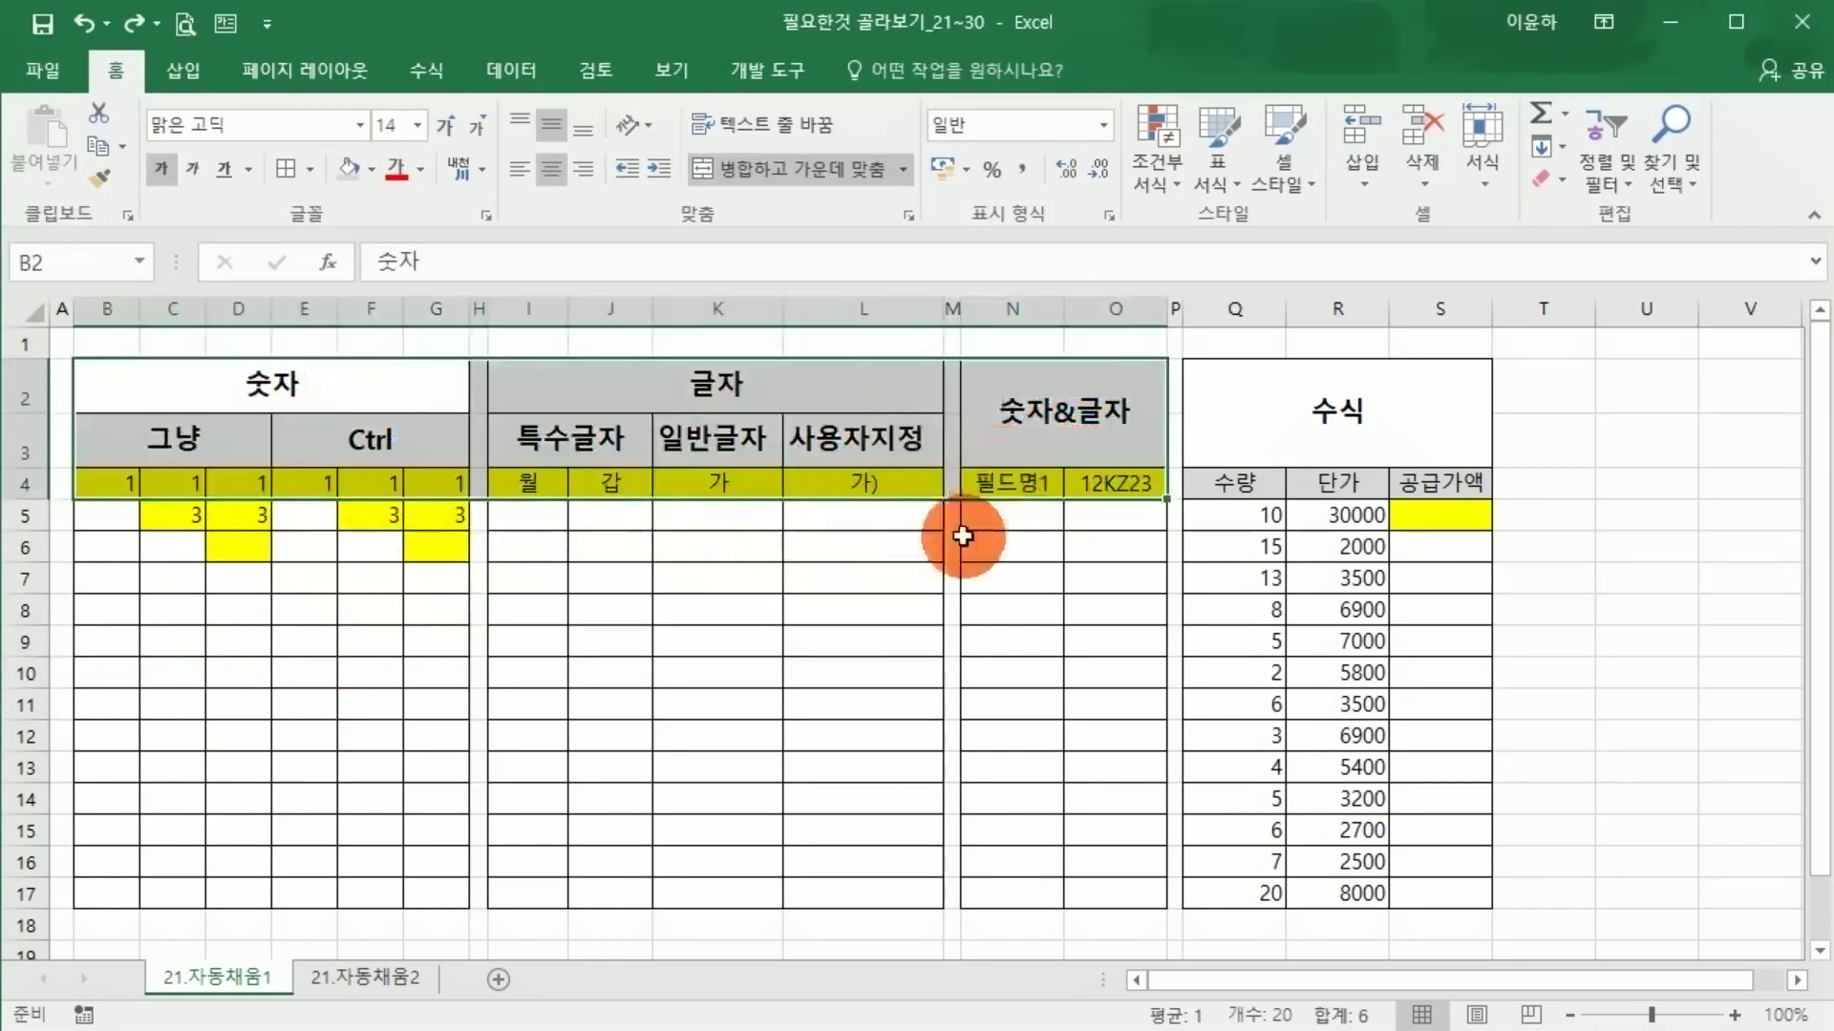
left_click(871, 571)
left_click(220, 551)
Autofill the 1 in B4 under the 그냥 heading down to B17.
left_click(252, 417)
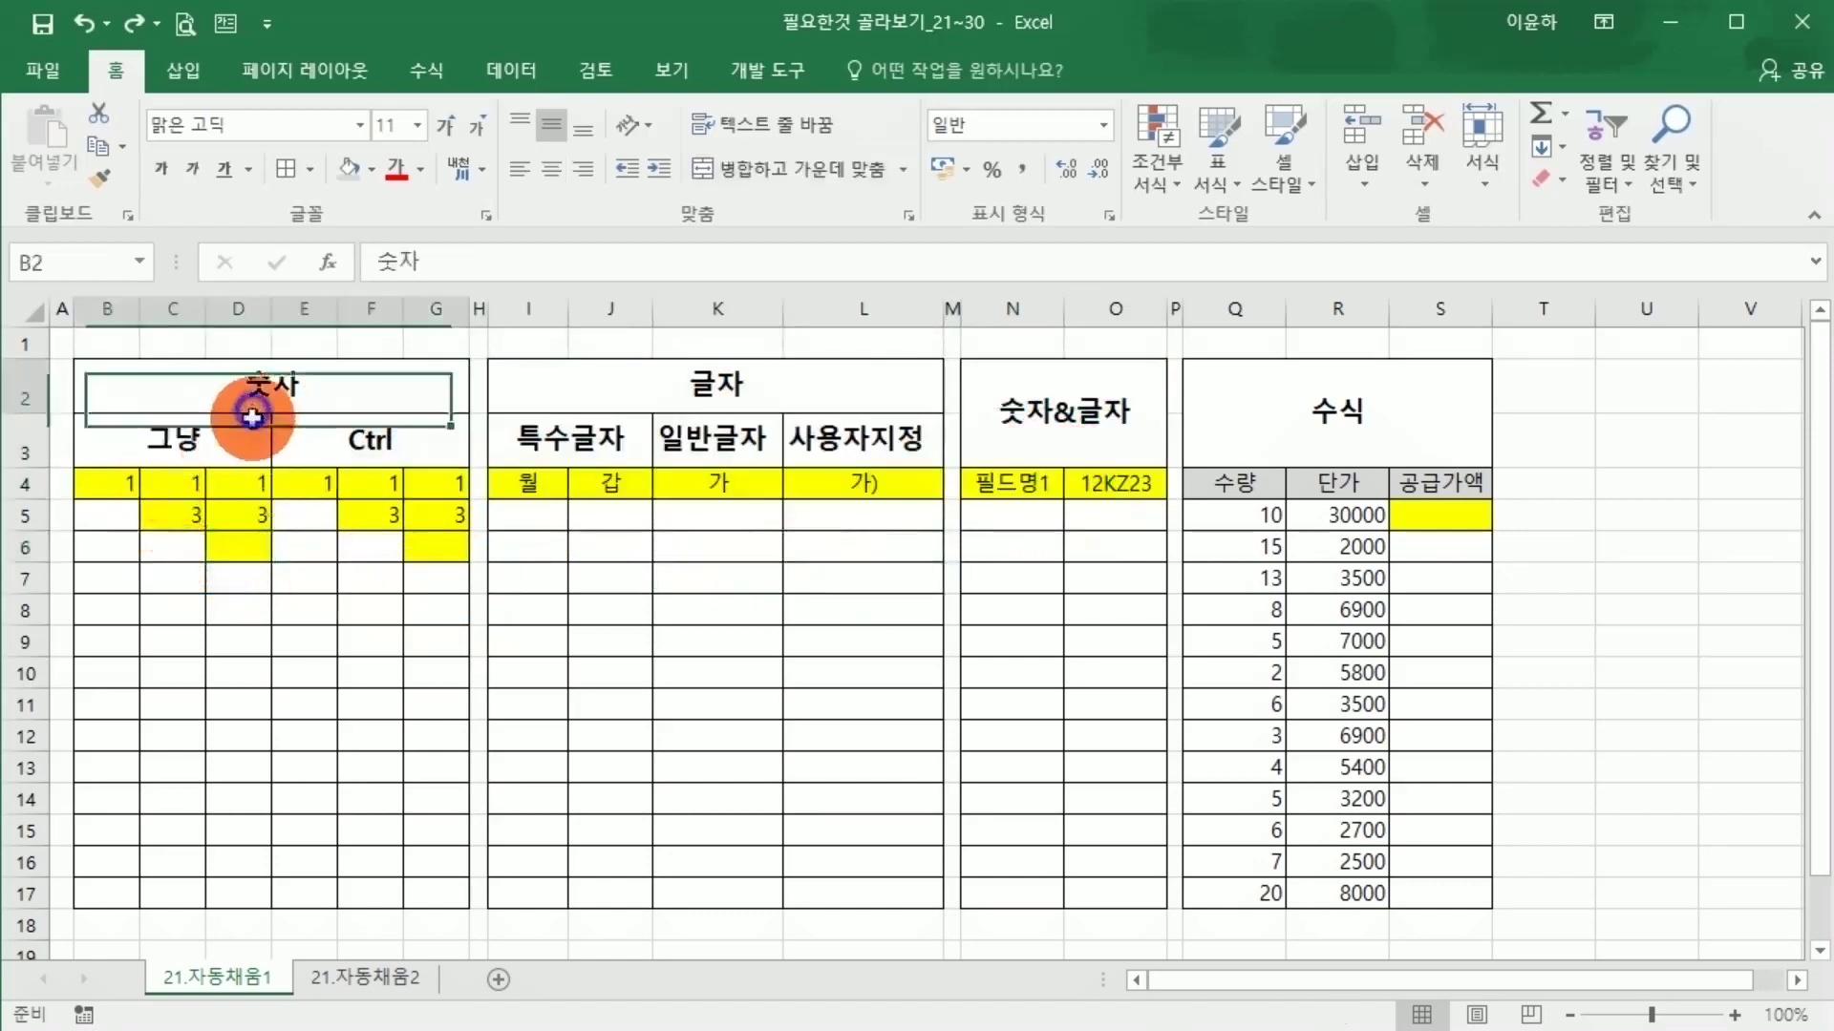
left_click(202, 449)
left_click(136, 495)
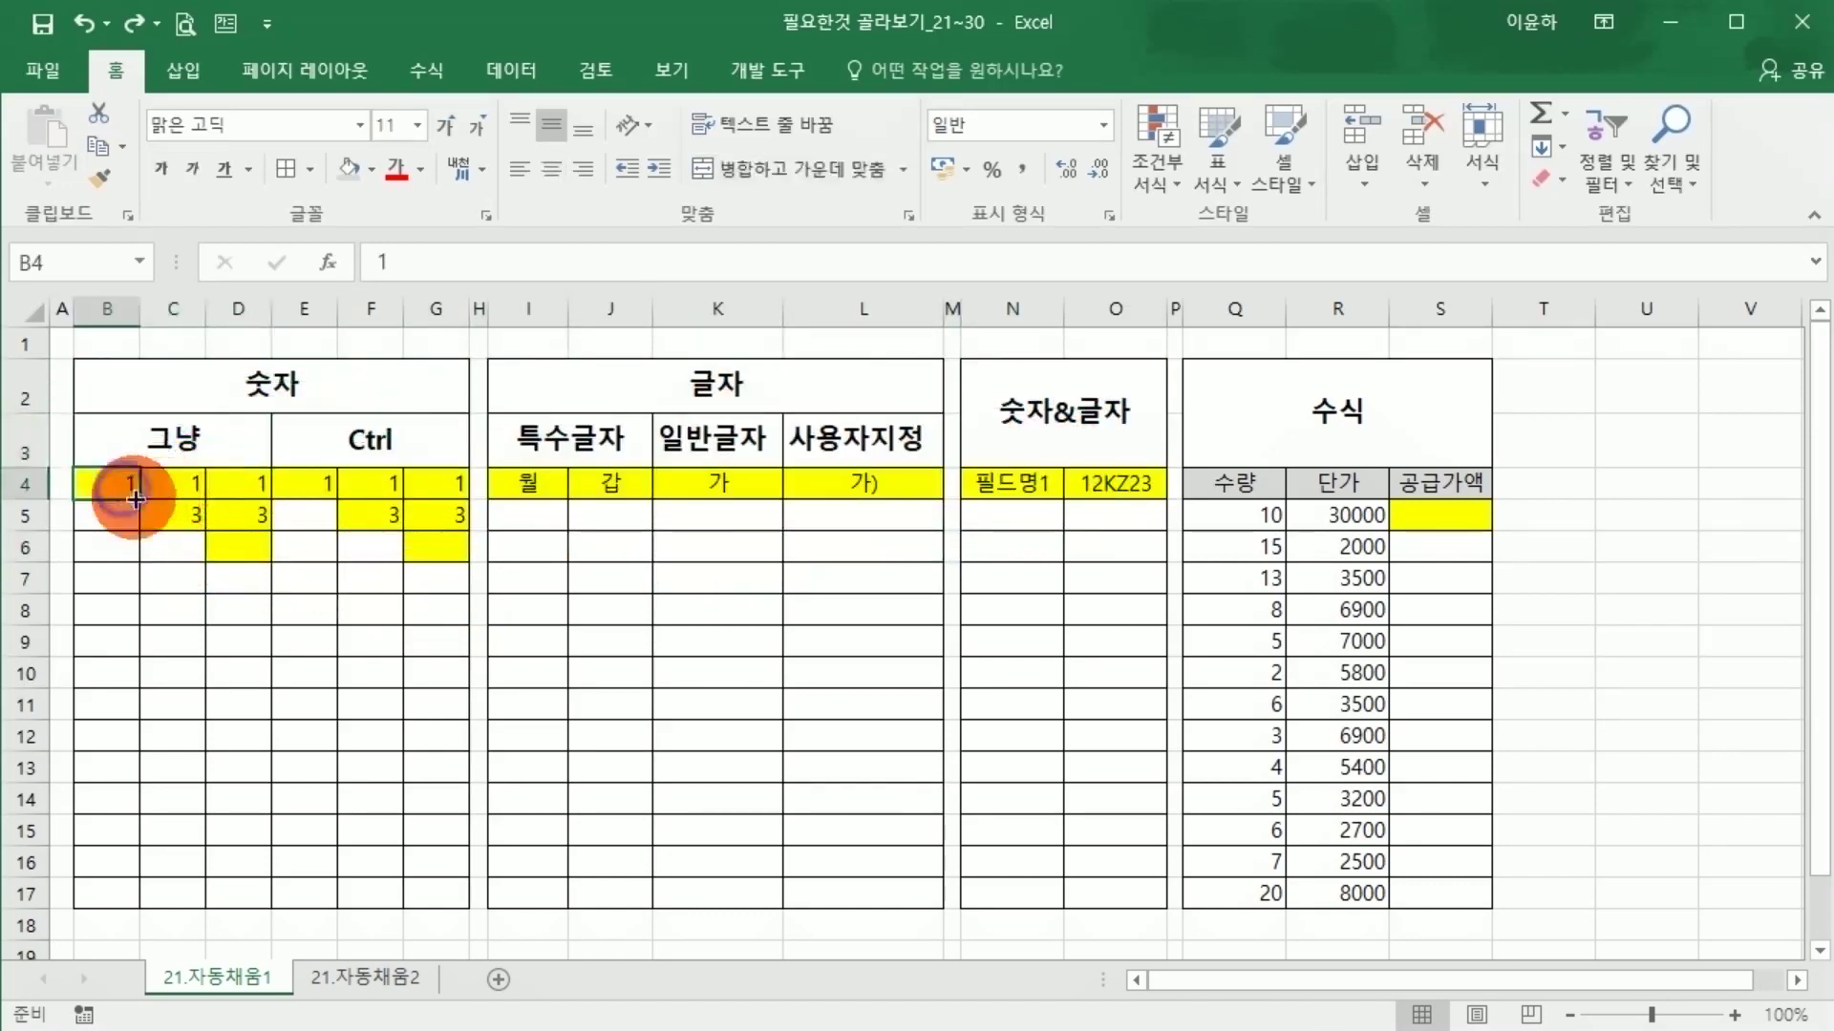
left_click_drag(135, 497, 137, 898)
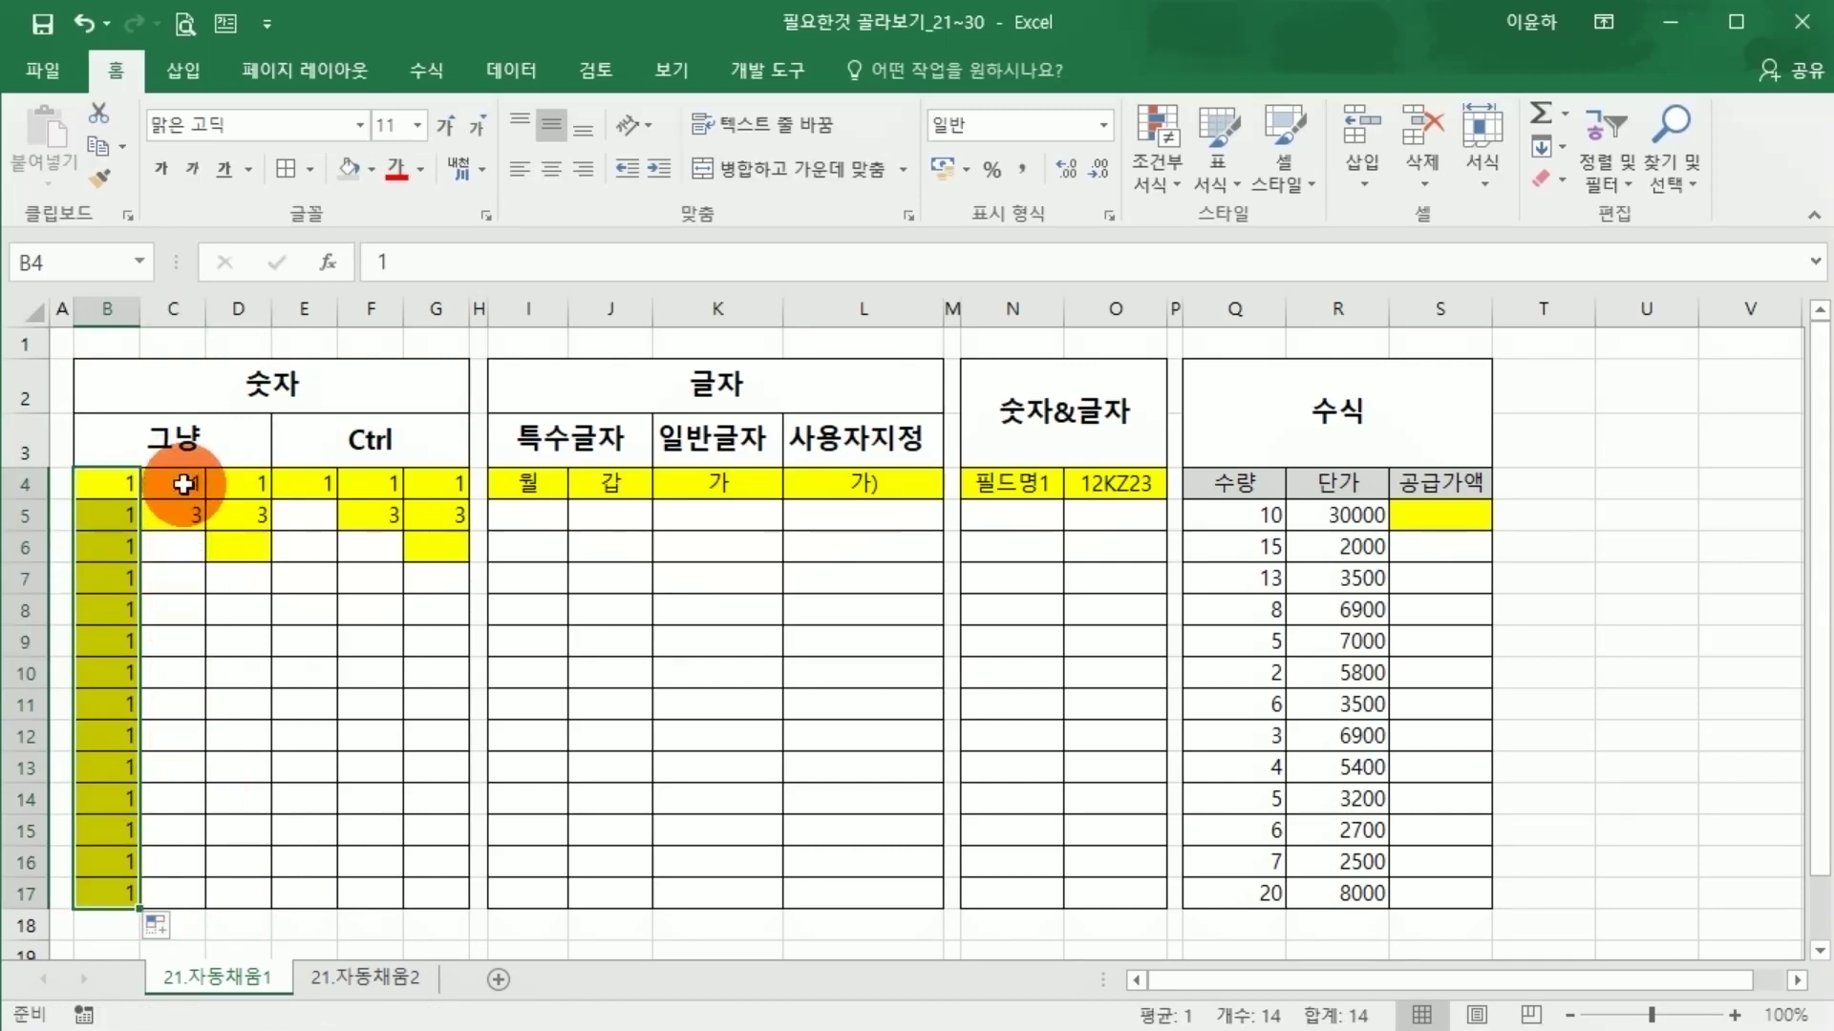
Extend the 1, 3 series in C4:C5 down to C17 and check the filled numbers.
left_click_drag(183, 484, 187, 513)
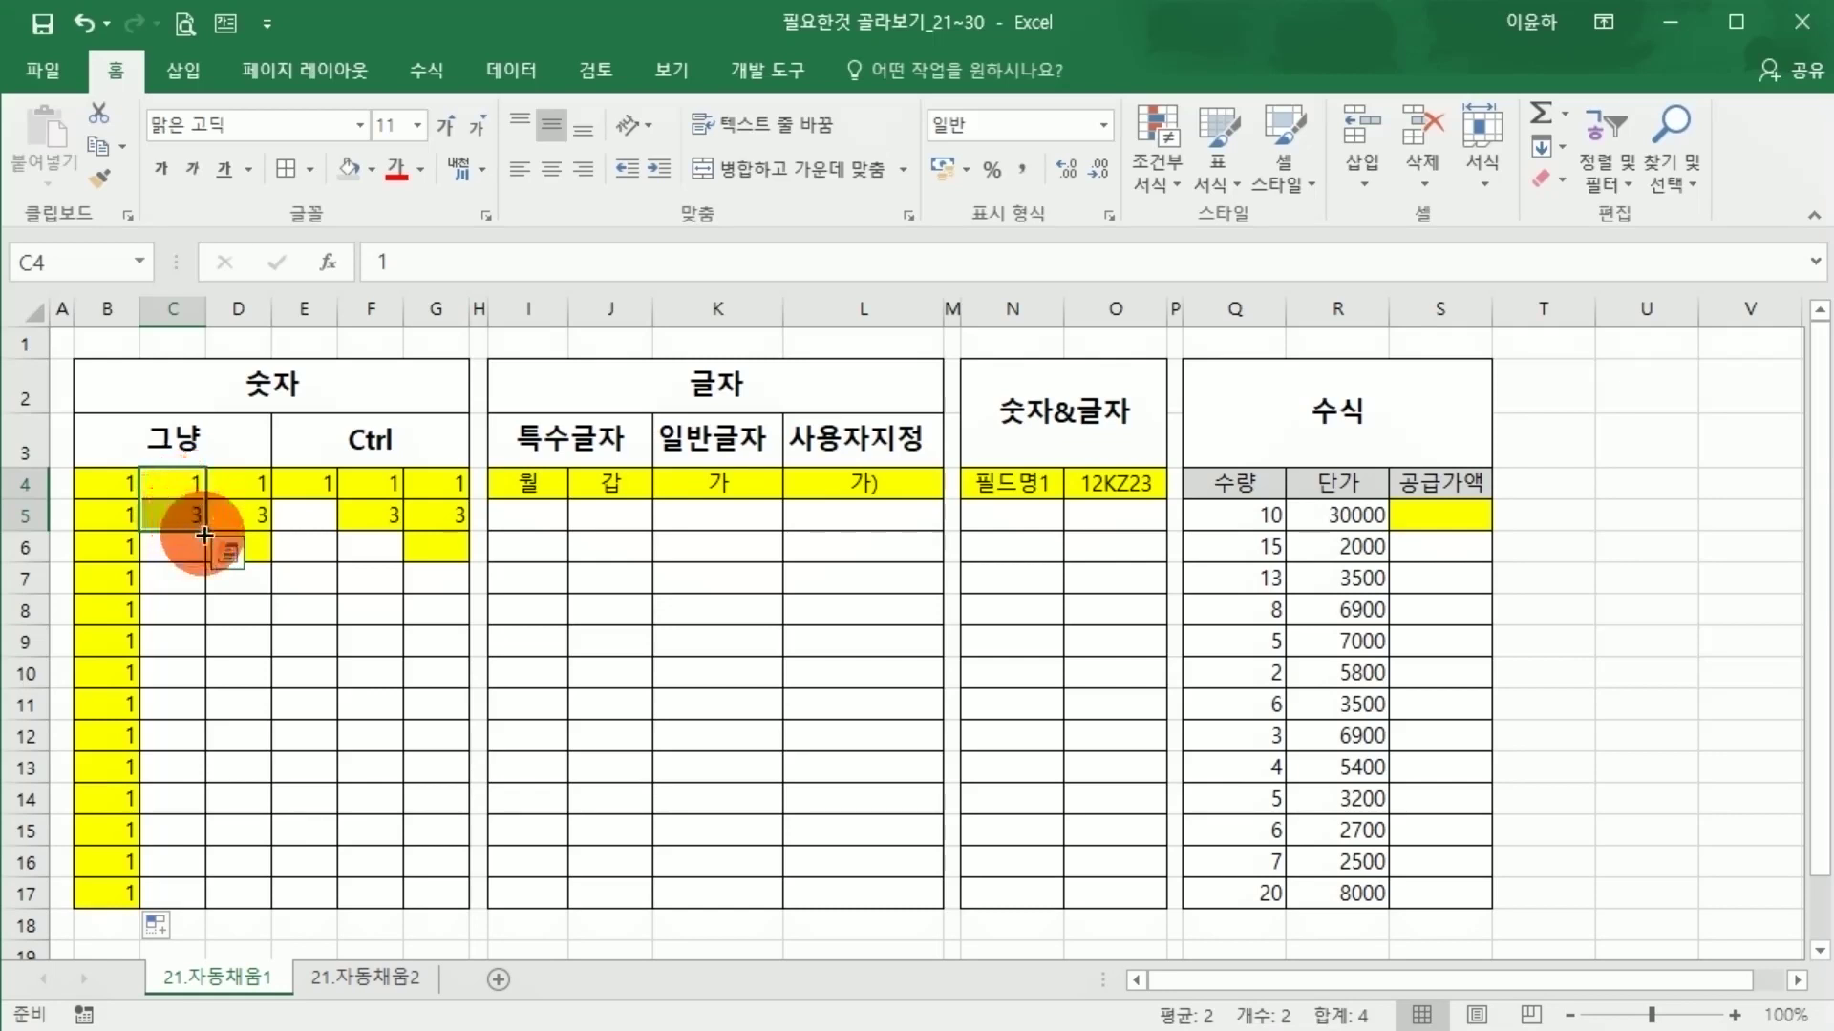
left_click_drag(205, 532, 194, 903)
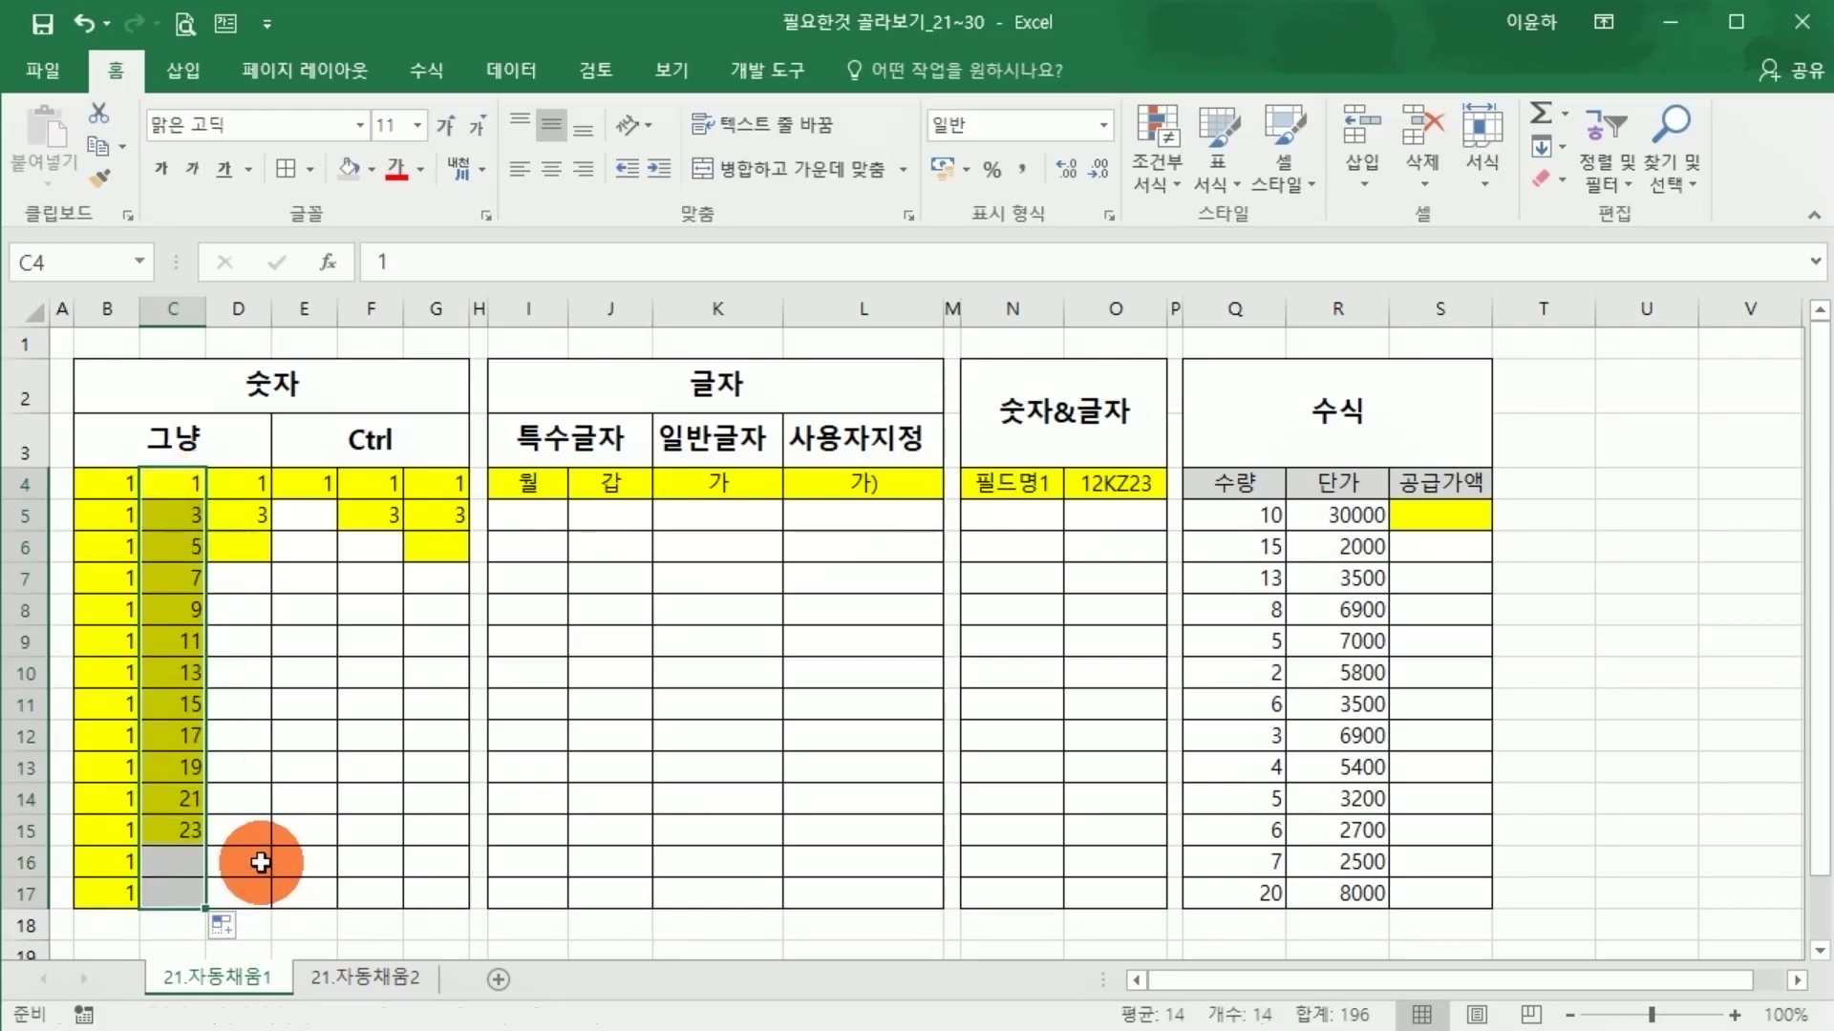
left_click(195, 550)
left_click(188, 608)
left_click(191, 641)
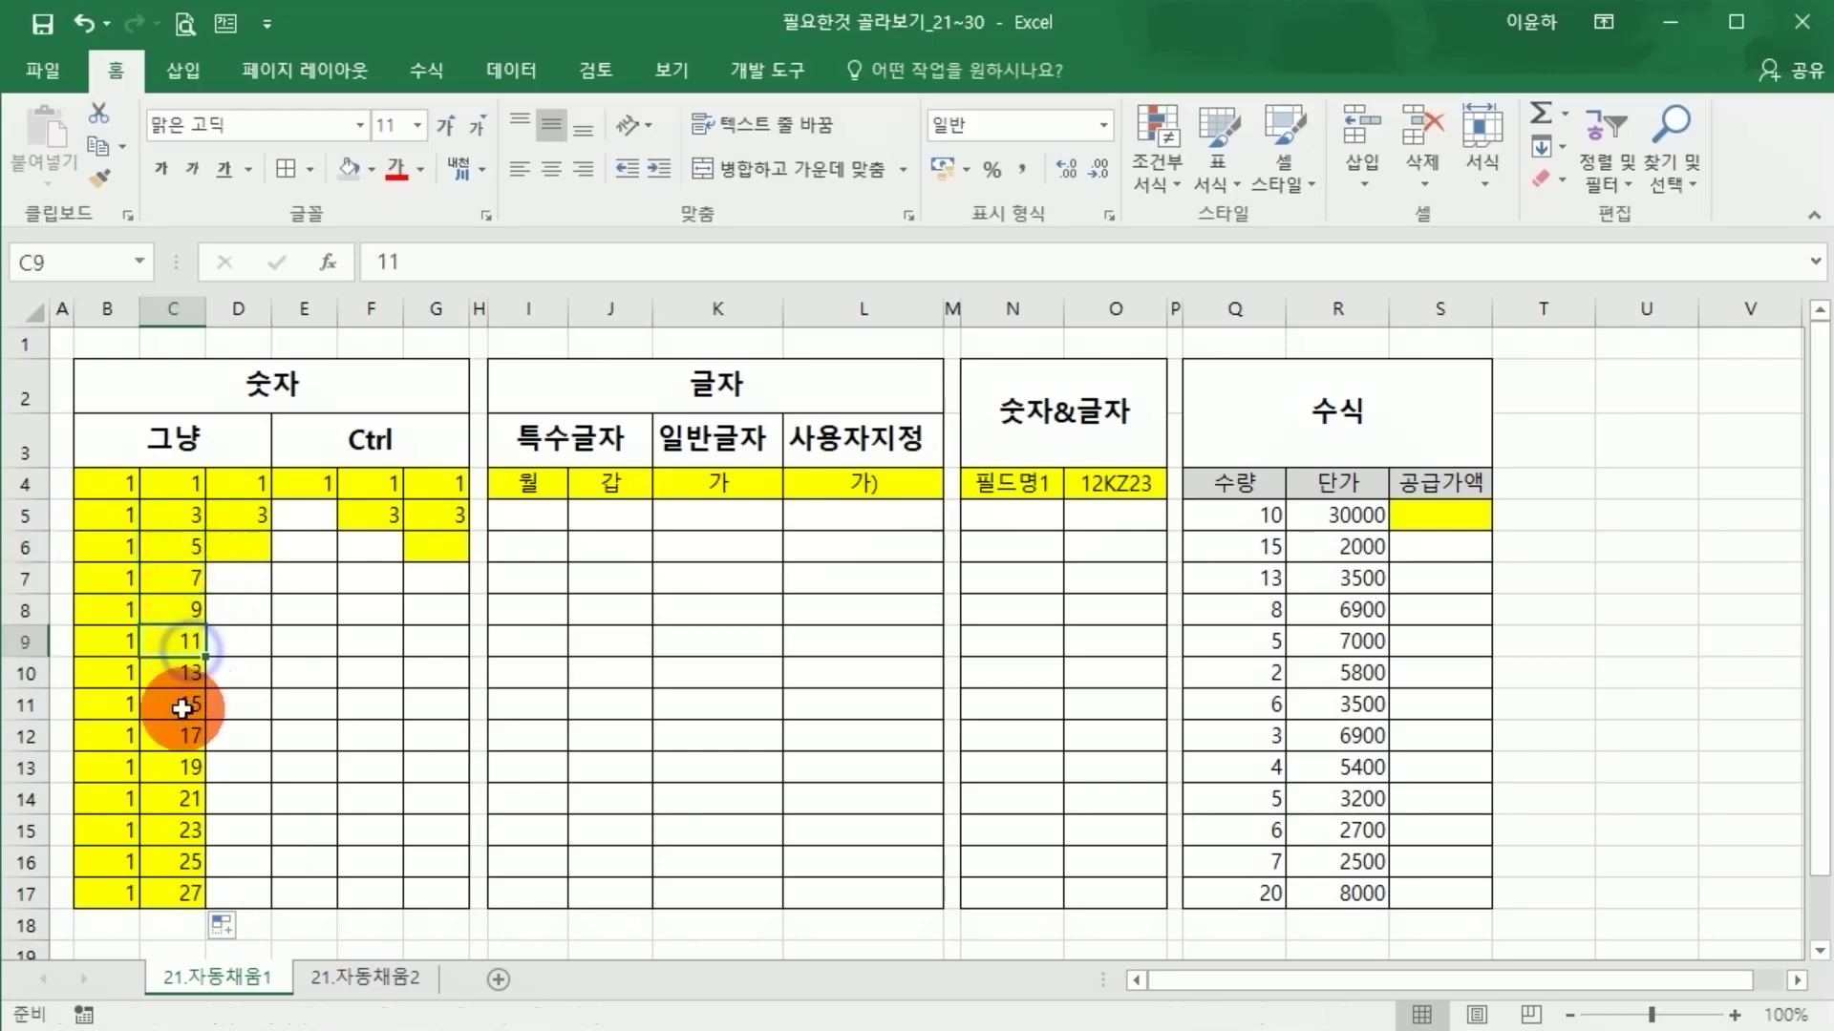
left_click(189, 704)
left_click(190, 767)
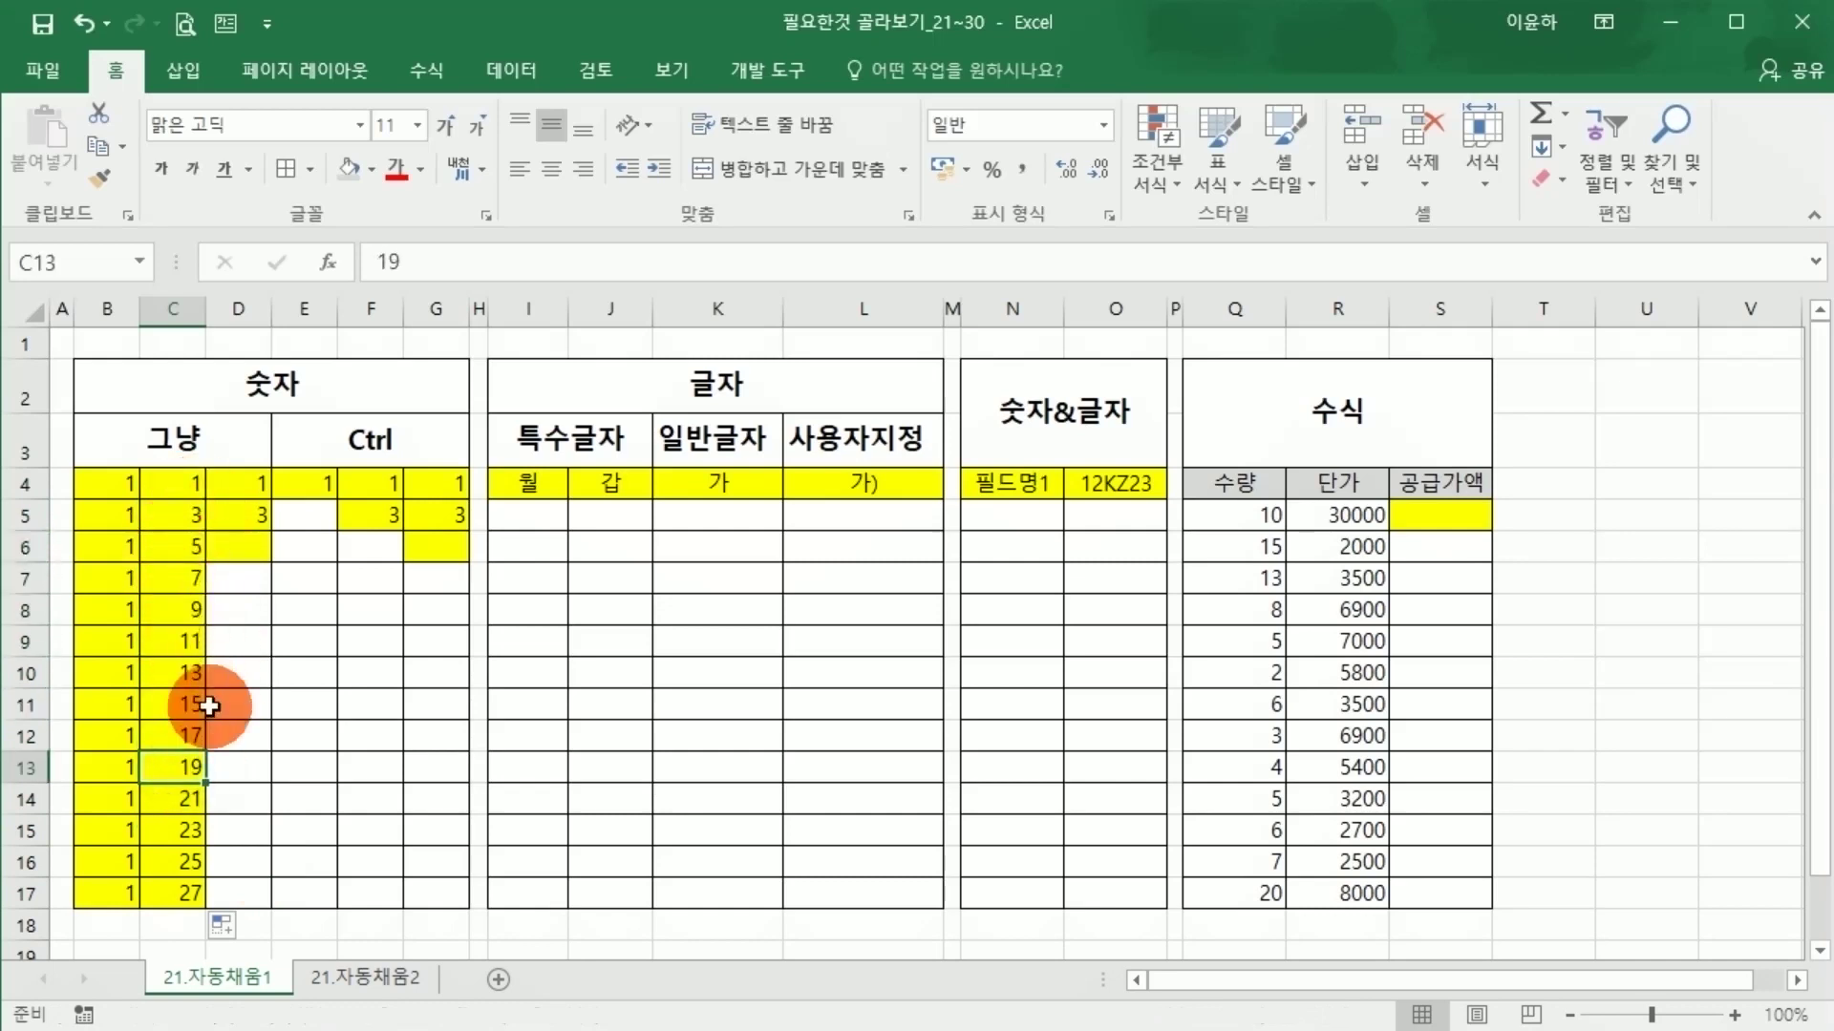
Set C5 to 5, refill the series from C4:C5 down to C17, and check its increments.
left_click(191, 517)
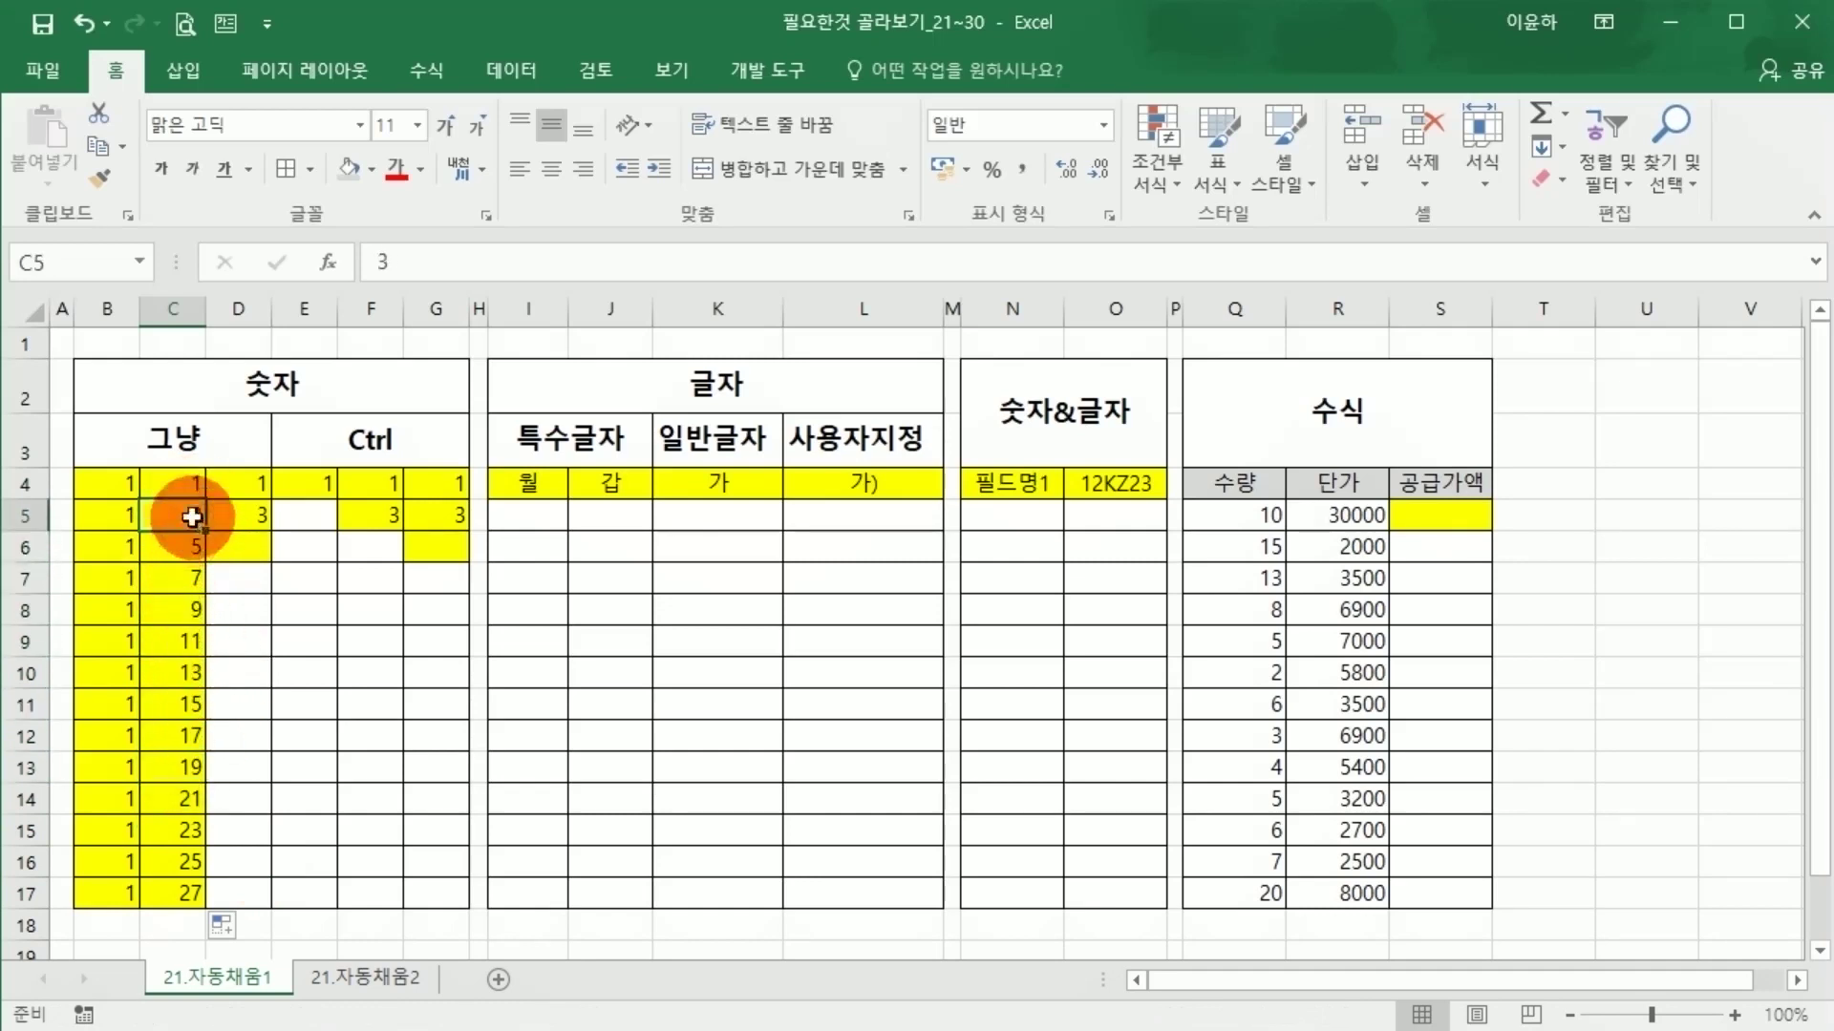
type("5")
key("Return")
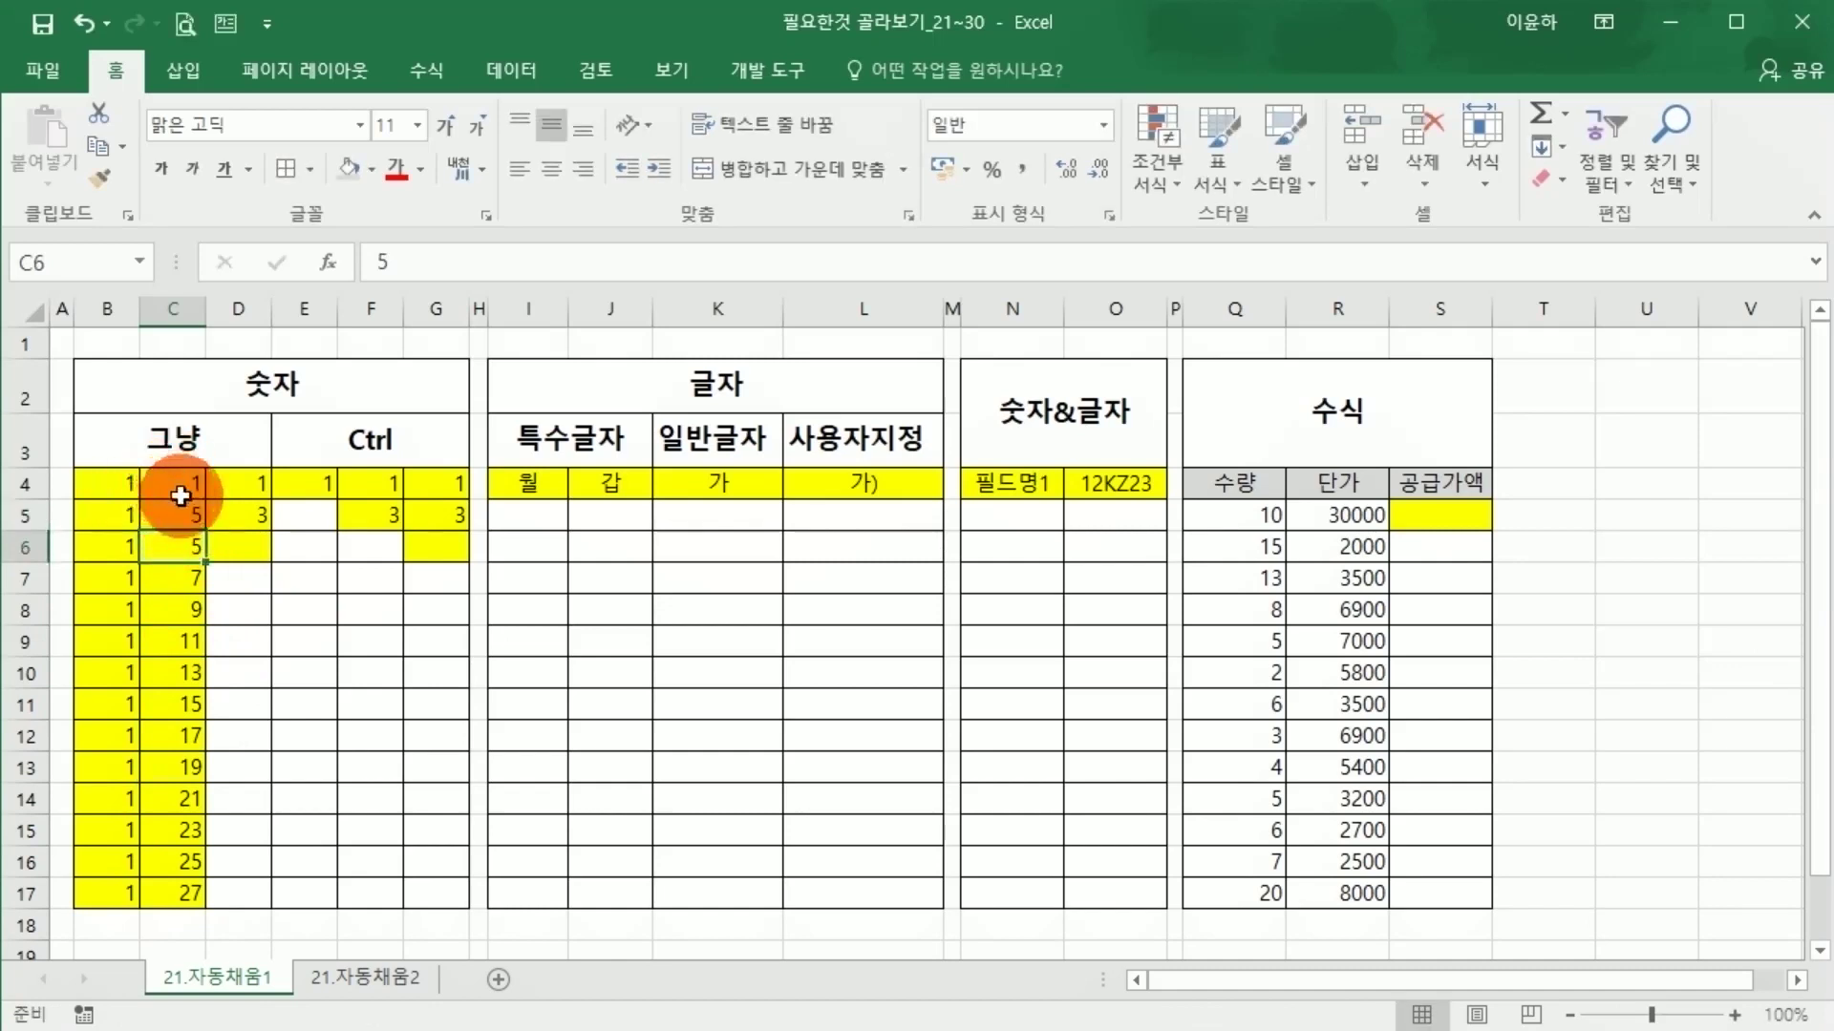
left_click_drag(180, 496, 186, 895)
left_click_drag(191, 484, 183, 527)
left_click(184, 548)
left_click(181, 573)
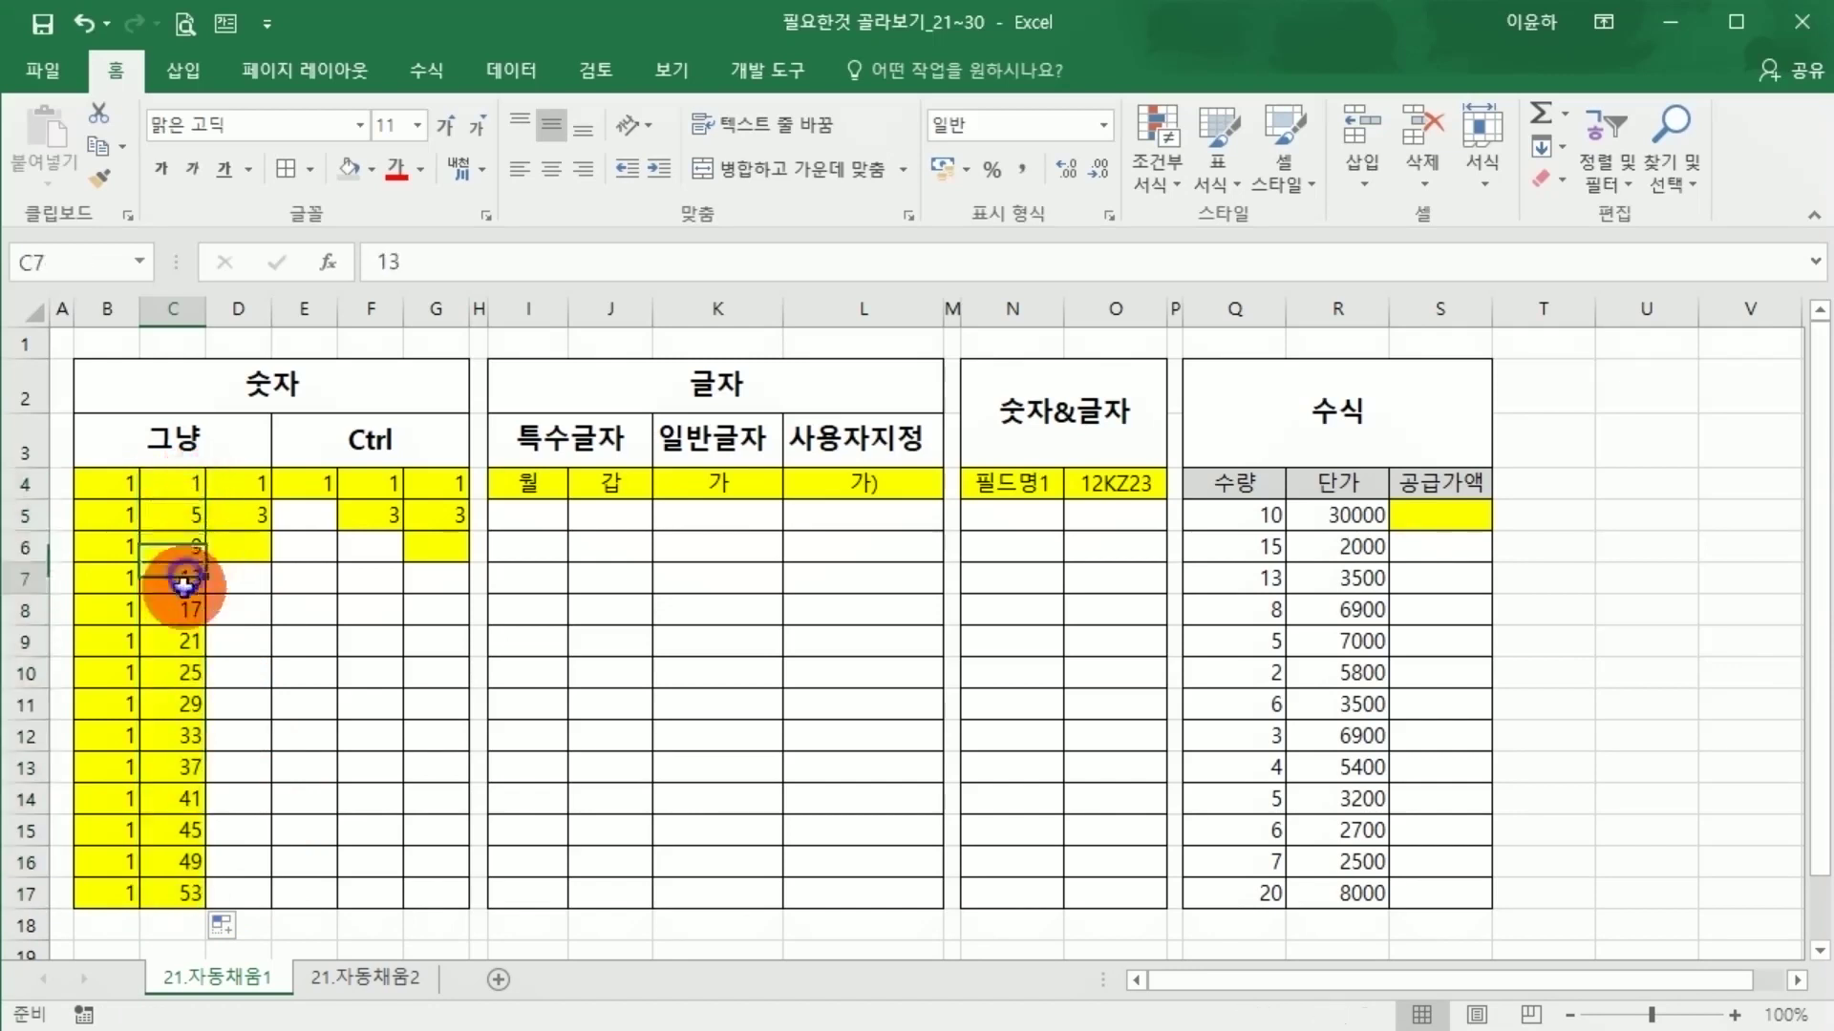
left_click(195, 707)
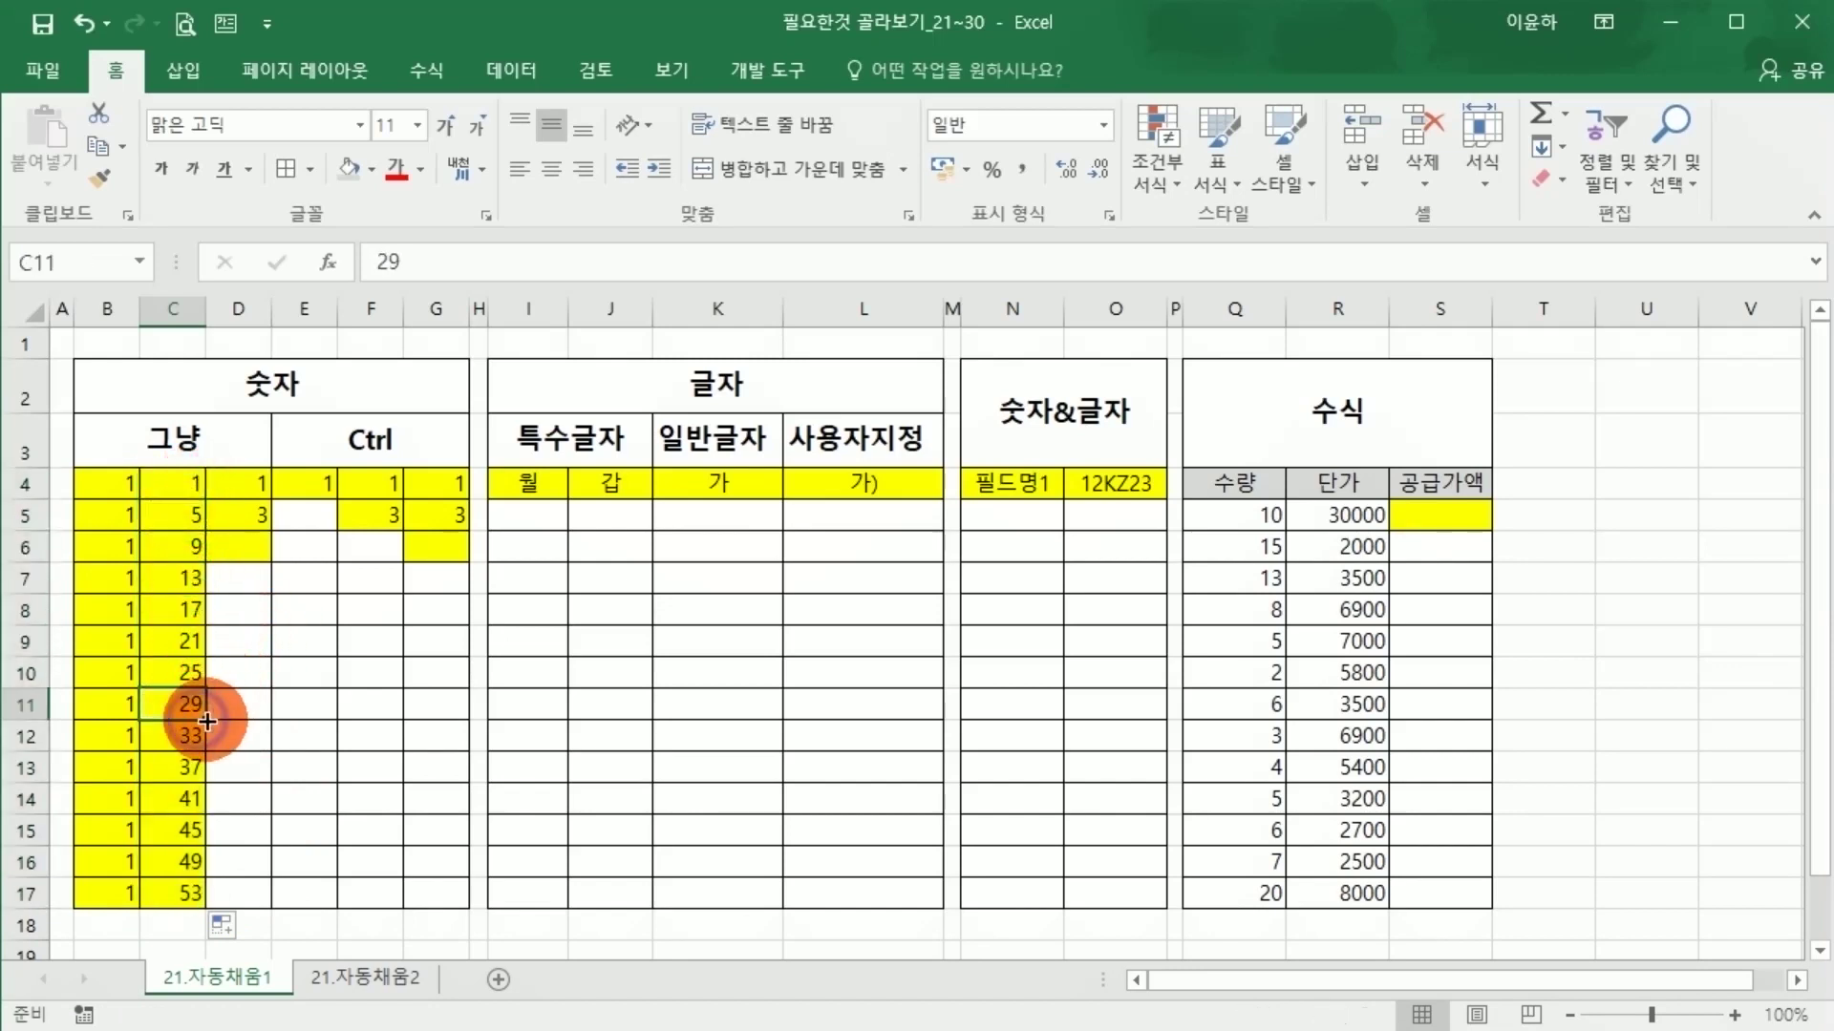
Autofill the 1, 3, blank pattern in D4:D6 down to D17.
left_click(253, 488)
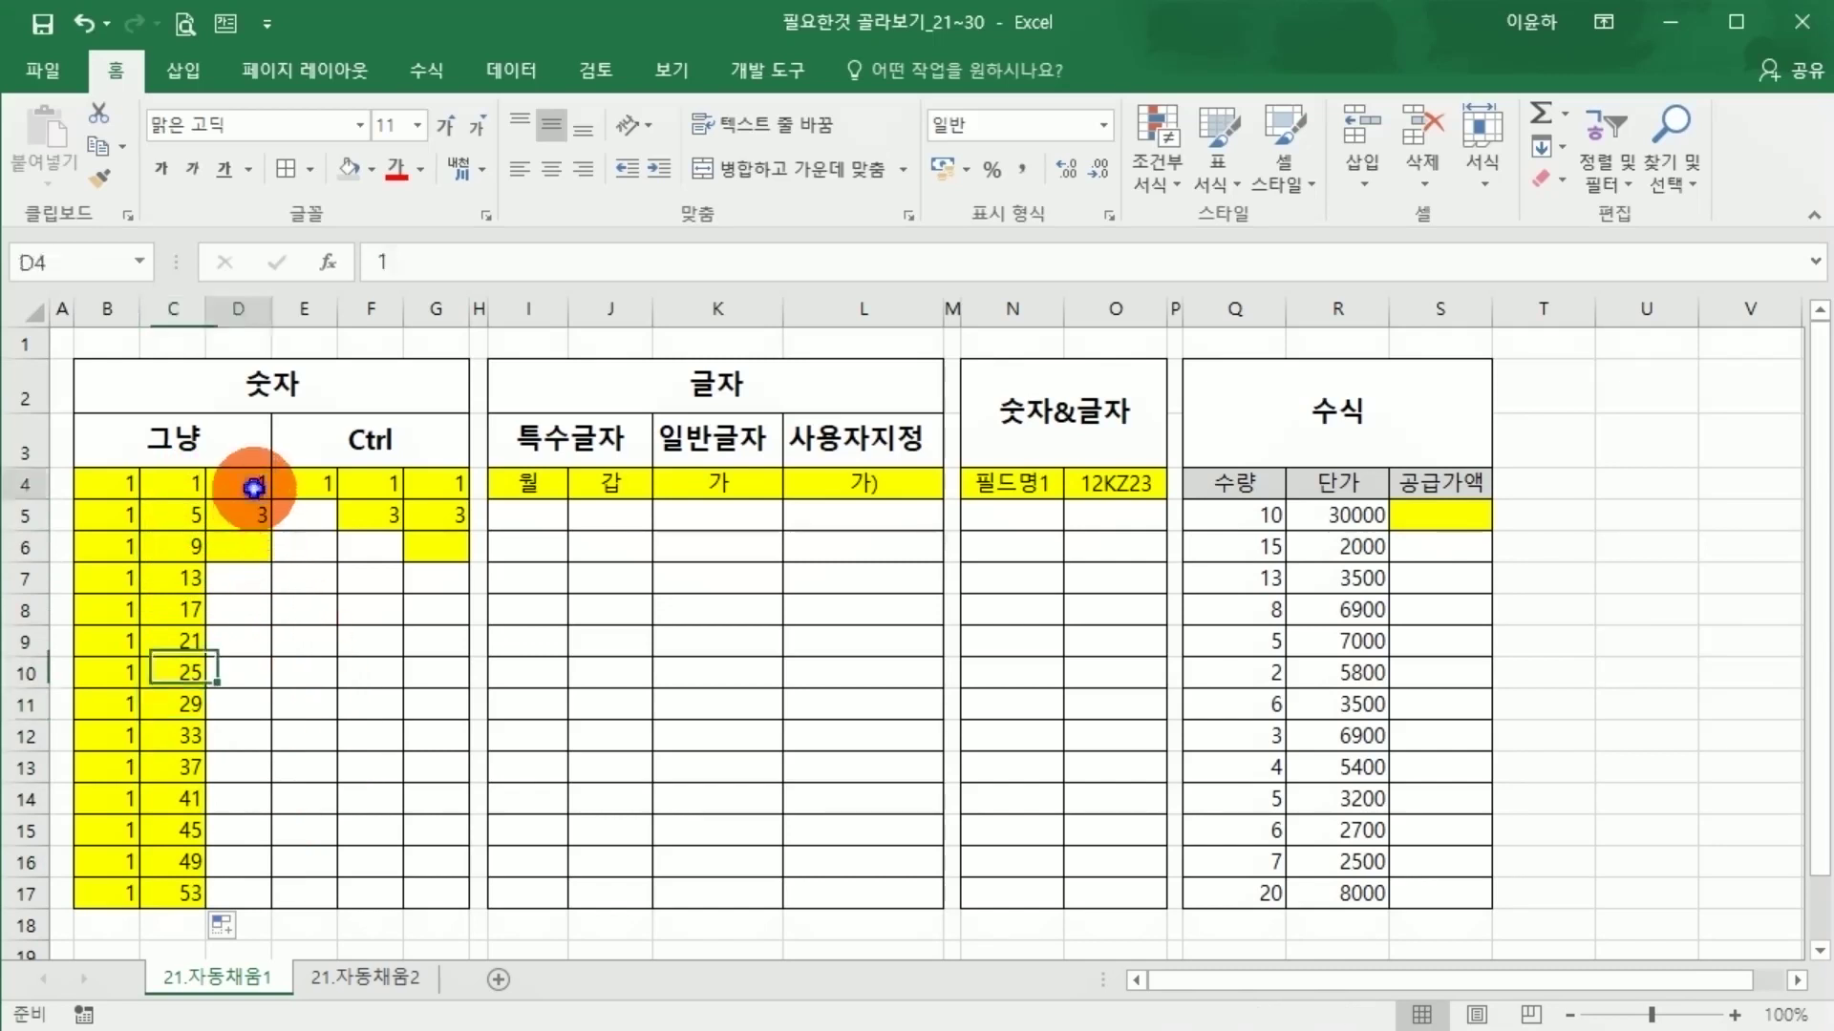
left_click_drag(254, 494, 277, 898)
left_click(253, 487)
left_click_drag(254, 487, 255, 515)
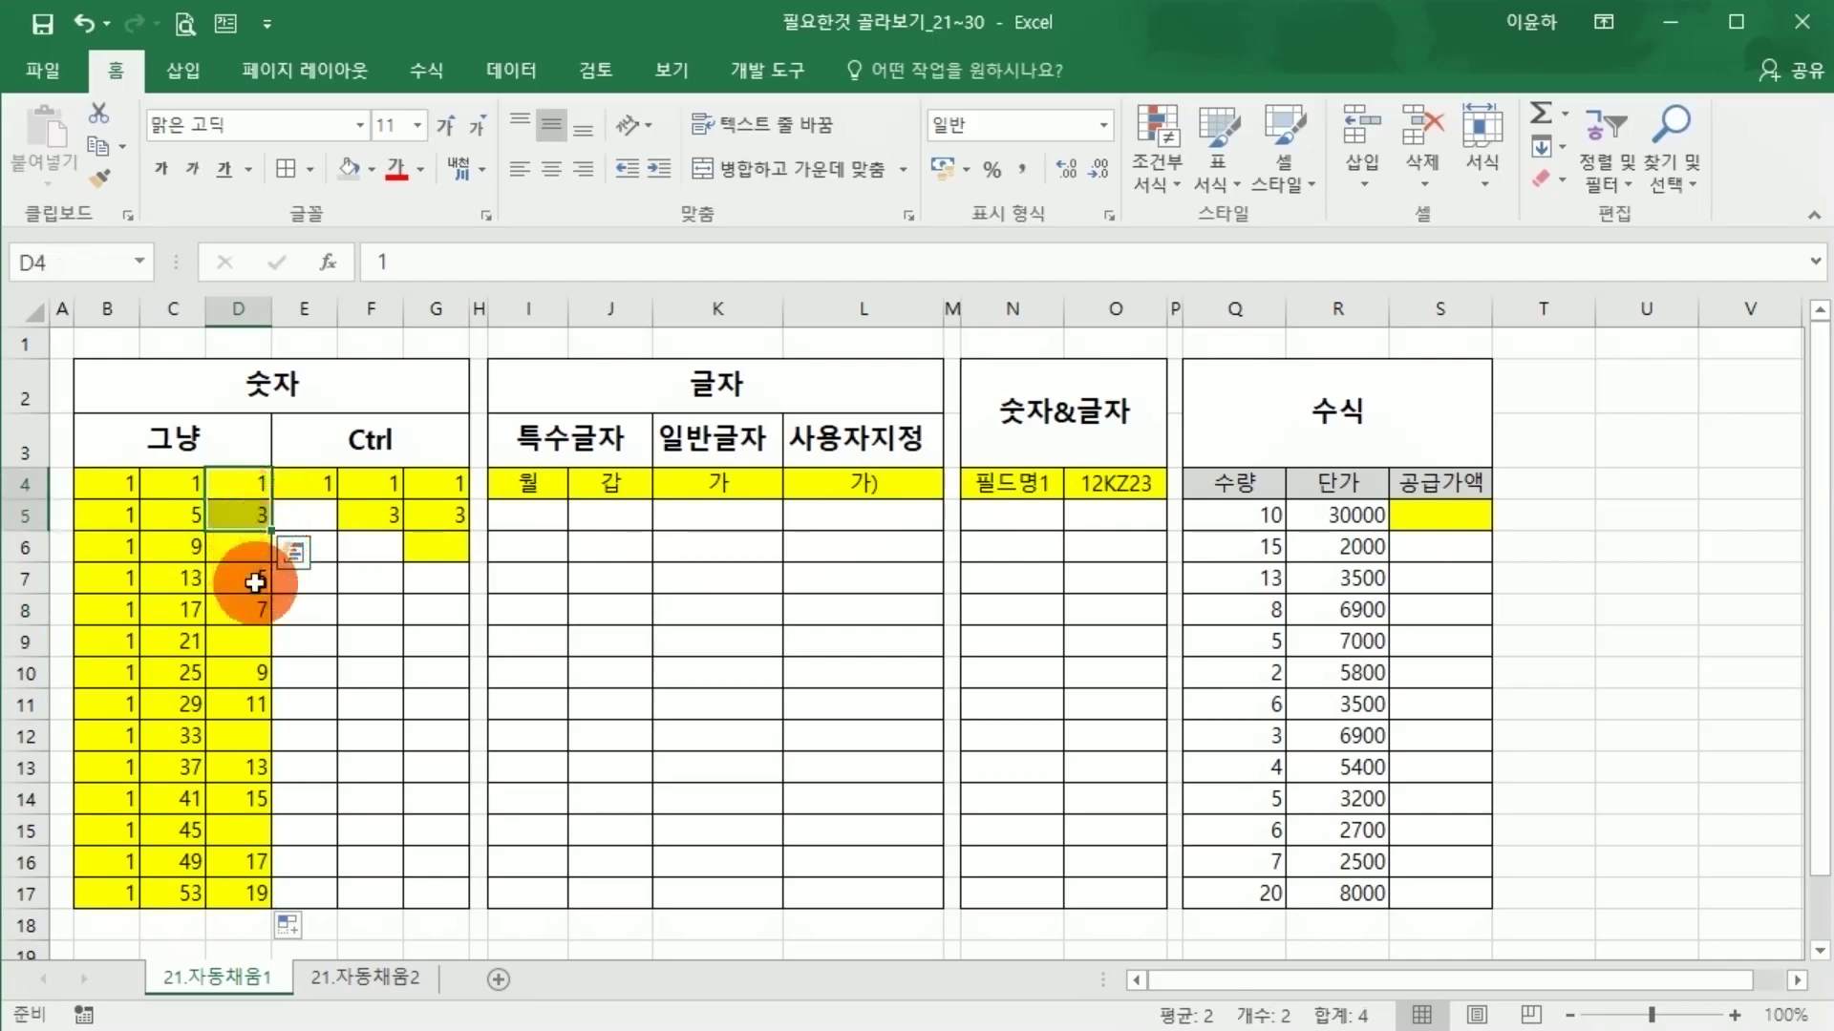
Examine how the numbers and blank cells repeat down column D.
left_click(254, 582)
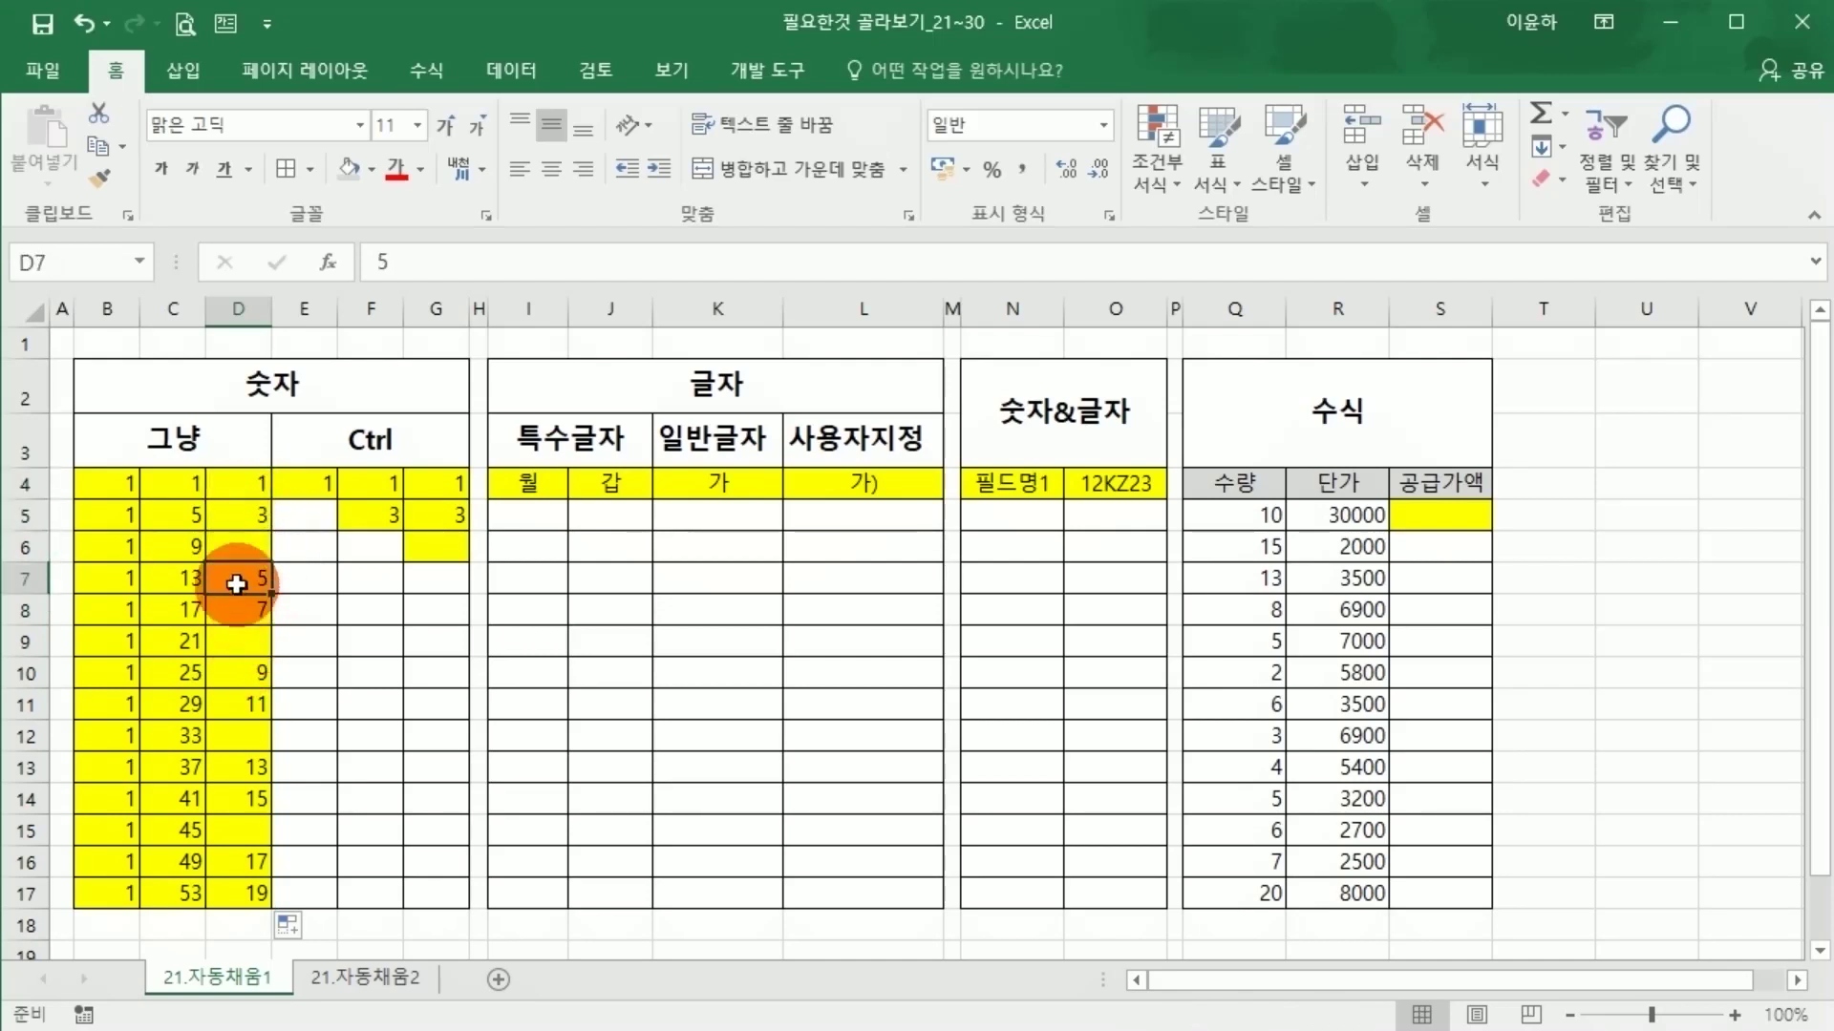
left_click(247, 737)
left_click(254, 549)
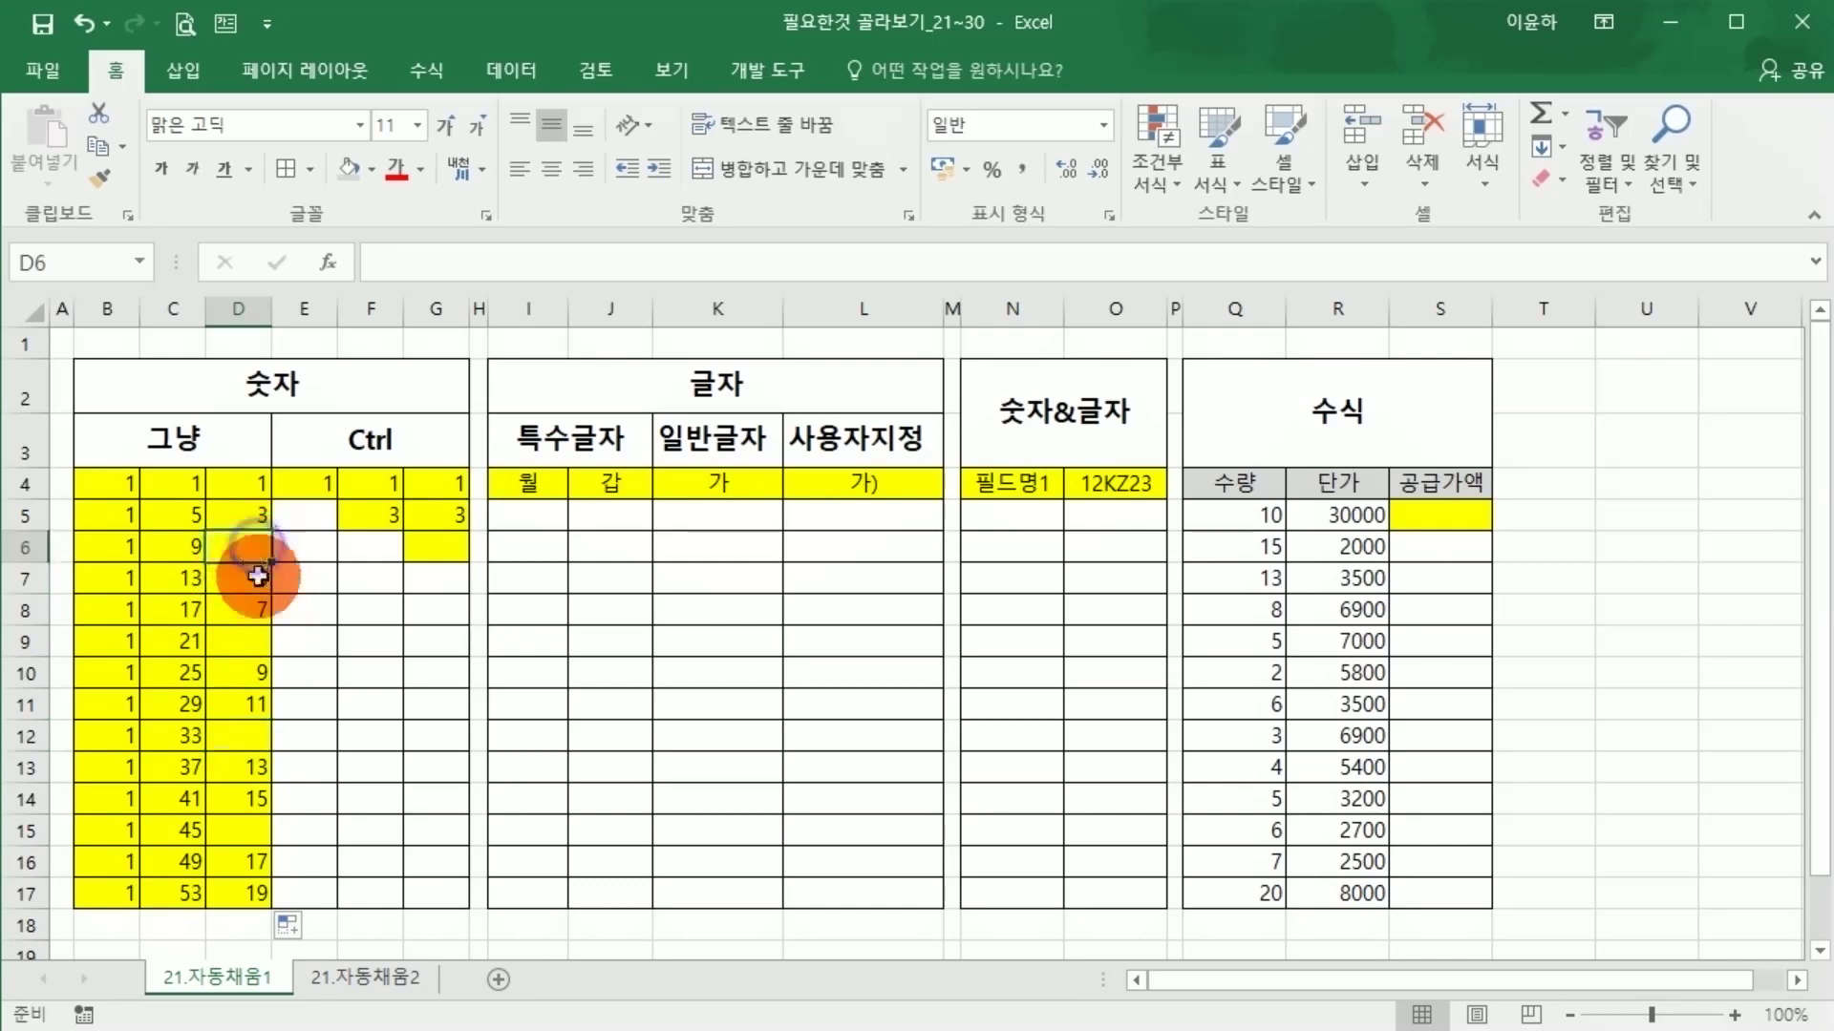
left_click(254, 638)
left_click(254, 724)
left_click(254, 831)
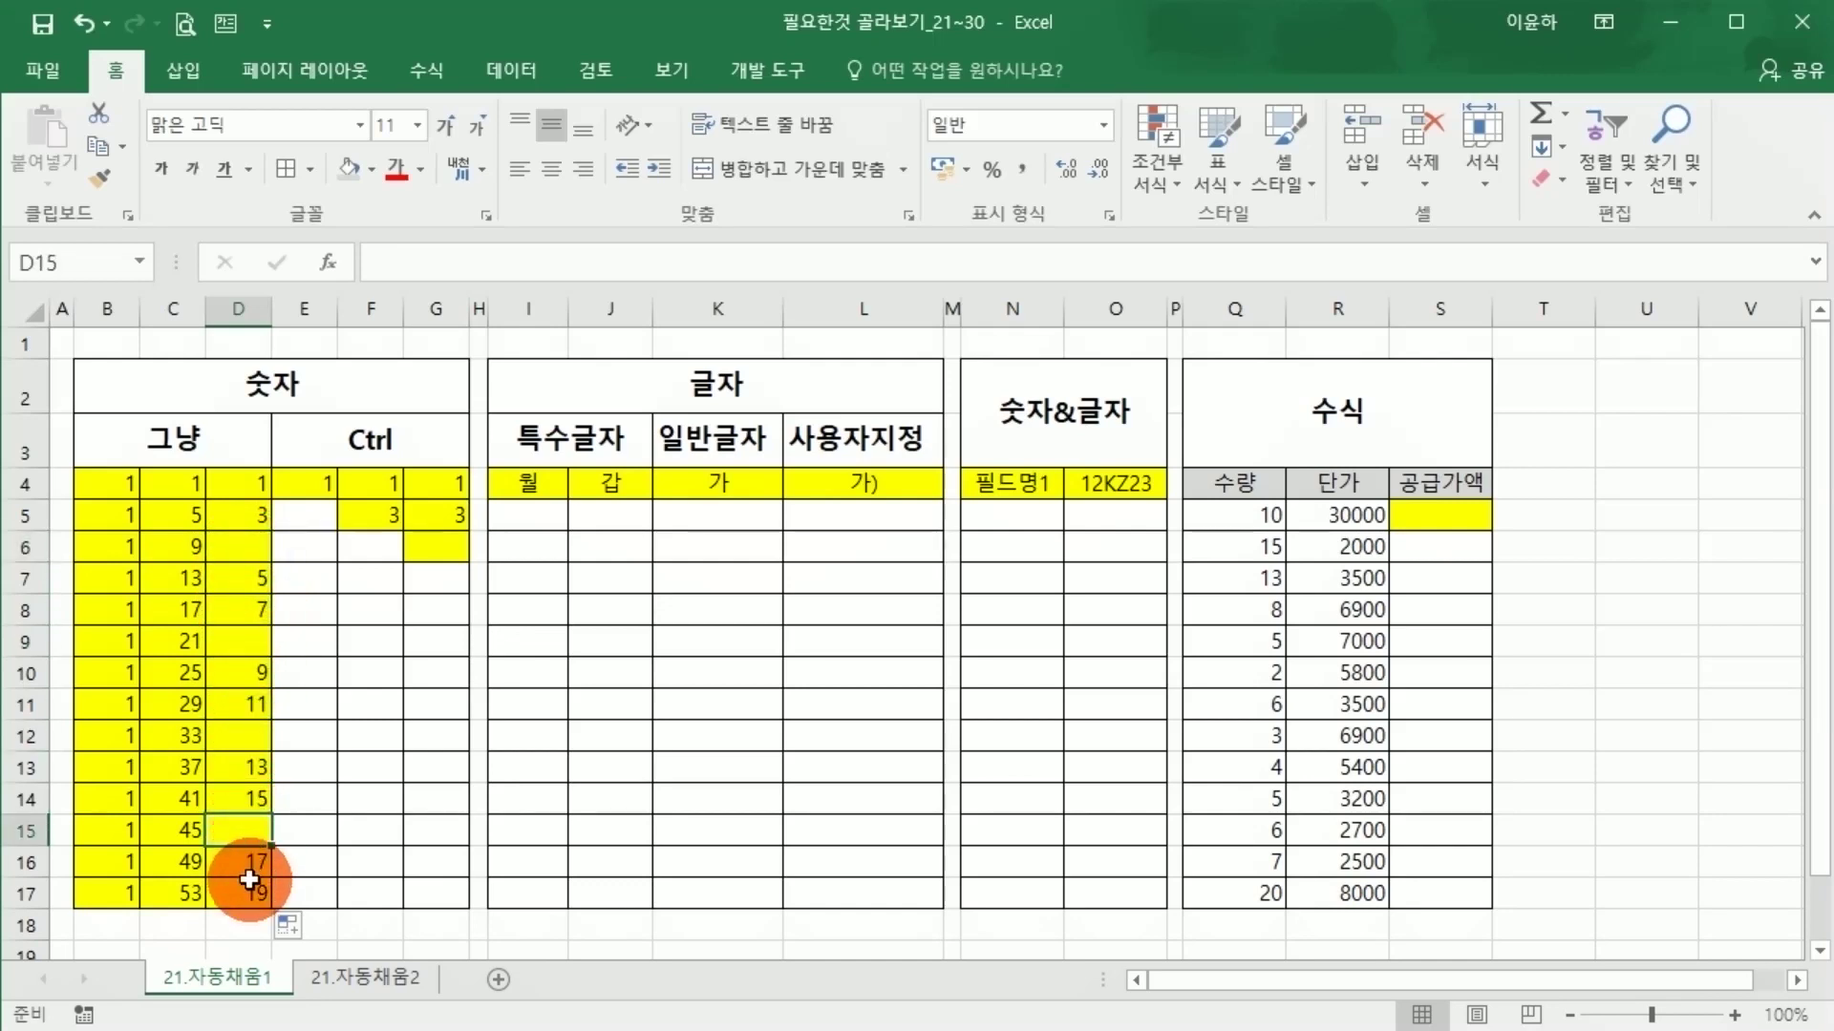
scroll(1585, 560, "right", 1)
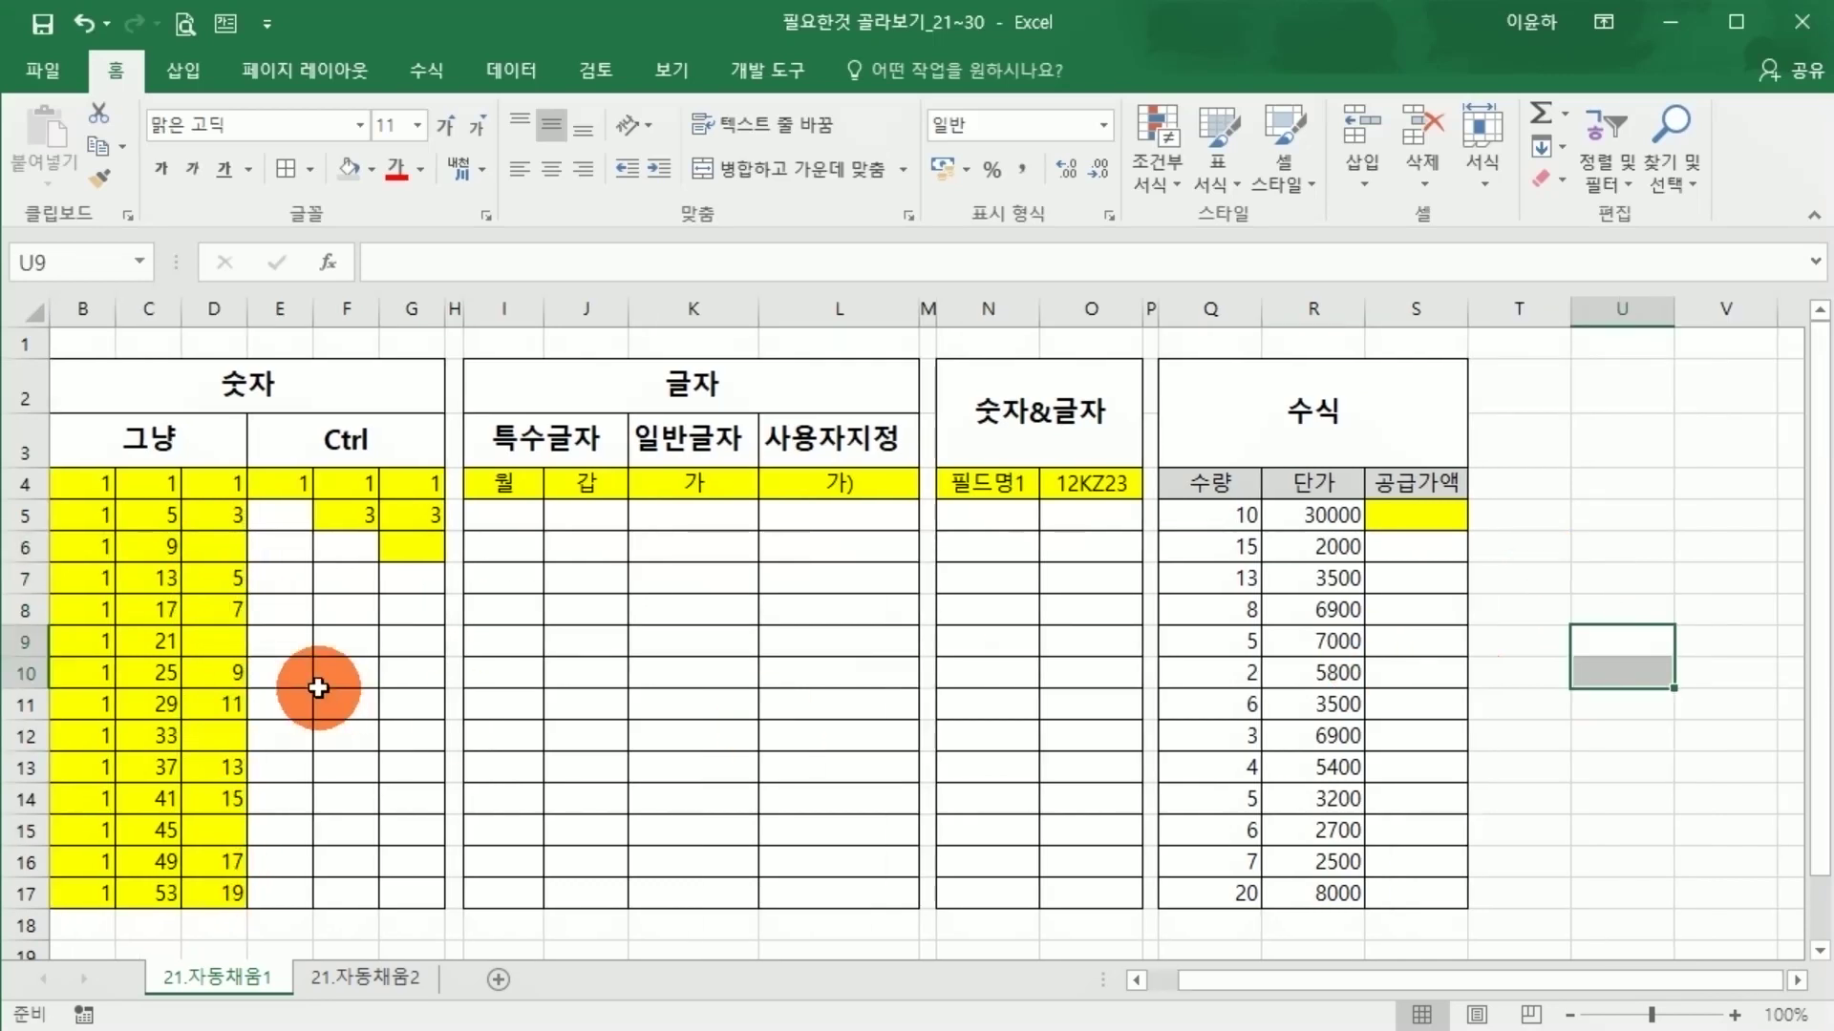
left_click(307, 673)
left_click(233, 521)
left_click(222, 552)
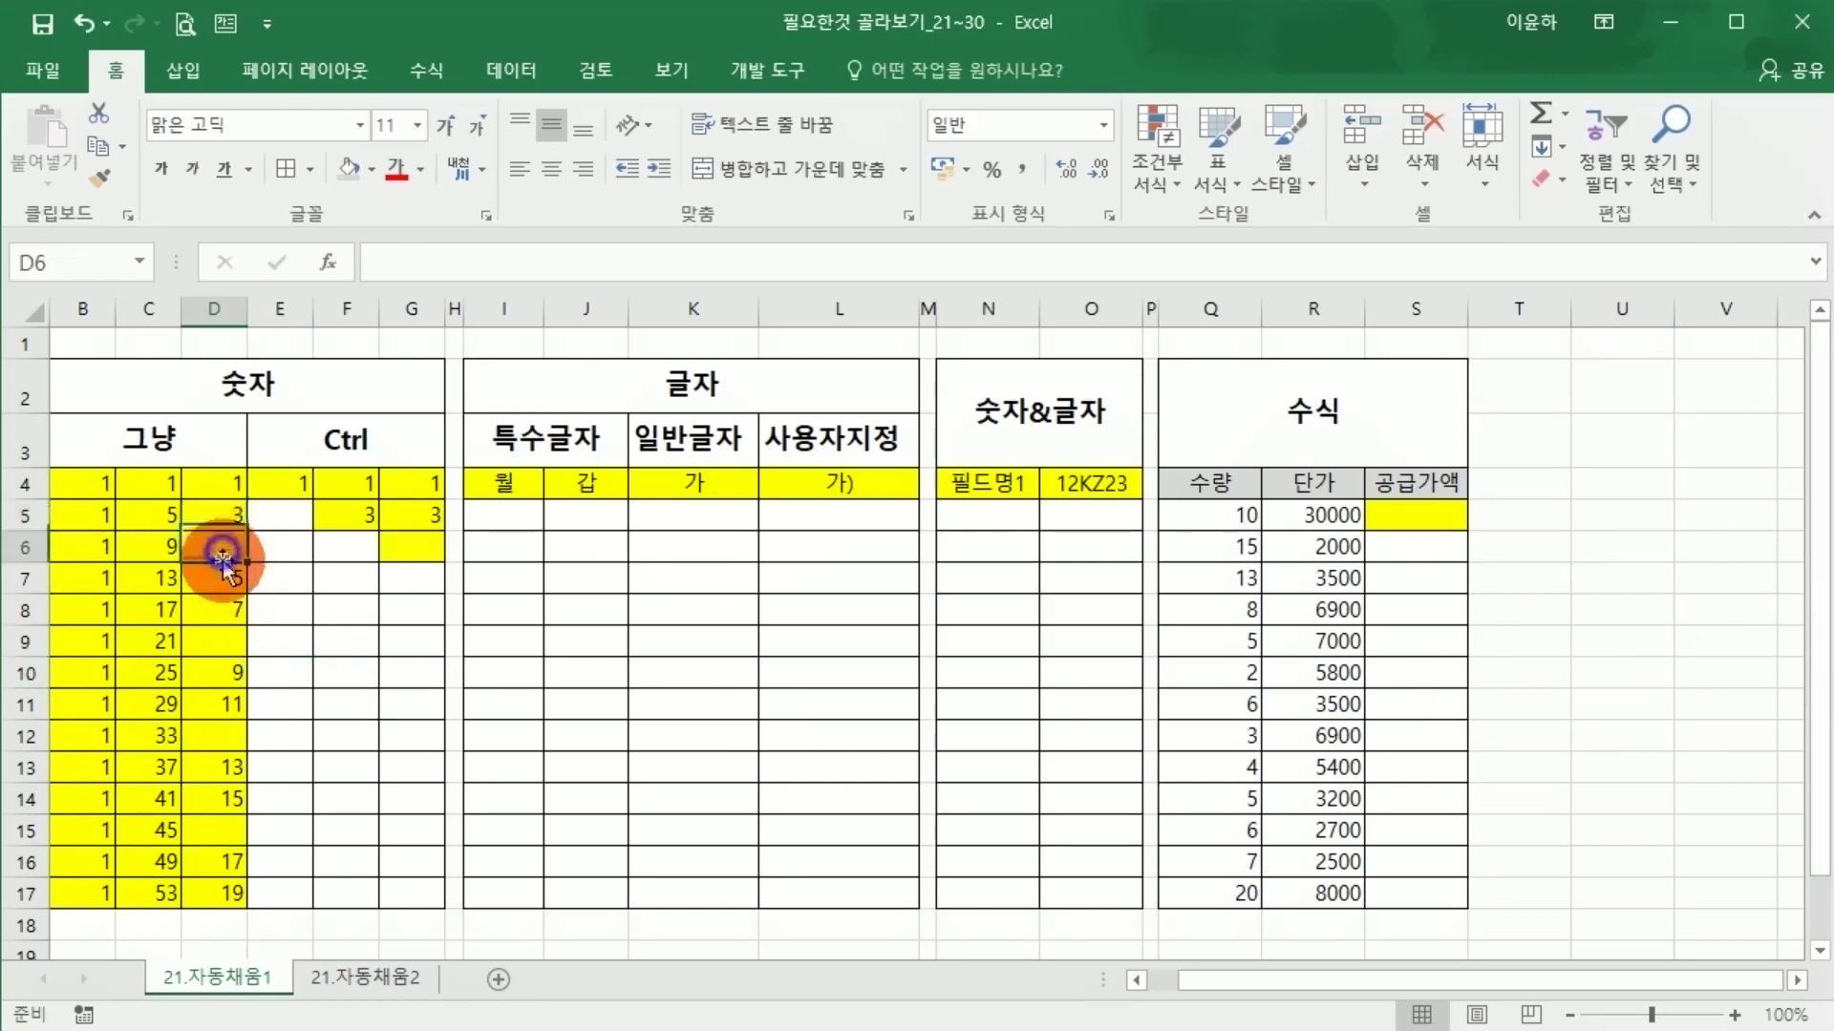
Autofill the 1 in E4 down to E17 and switch the fill option to 연속 데이터 채우기.
left_click(299, 600)
left_click(283, 516)
left_click(291, 482)
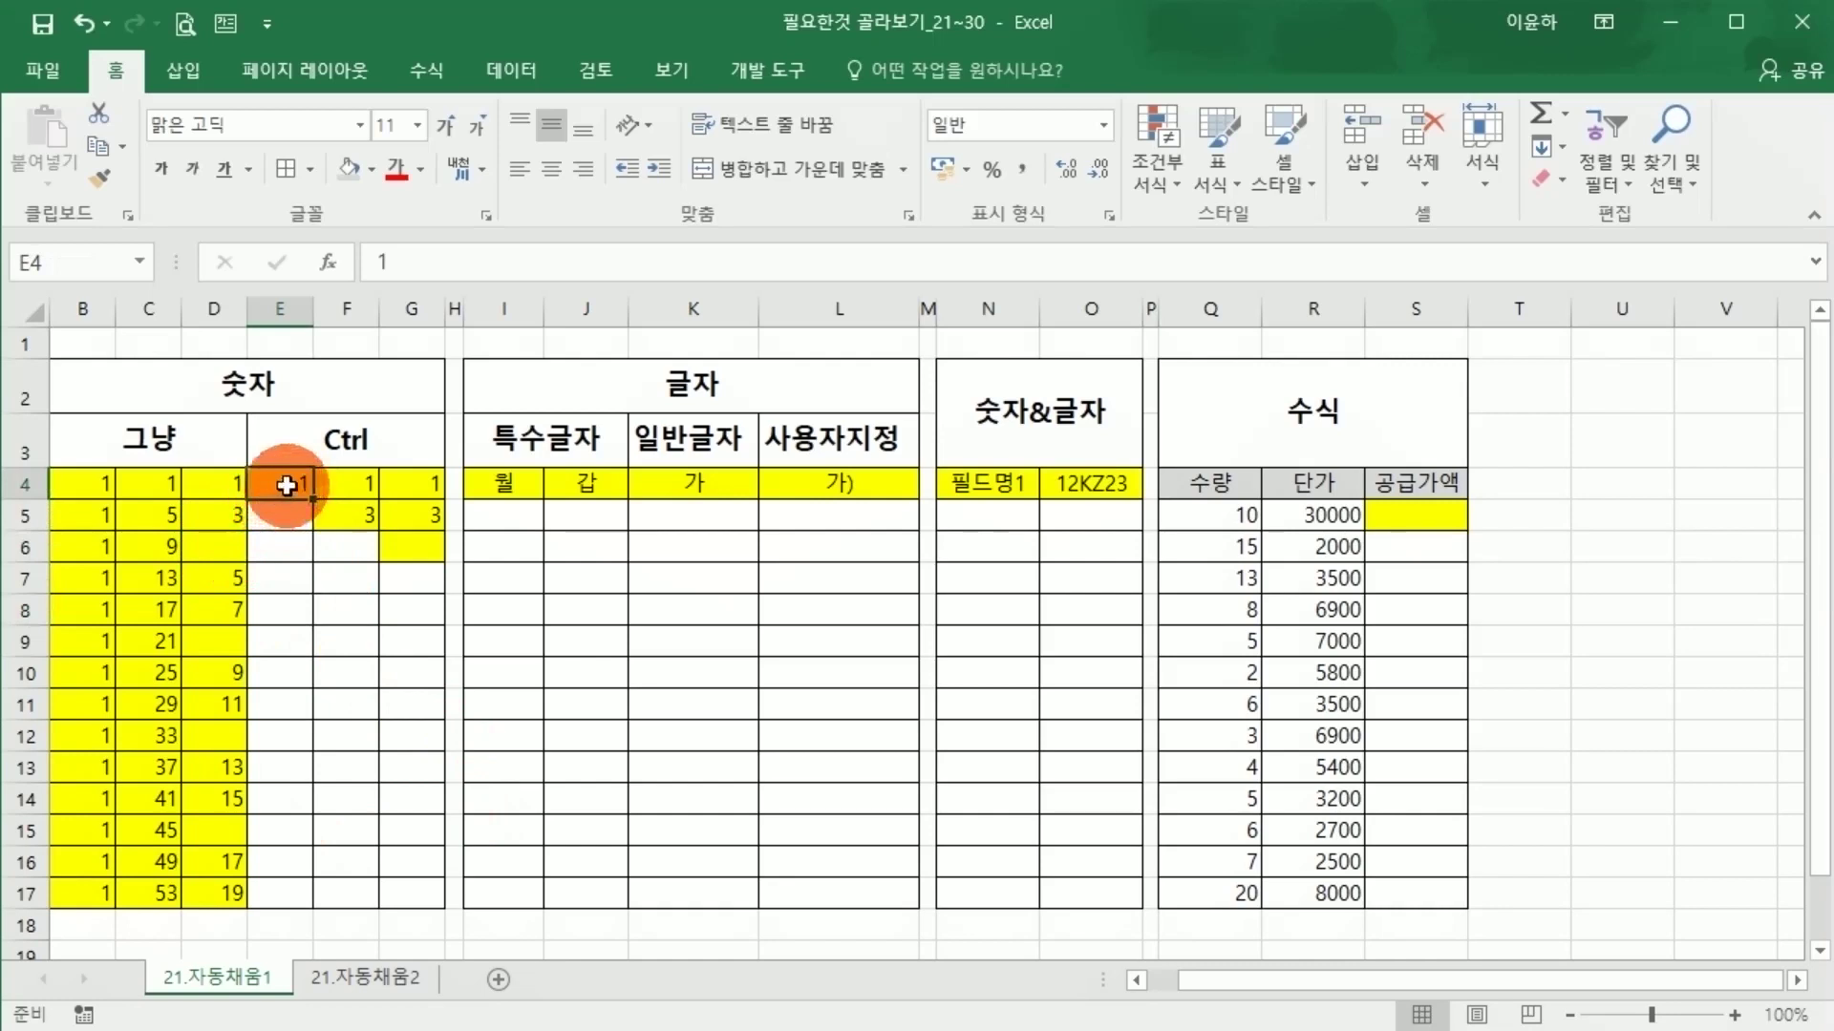
left_click_drag(310, 498, 299, 903)
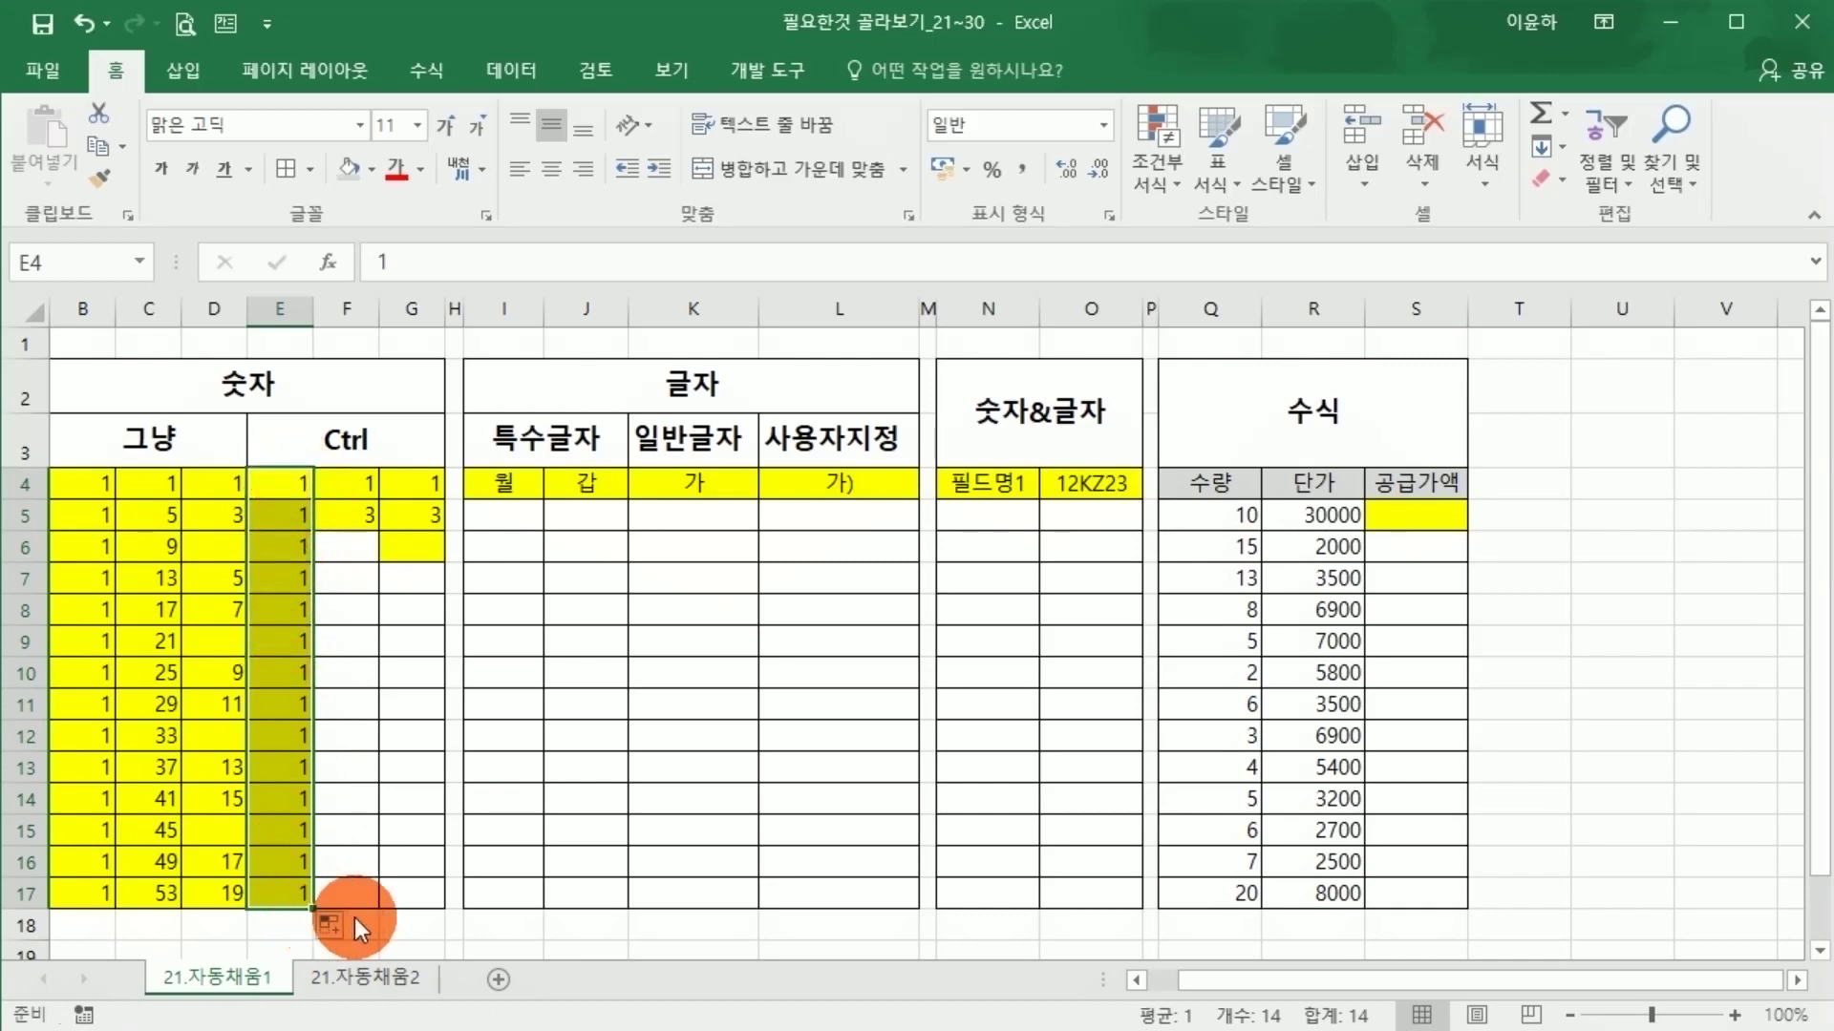
left_click(331, 923)
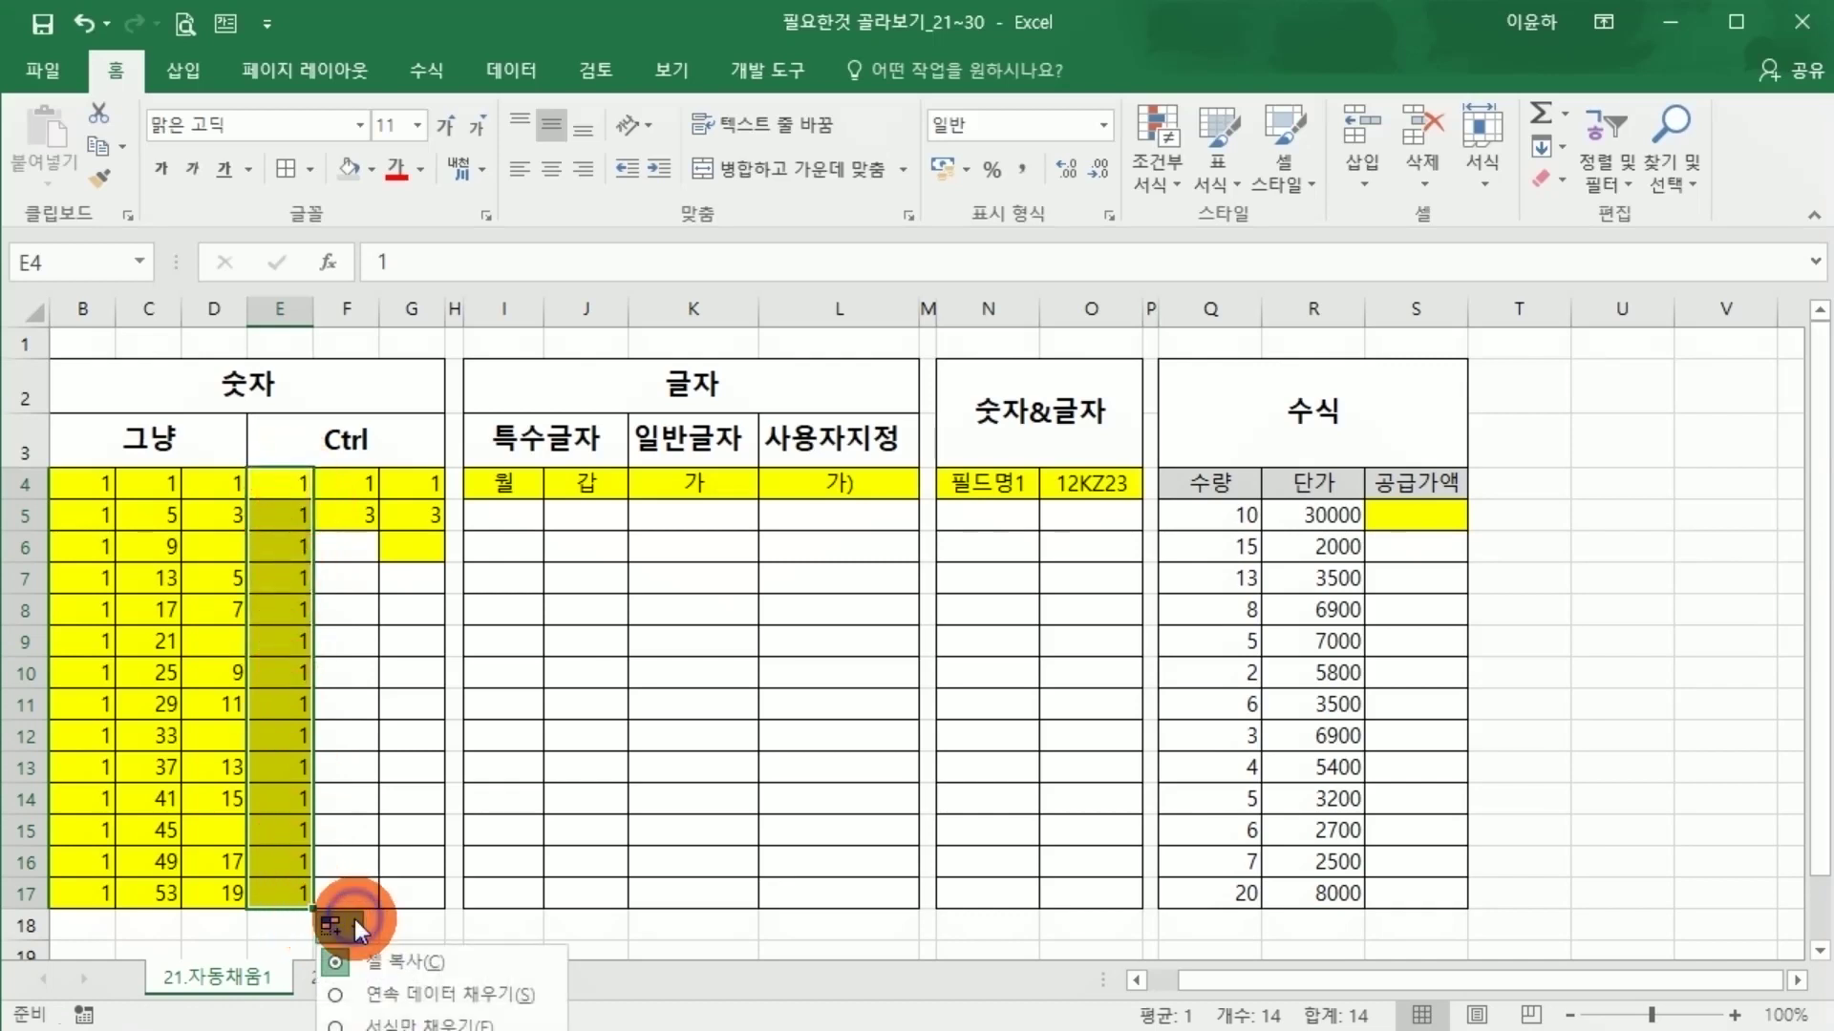
left_click(389, 998)
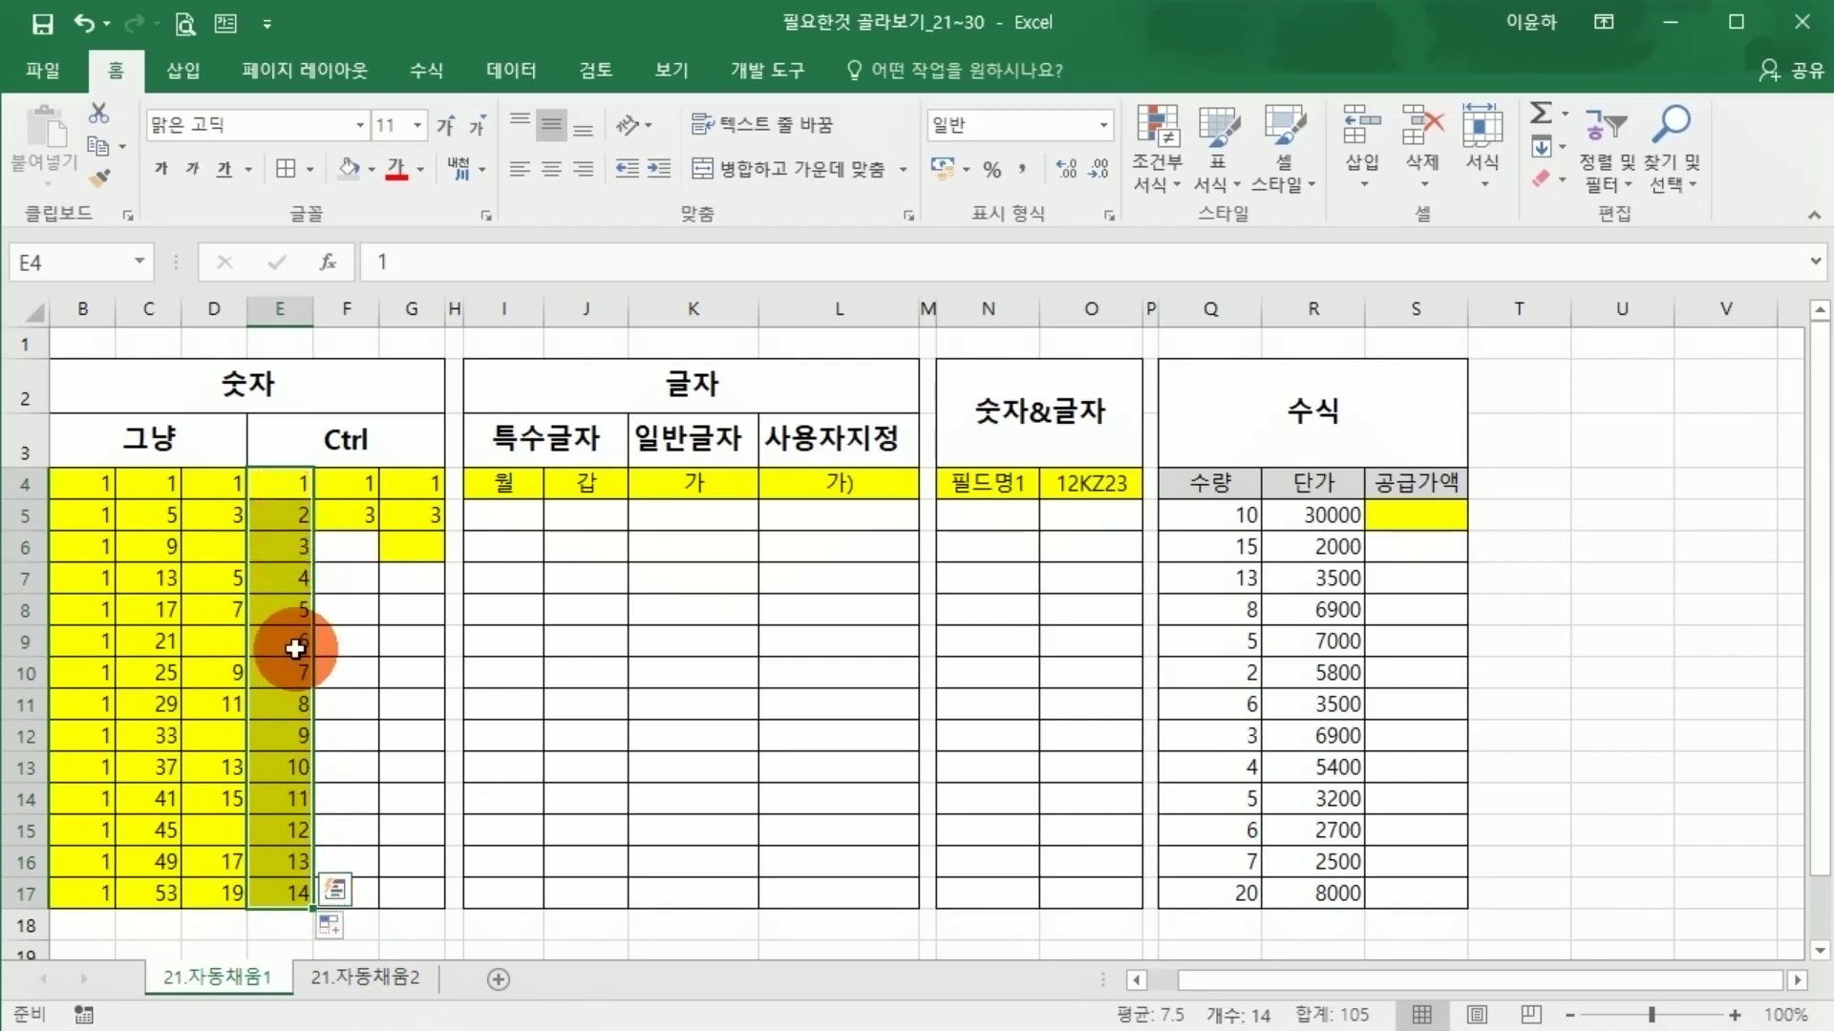
Change the fill option for E4:E17 back to 셀 복사 and review the available options.
left_click(340, 936)
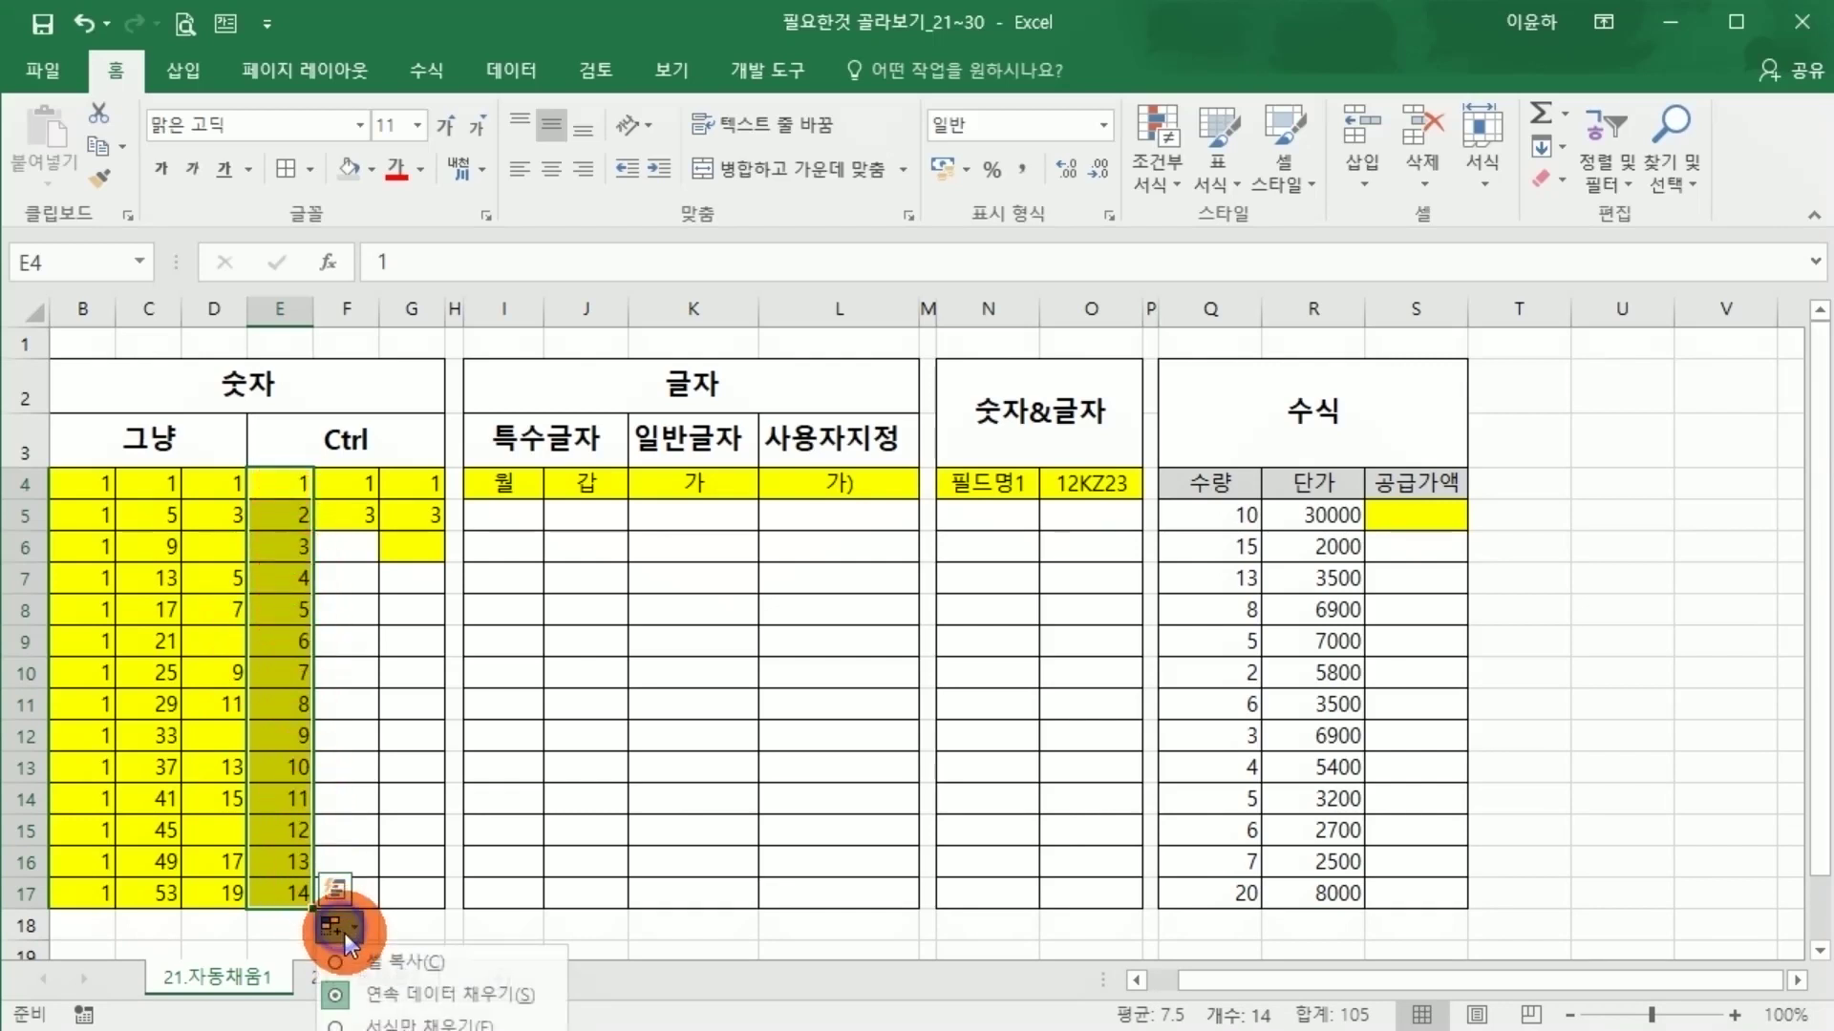
left_click(363, 963)
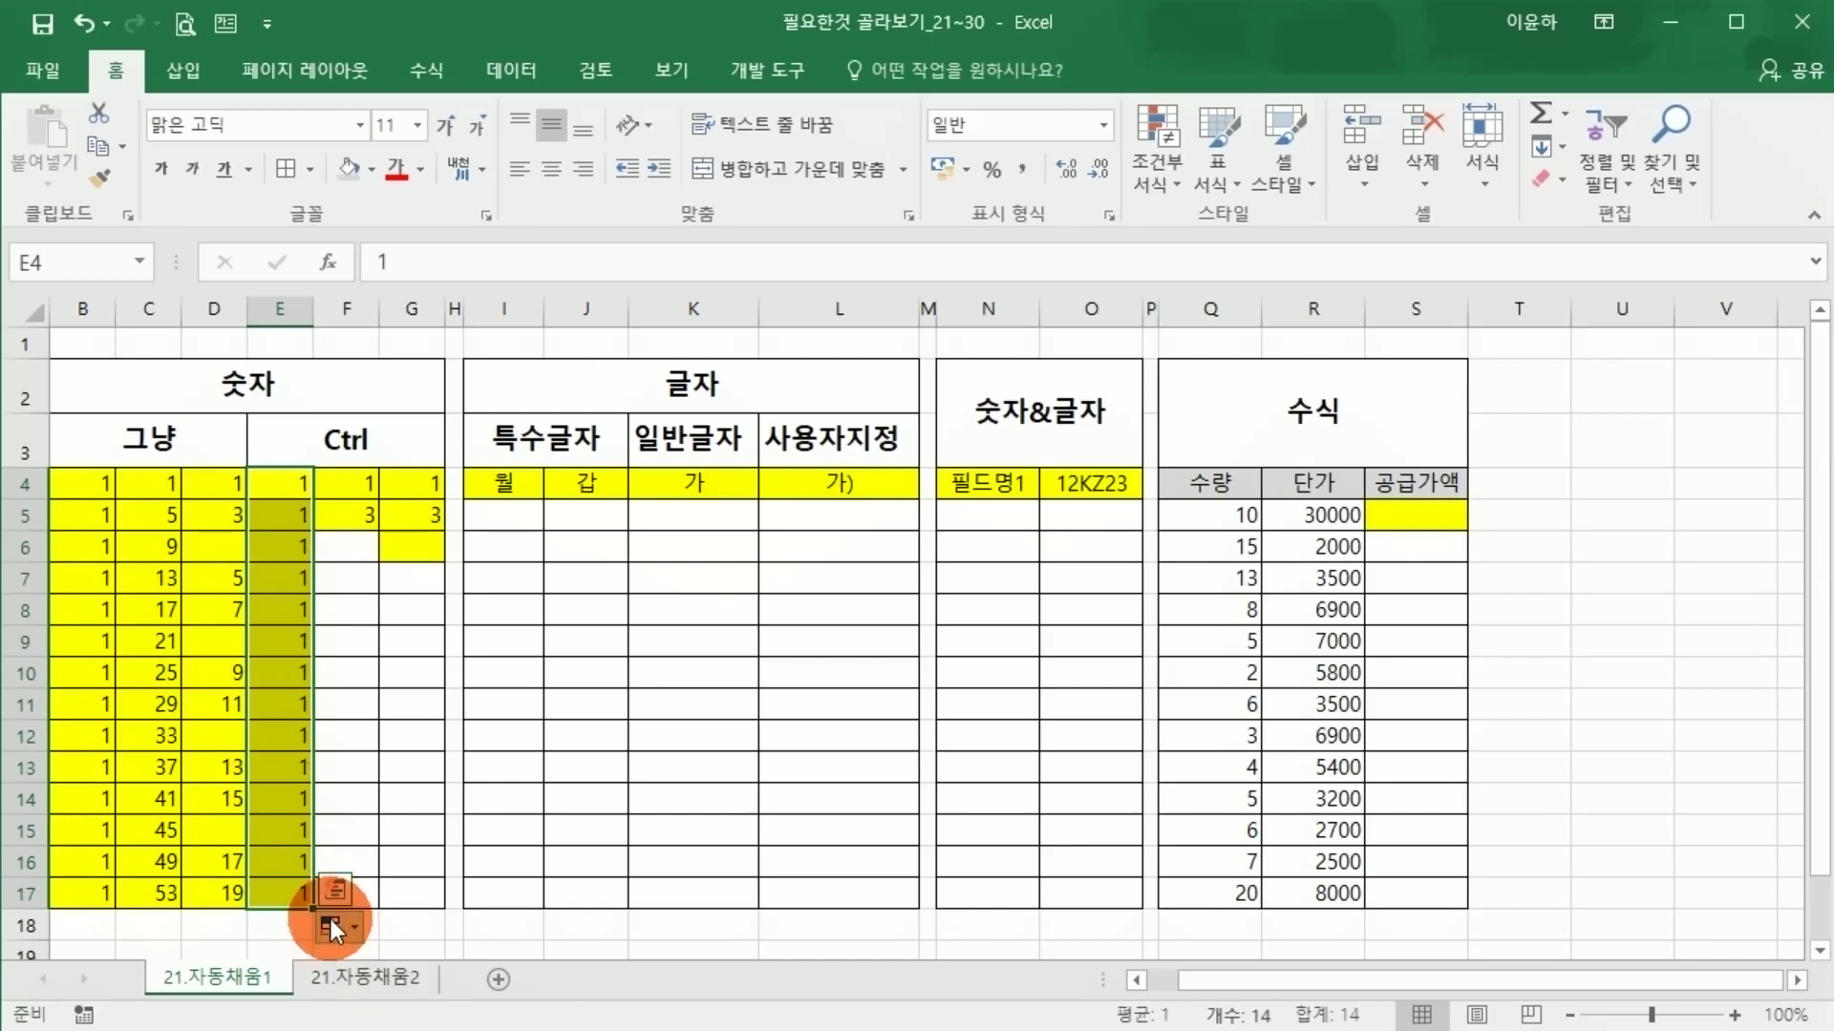
left_click(332, 927)
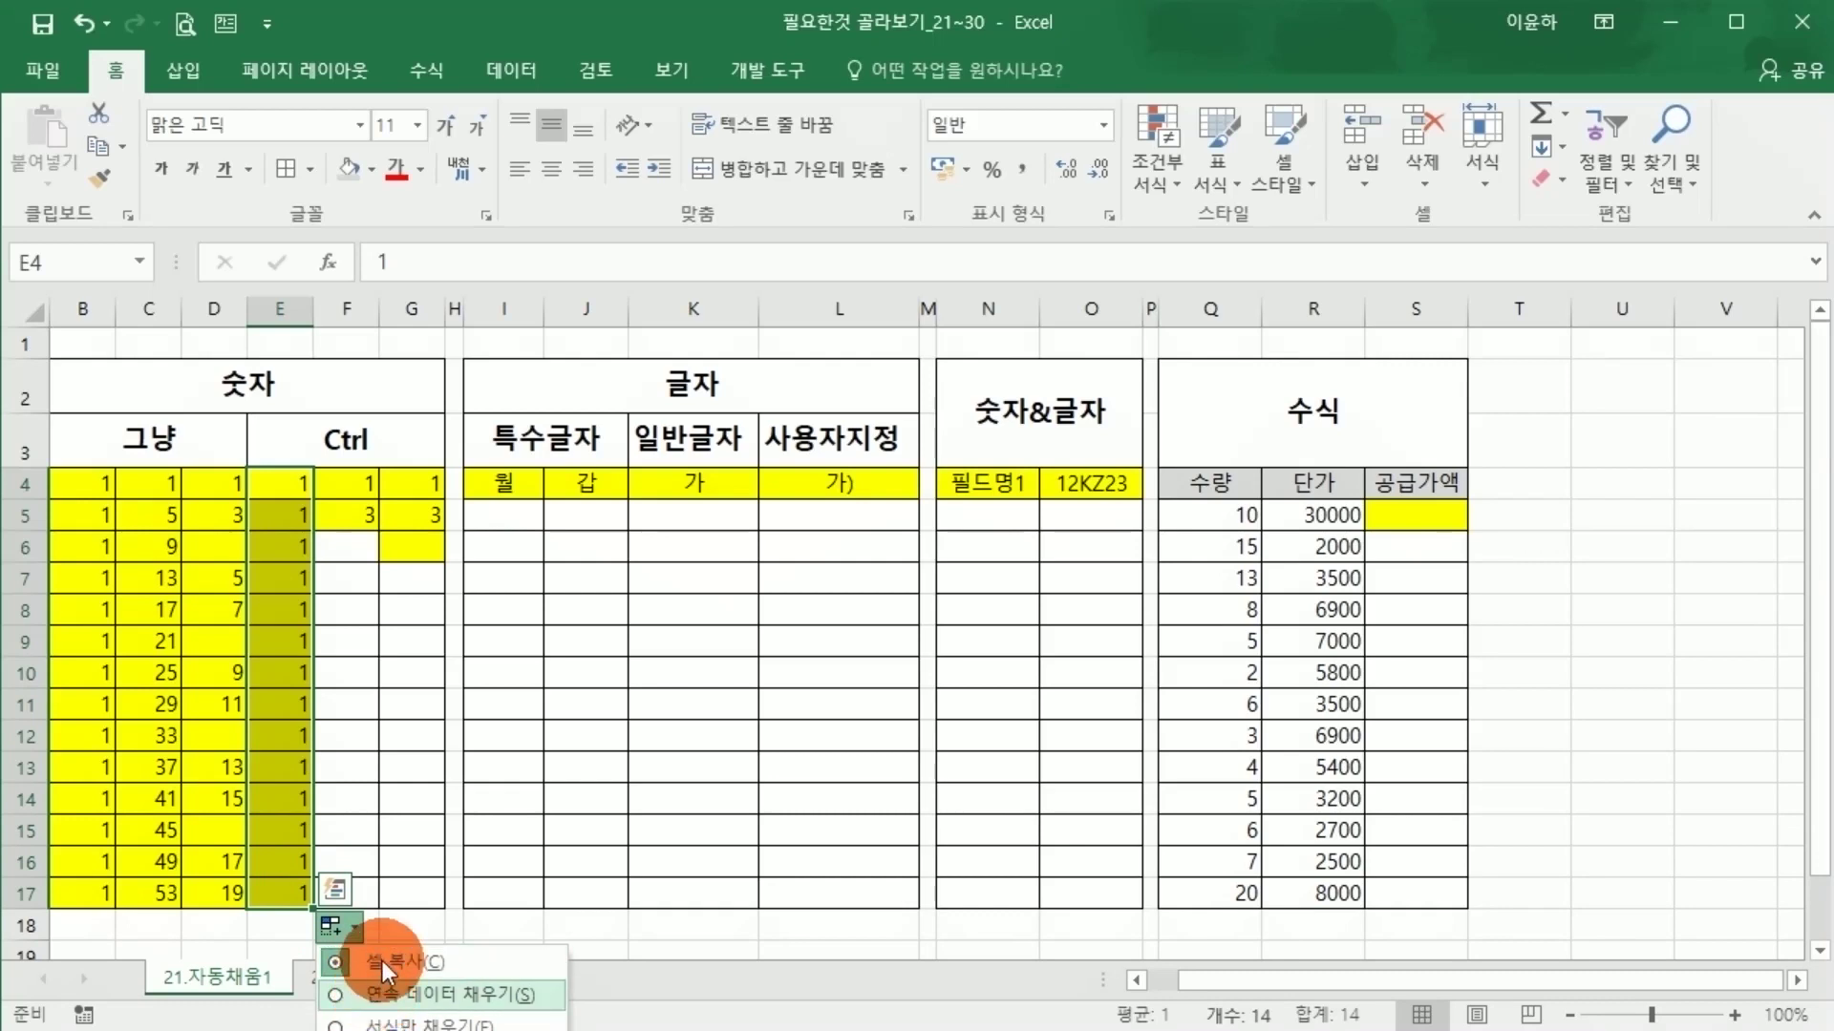
left_click(391, 831)
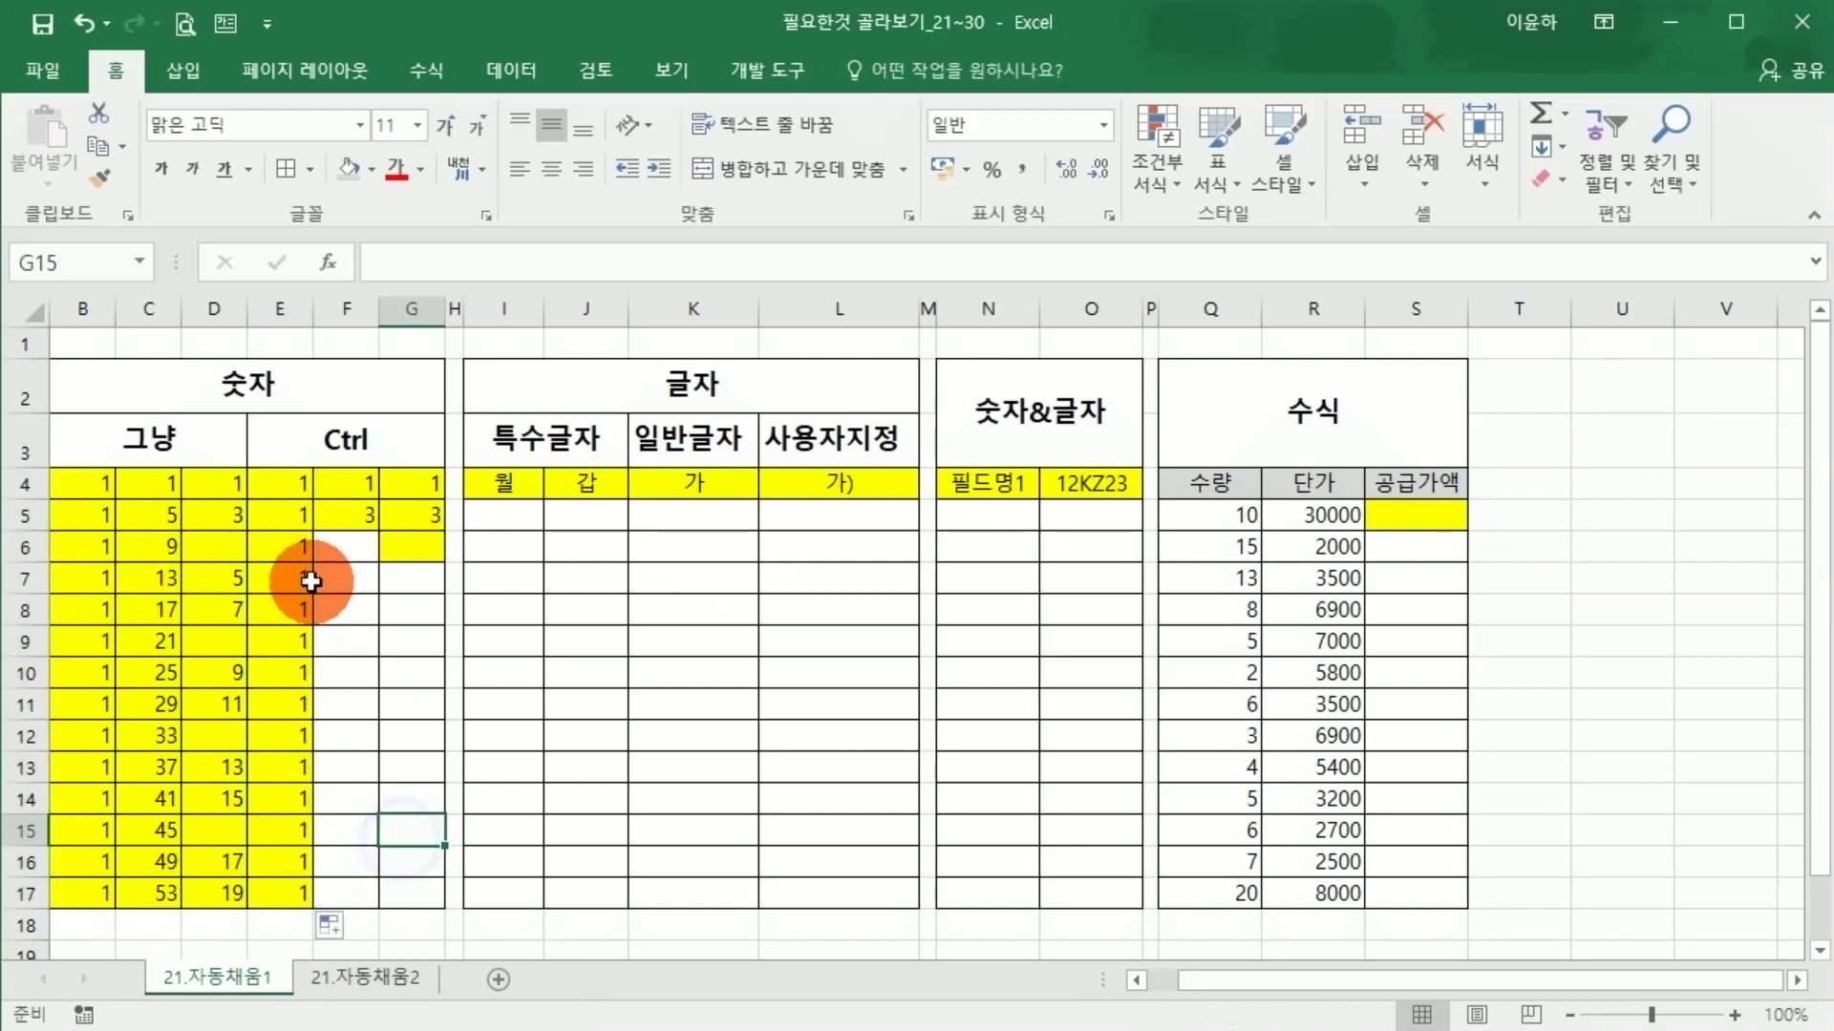
Clear the filled values from E5:E17, keeping the 1 in E4.
left_click(358, 457)
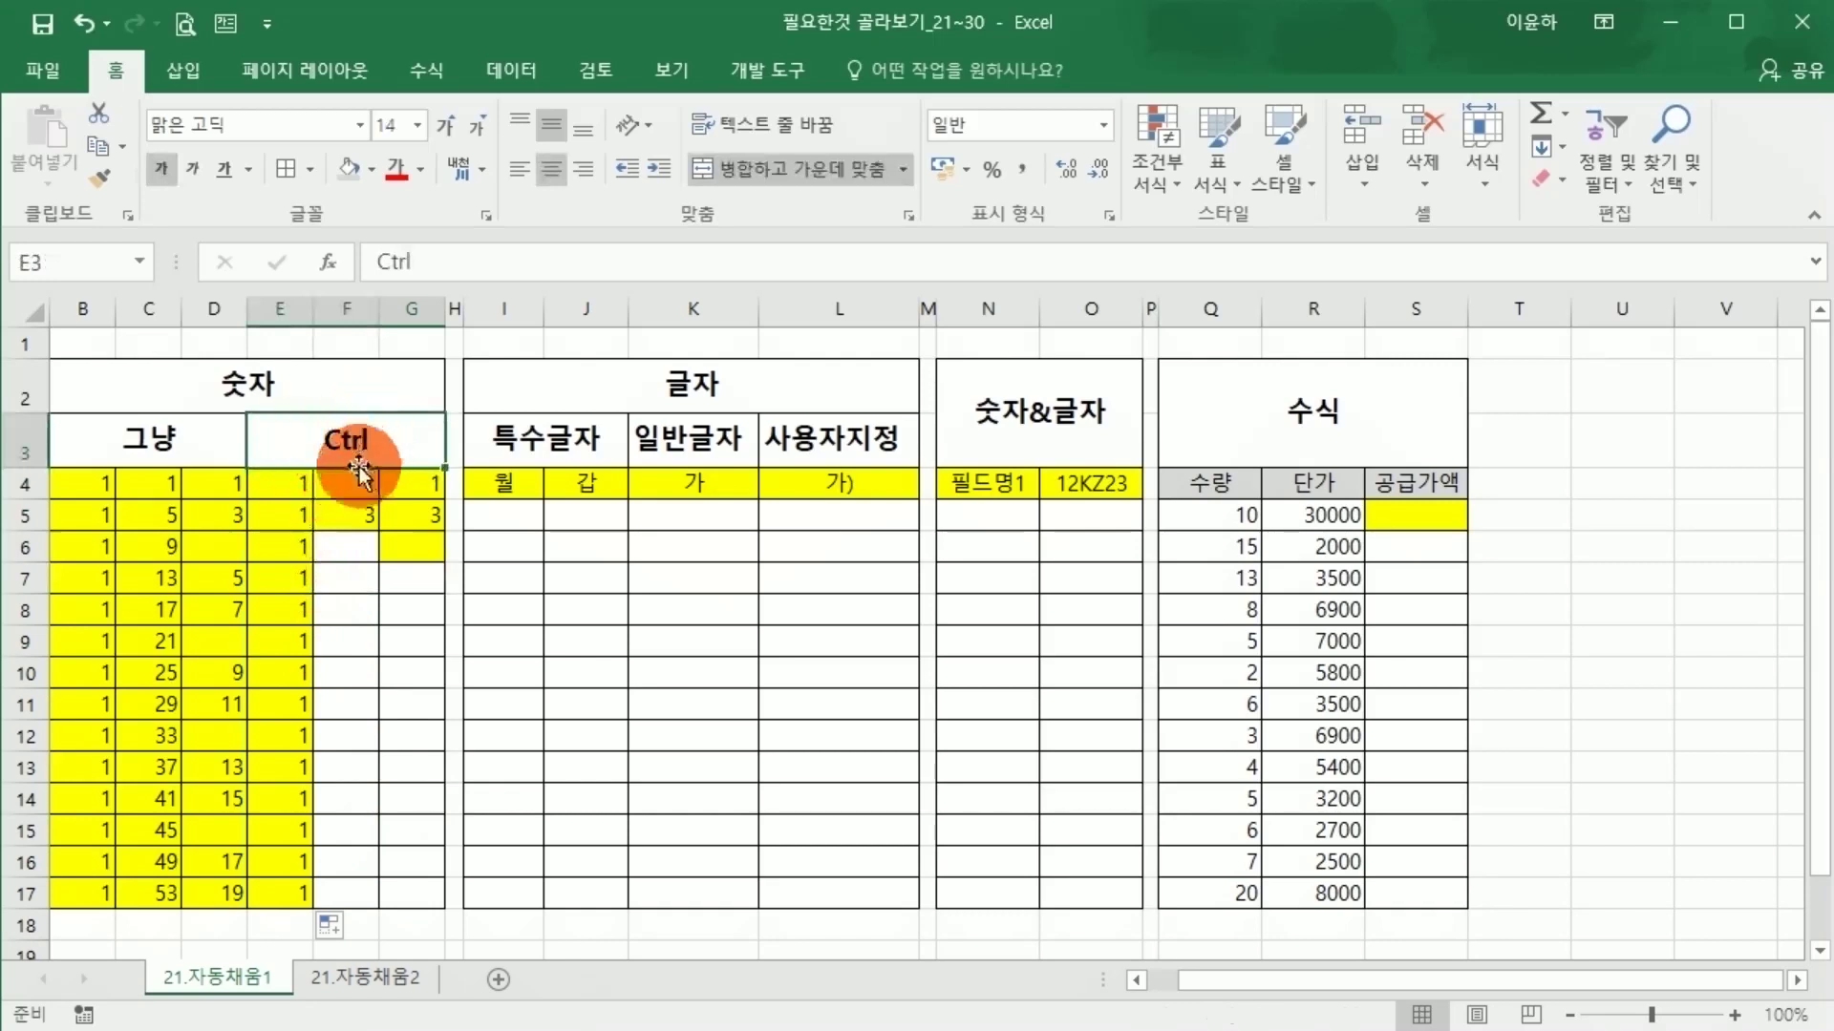
left_click_drag(295, 515, 289, 897)
left_click(409, 688)
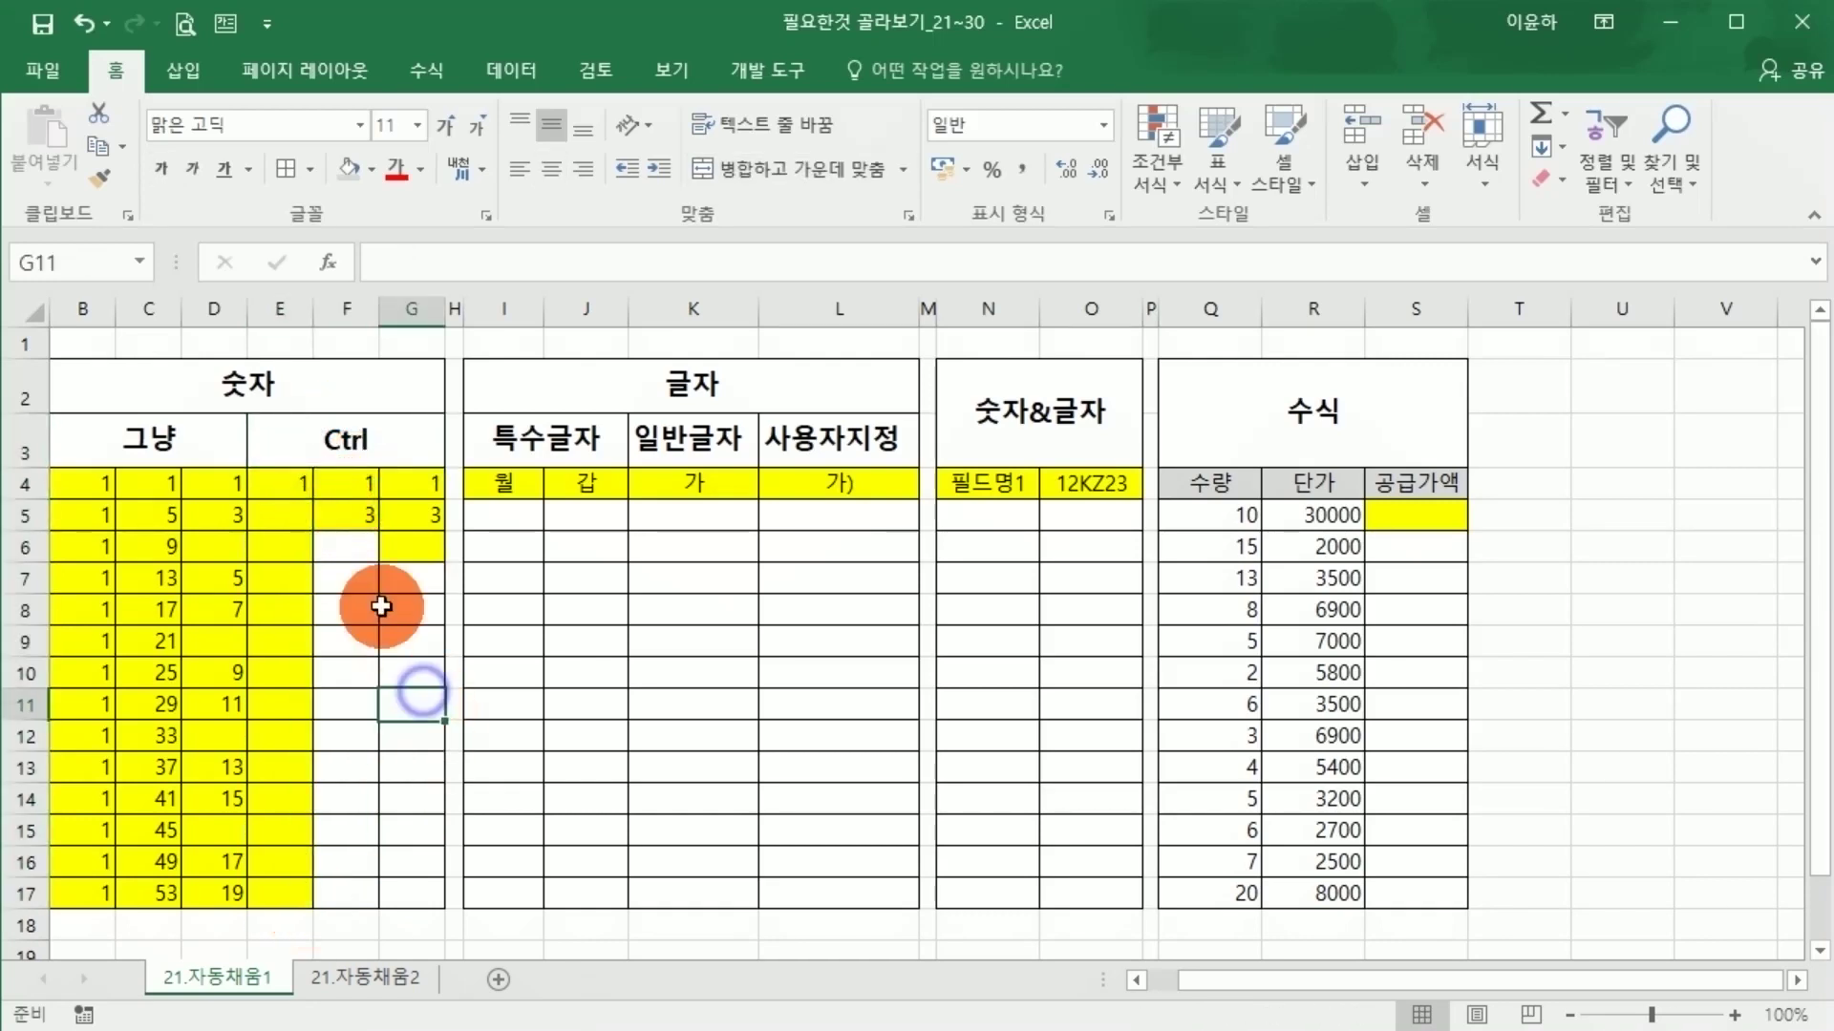
Fill E4 down to E17 as a series increasing by 1, using the Ctrl fill variant.
left_click(298, 491)
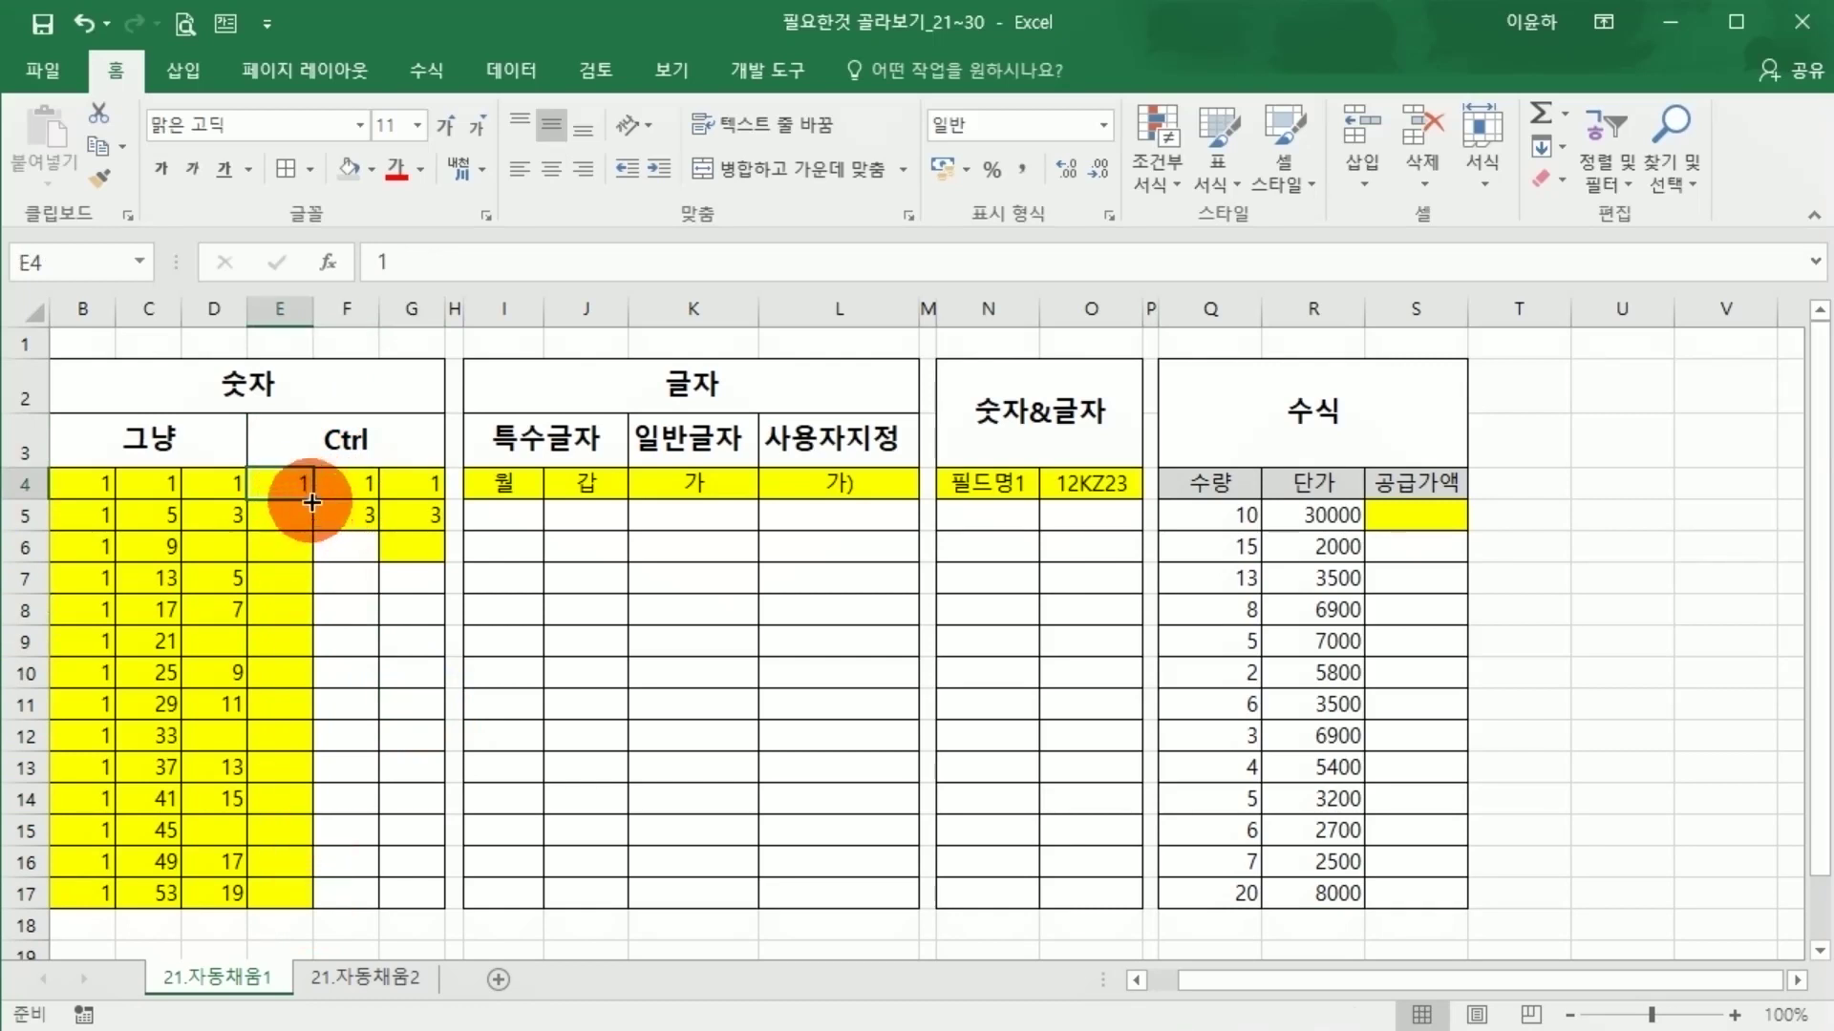
key("ctrl")
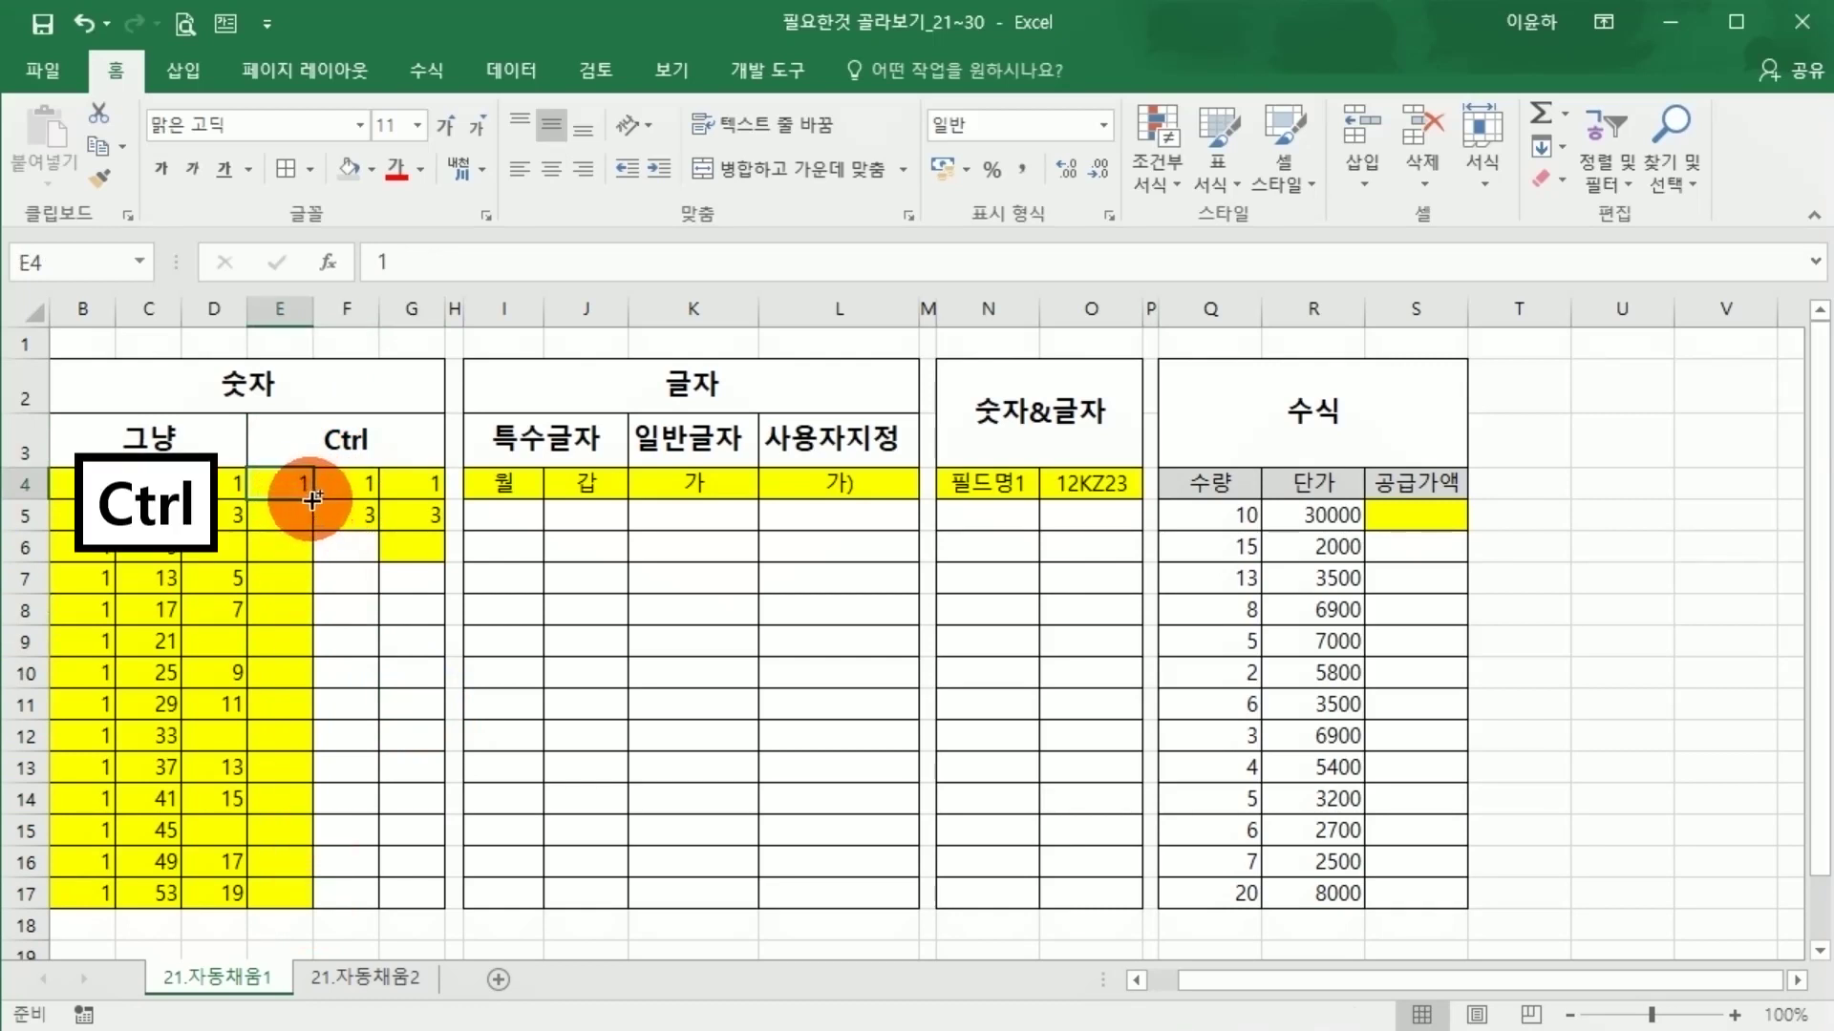
left_click_drag(312, 497, 298, 909)
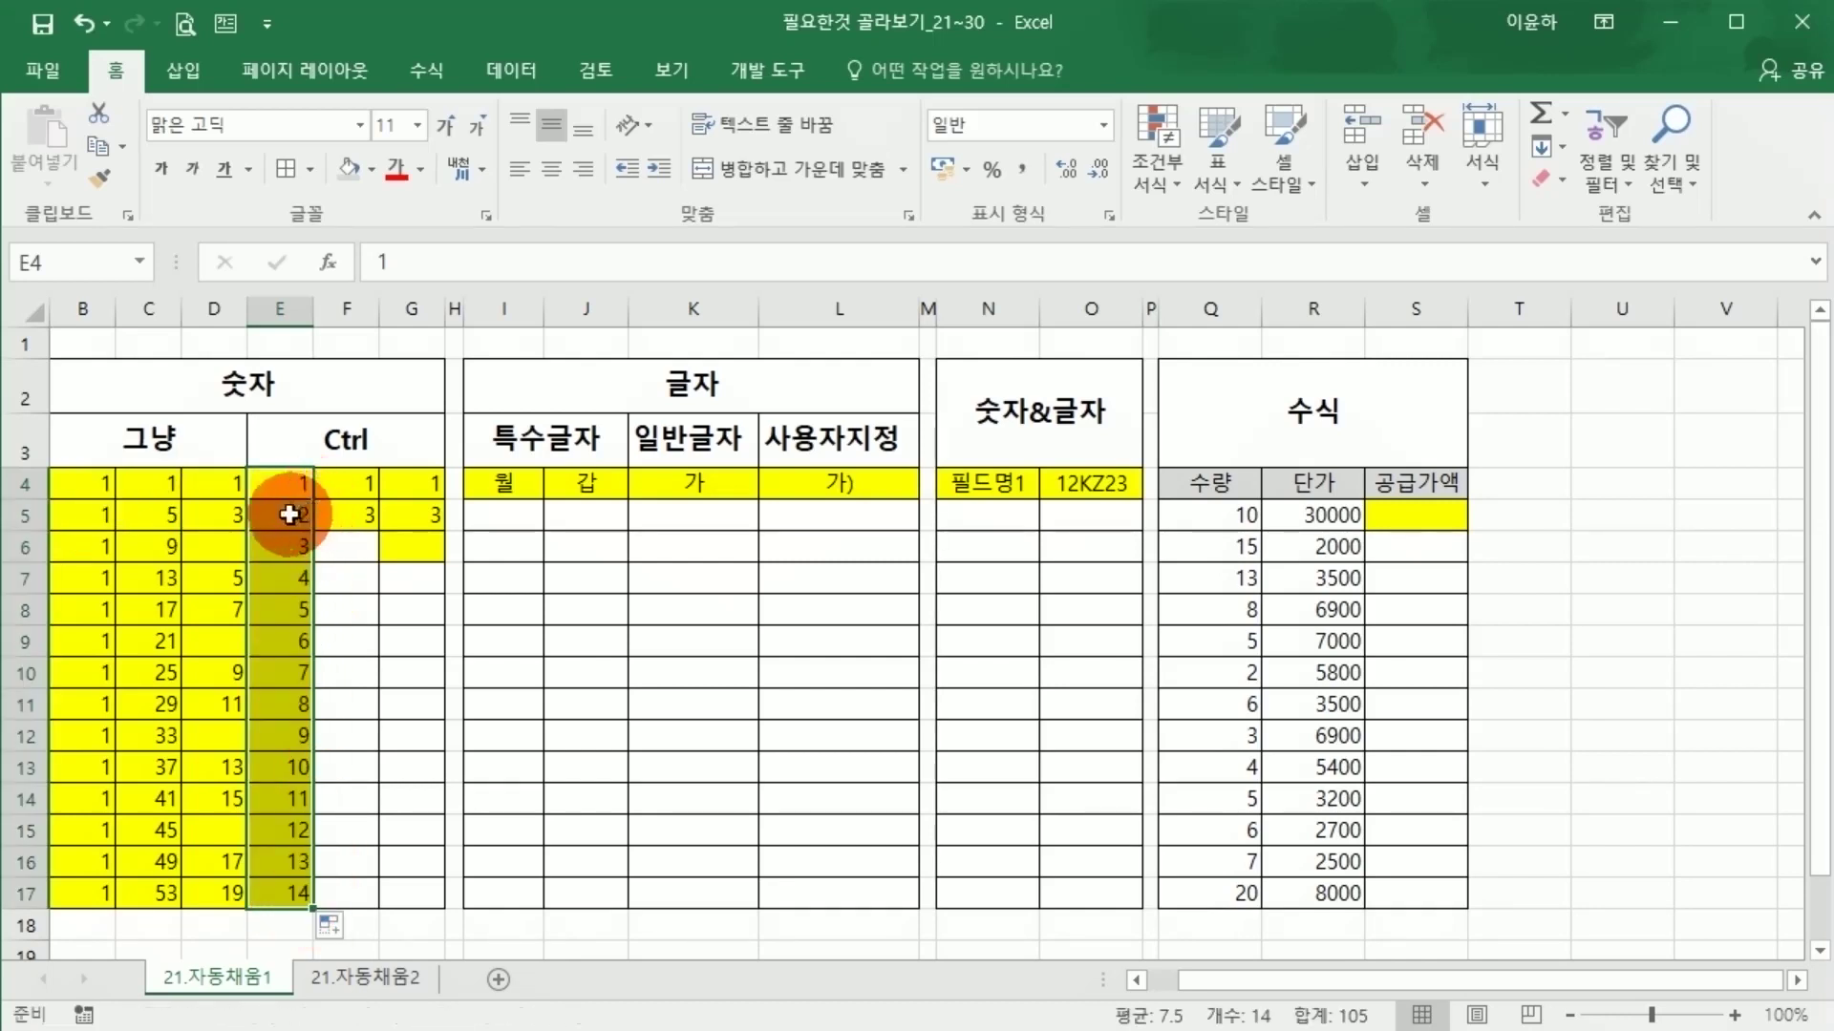
left_click(392, 859)
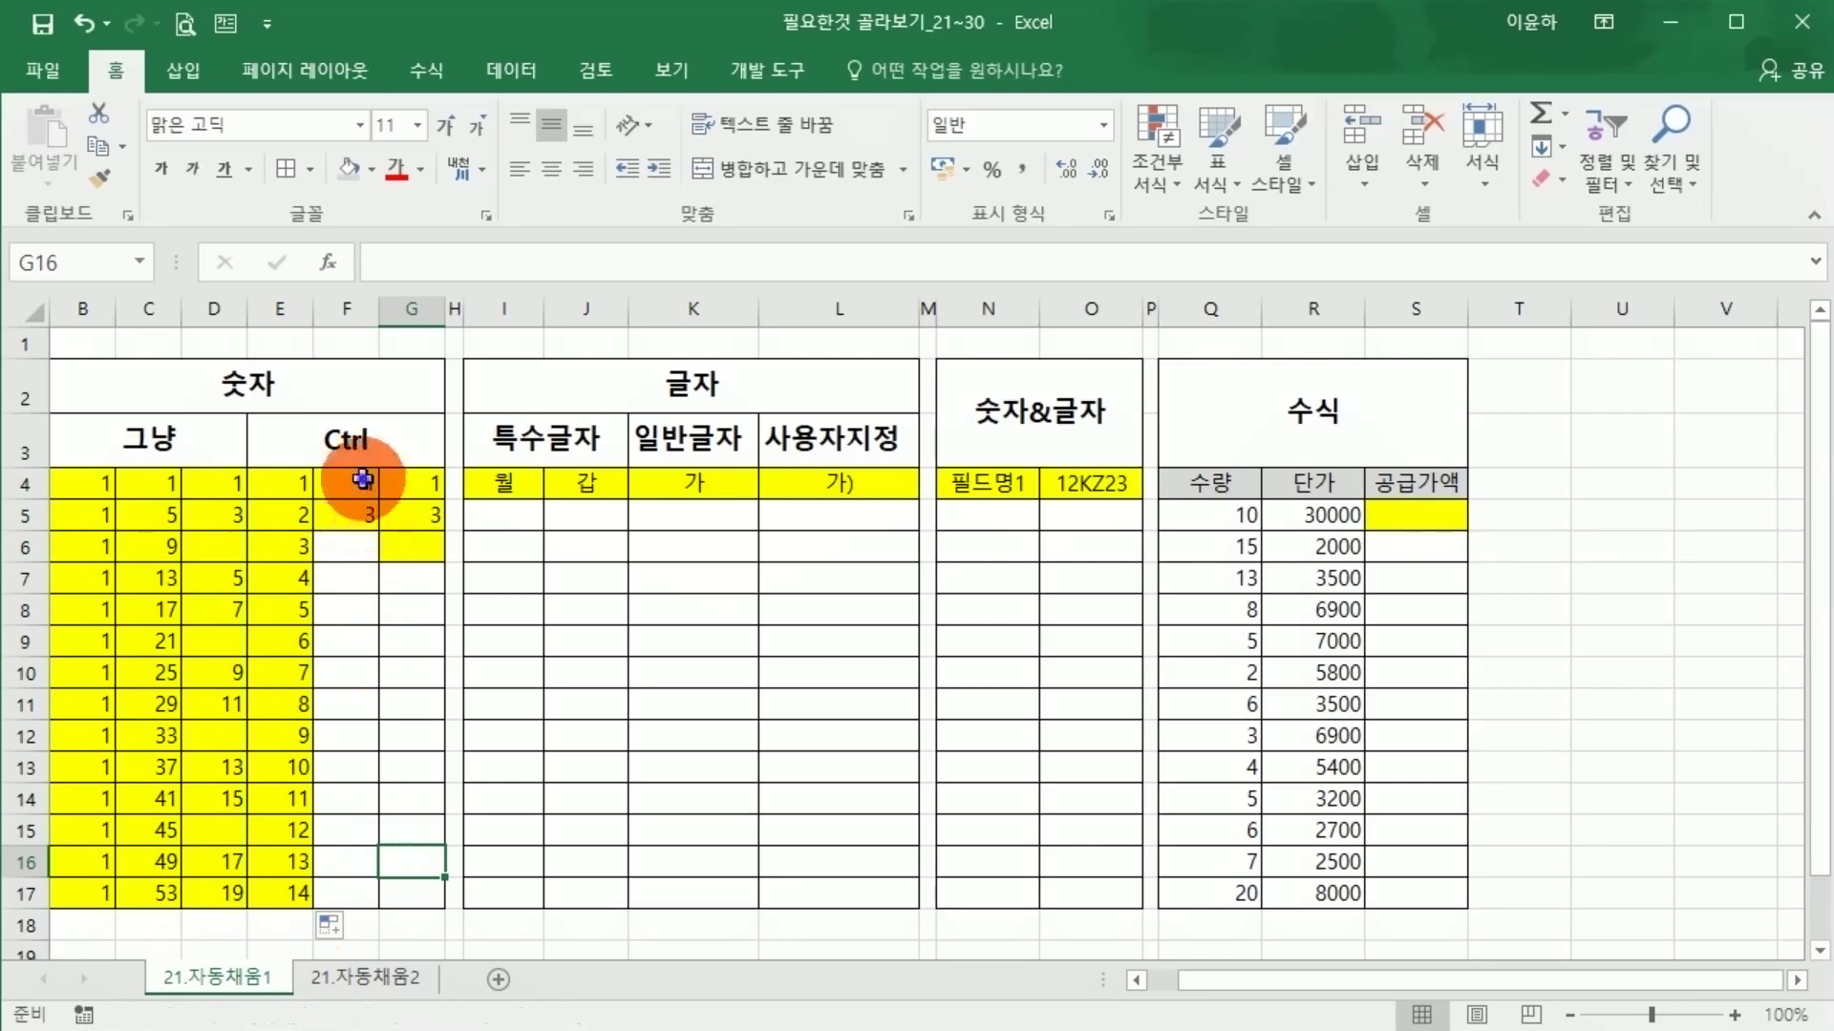
Fill F4:F5 down to F17 as repeating copies of 1 and 3, and check the repeated pairs.
mouse_move(363, 479)
left_mouse_down()
mouse_move(376, 577)
mouse_move(372, 503)
left_mouse_up()
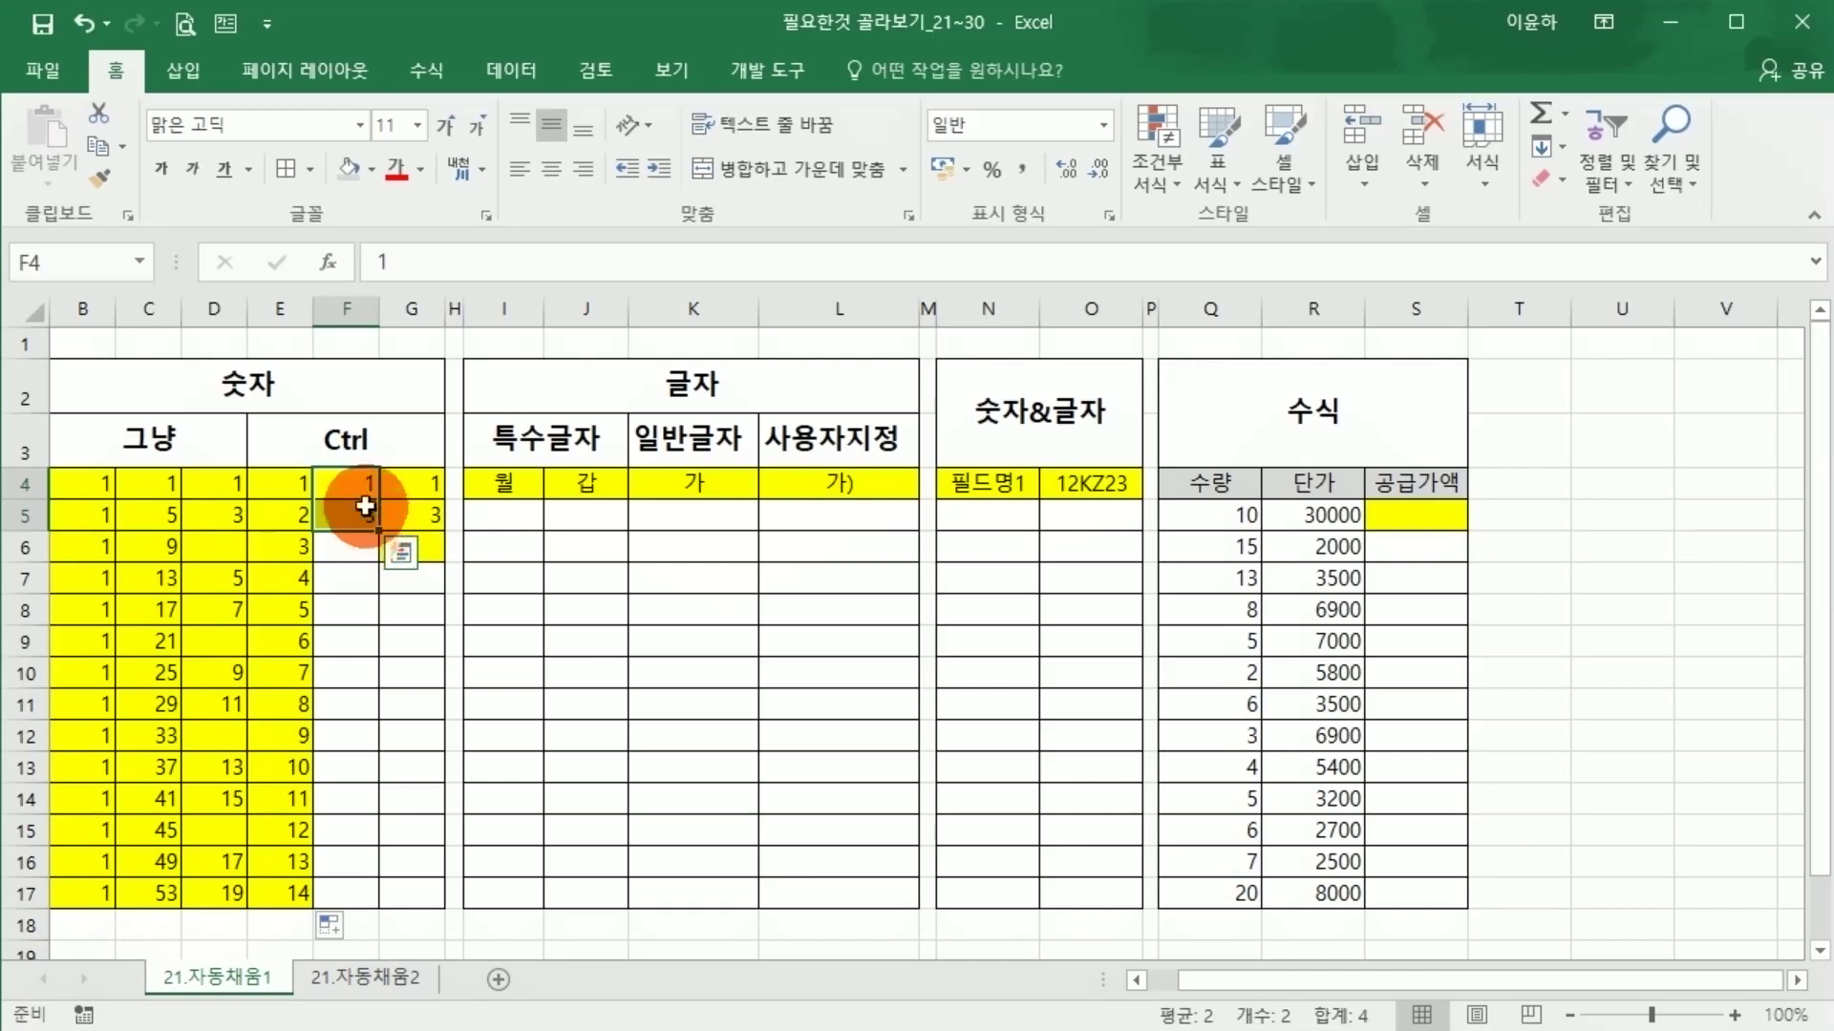
key("ctrl")
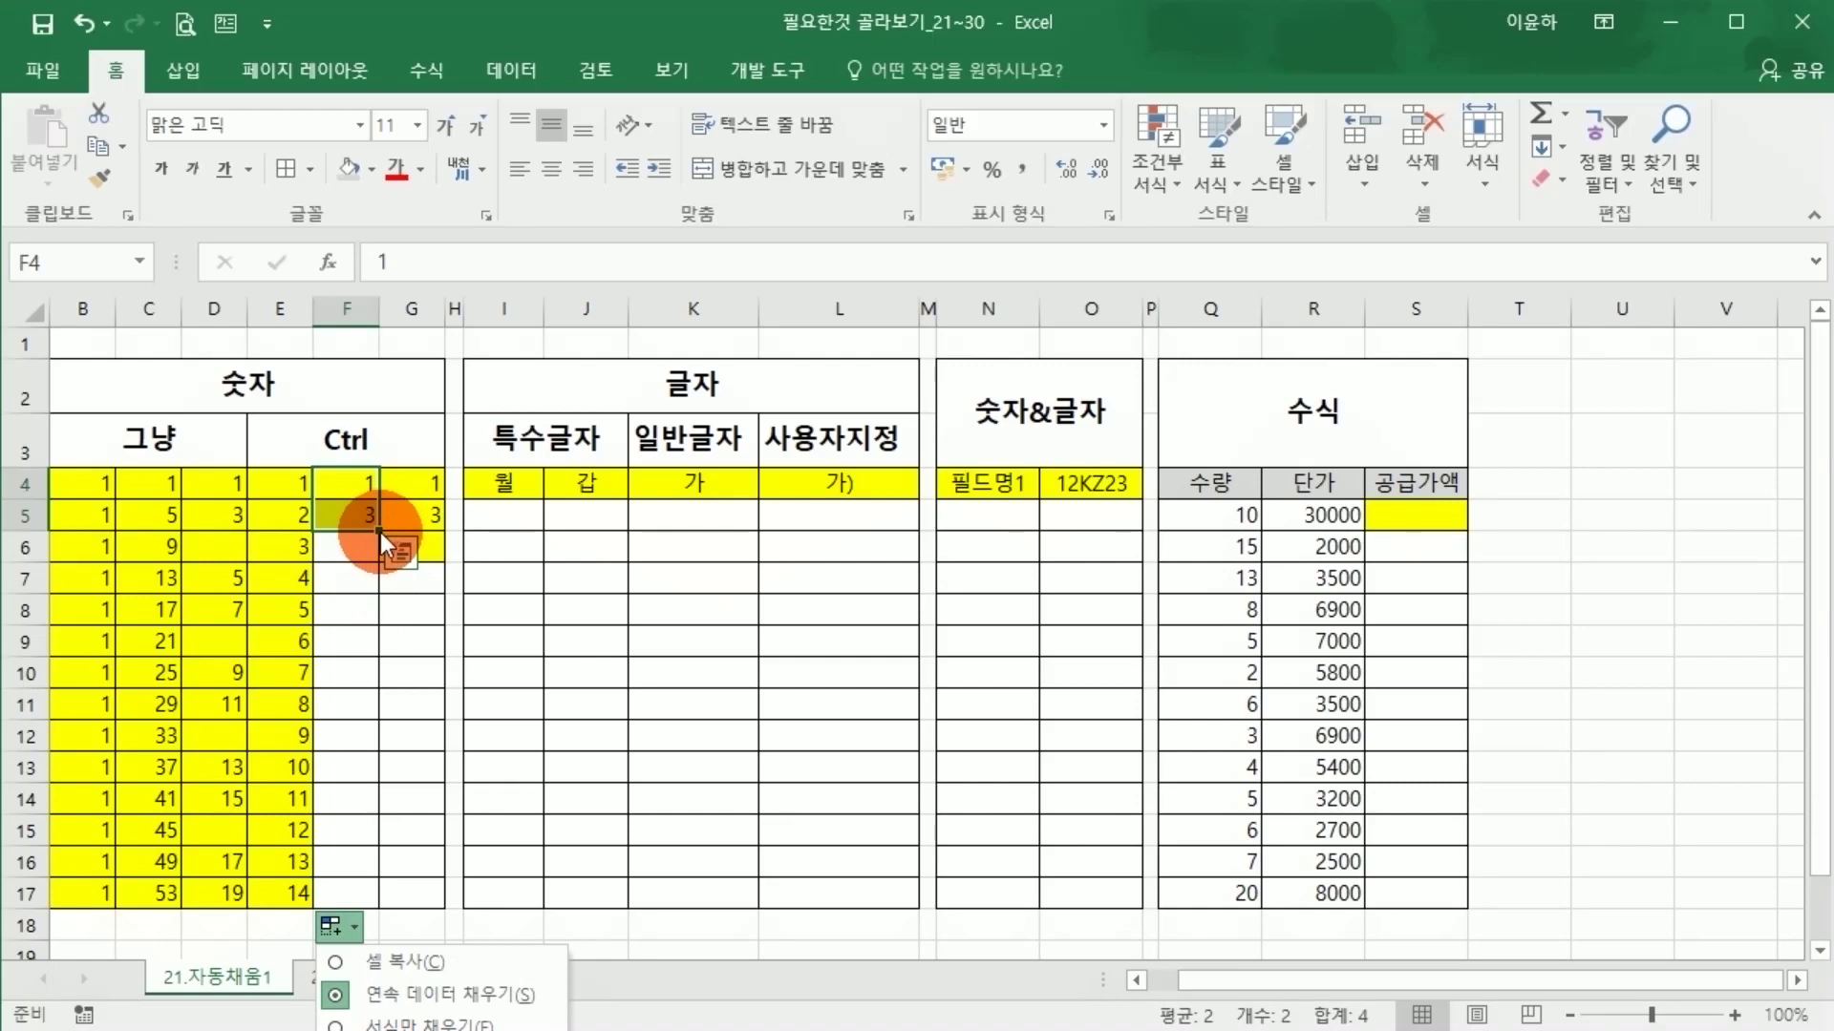
left_click_drag(355, 492, 357, 521)
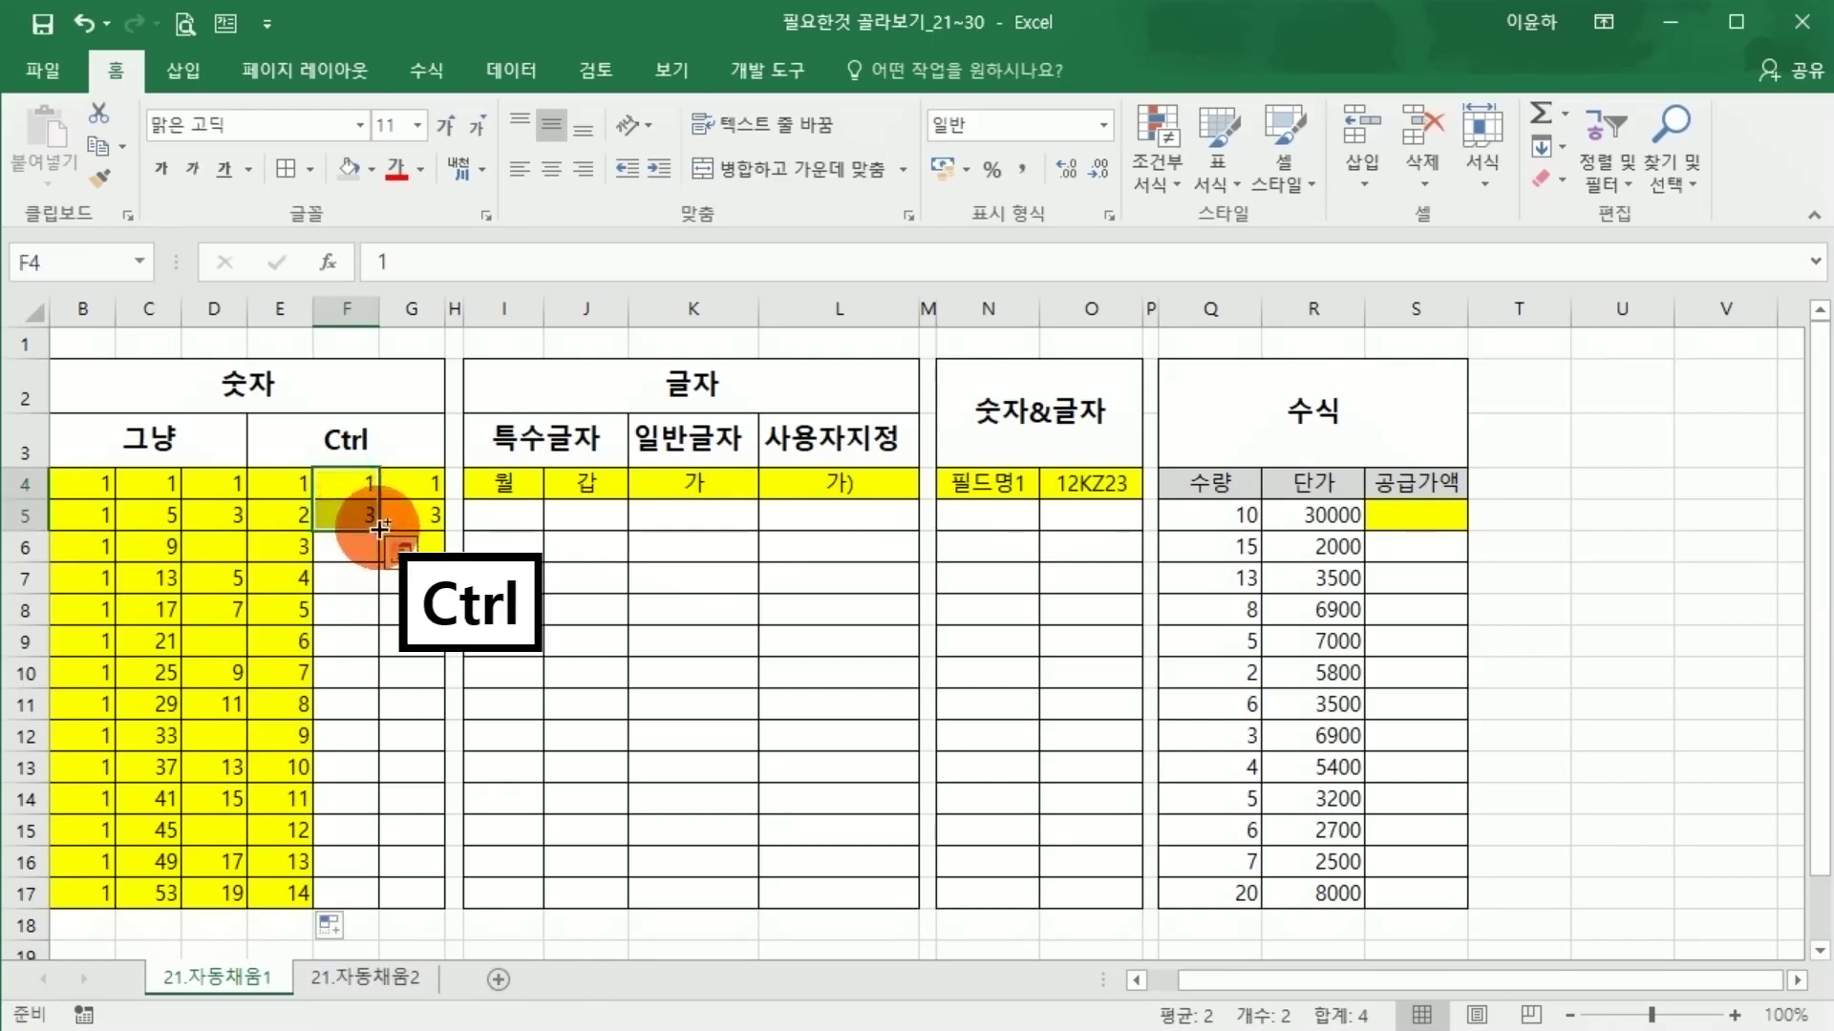
left_click_drag(379, 527, 377, 898)
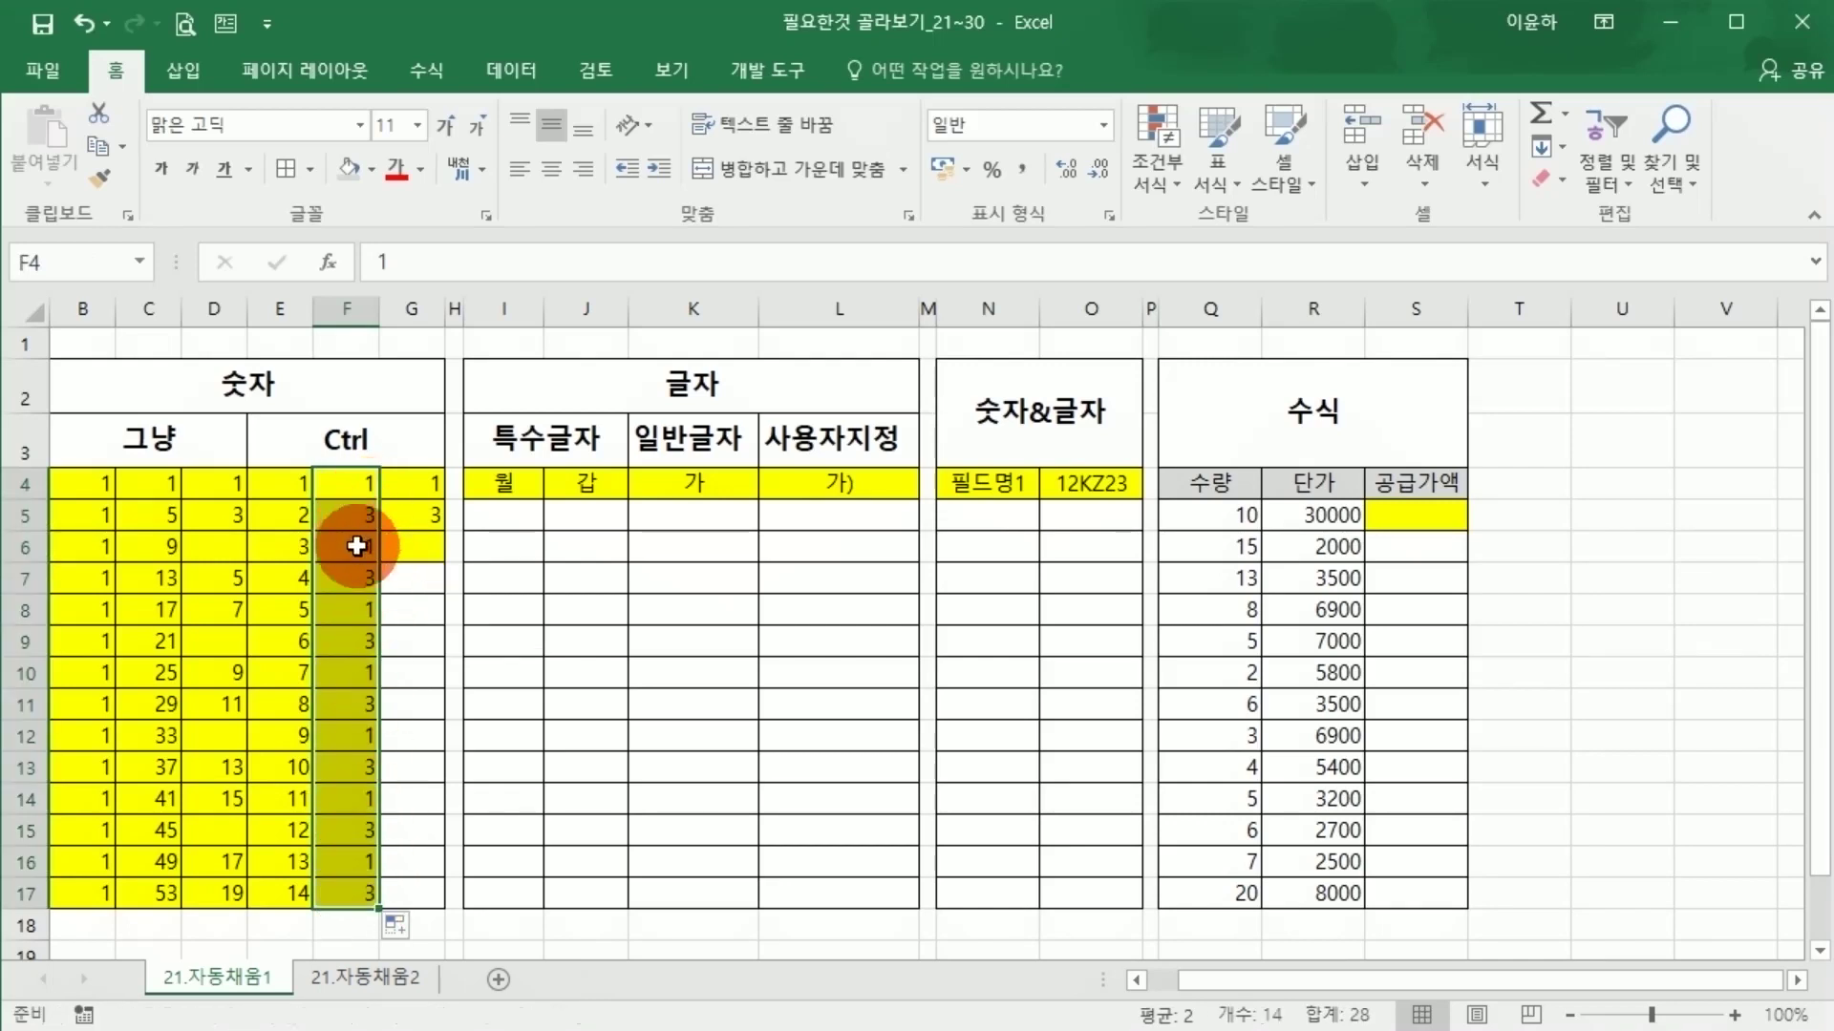
left_click_drag(364, 483, 355, 581)
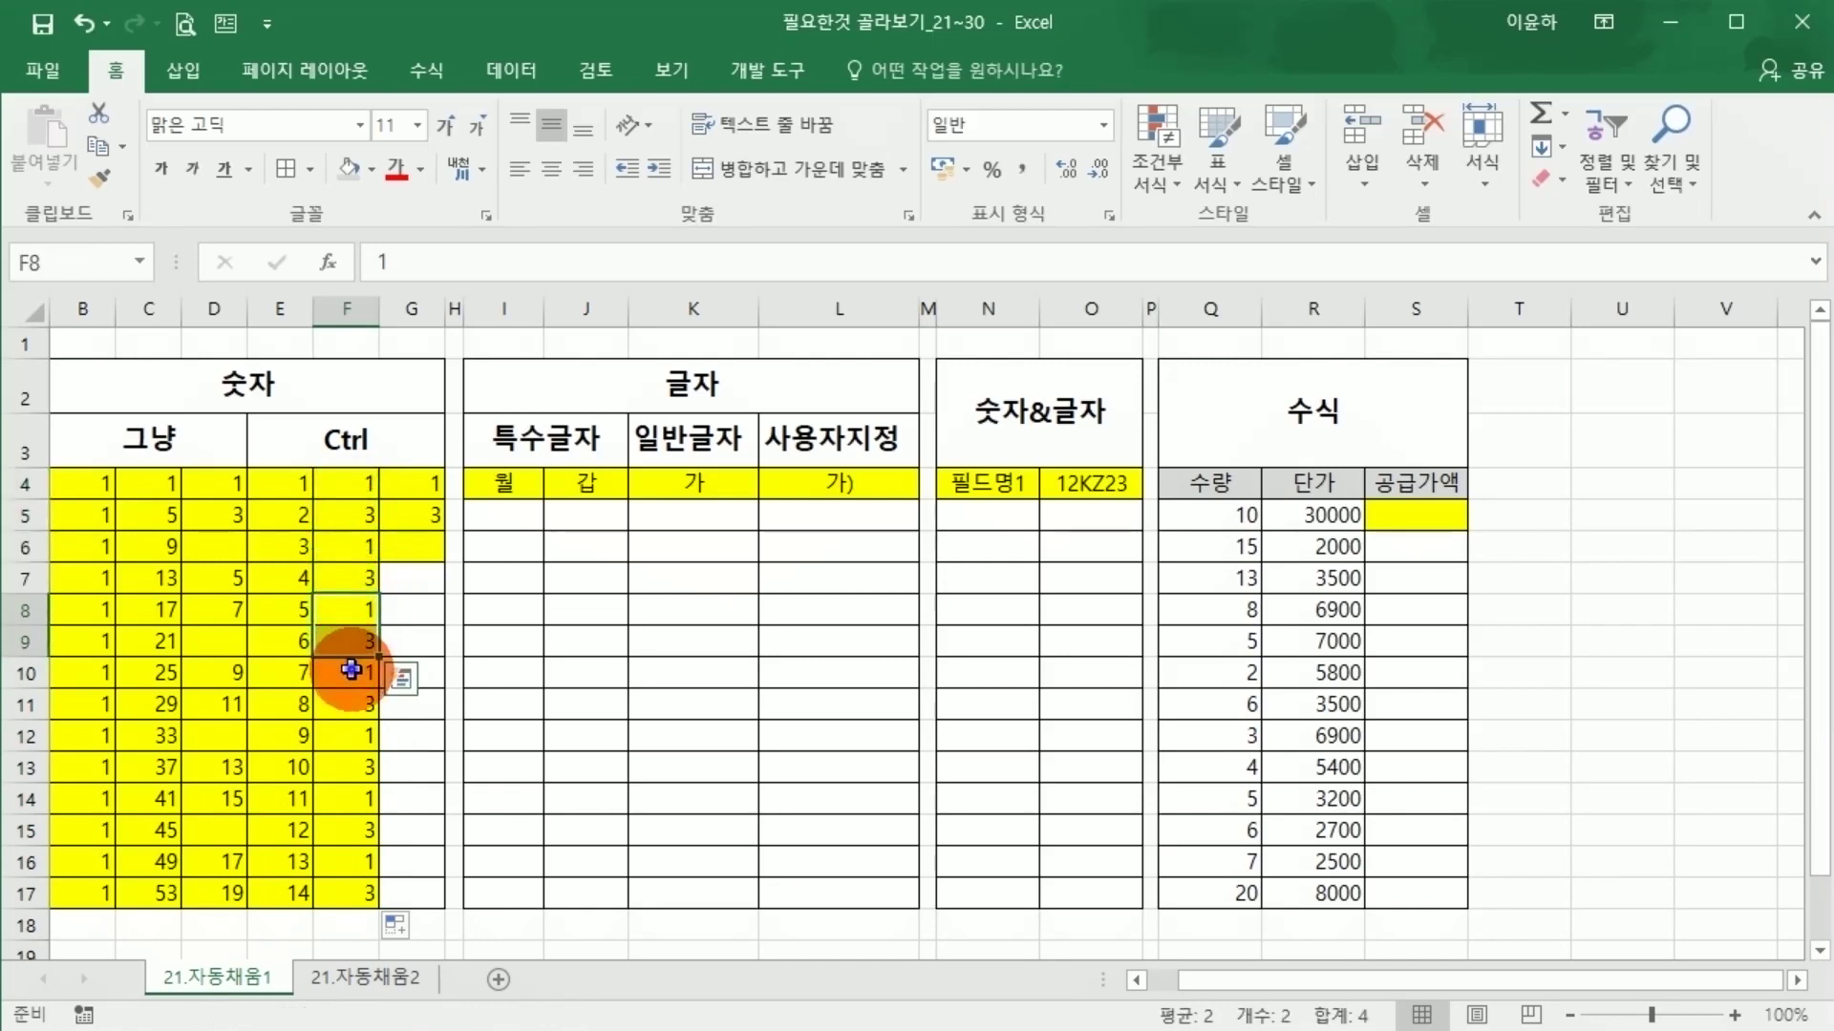
left_click_drag(360, 669, 360, 745)
Fill the 1, 3, blank pattern in G4:G6 down to G17 as repeated copies.
left_click_drag(430, 504, 429, 907)
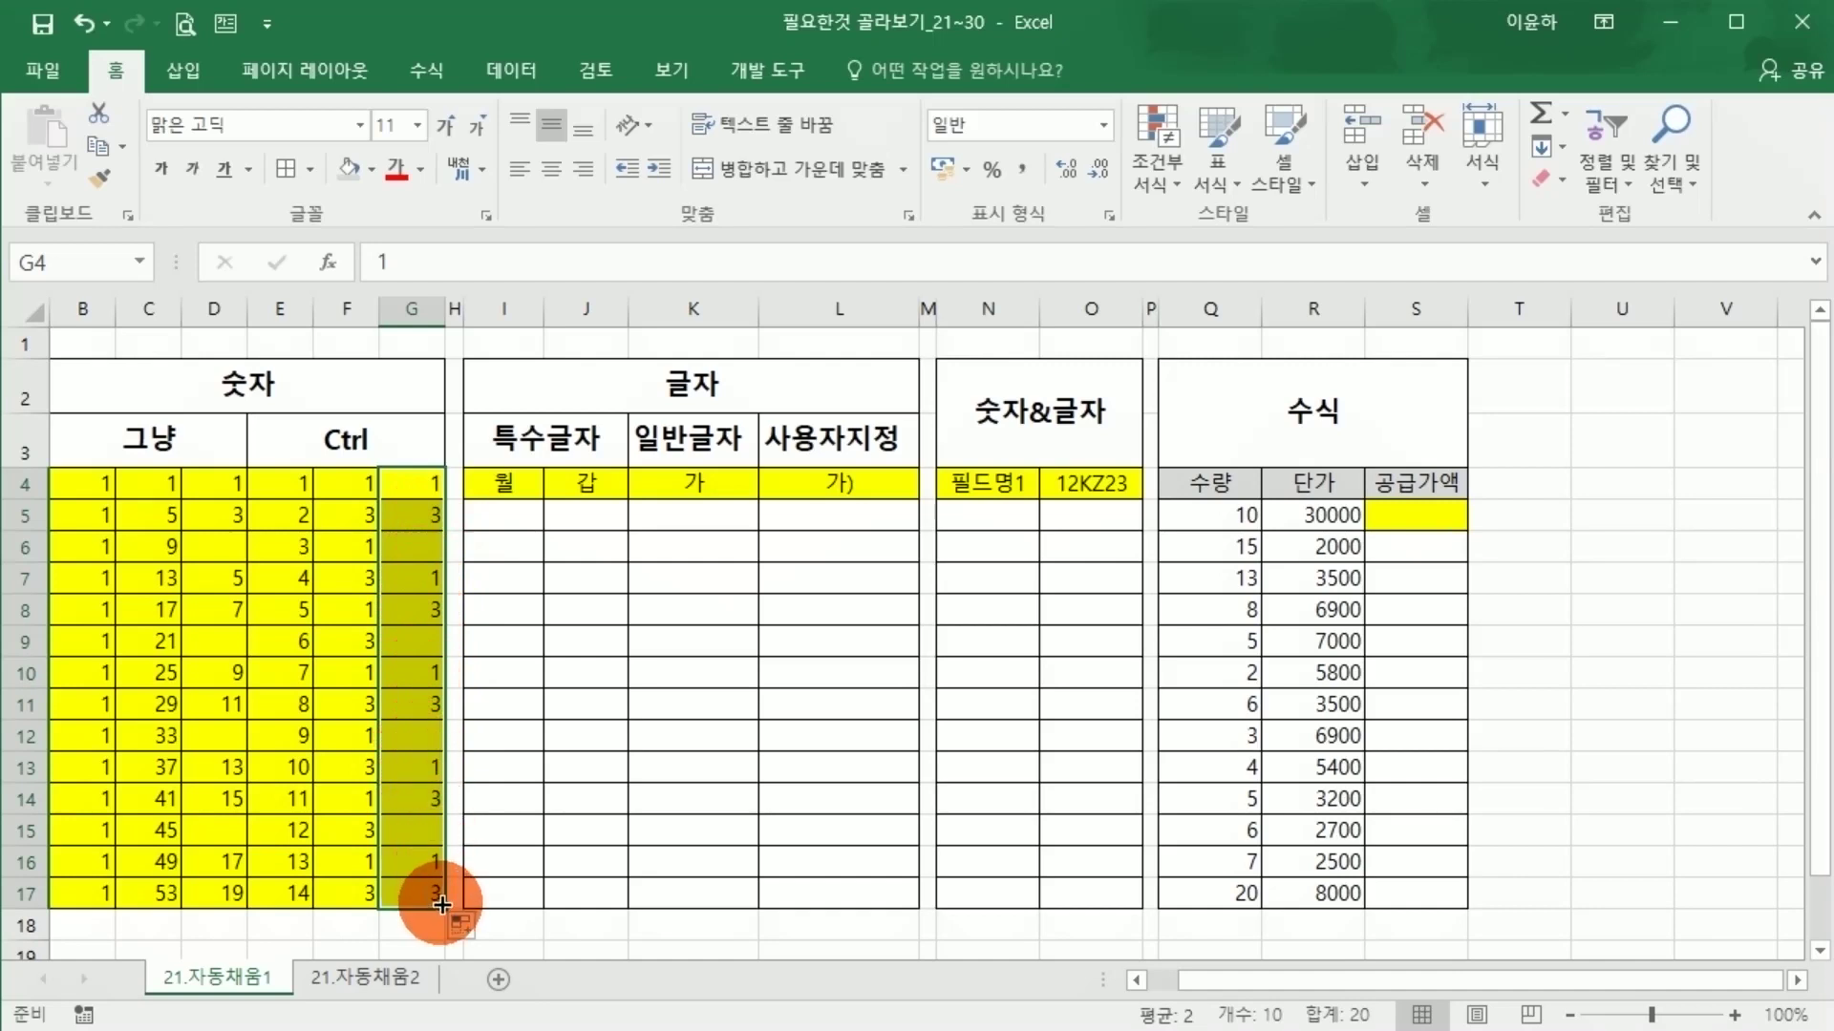
left_click(273, 671)
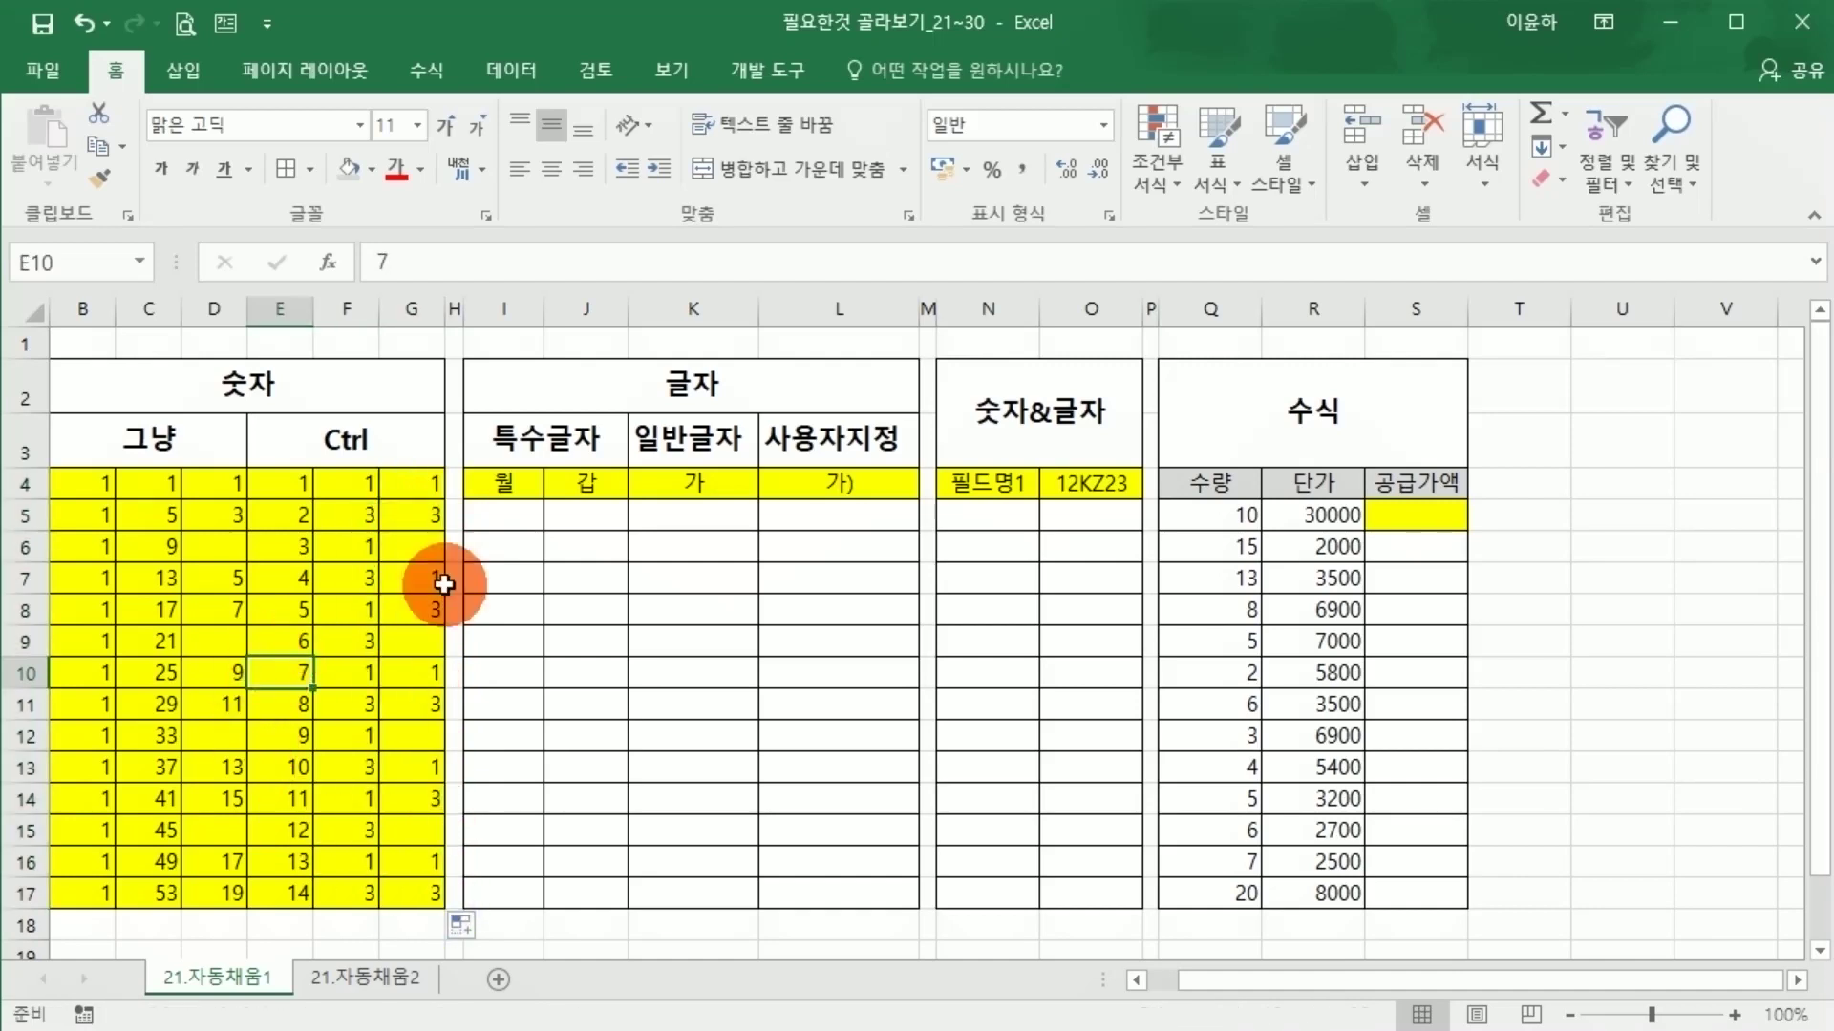
left_click(368, 442)
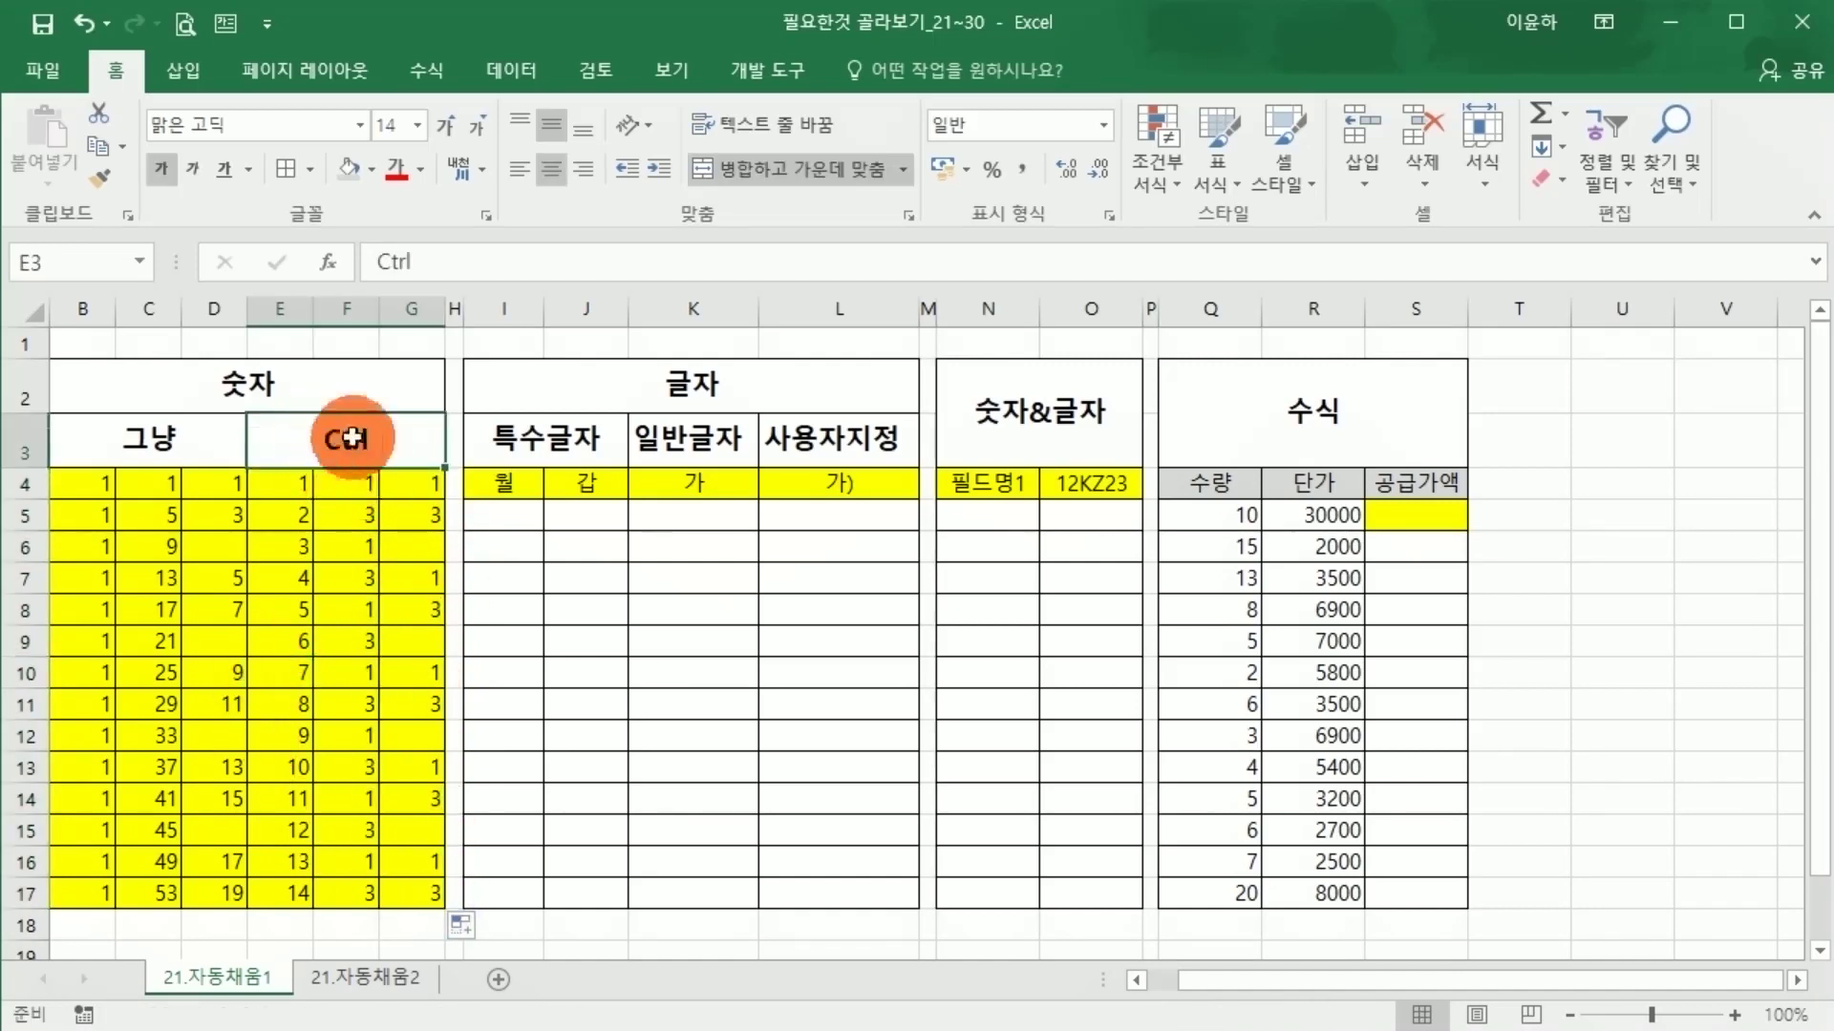
left_click(591, 675)
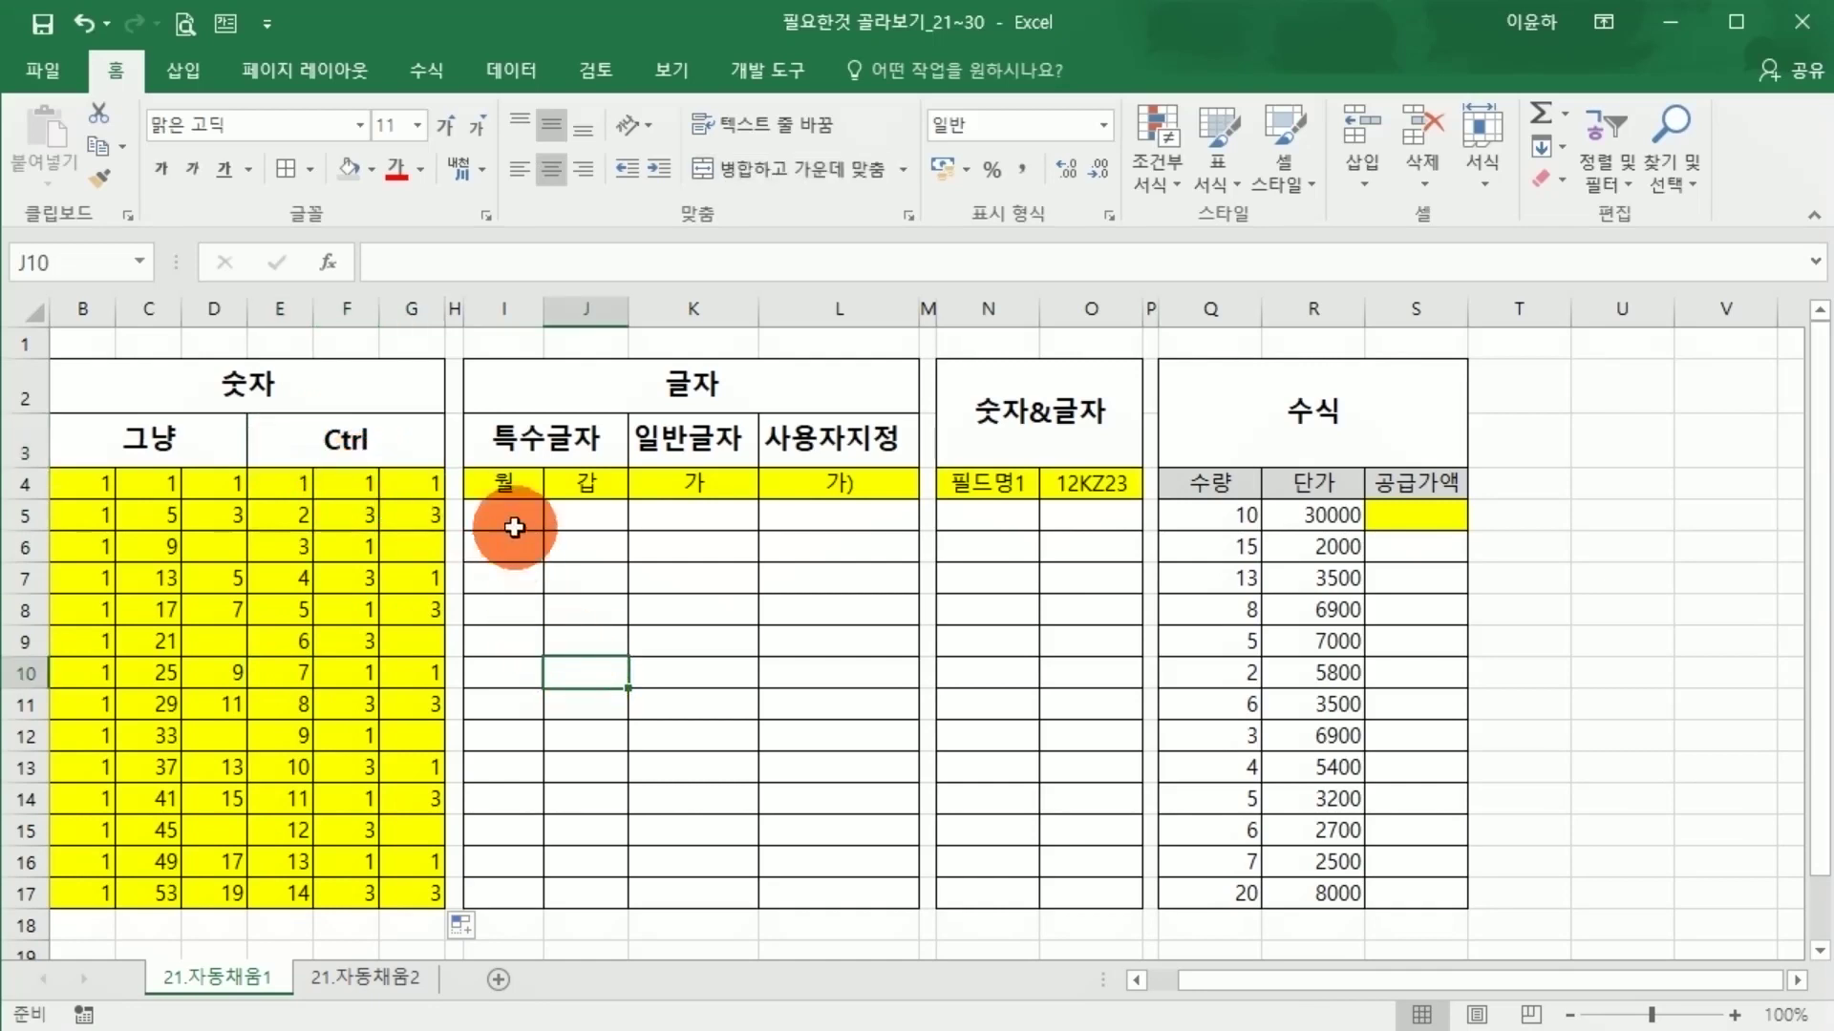
left_click(382, 449)
Autofill the weekday 월 from I4 down to I17 under 특수글자.
left_click(561, 516)
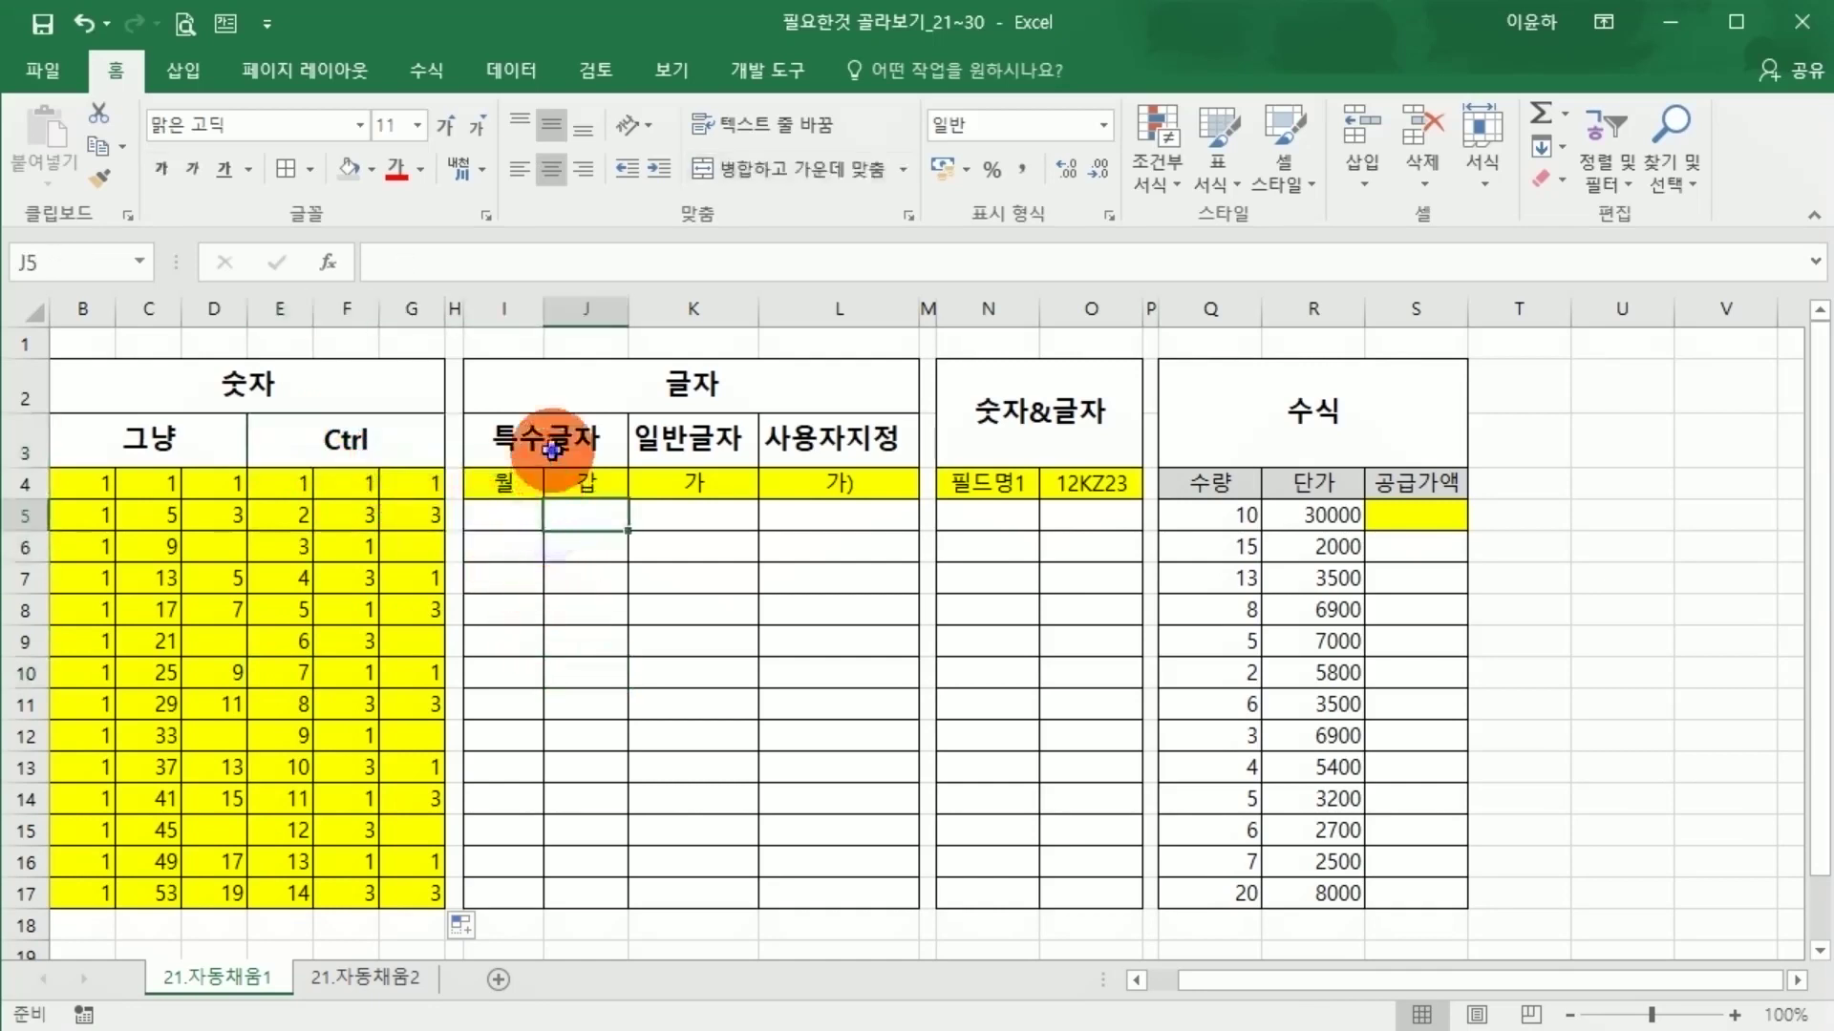
left_click(551, 449)
left_click(521, 480)
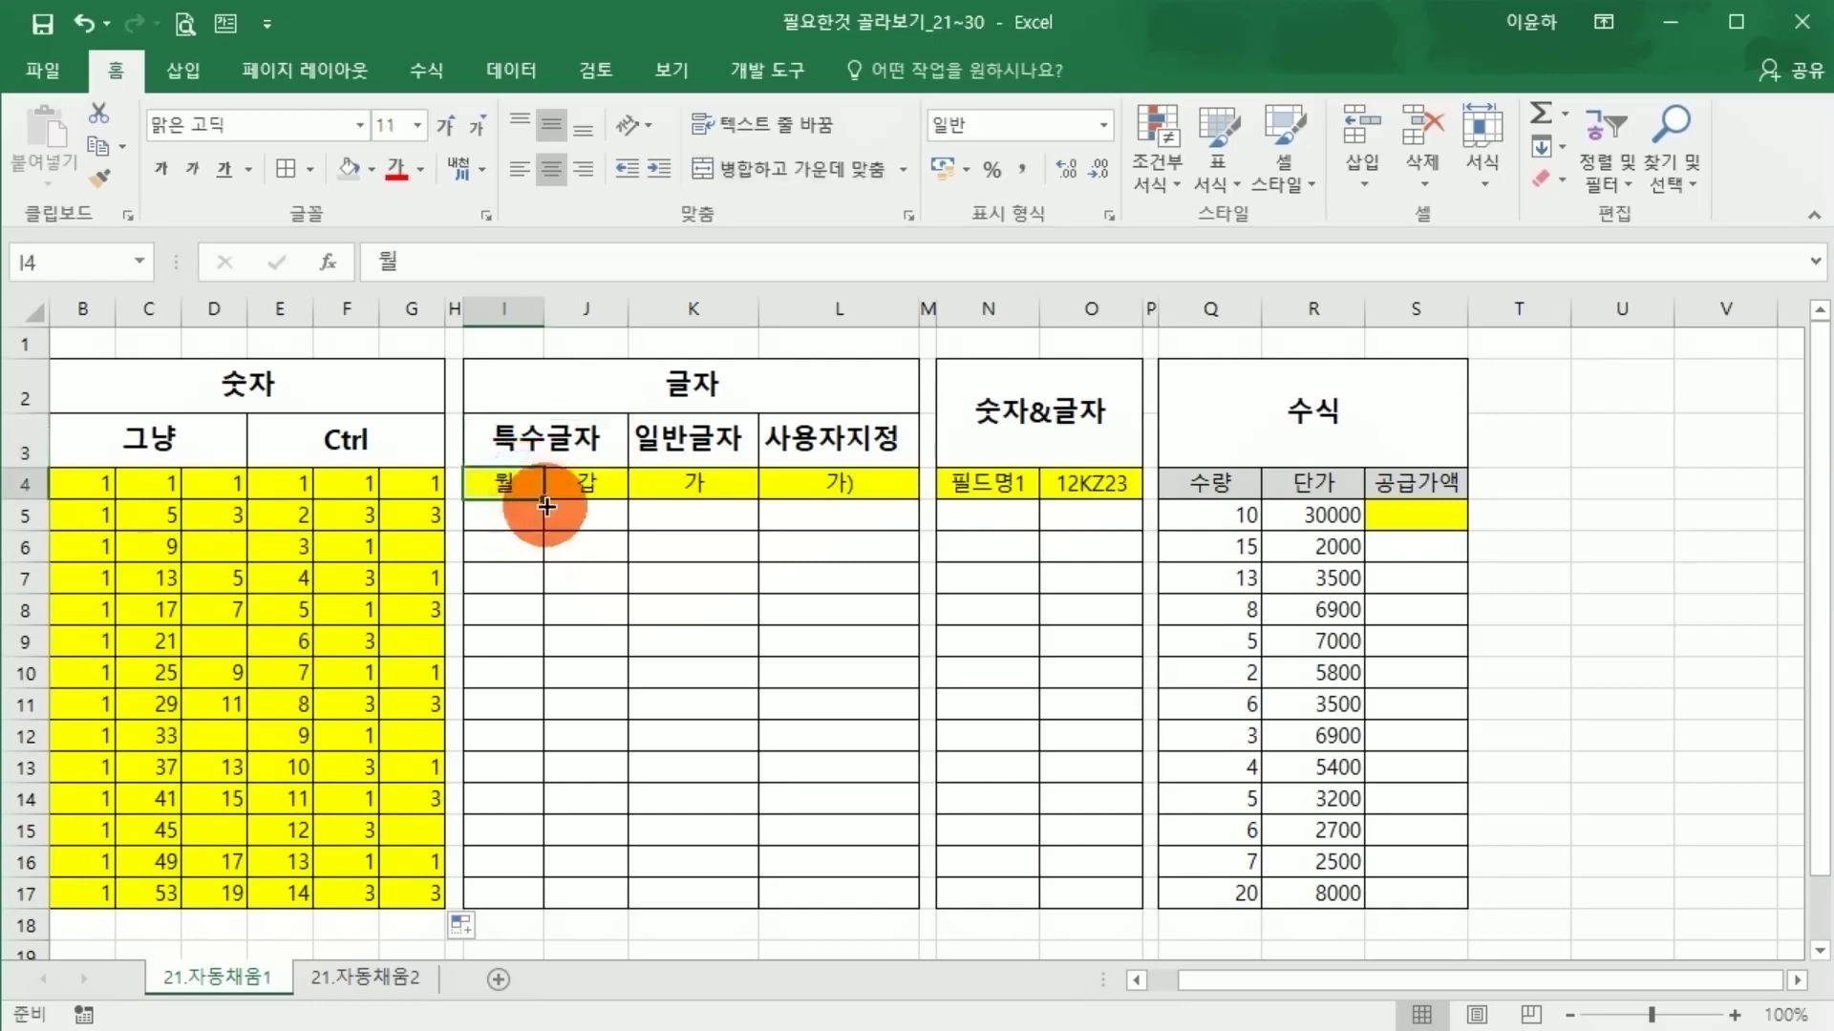
left_click_drag(546, 507, 544, 898)
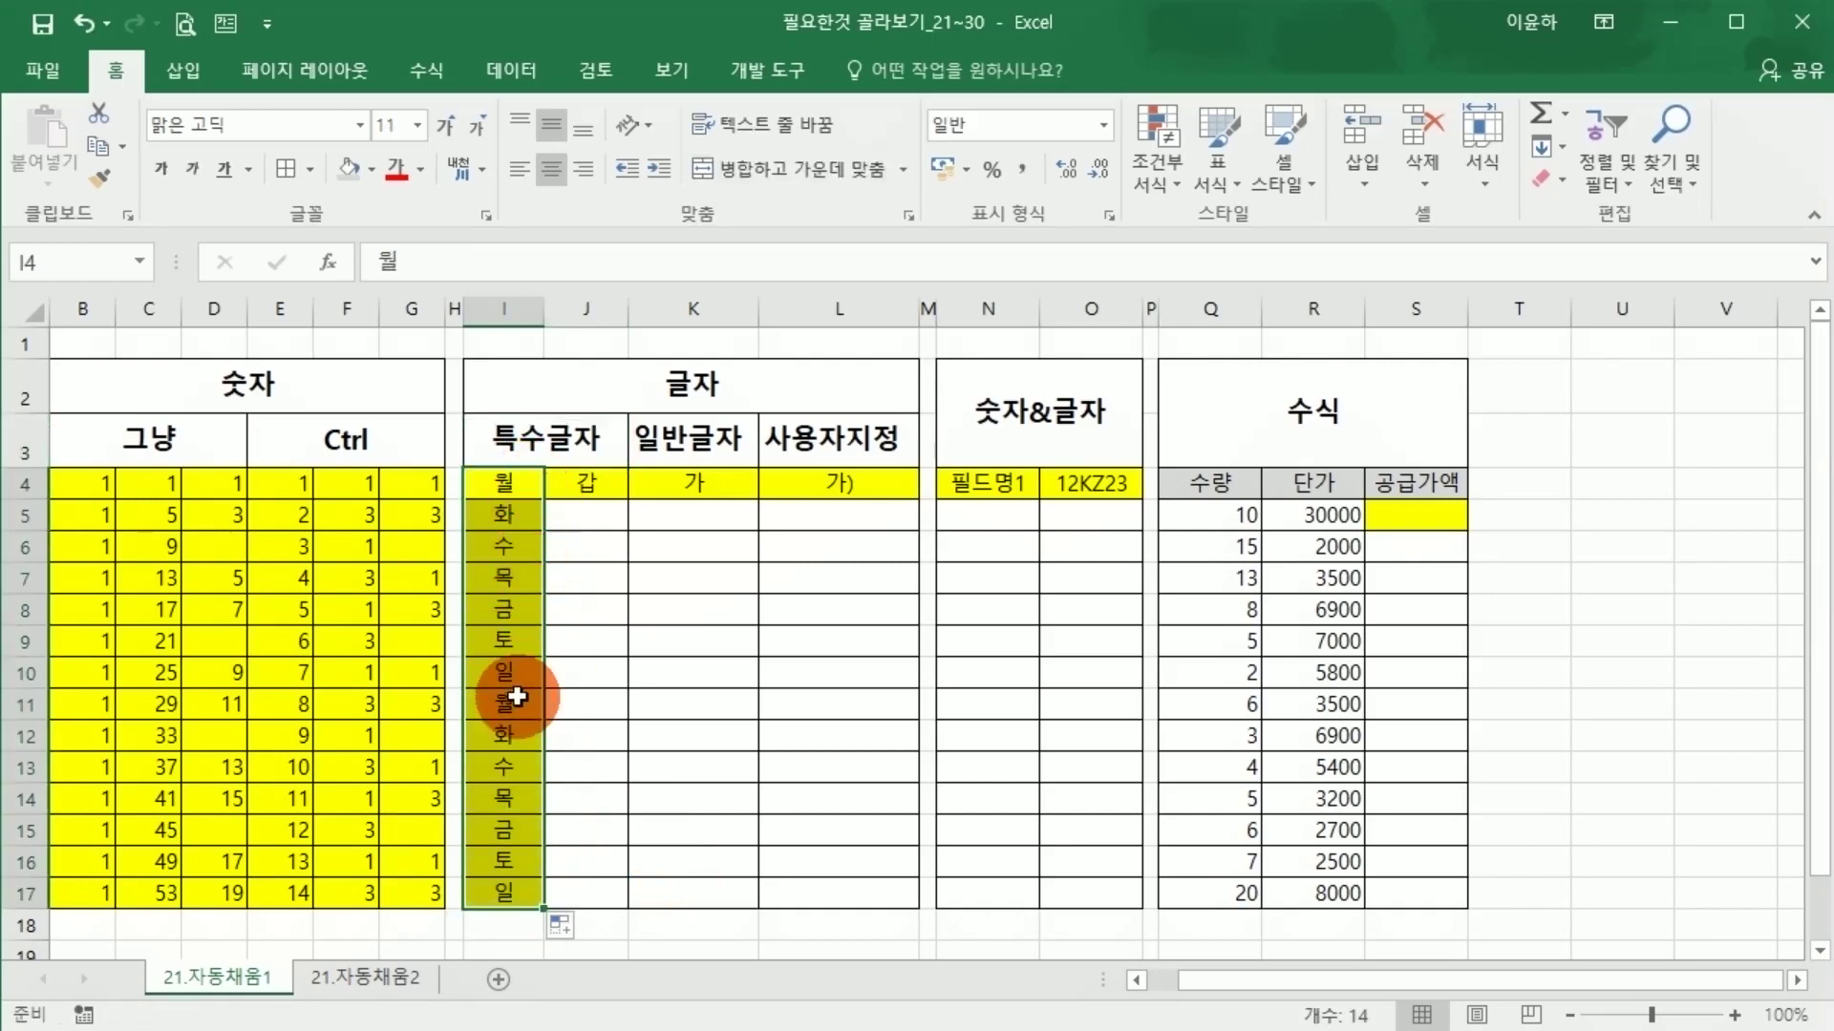
Autofill 갑 from J4 down to J17 under 특수글자.
left_click(600, 489)
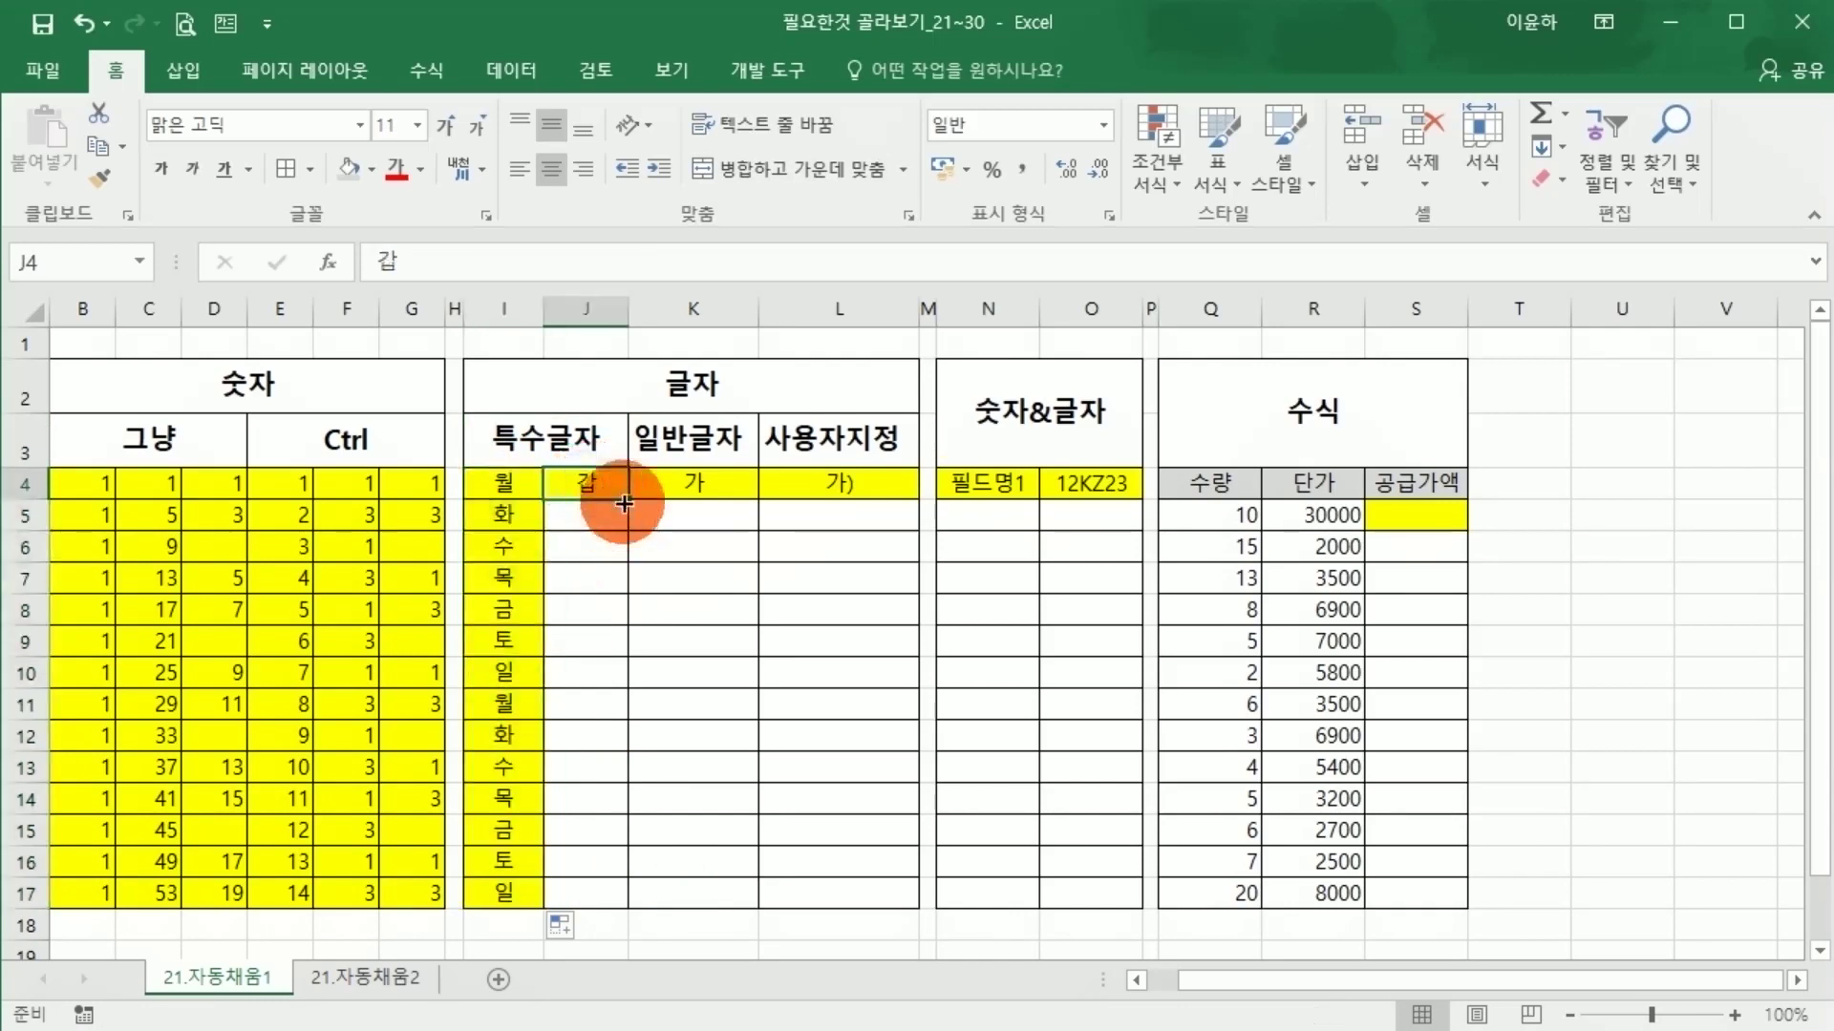
left_click_drag(624, 498, 621, 902)
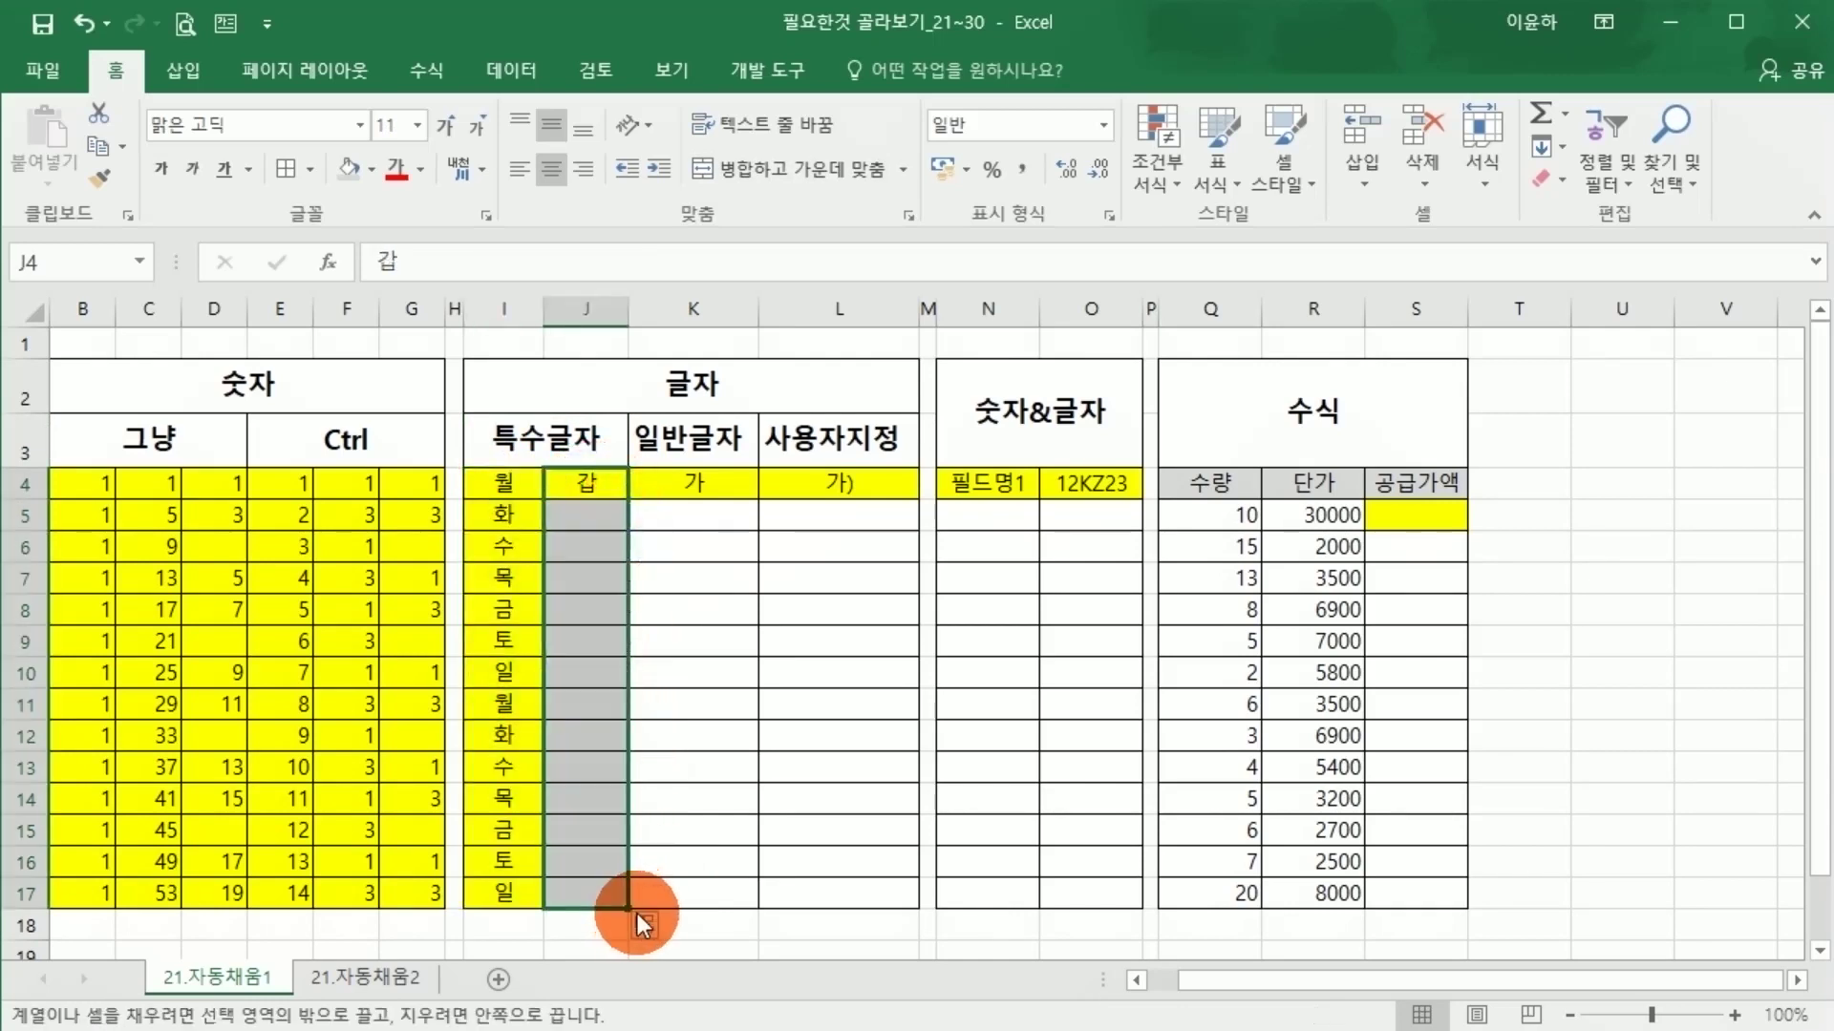
left_click(729, 792)
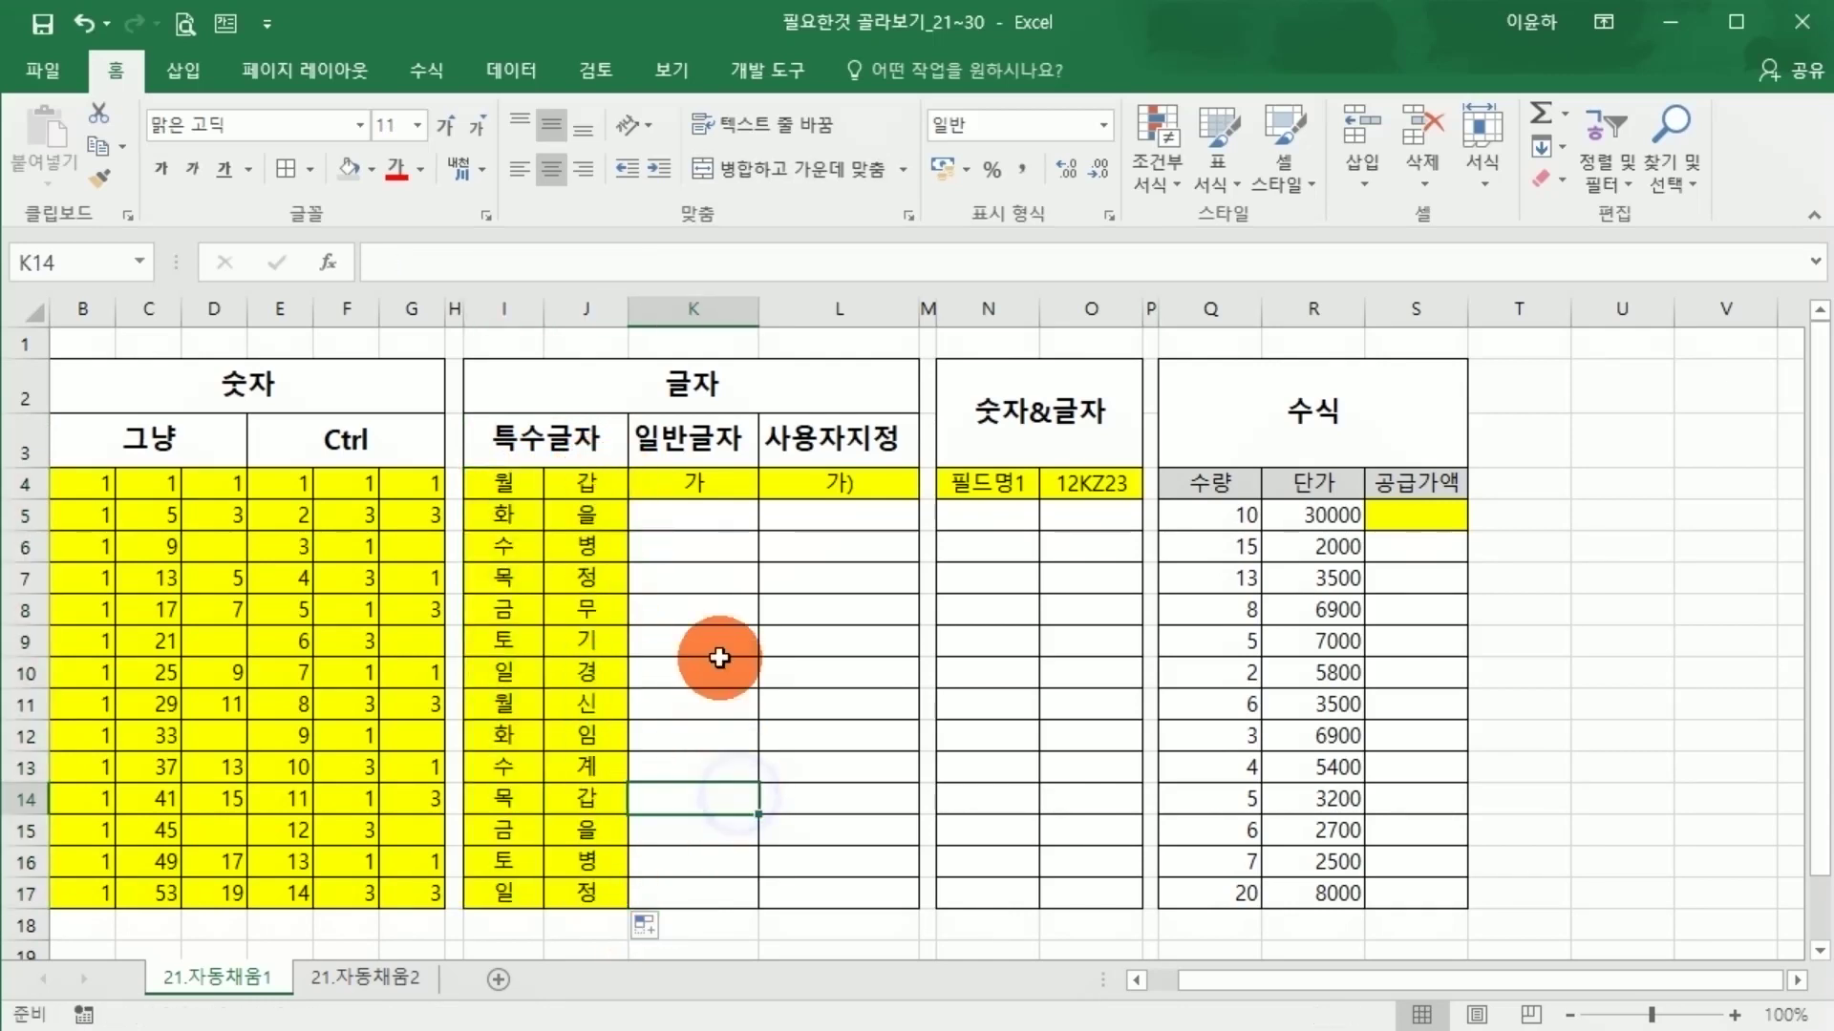
Autofill 가 from K4 down to K17, check its fill options, and compare with the lists in I4:J17.
left_click(722, 486)
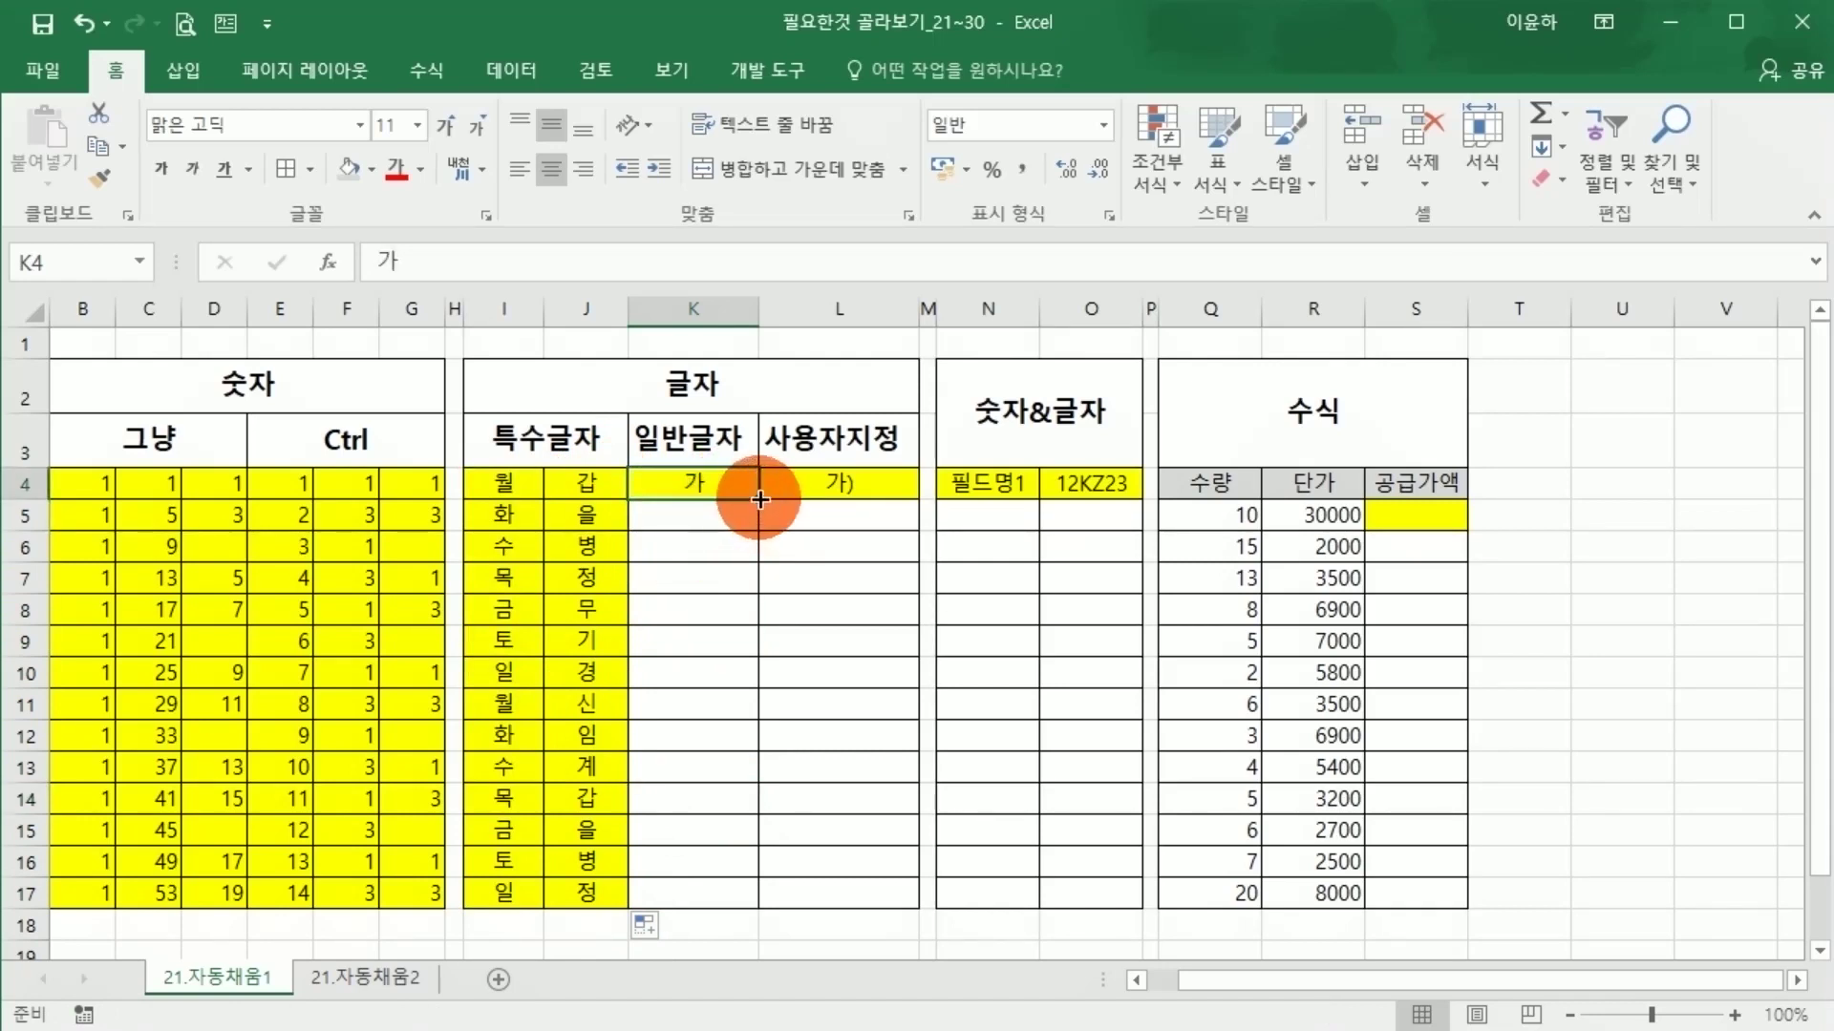
left_click_drag(759, 498, 735, 901)
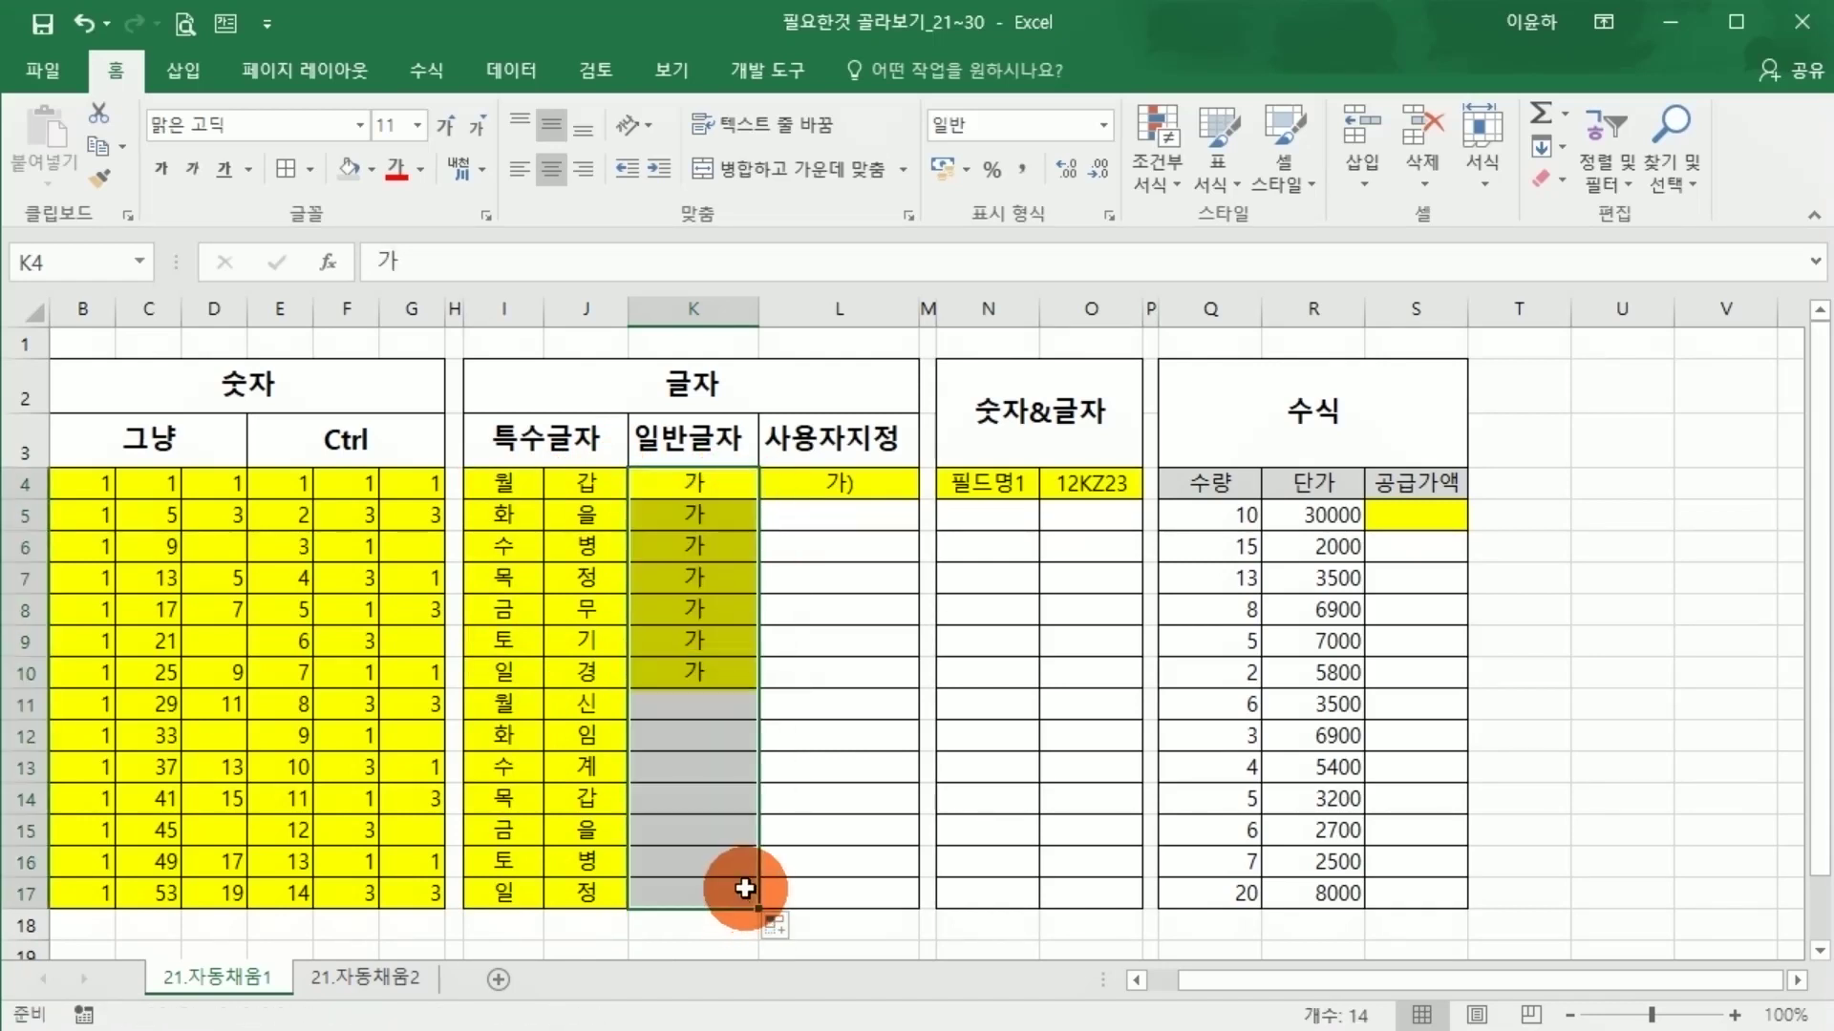
left_click(733, 515)
left_click(778, 921)
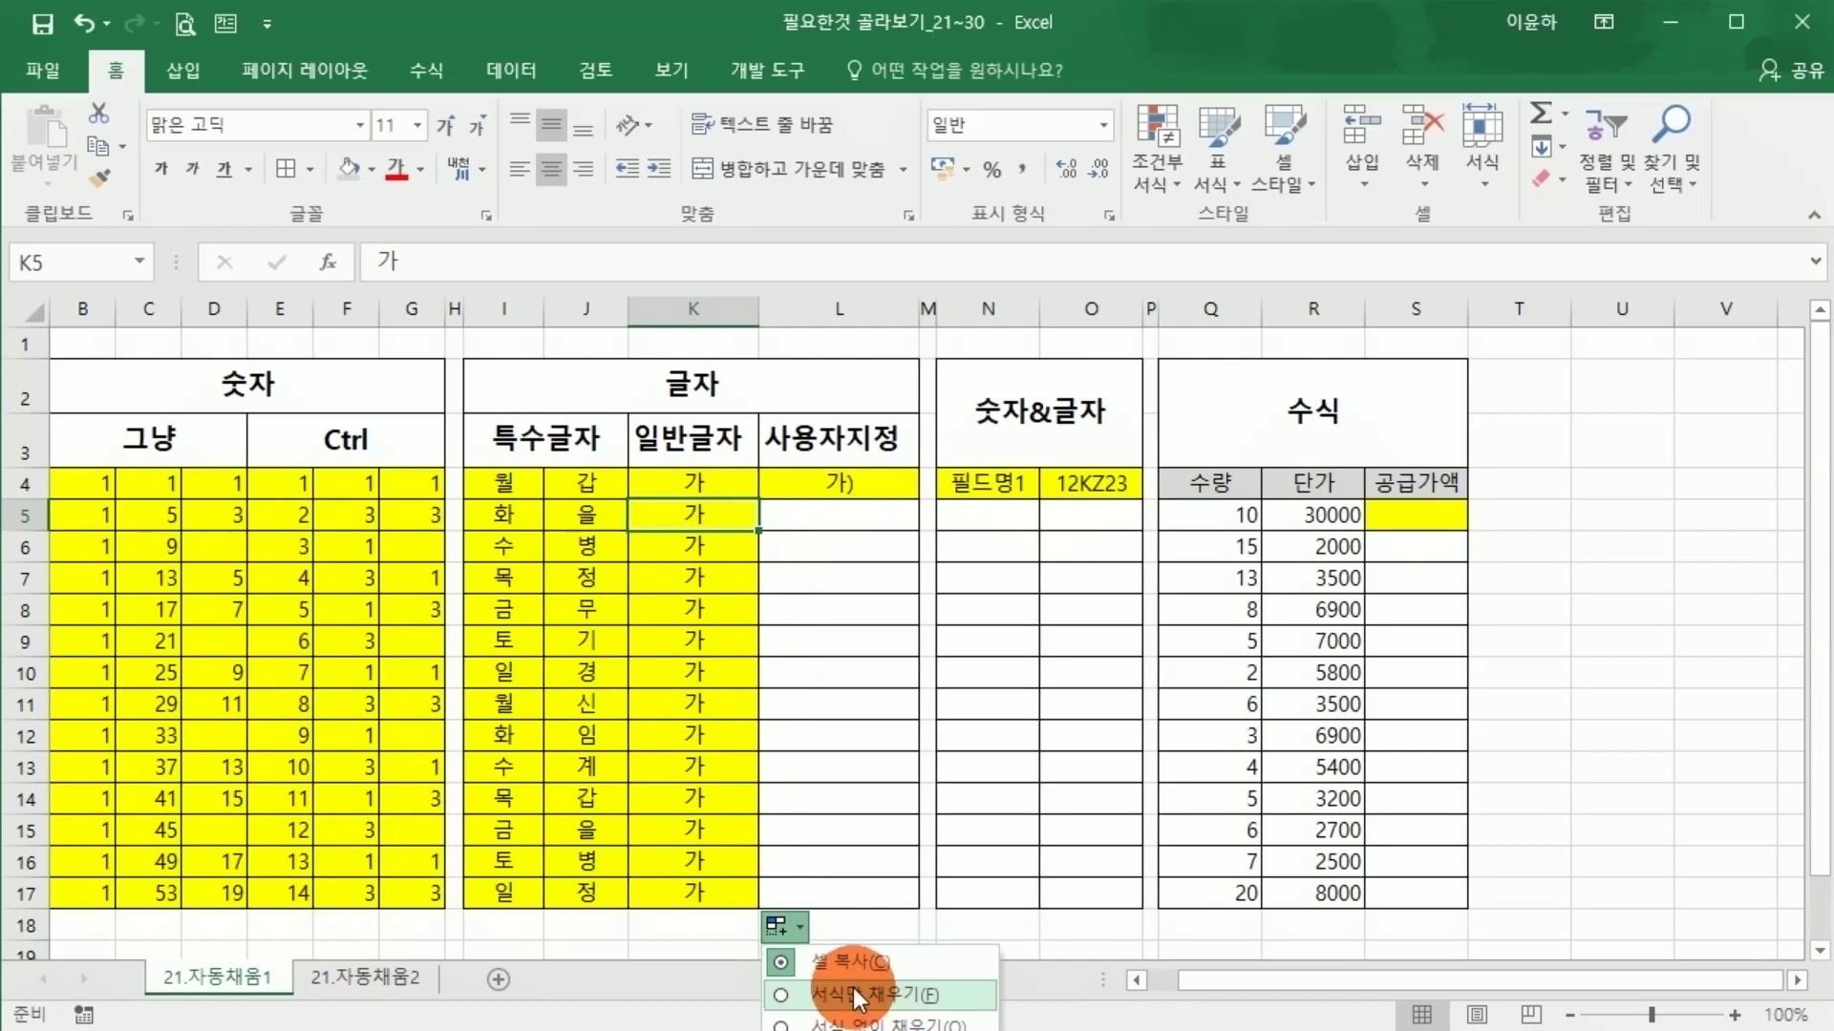
left_click(638, 867)
left_click(573, 739)
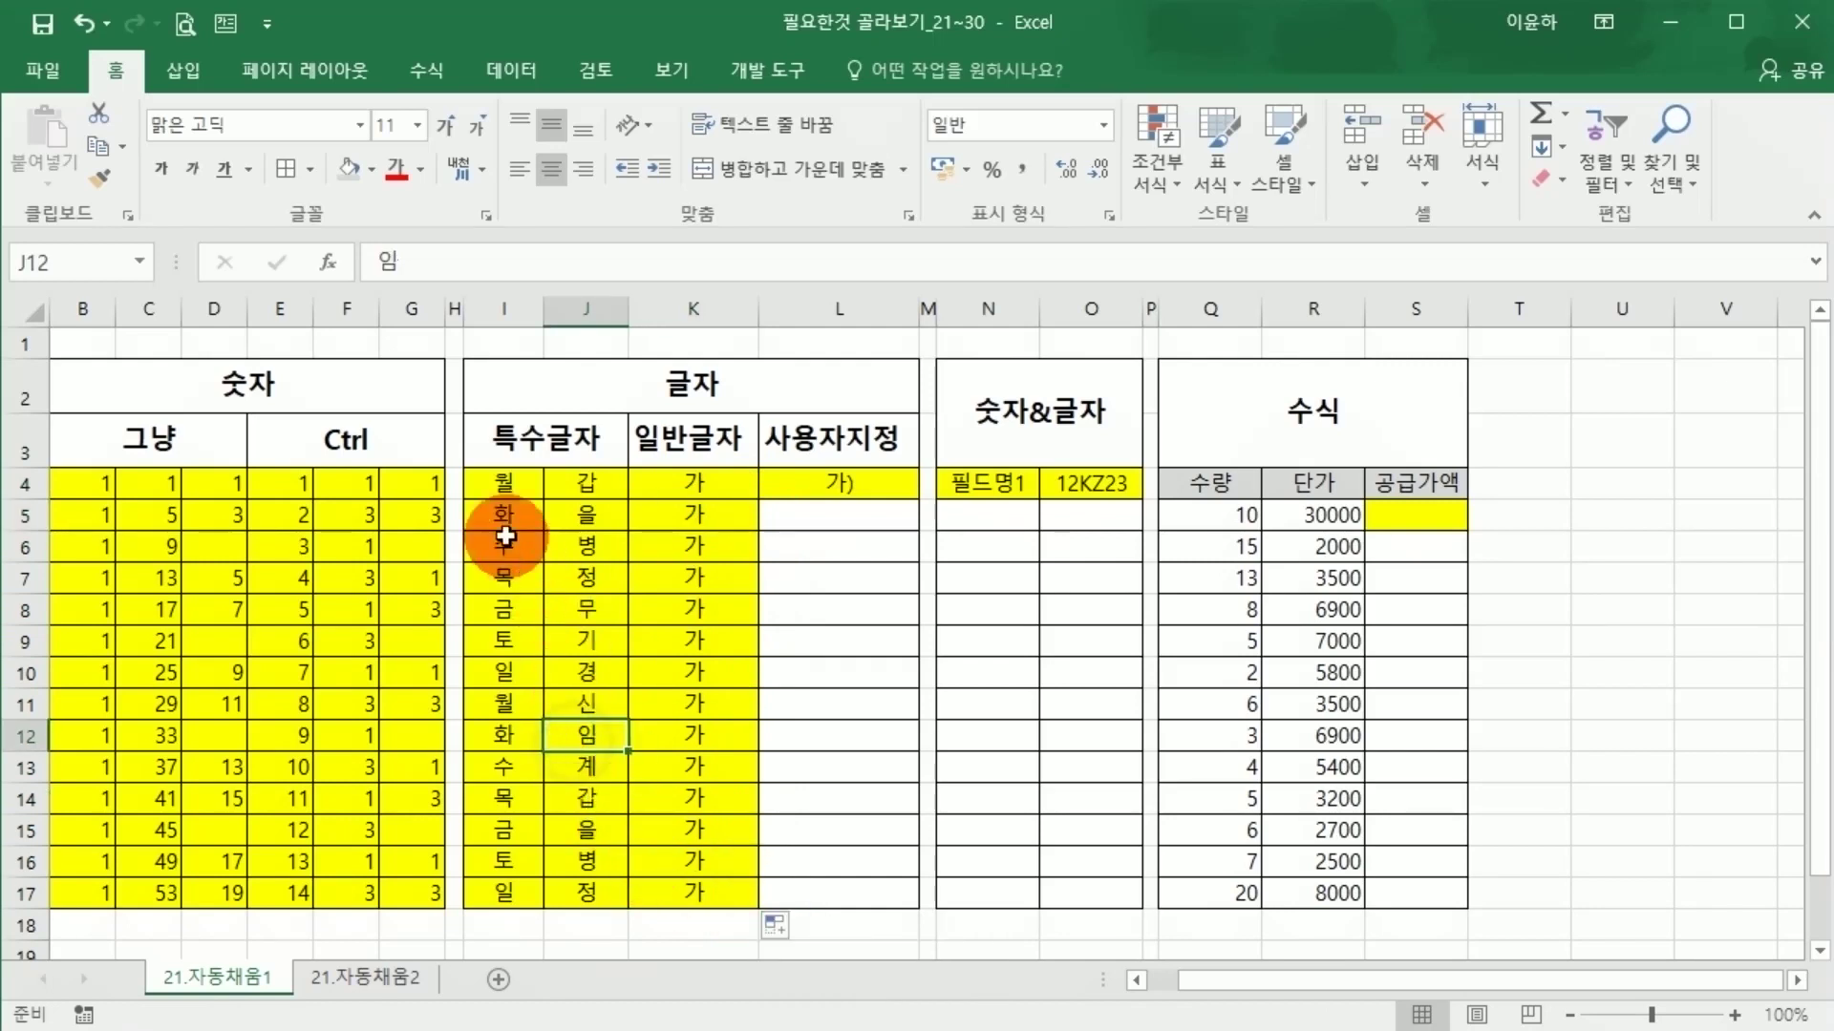
left_click_drag(512, 489, 604, 888)
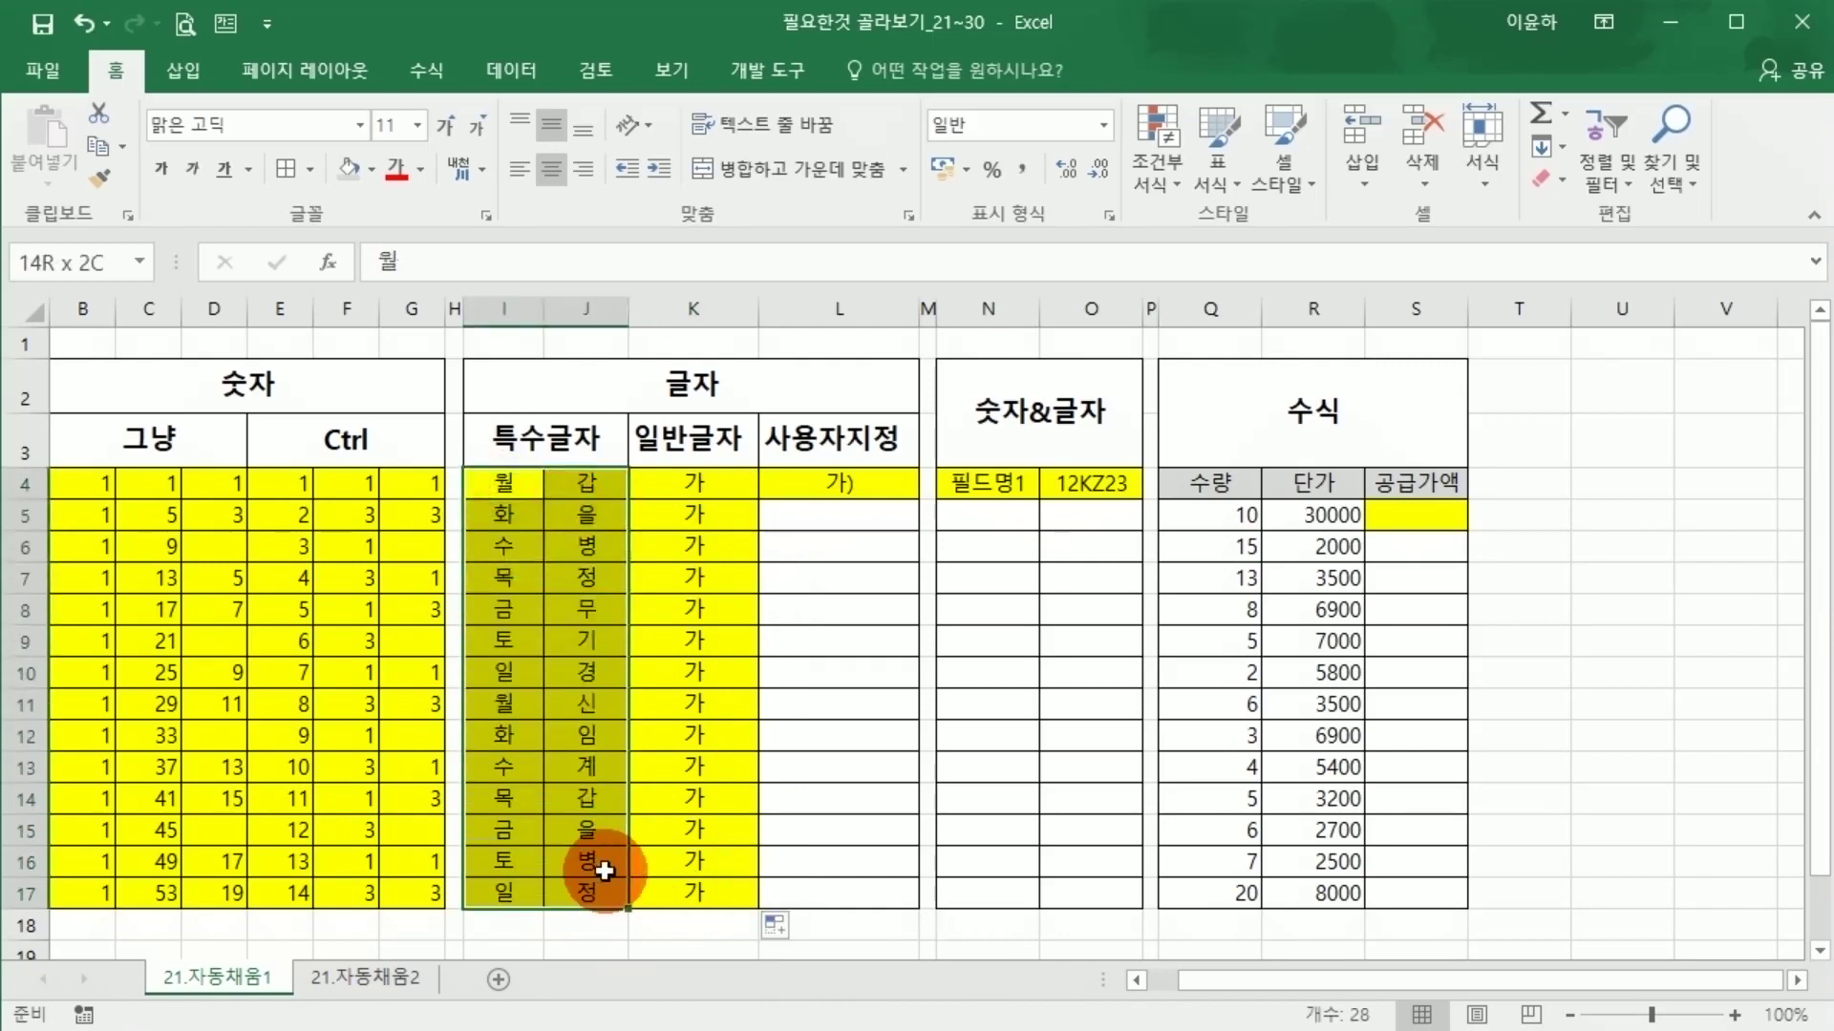
Open the custom list editor from the general section of Excel's advanced options.
left_click(841, 766)
left_click(838, 489)
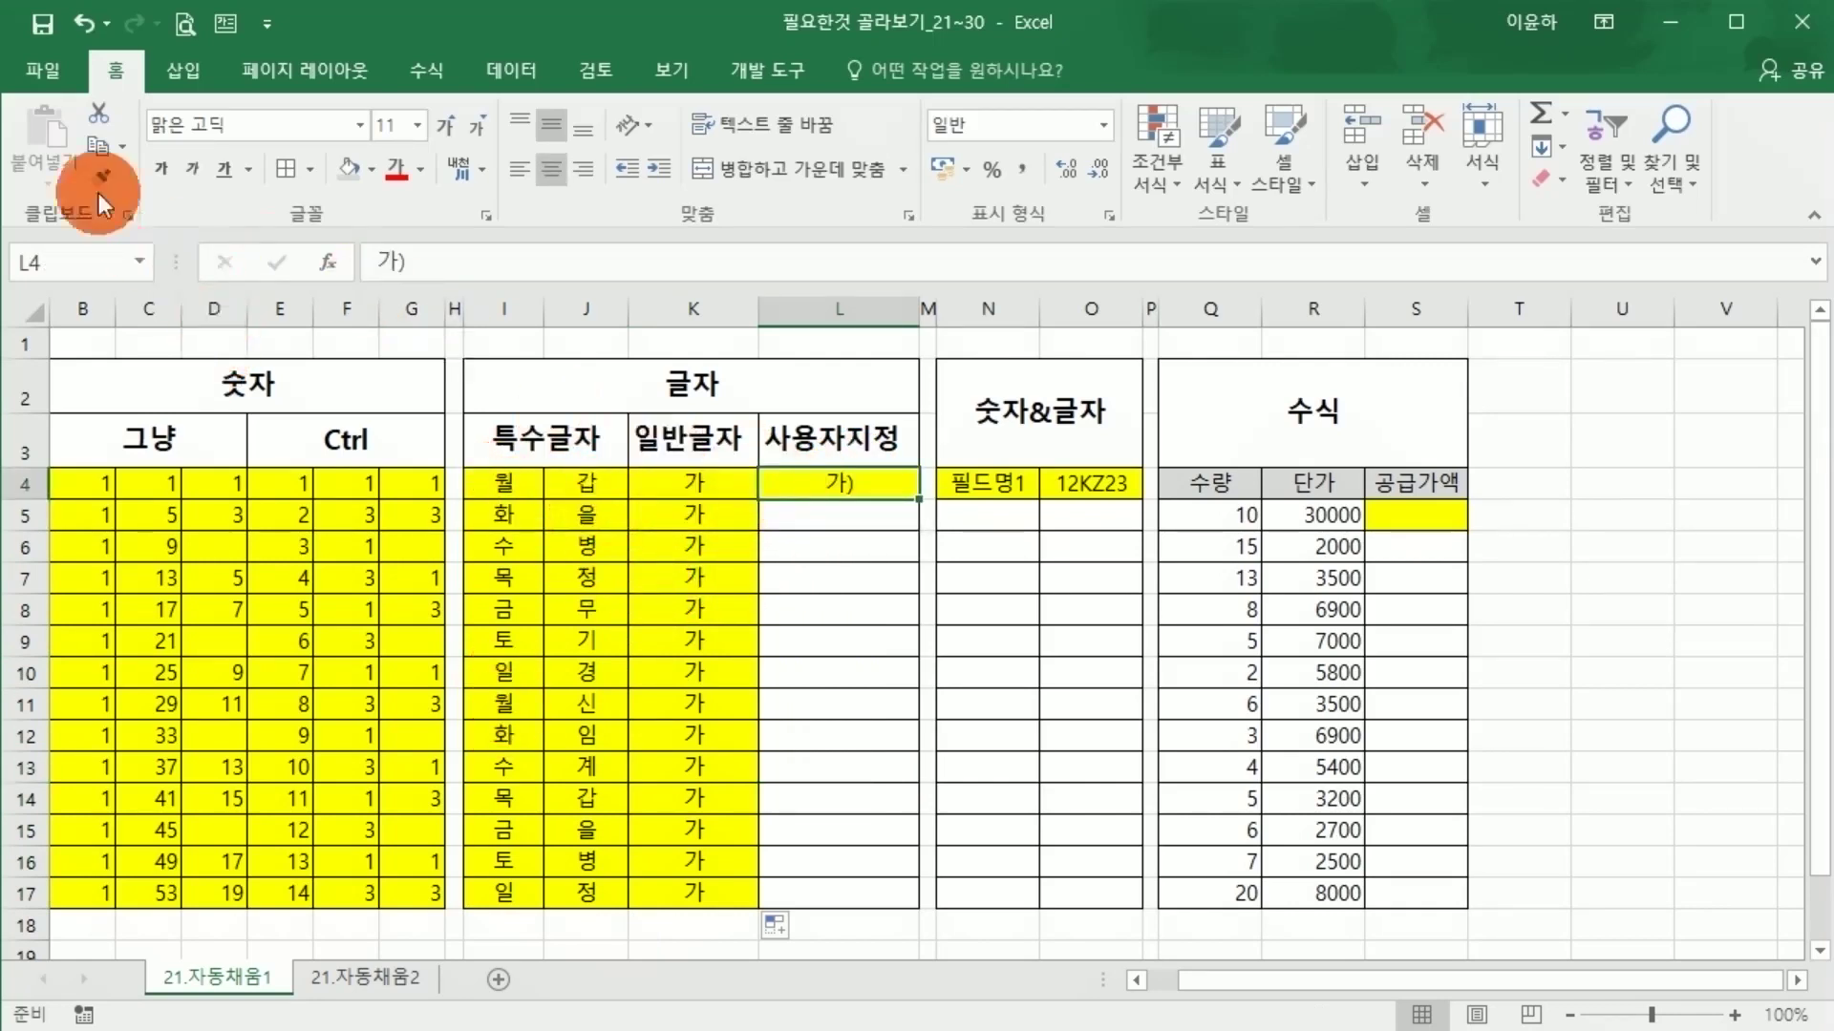
left_click(57, 70)
left_click(118, 831)
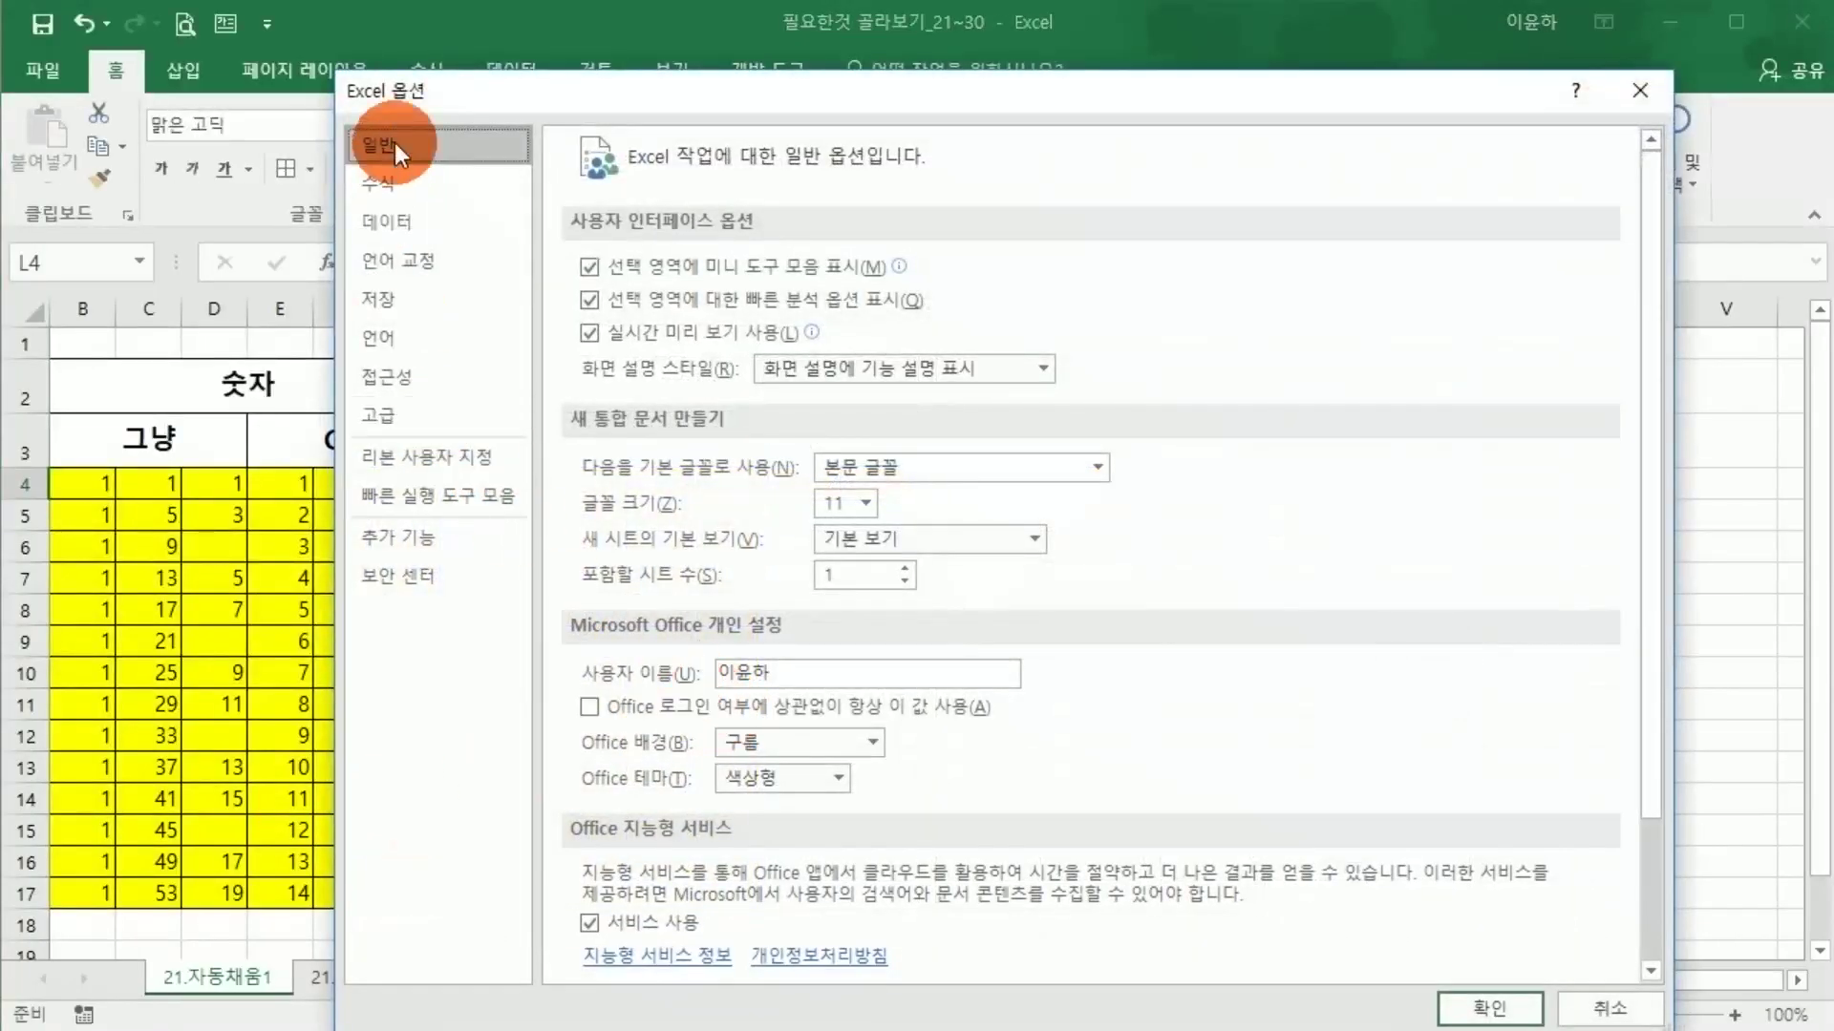
left_click(386, 420)
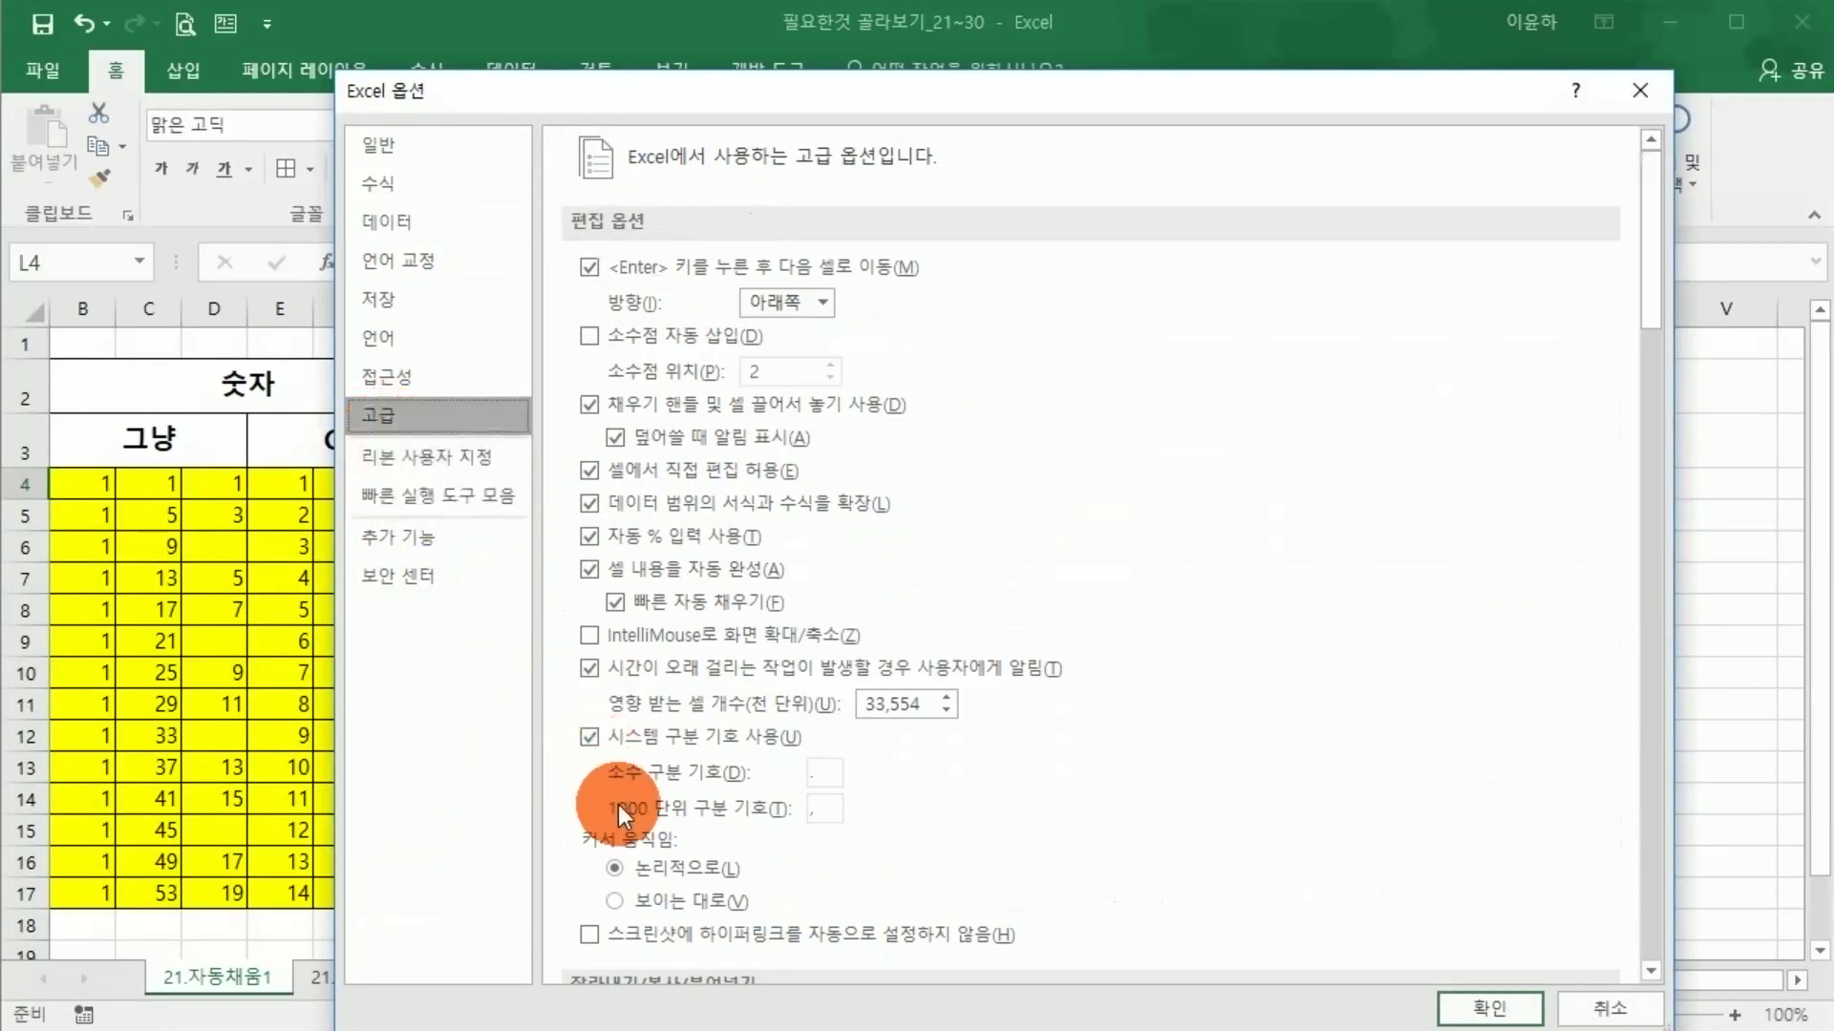
left_click_drag(1658, 279, 649, 557)
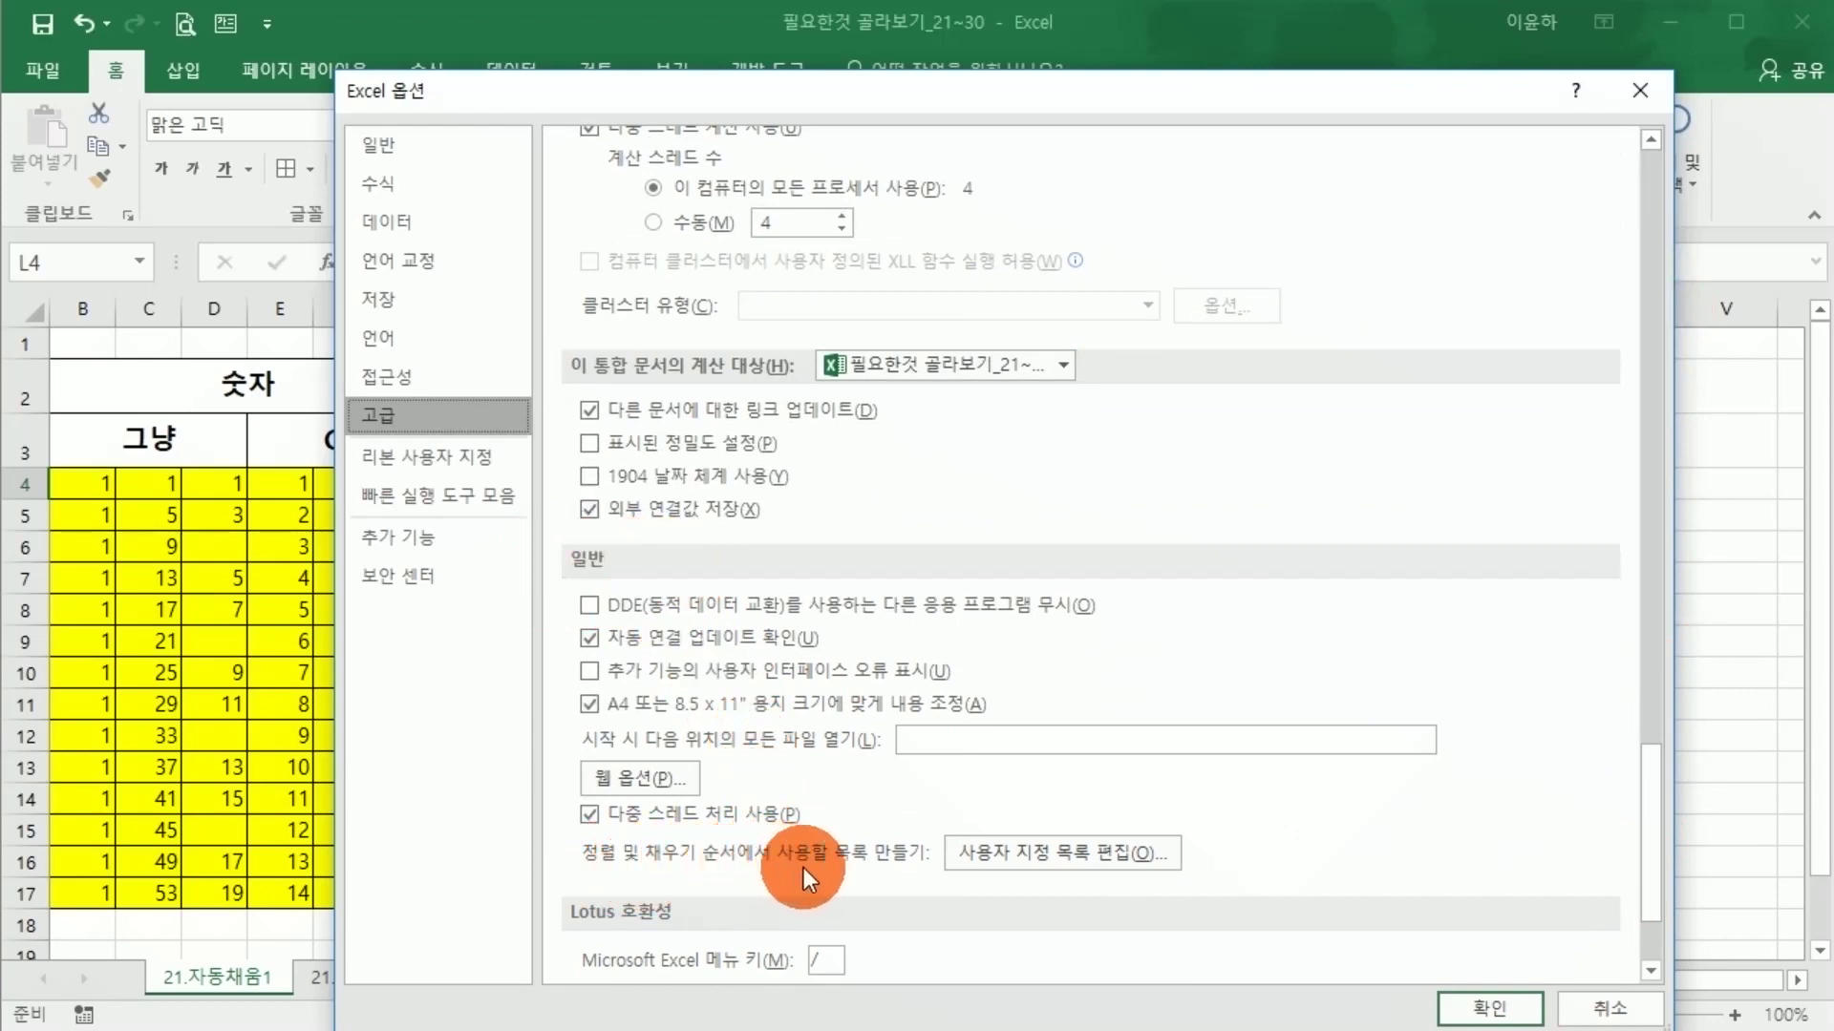
left_click(1069, 861)
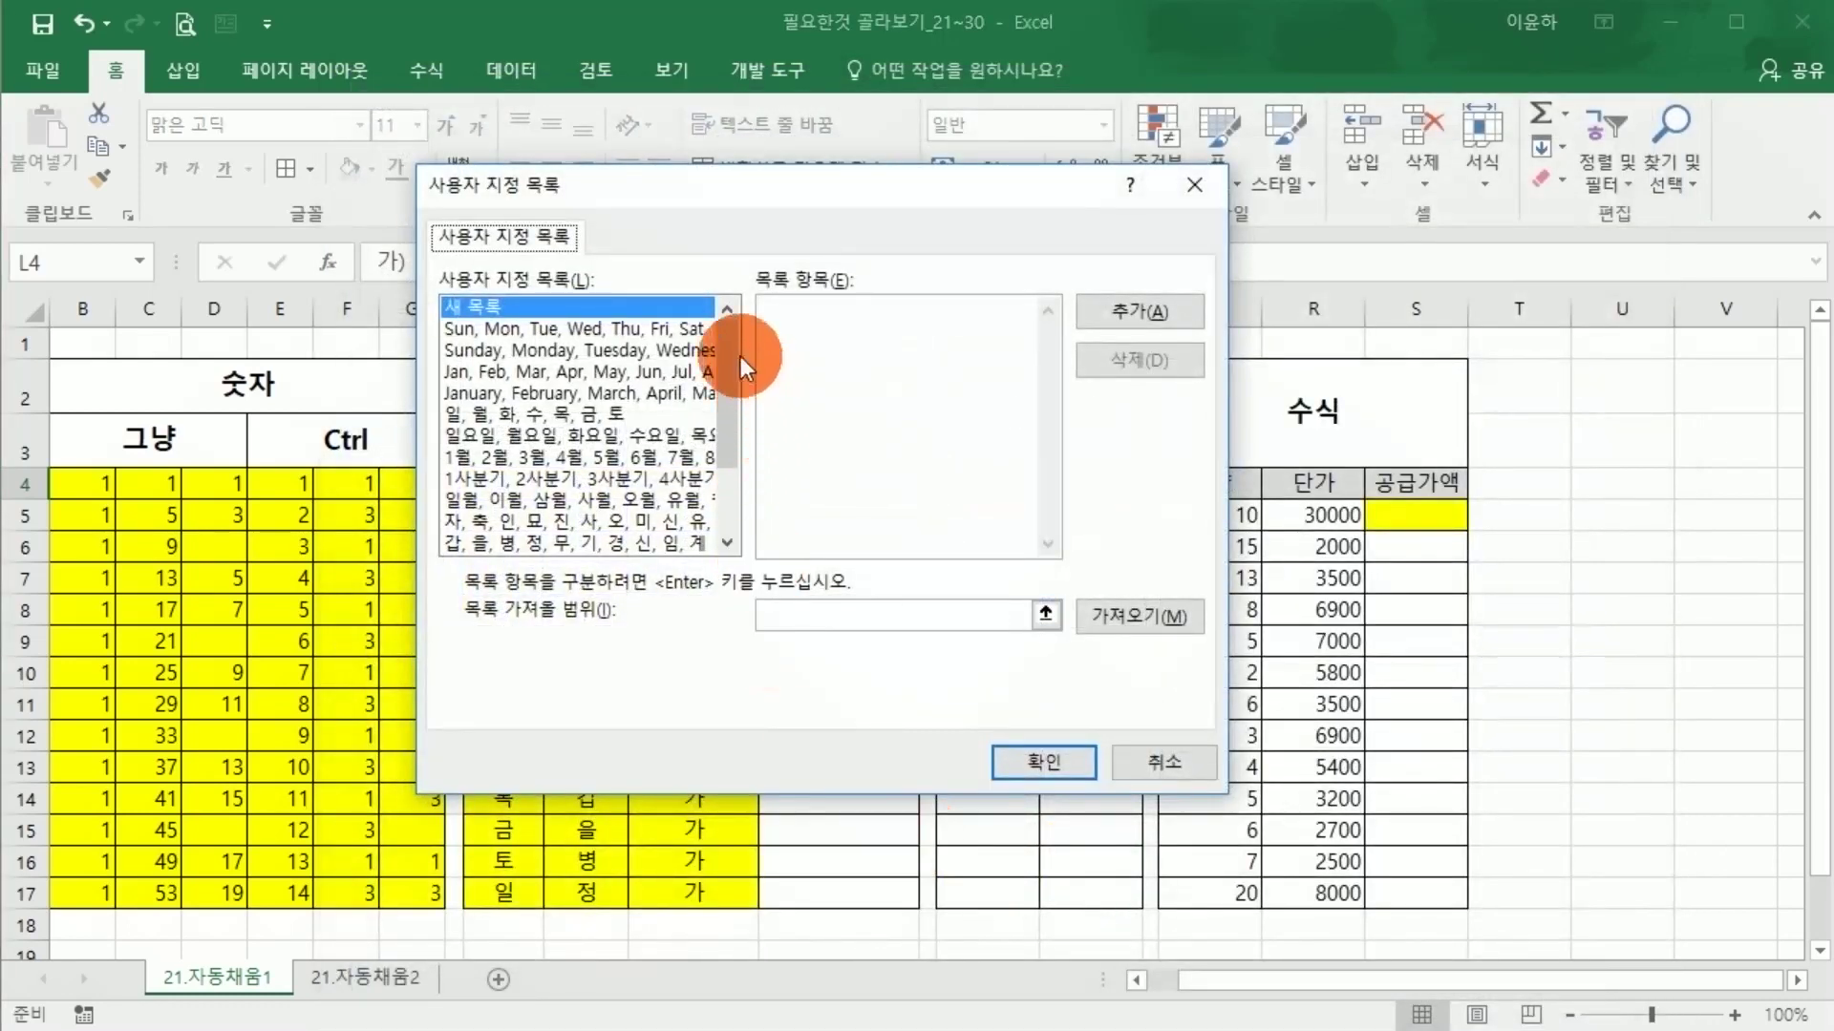
Review the existing custom lists, including the 일, 월, 화 and 갑, 을, 병 lists, and close the options without changes.
left_click(690, 393)
left_click(482, 413)
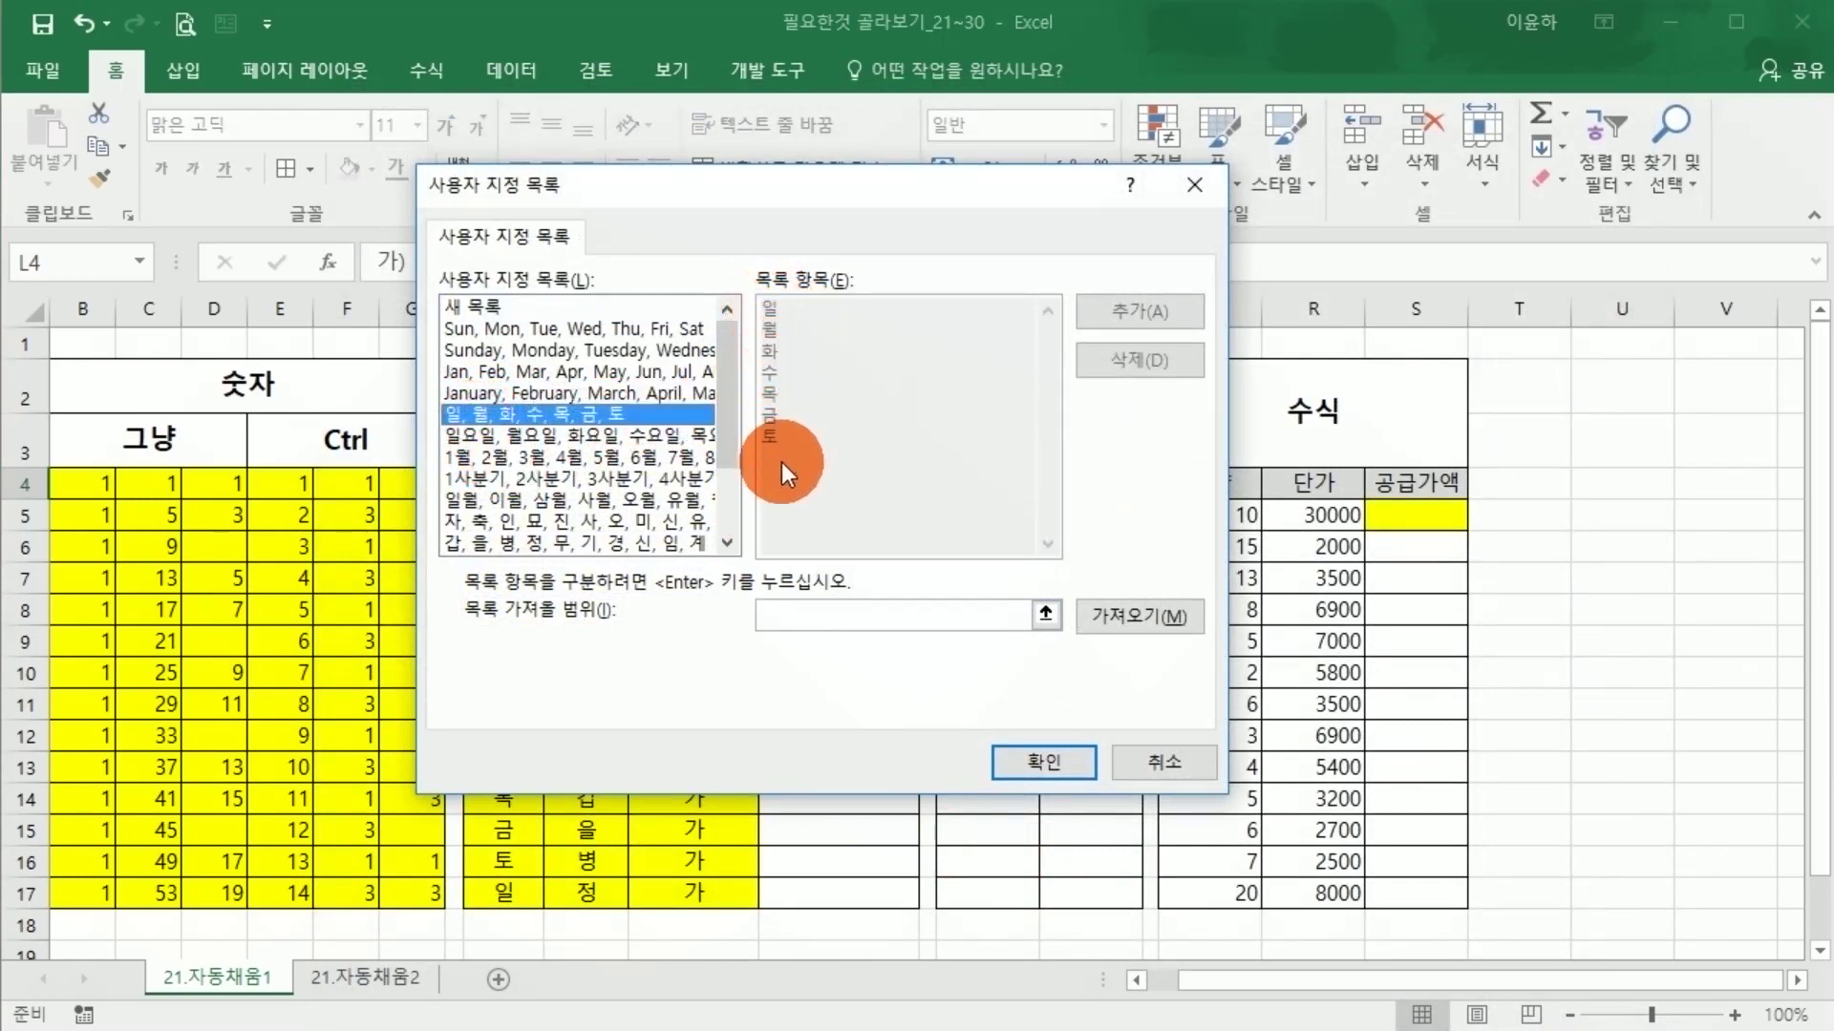
left_click(511, 541)
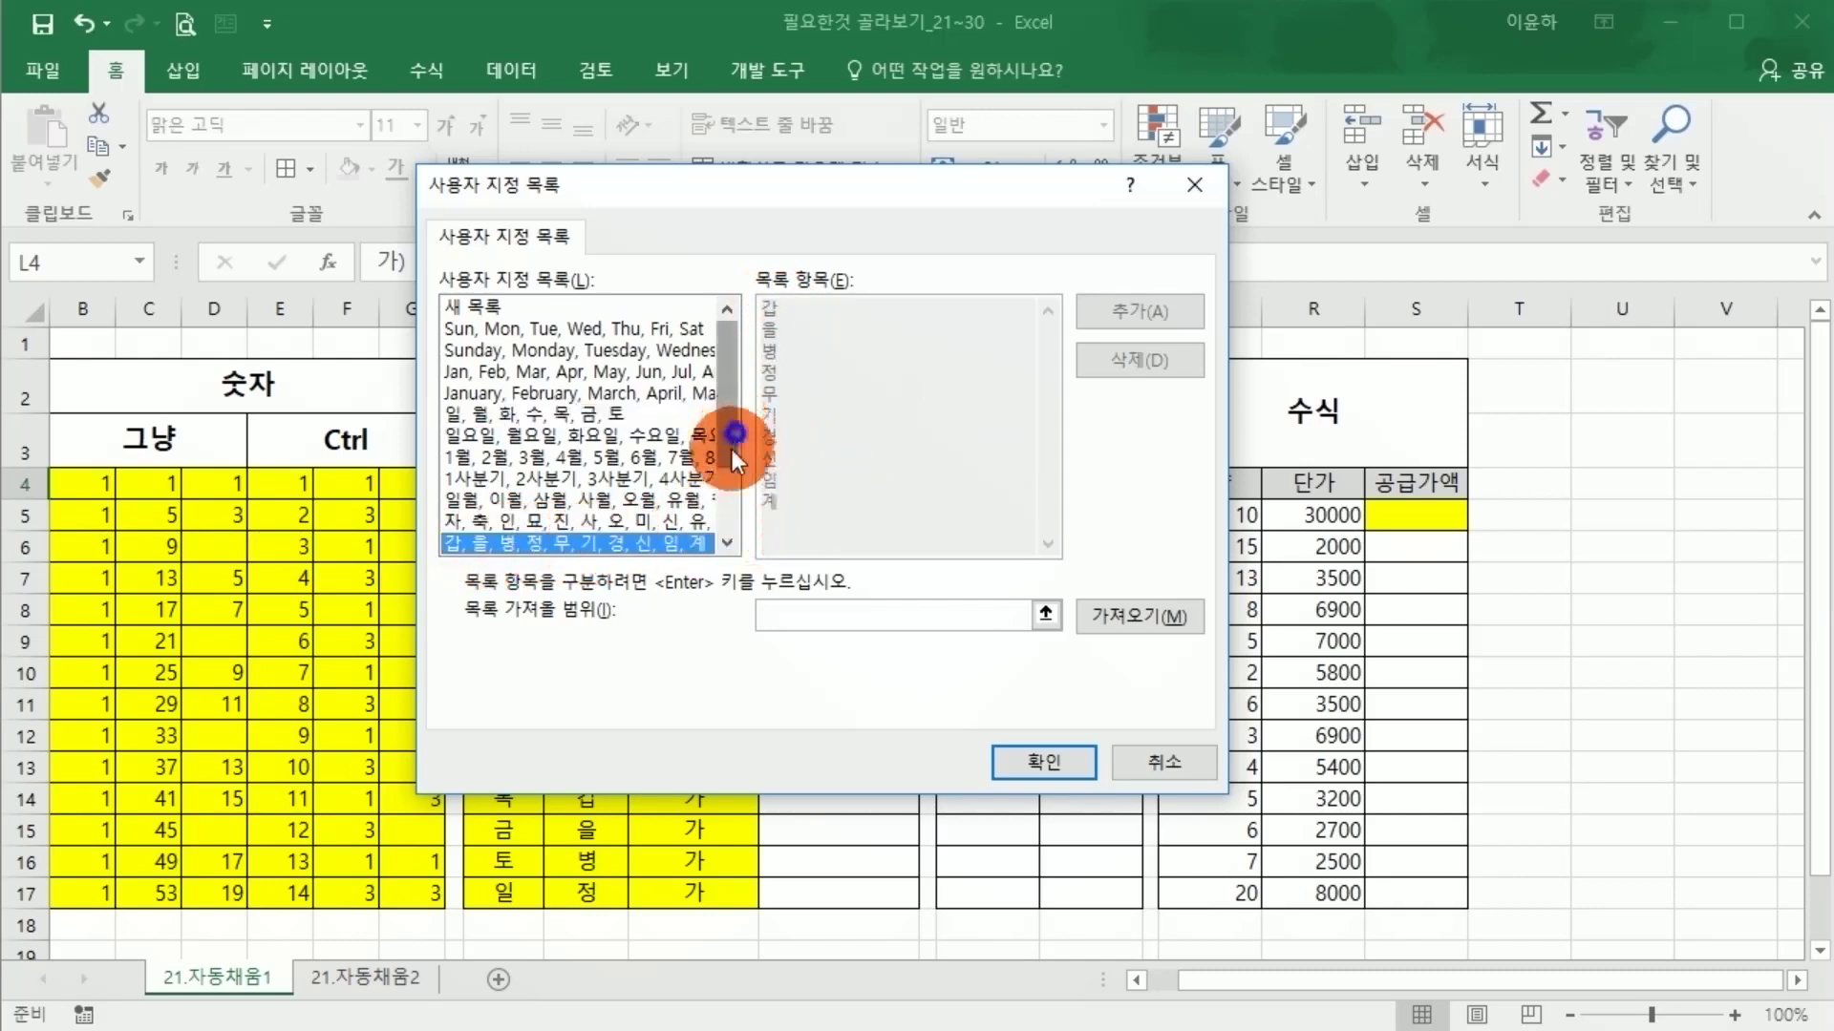
left_click_drag(732, 449, 732, 539)
left_click_drag(730, 449, 724, 521)
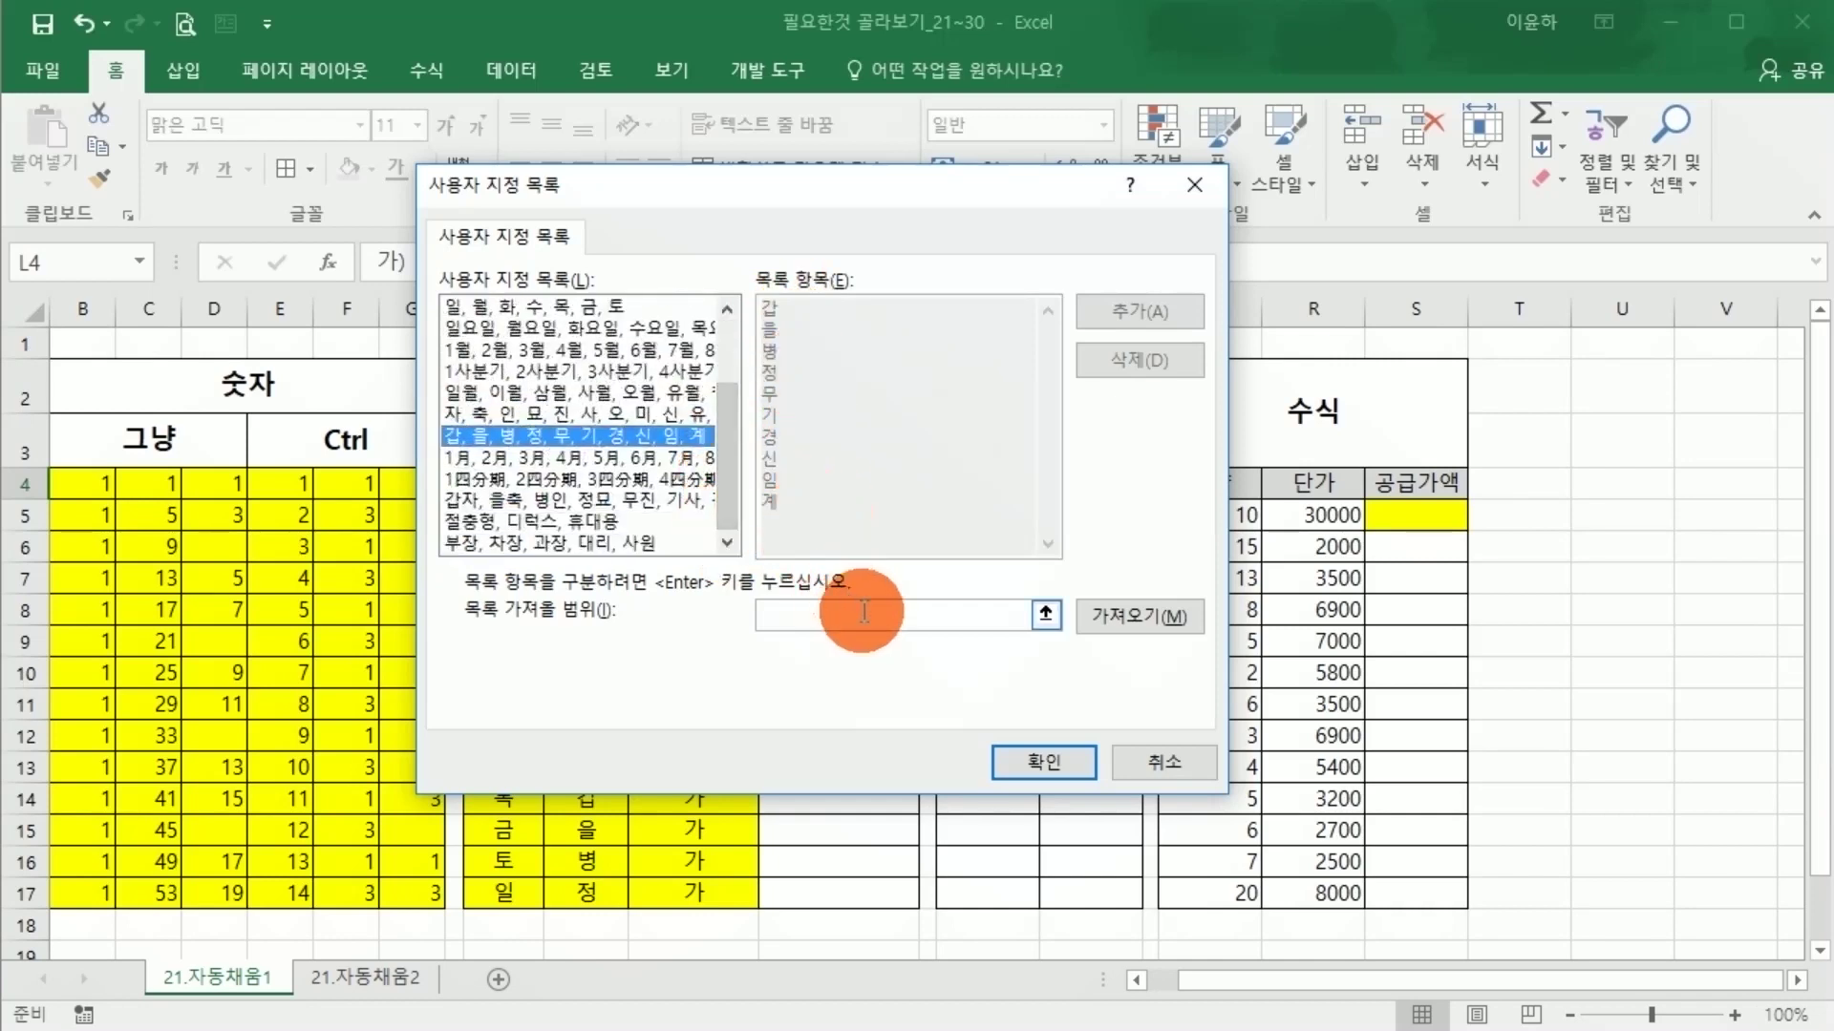
left_click(1165, 770)
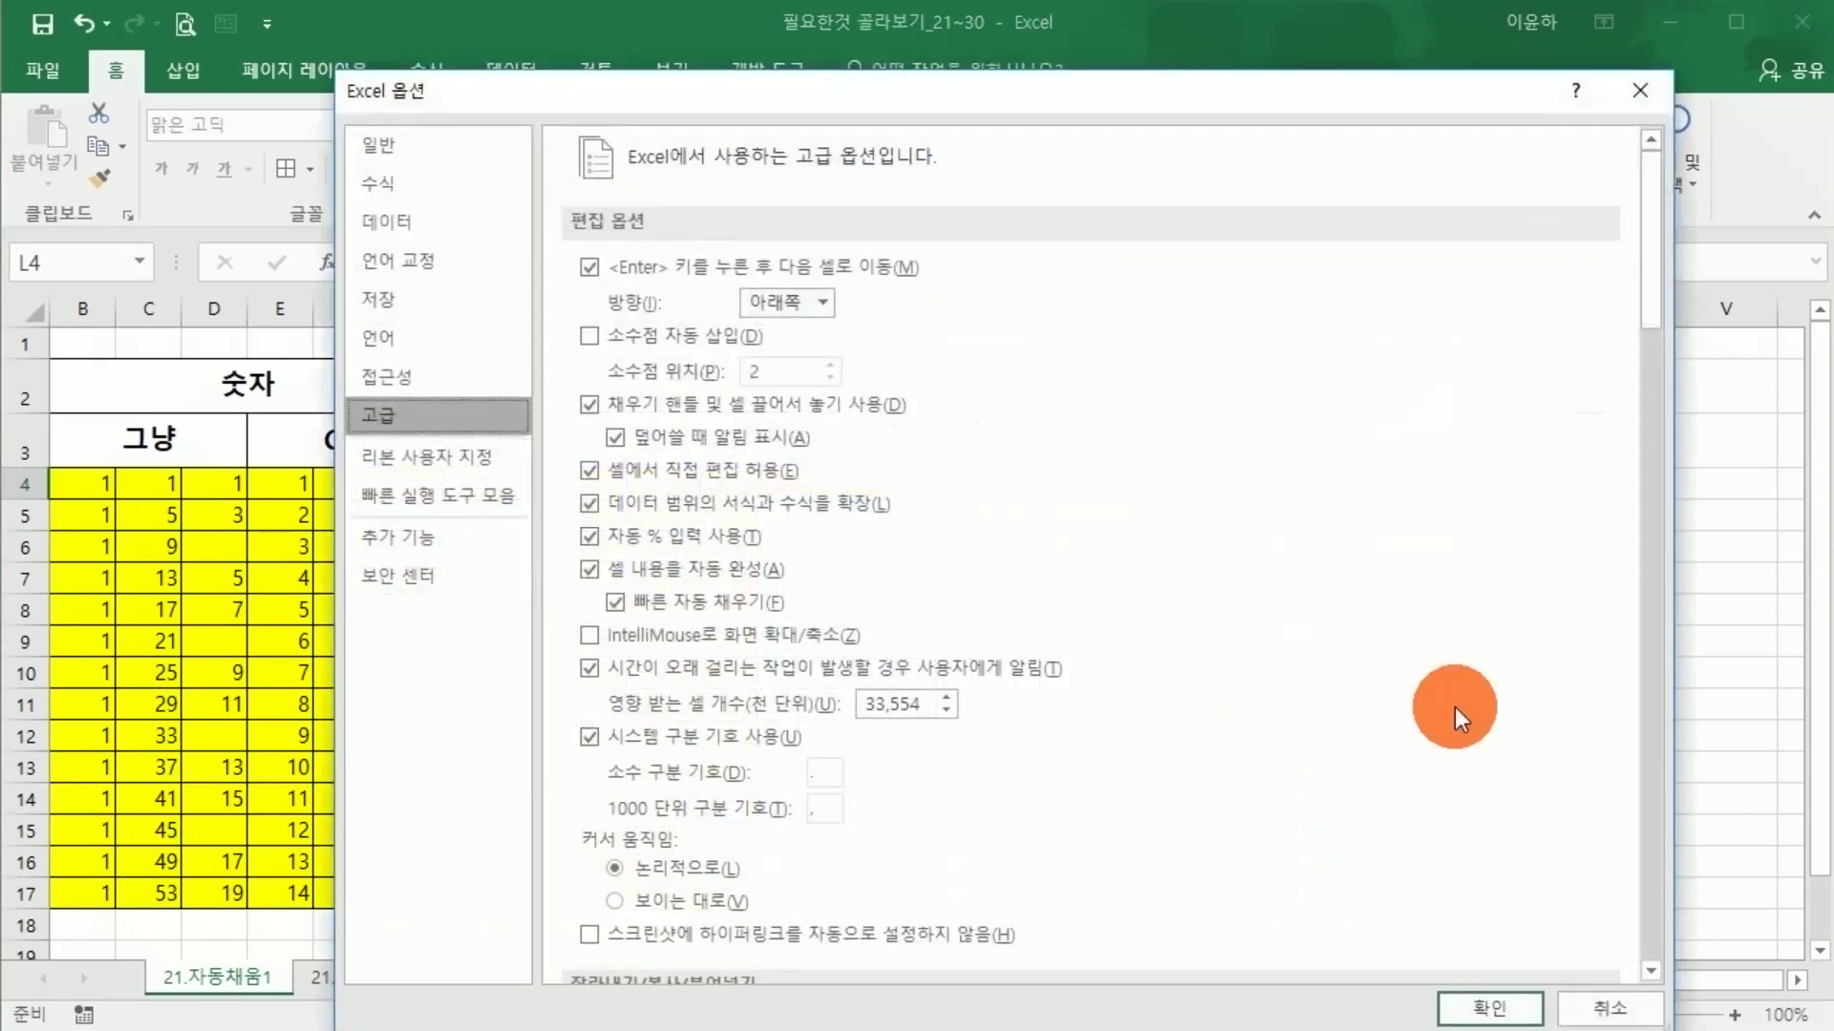
left_click(1614, 996)
left_click(1194, 711)
Try autofilling 가) from L4 down to L17 under 사용자지정 with a look at its fill options, and undo the fill.
left_click(841, 482)
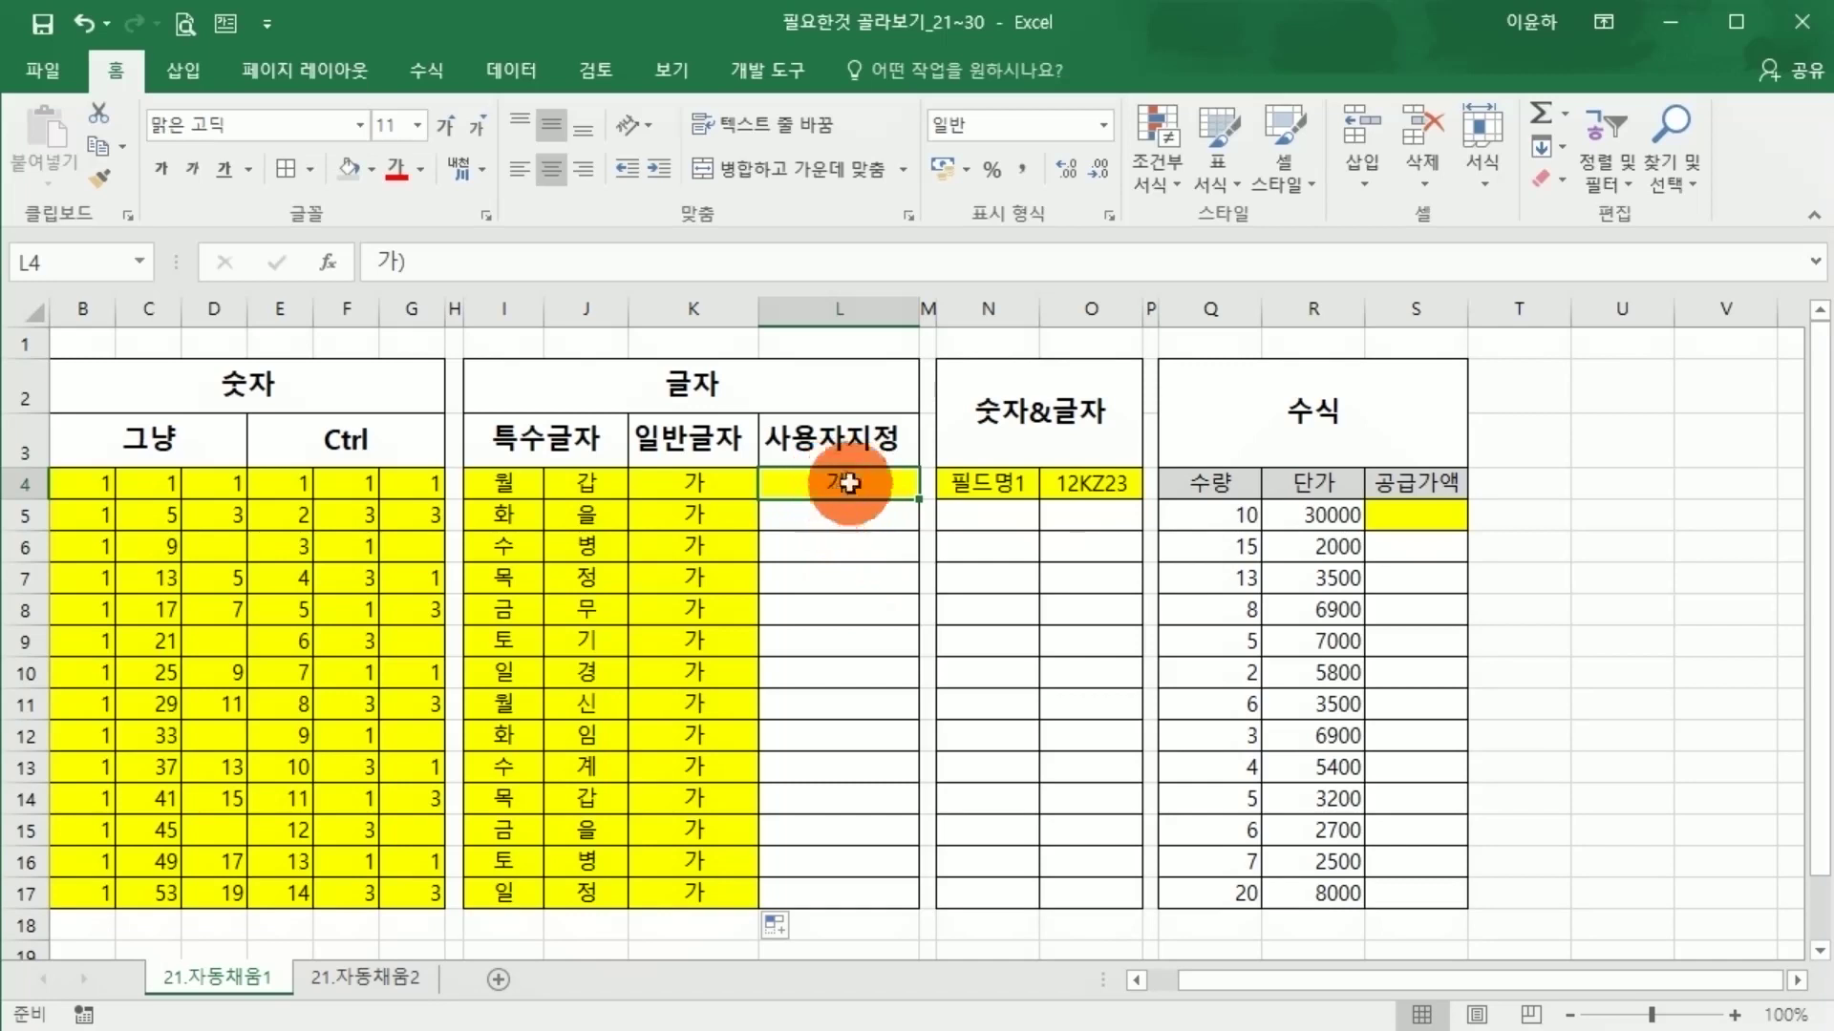
left_click(849, 520)
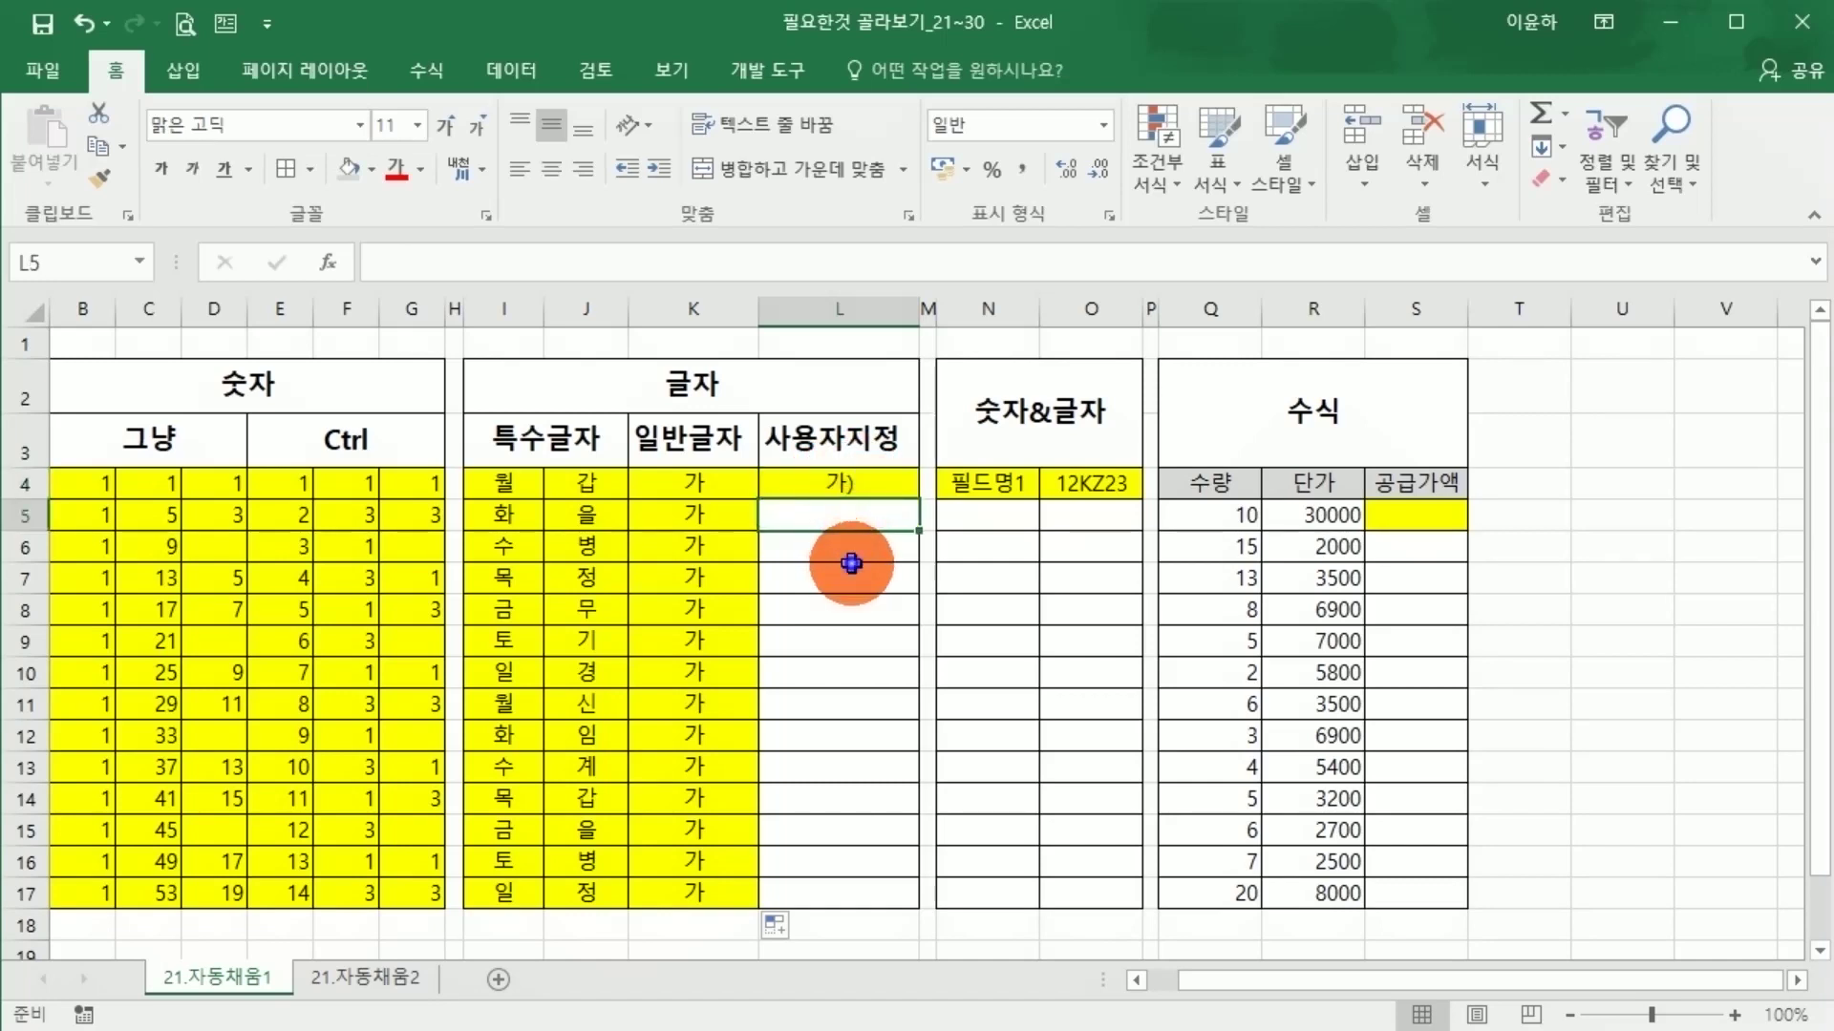
left_click(864, 483)
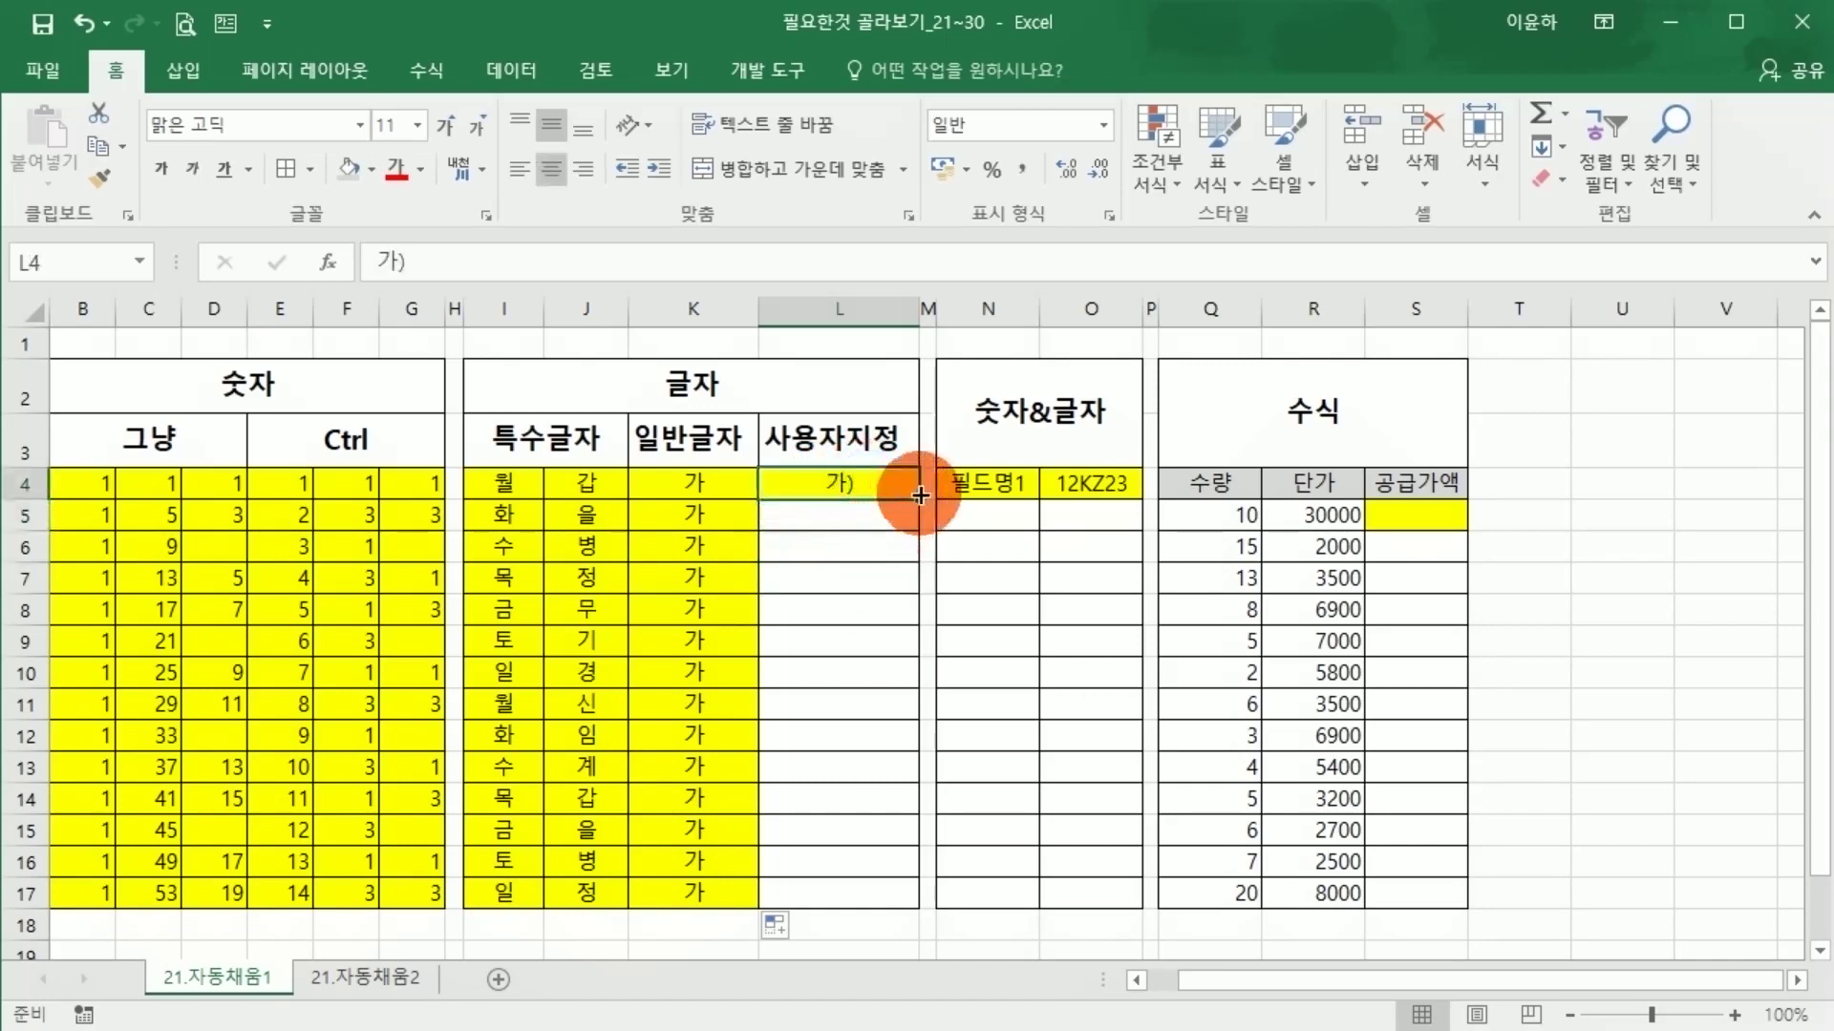
left_click_drag(919, 495, 920, 895)
left_click(945, 929)
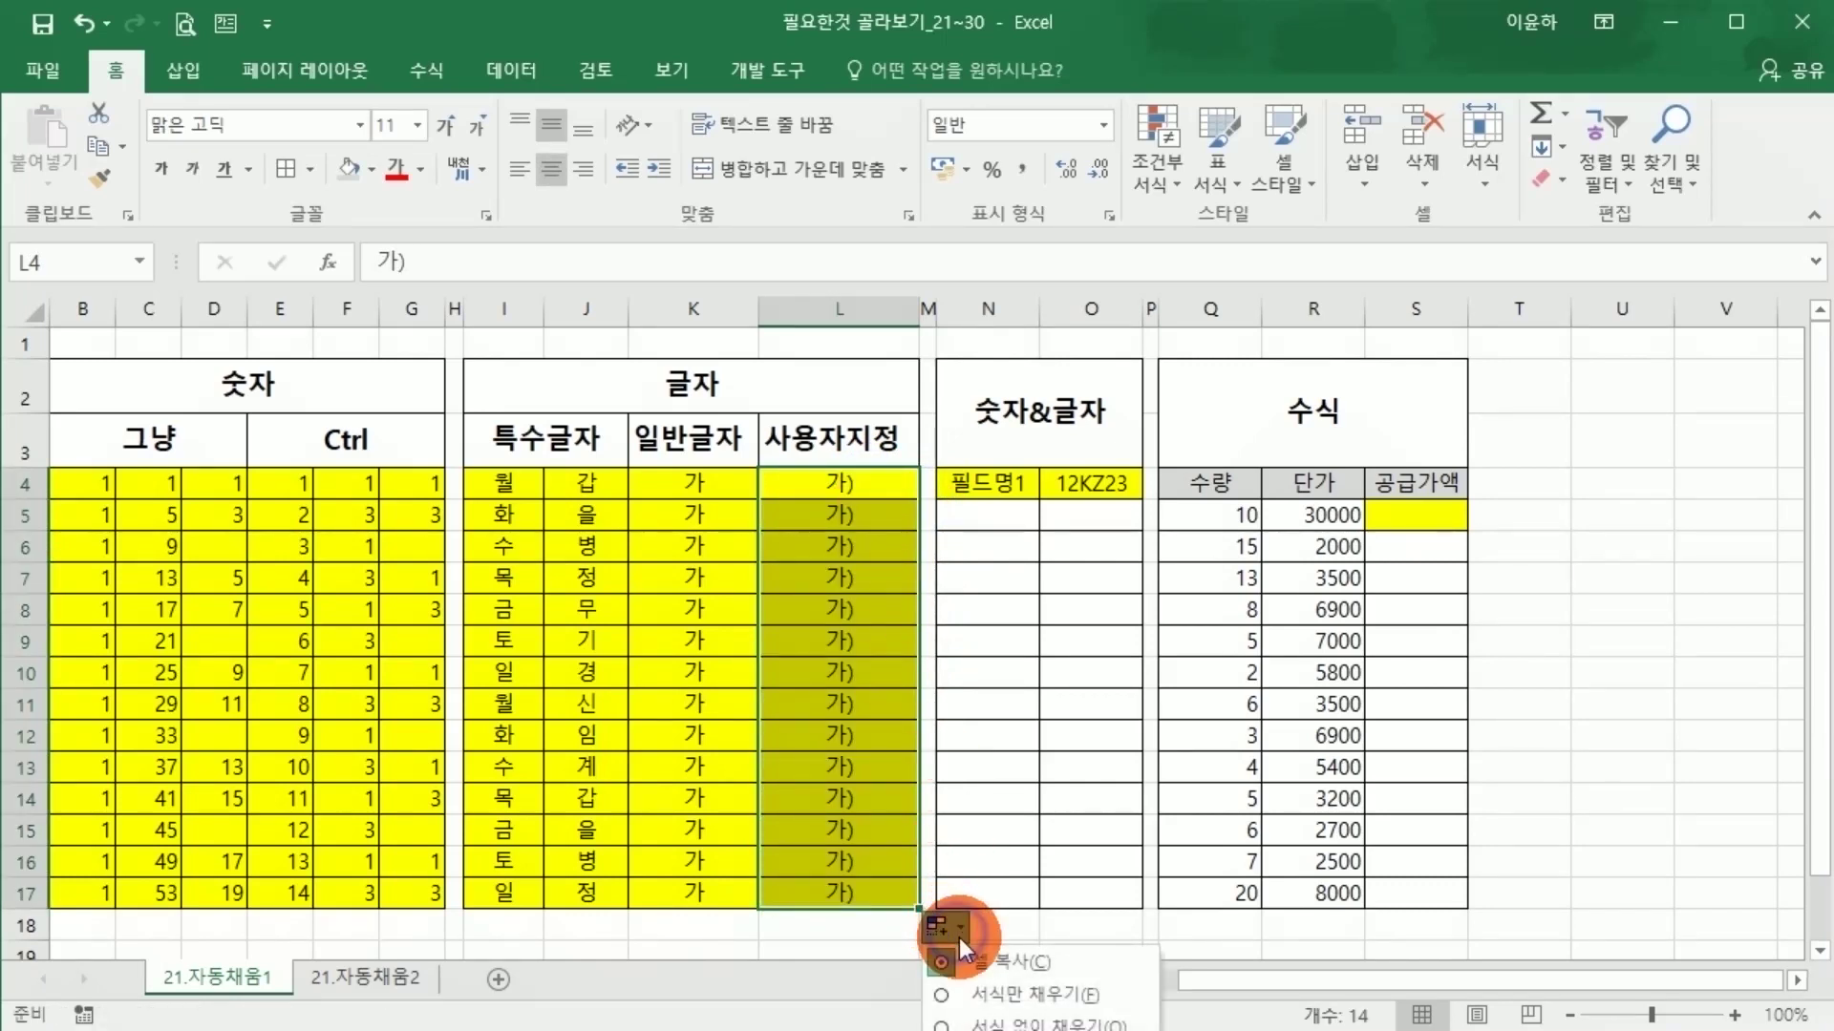
left_click(876, 823)
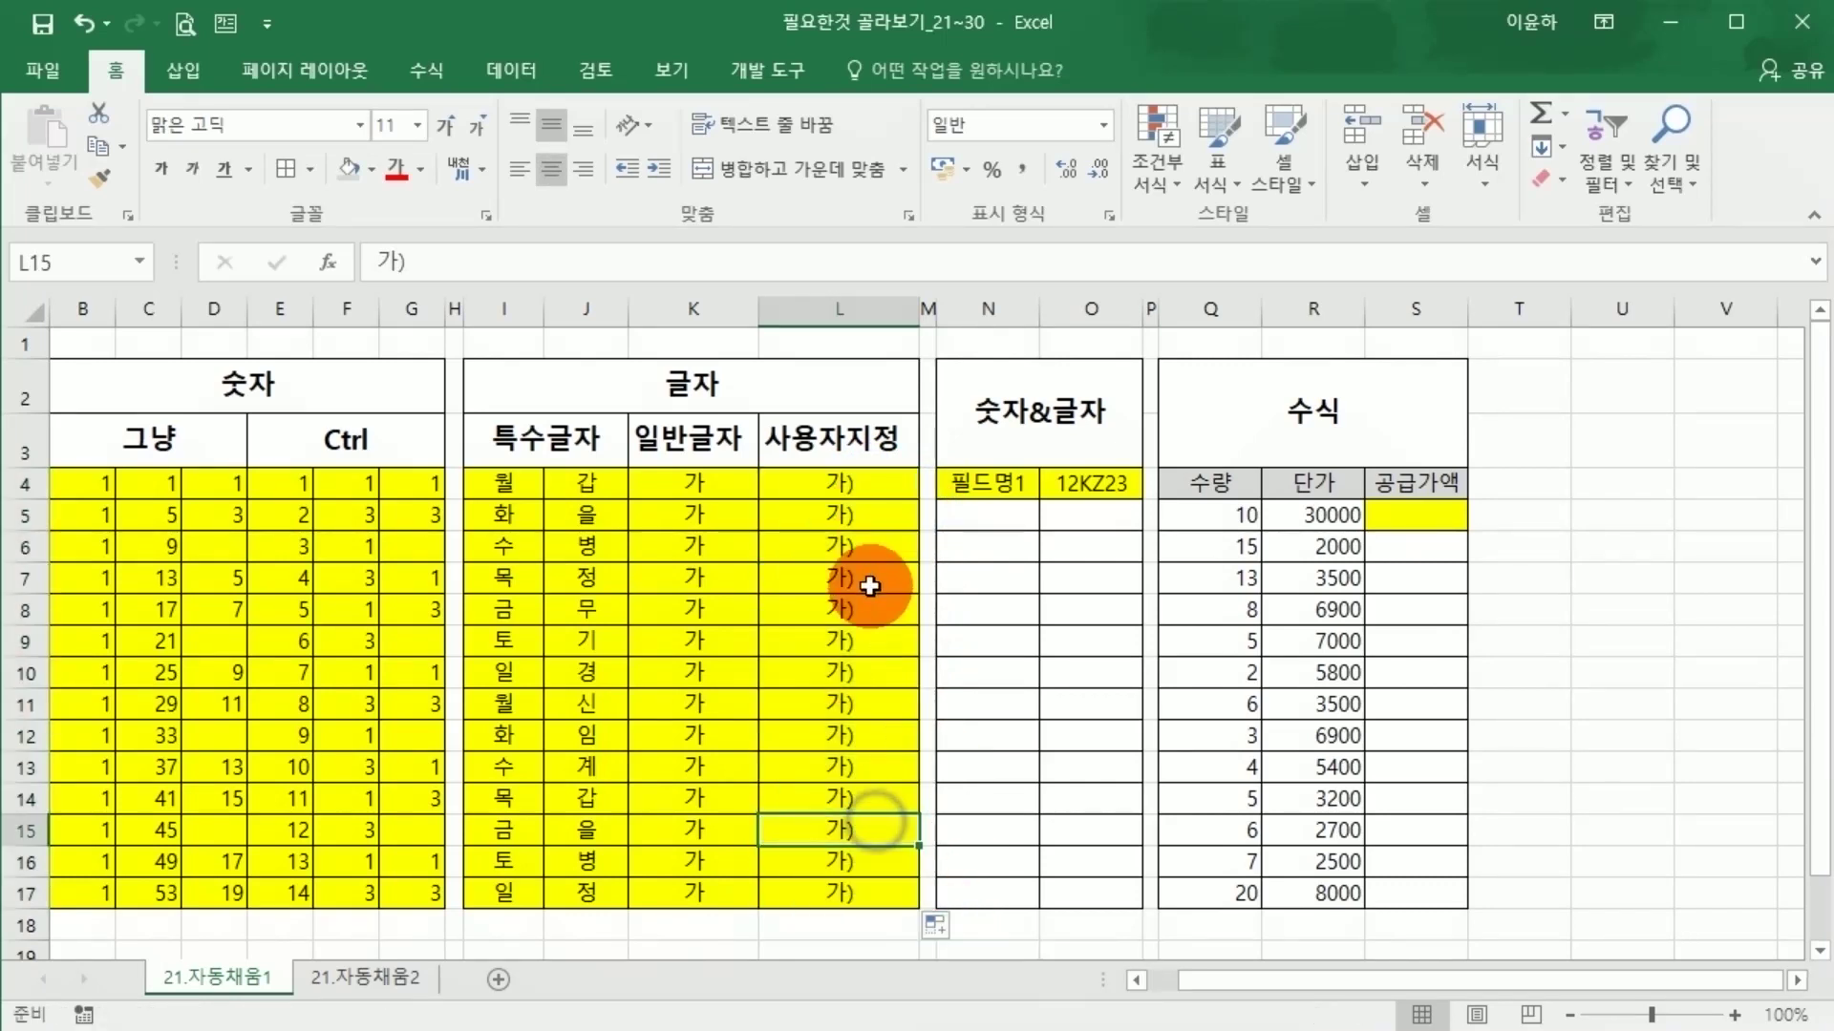
left_click_drag(839, 516, 847, 889)
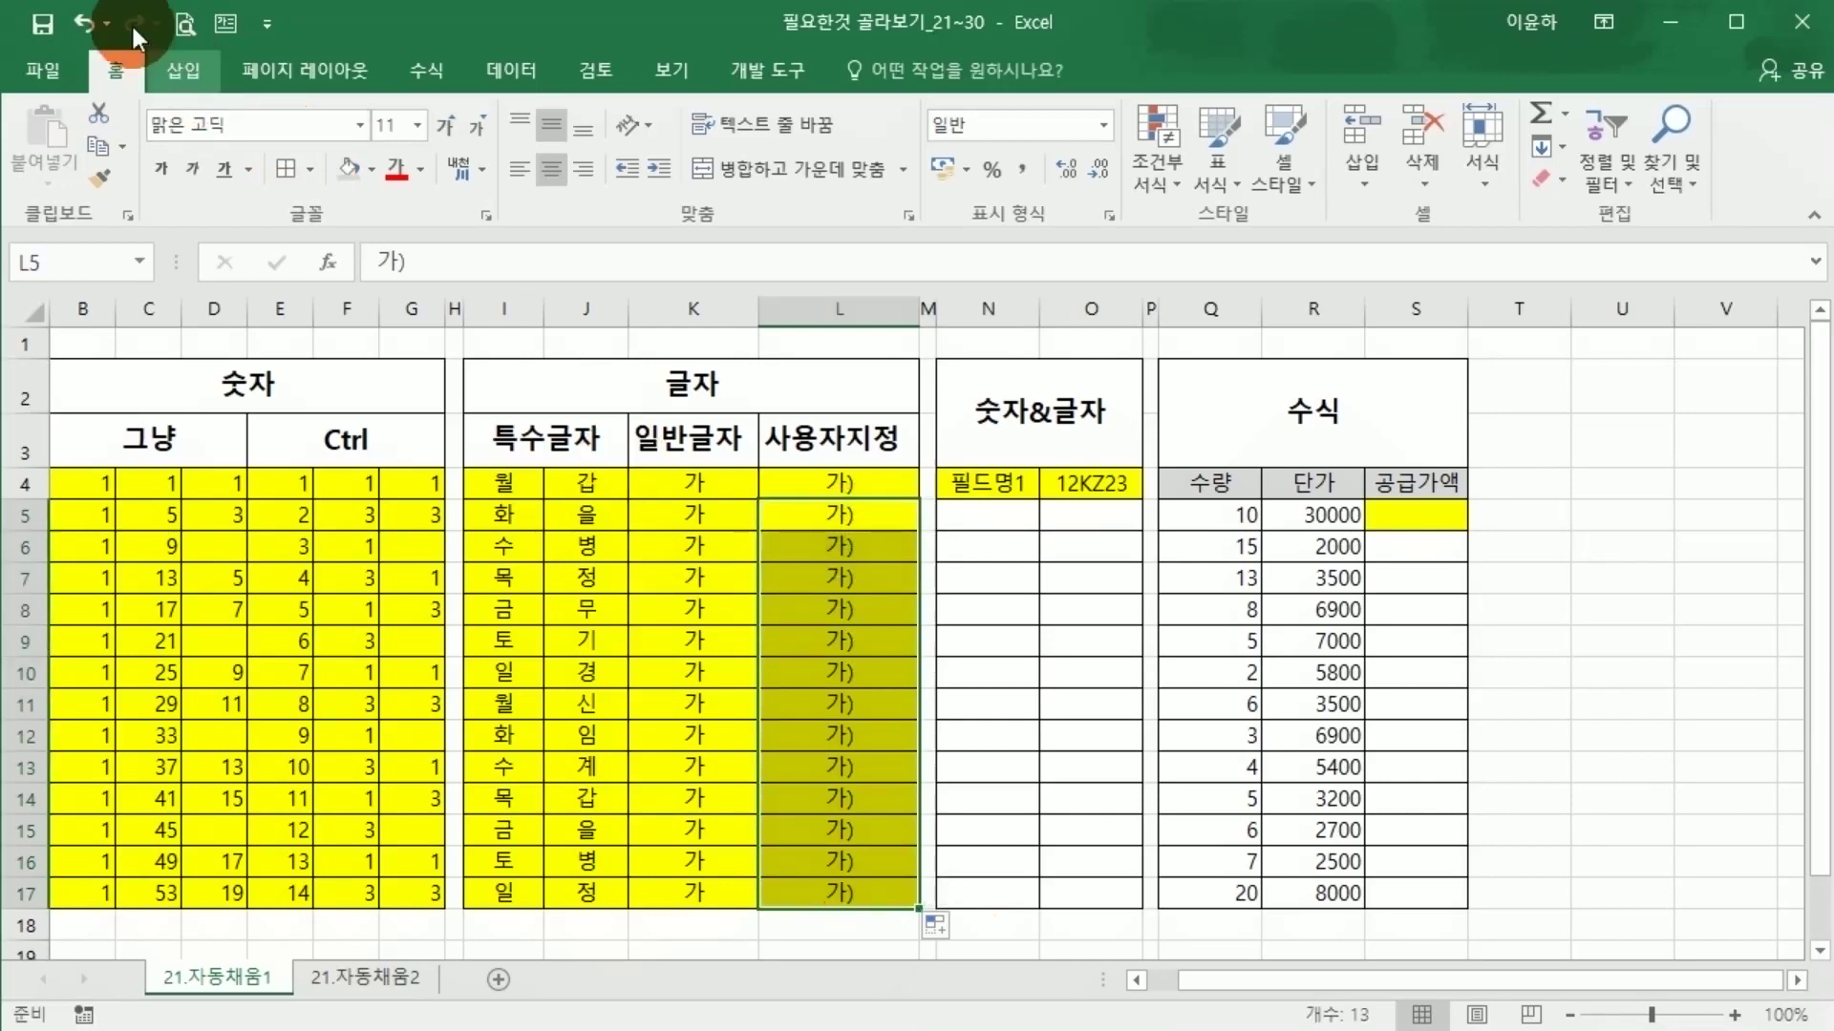
left_click(76, 25)
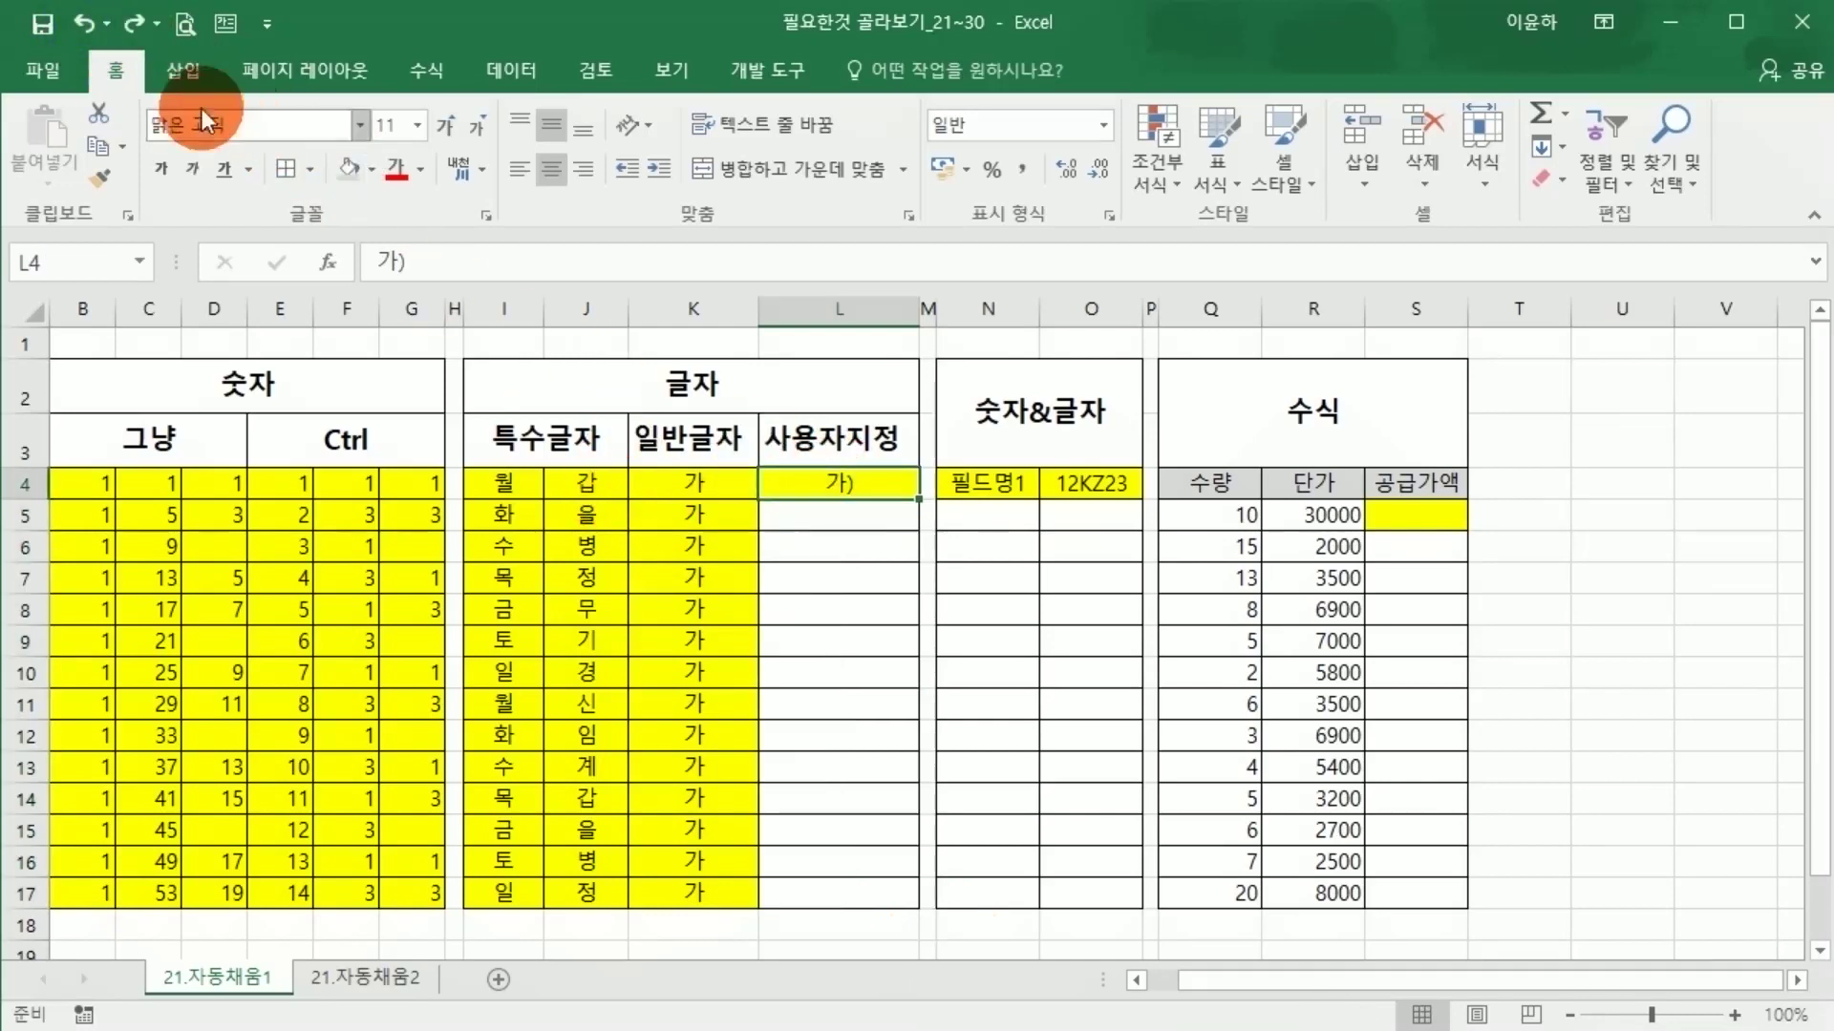
Add a custom list with the entries 가), 나), 다), 라), 마), 바), 사) in Excel's advanced options.
left_click(43, 70)
left_click(56, 845)
left_click(380, 416)
left_click_drag(1650, 276, 1635, 865)
left_click(1043, 869)
left_click(781, 359)
type("가")
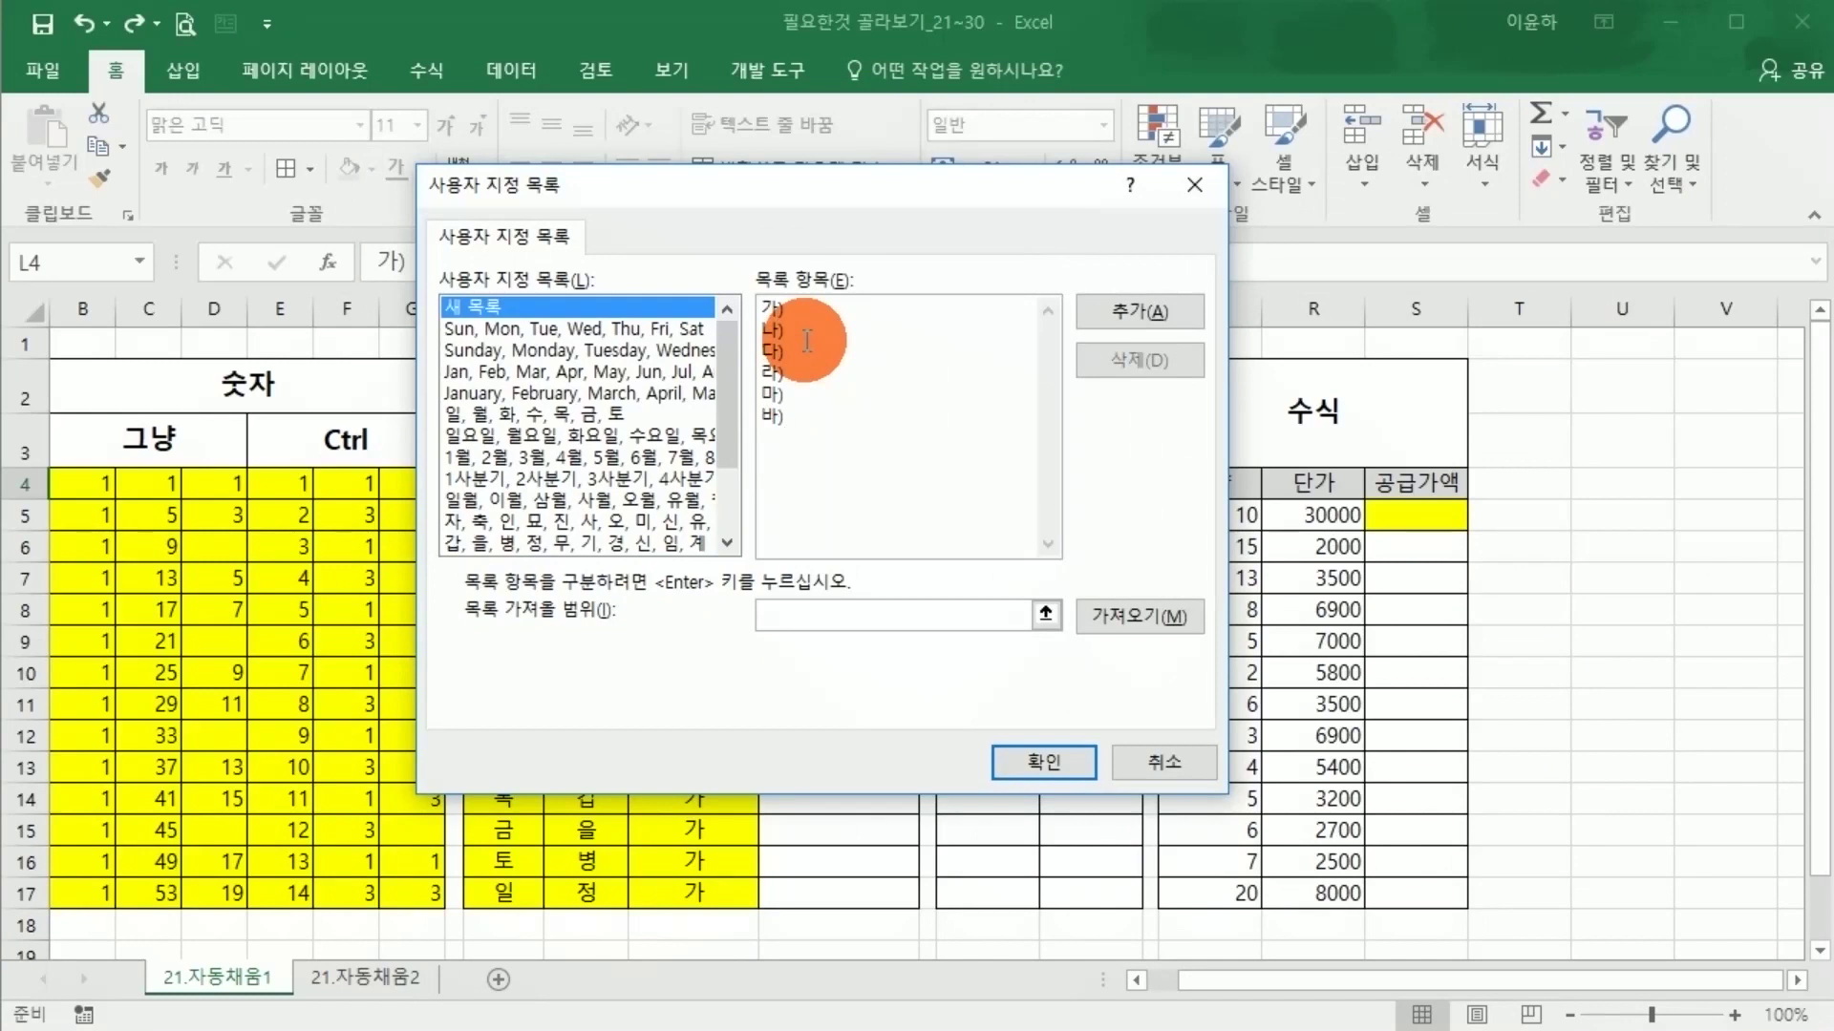
left_click(786, 464)
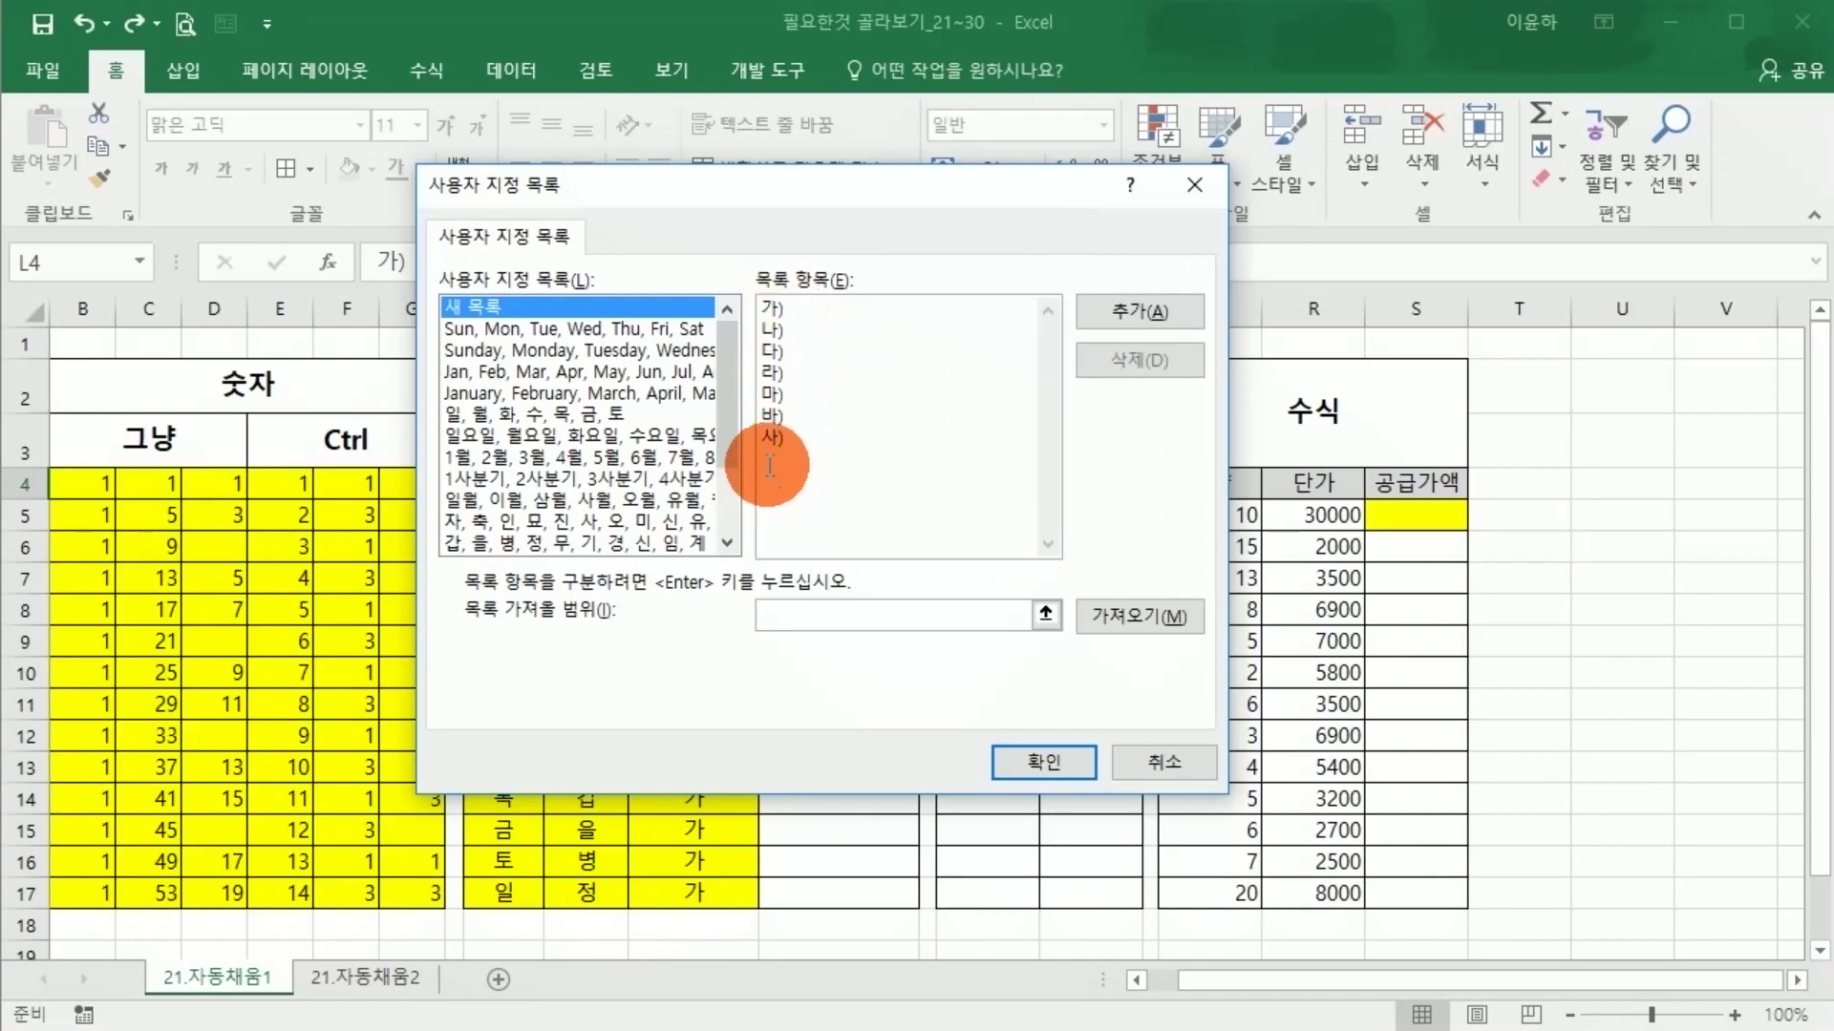
left_click(1114, 311)
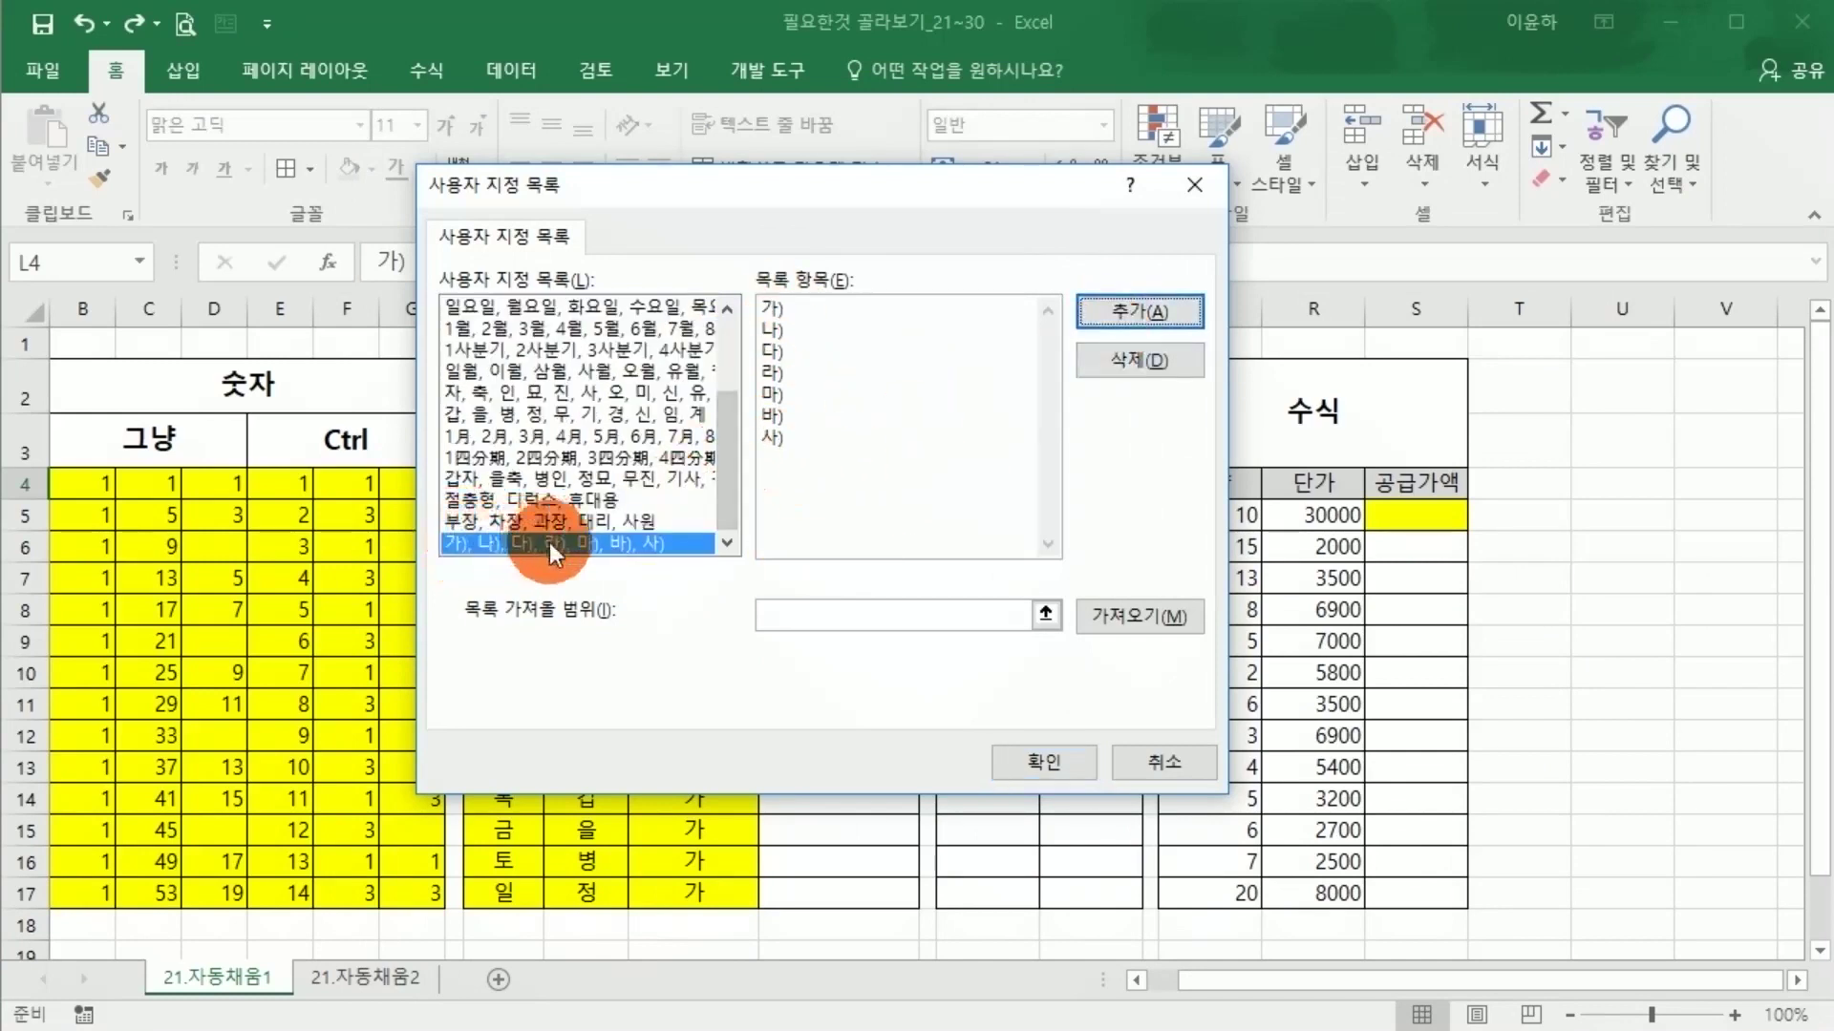
left_click(1024, 759)
left_click(1486, 1007)
Autofill 가) from L4 down to L17 using the new custom list.
left_click(970, 724)
left_click(875, 485)
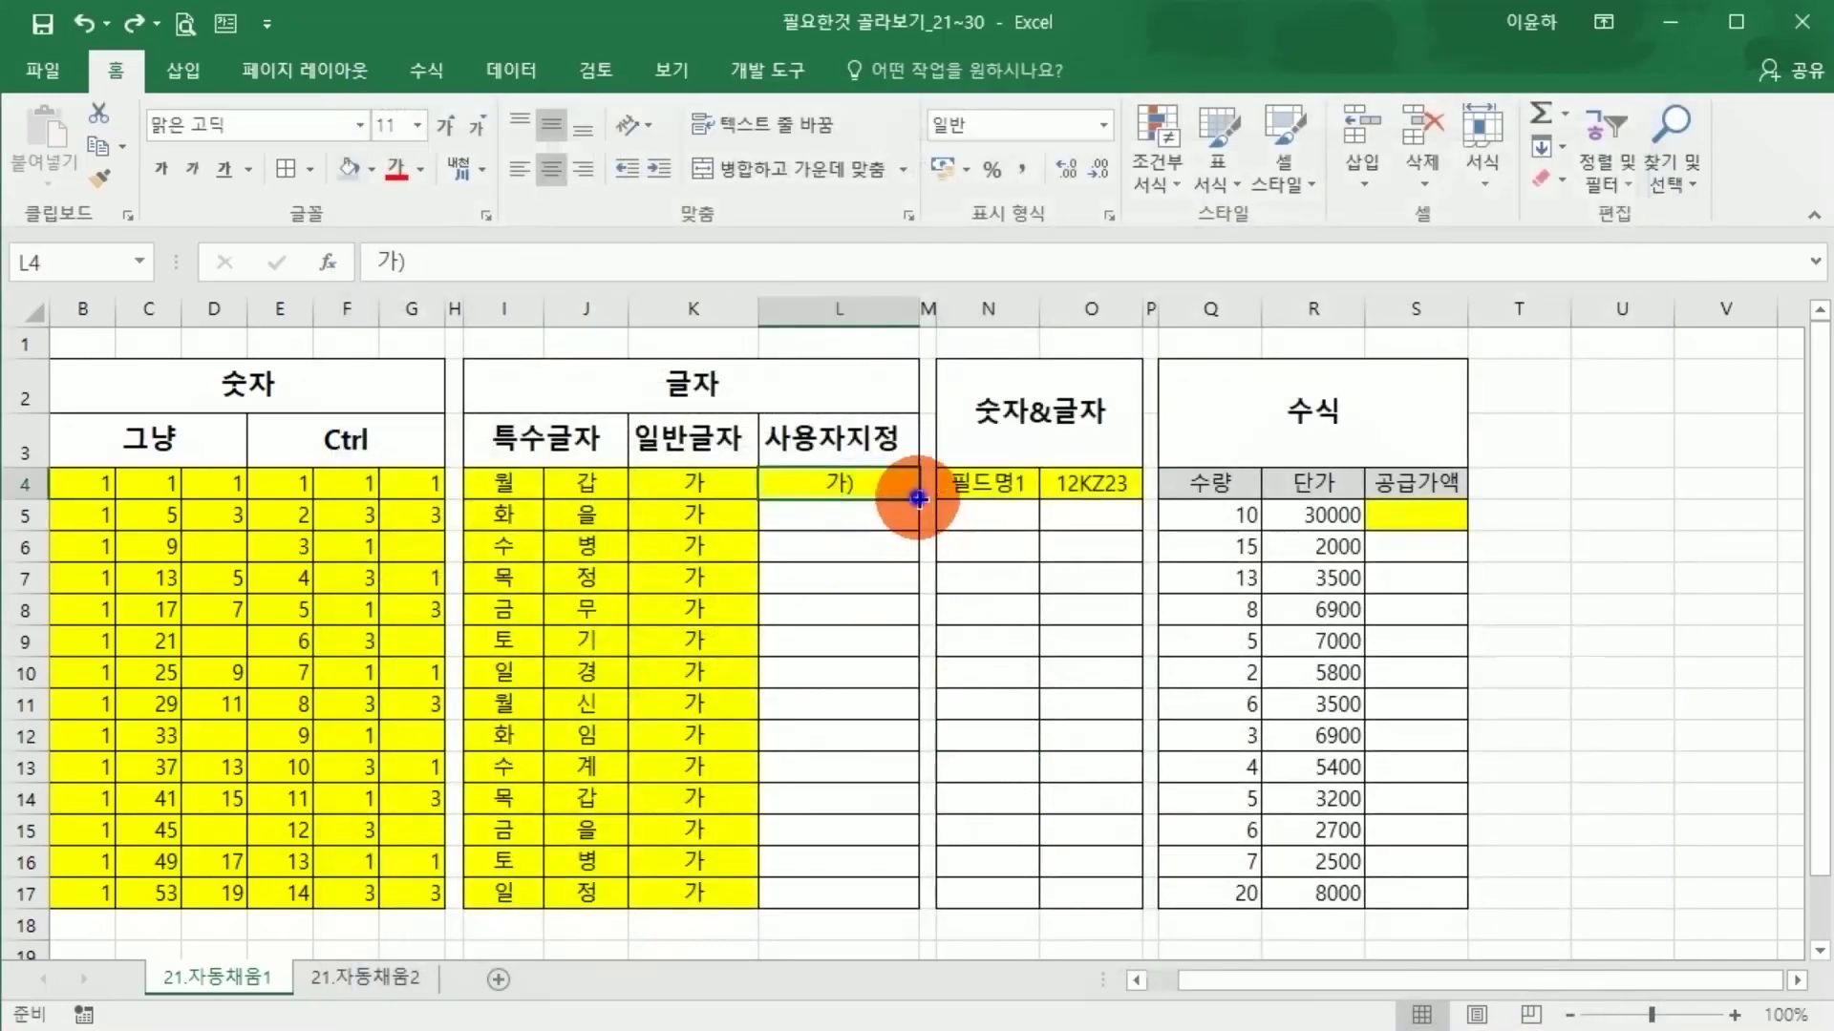
left_click_drag(918, 499, 918, 920)
Examine the order of the filled entries in L4:L17 under 사용자지정.
left_click(847, 521)
left_click(851, 579)
left_click(856, 638)
left_click(856, 675)
left_click(852, 709)
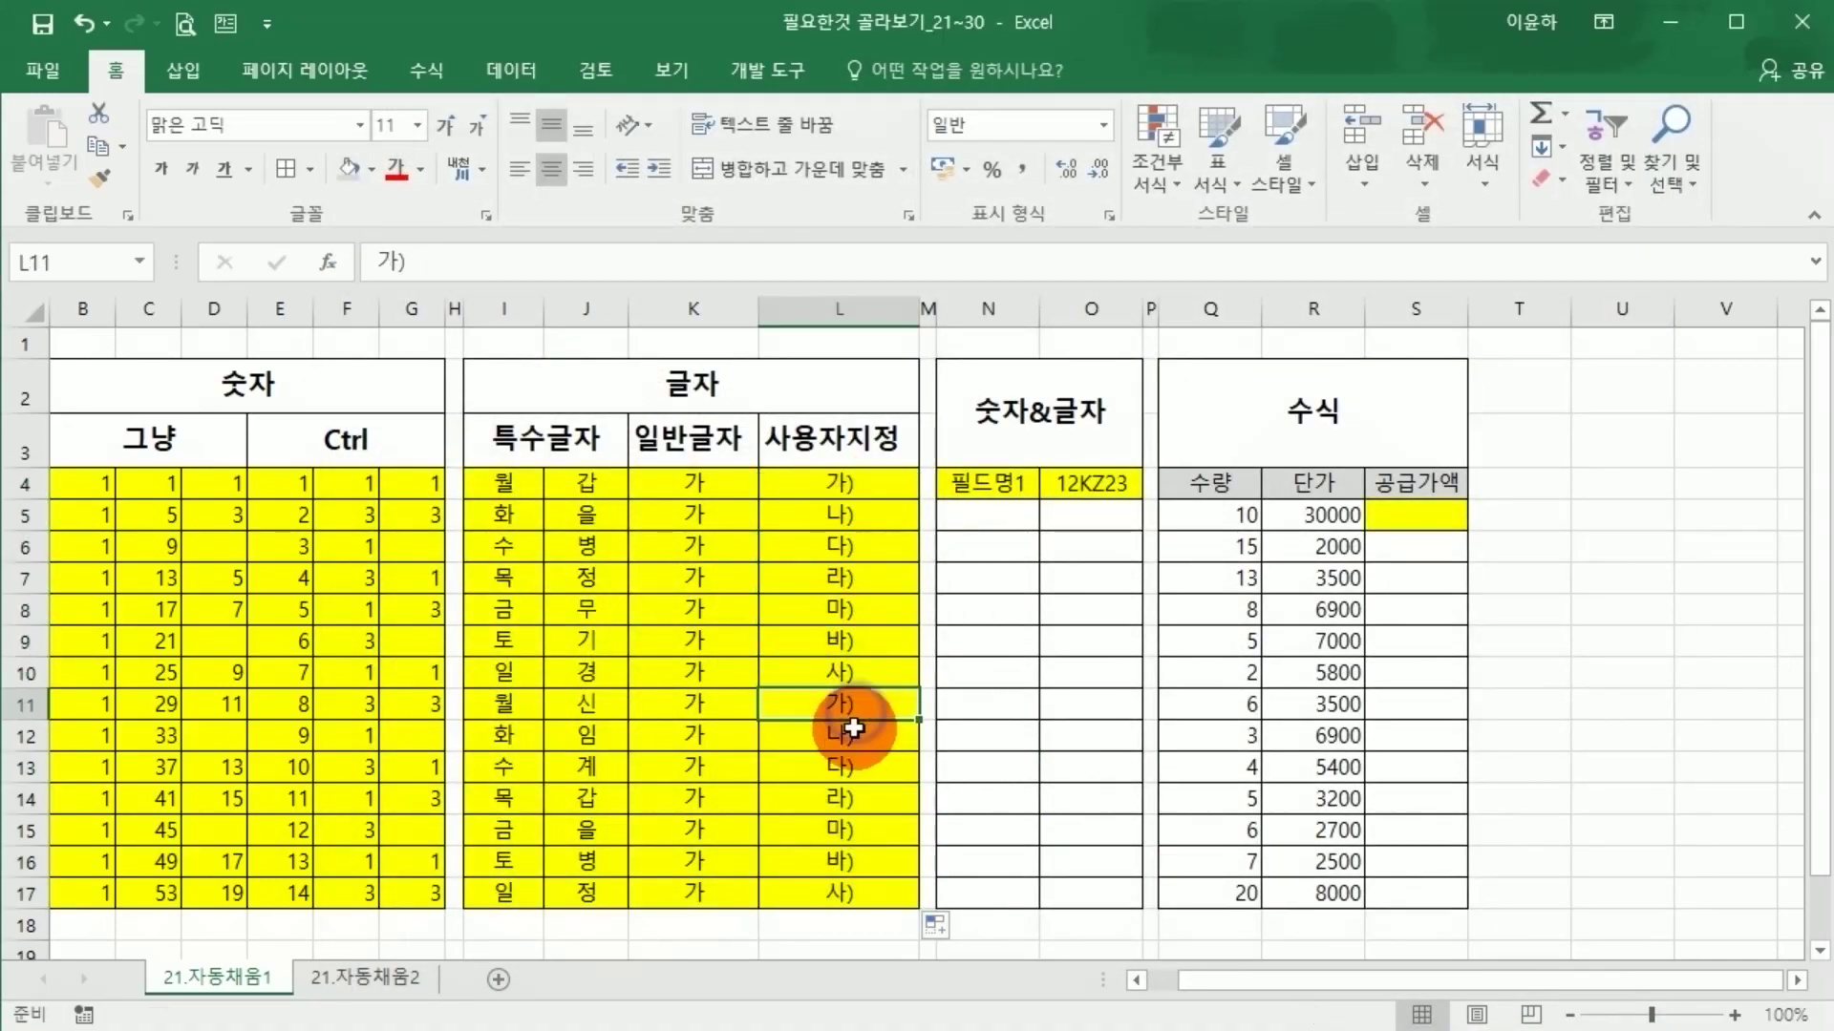
left_click(858, 769)
left_click(874, 898)
left_click(1012, 831)
left_click(838, 449)
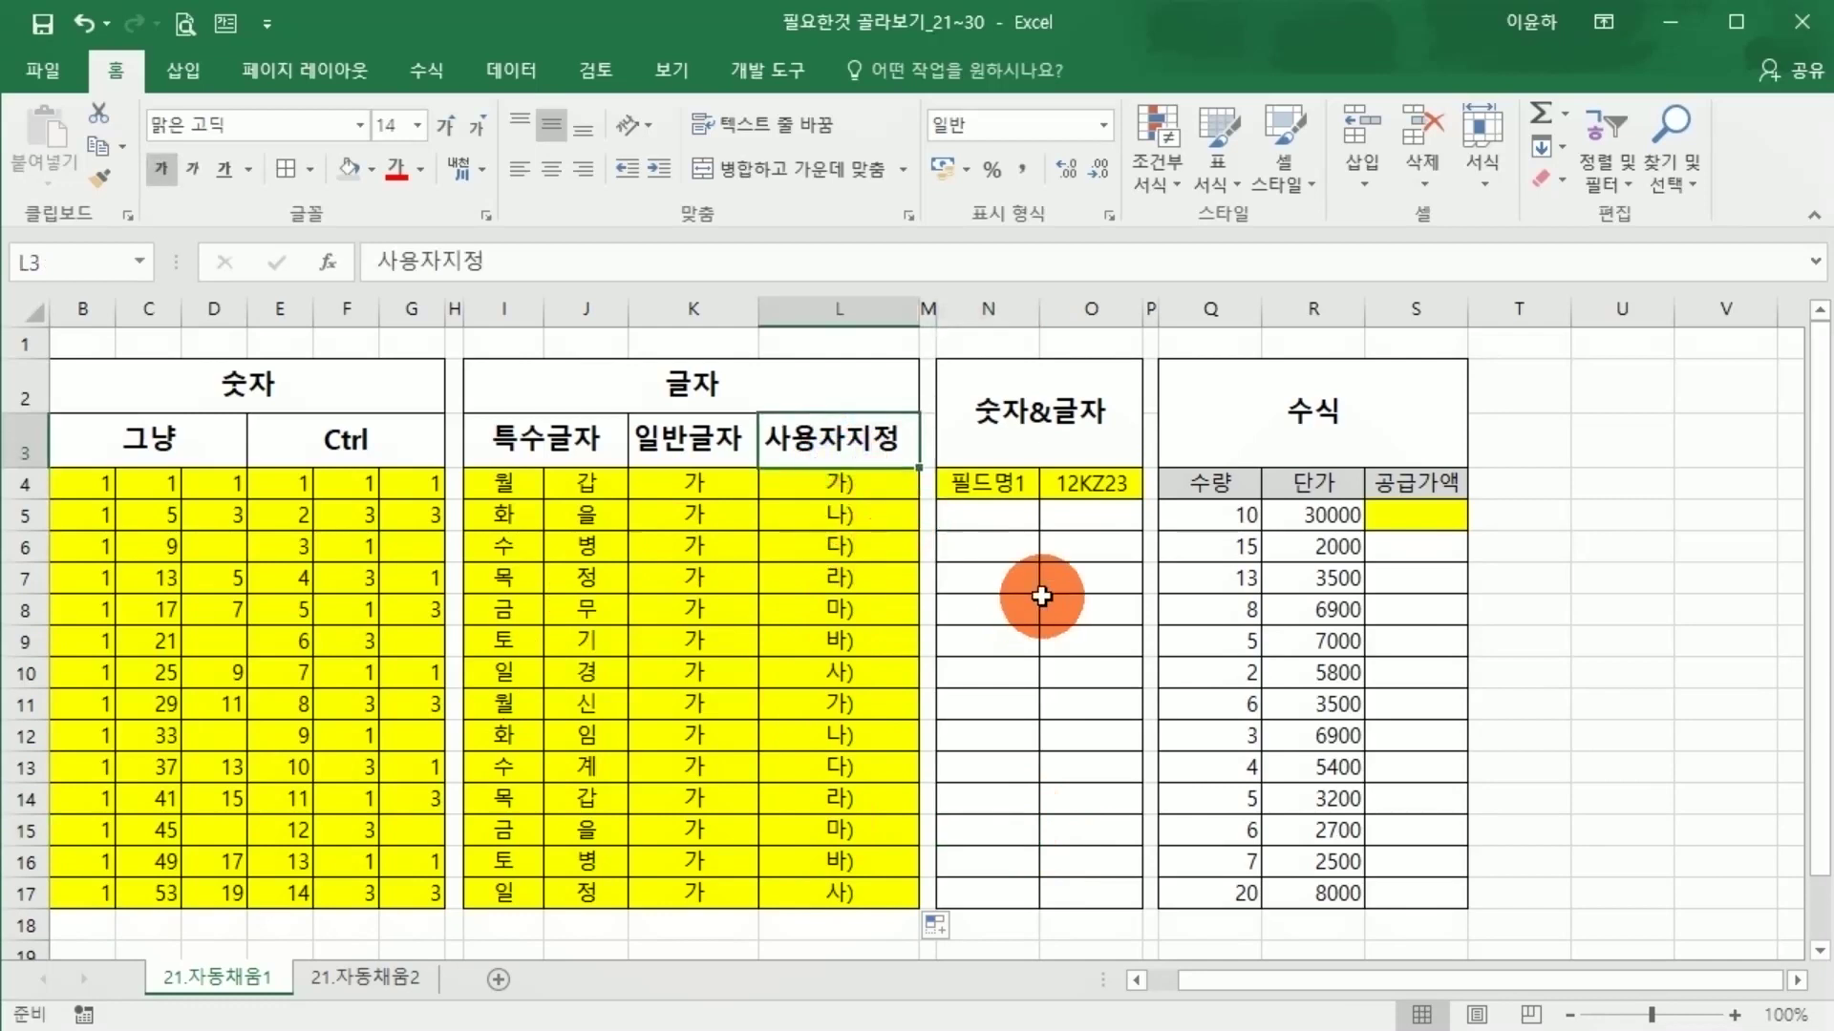
left_click_drag(841, 498, 871, 896)
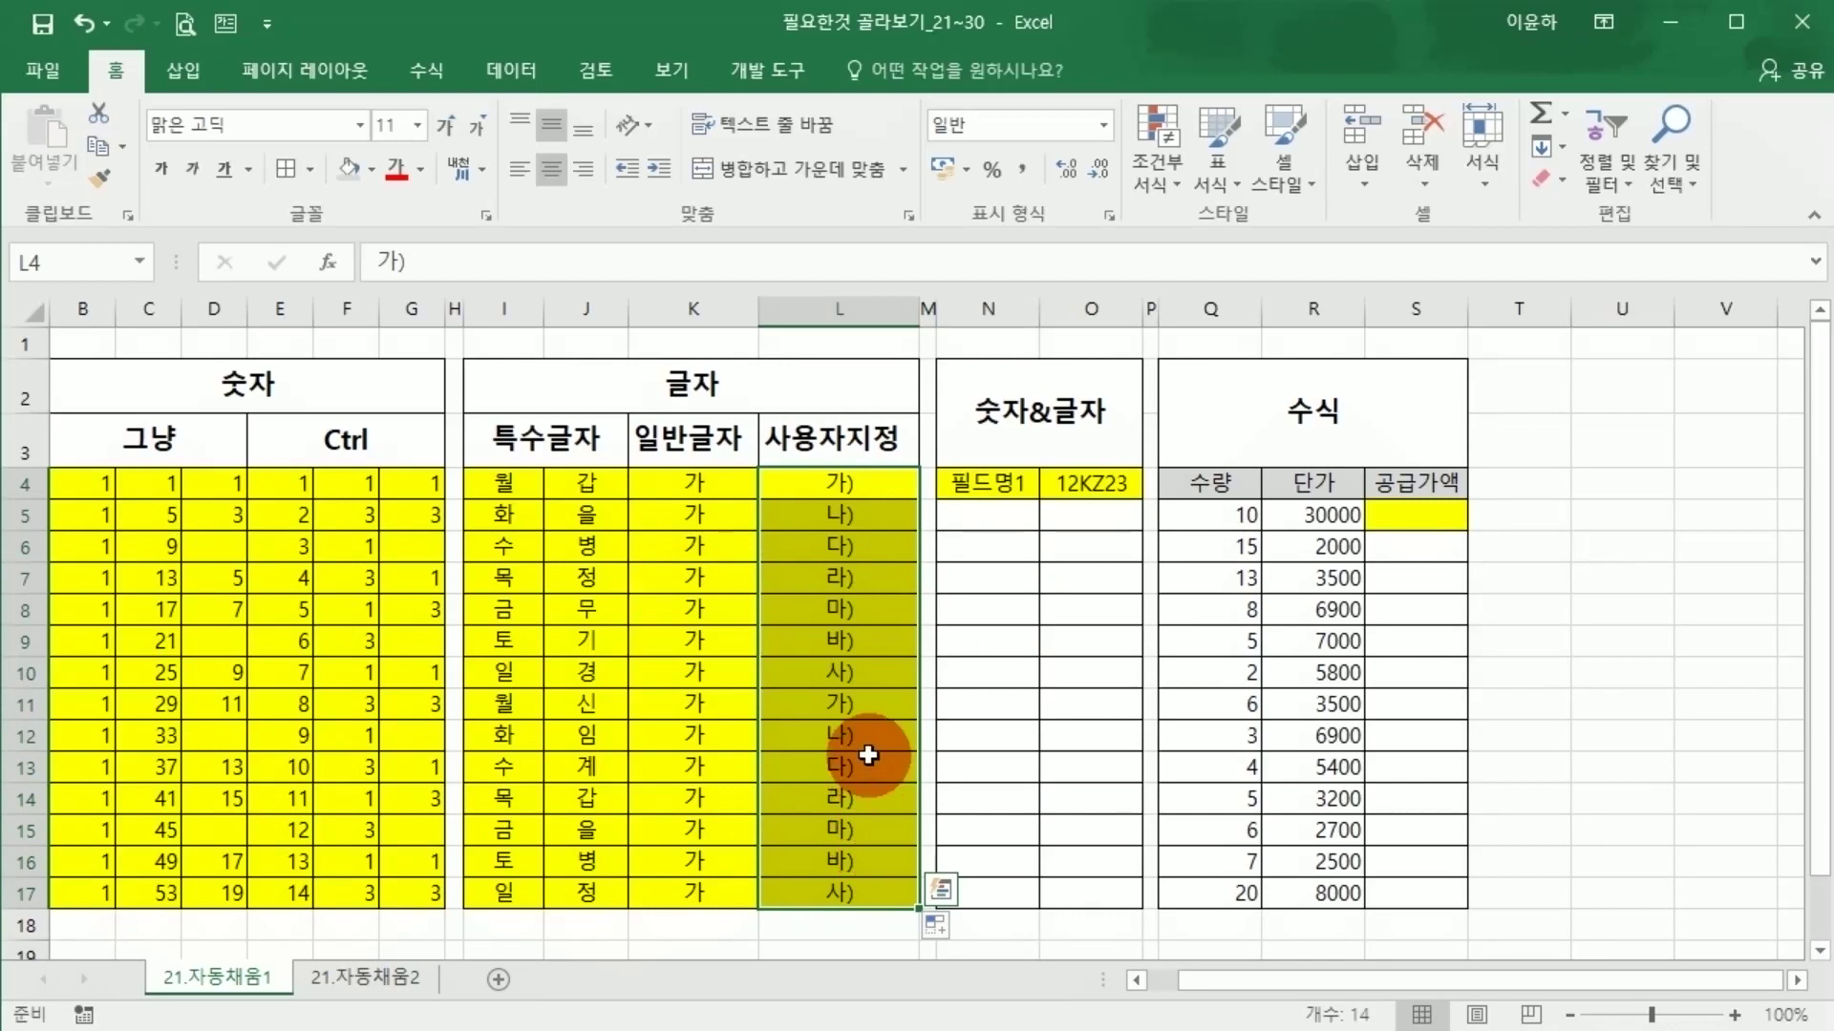
Autofill 필드명1 from N4 down to N17 under 숫자&글자 and check how its number changes.
left_click(994, 580)
left_click(1020, 506)
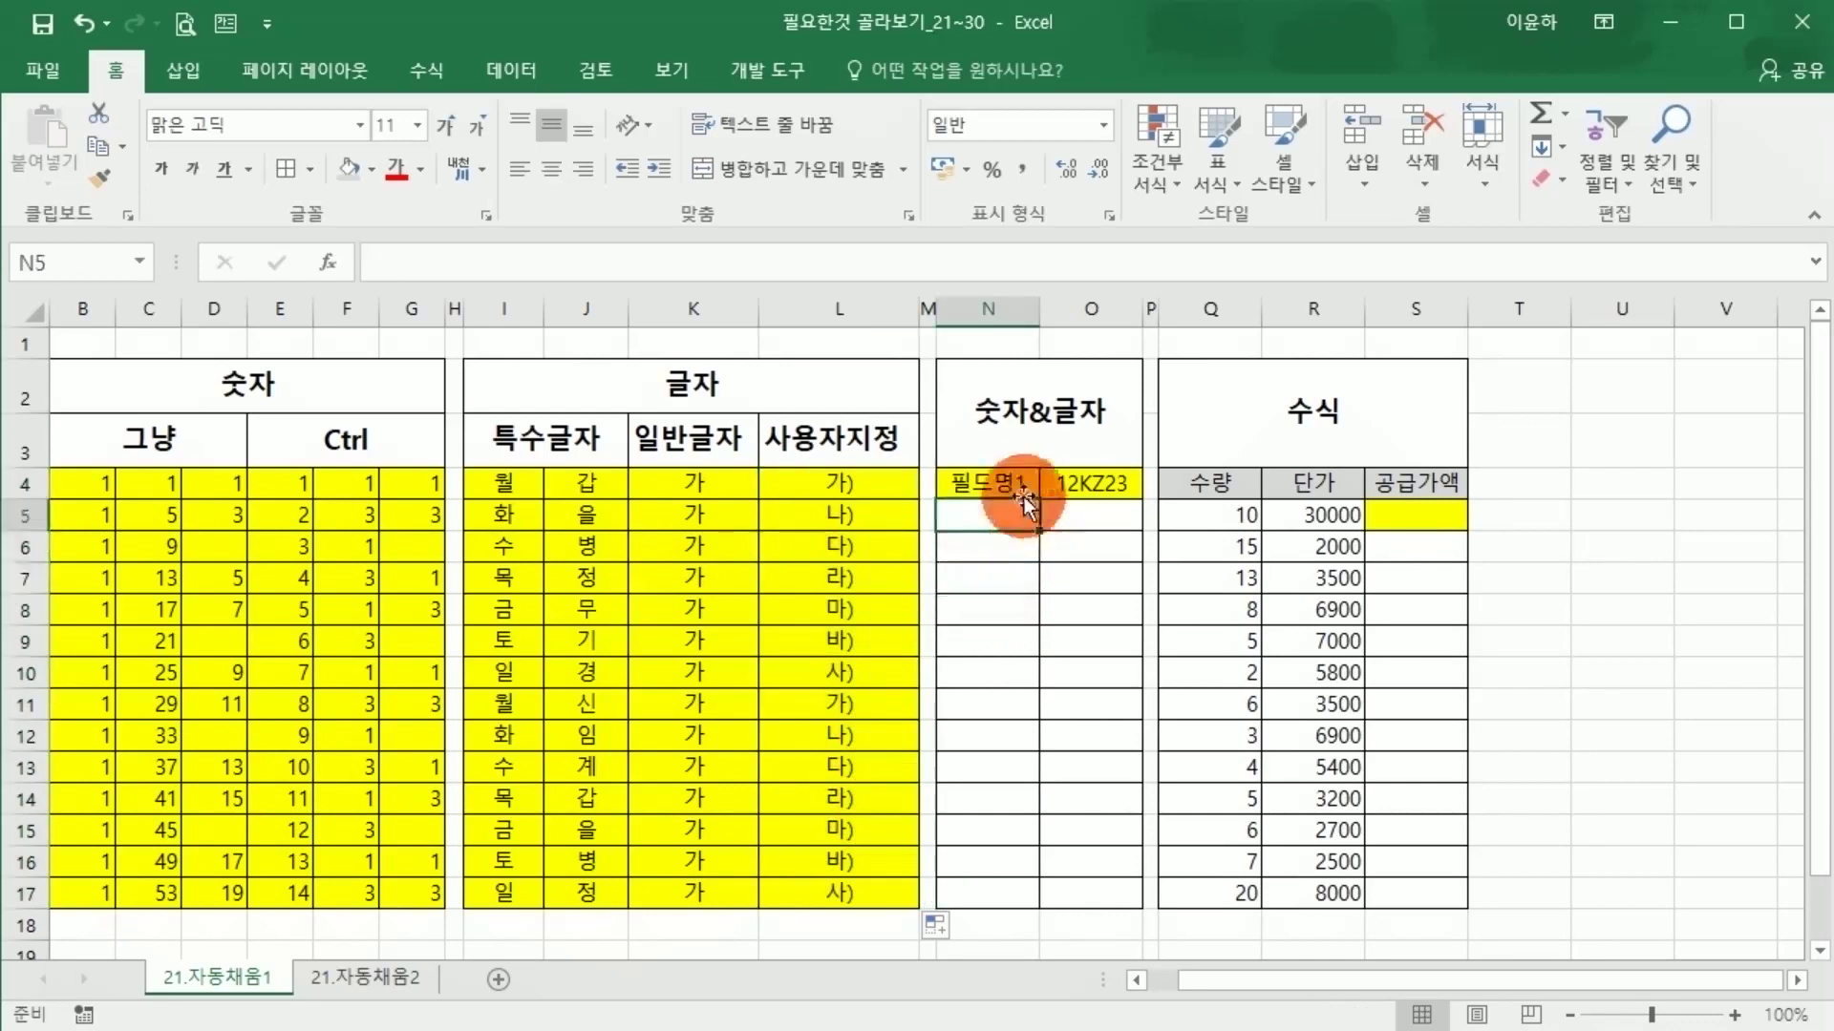
left_click(1019, 478)
left_click(1028, 417)
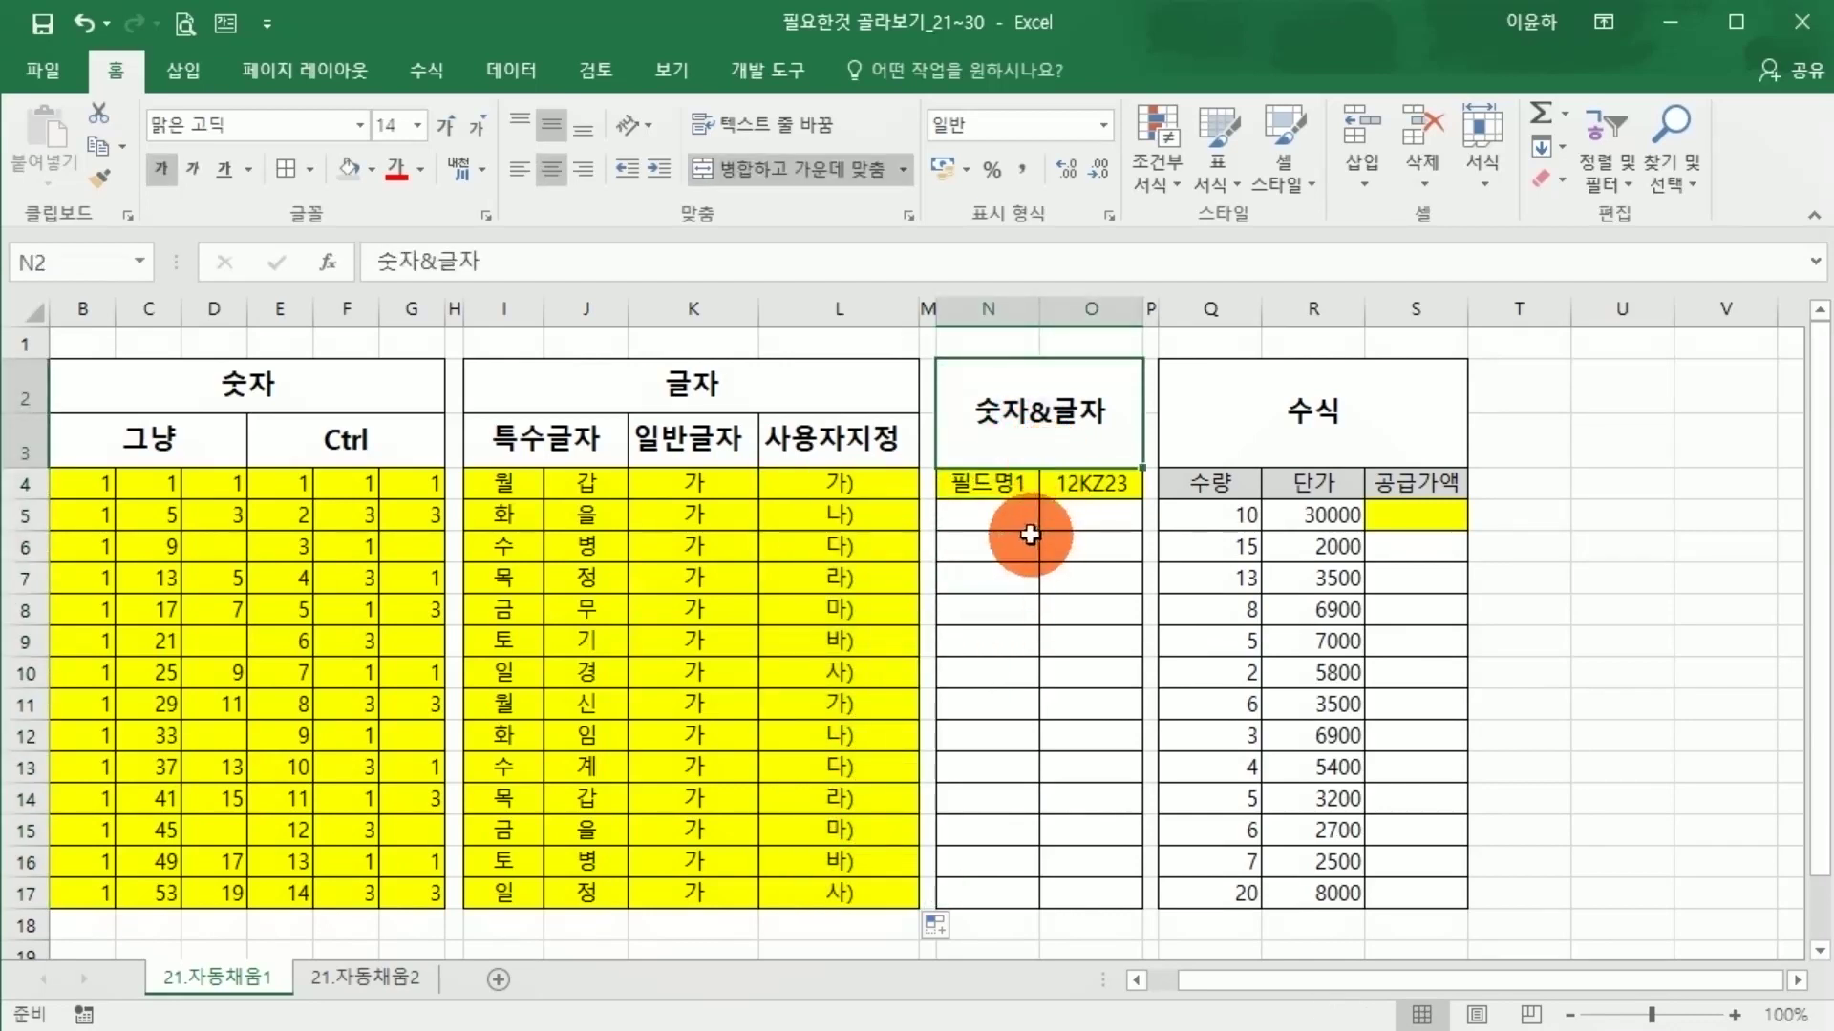
left_click(974, 478)
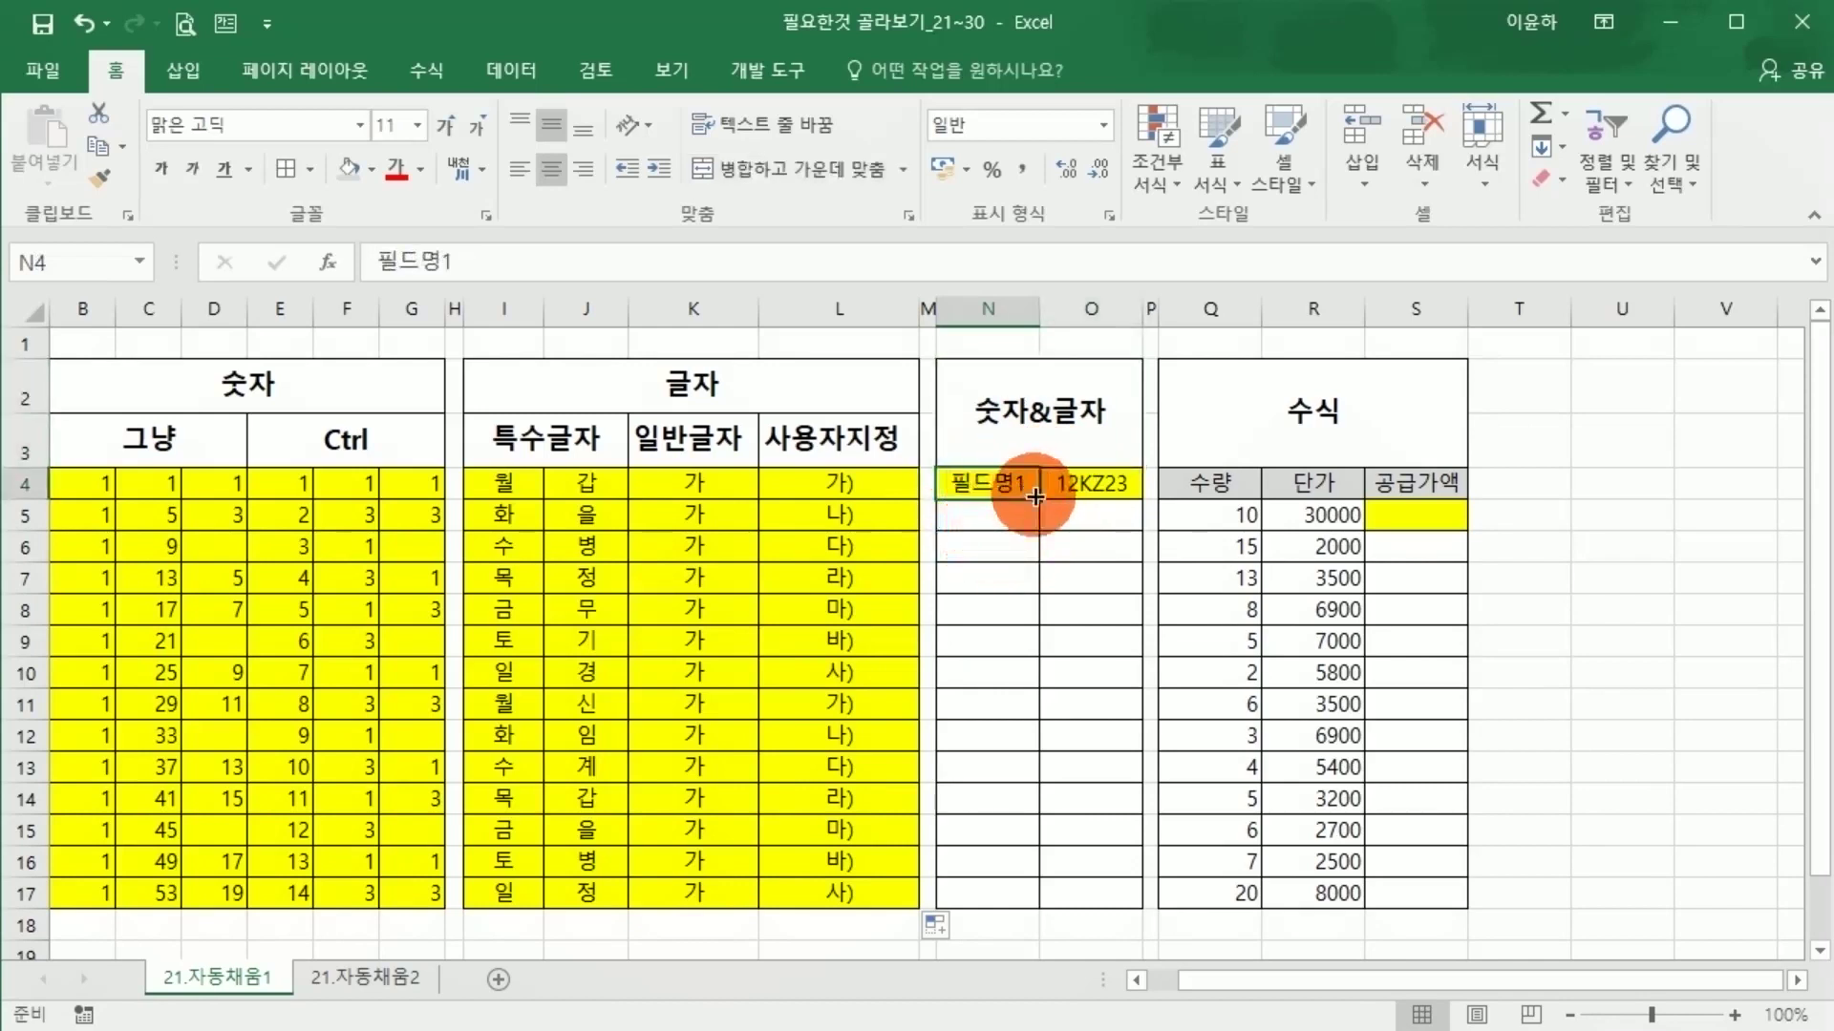
left_click_drag(1038, 497, 1064, 900)
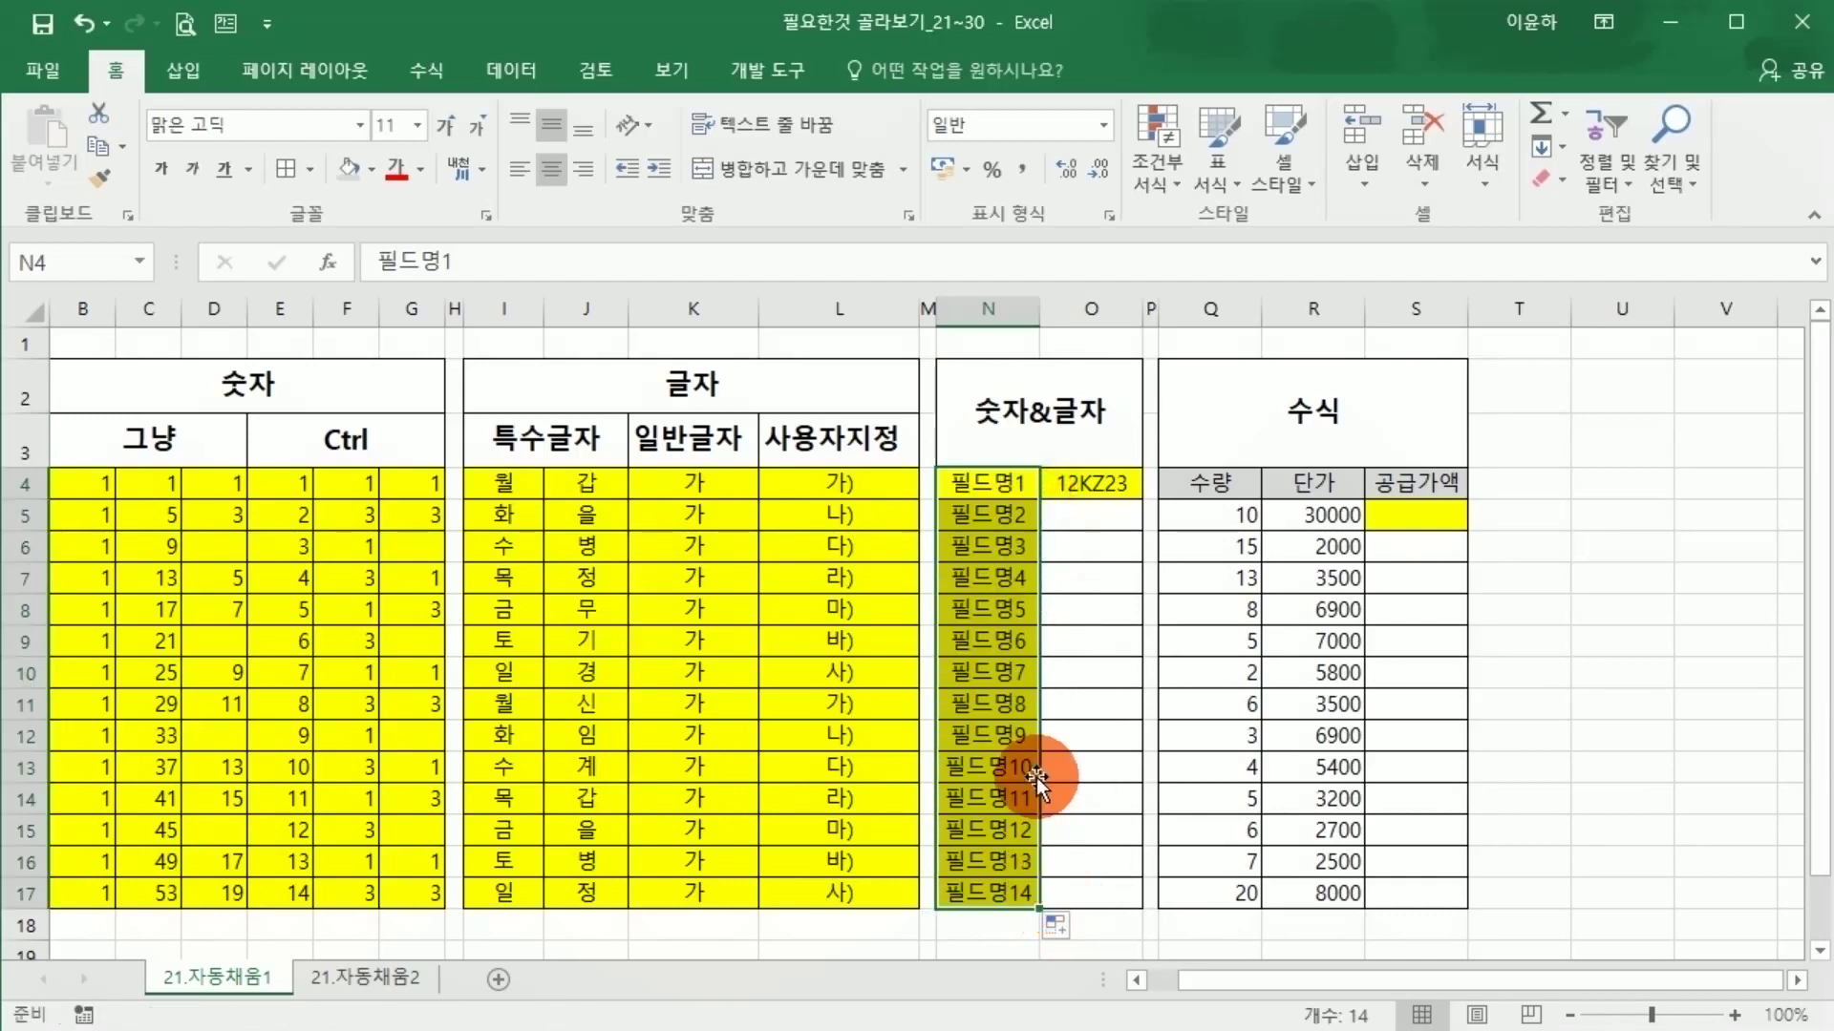
left_click(1009, 519)
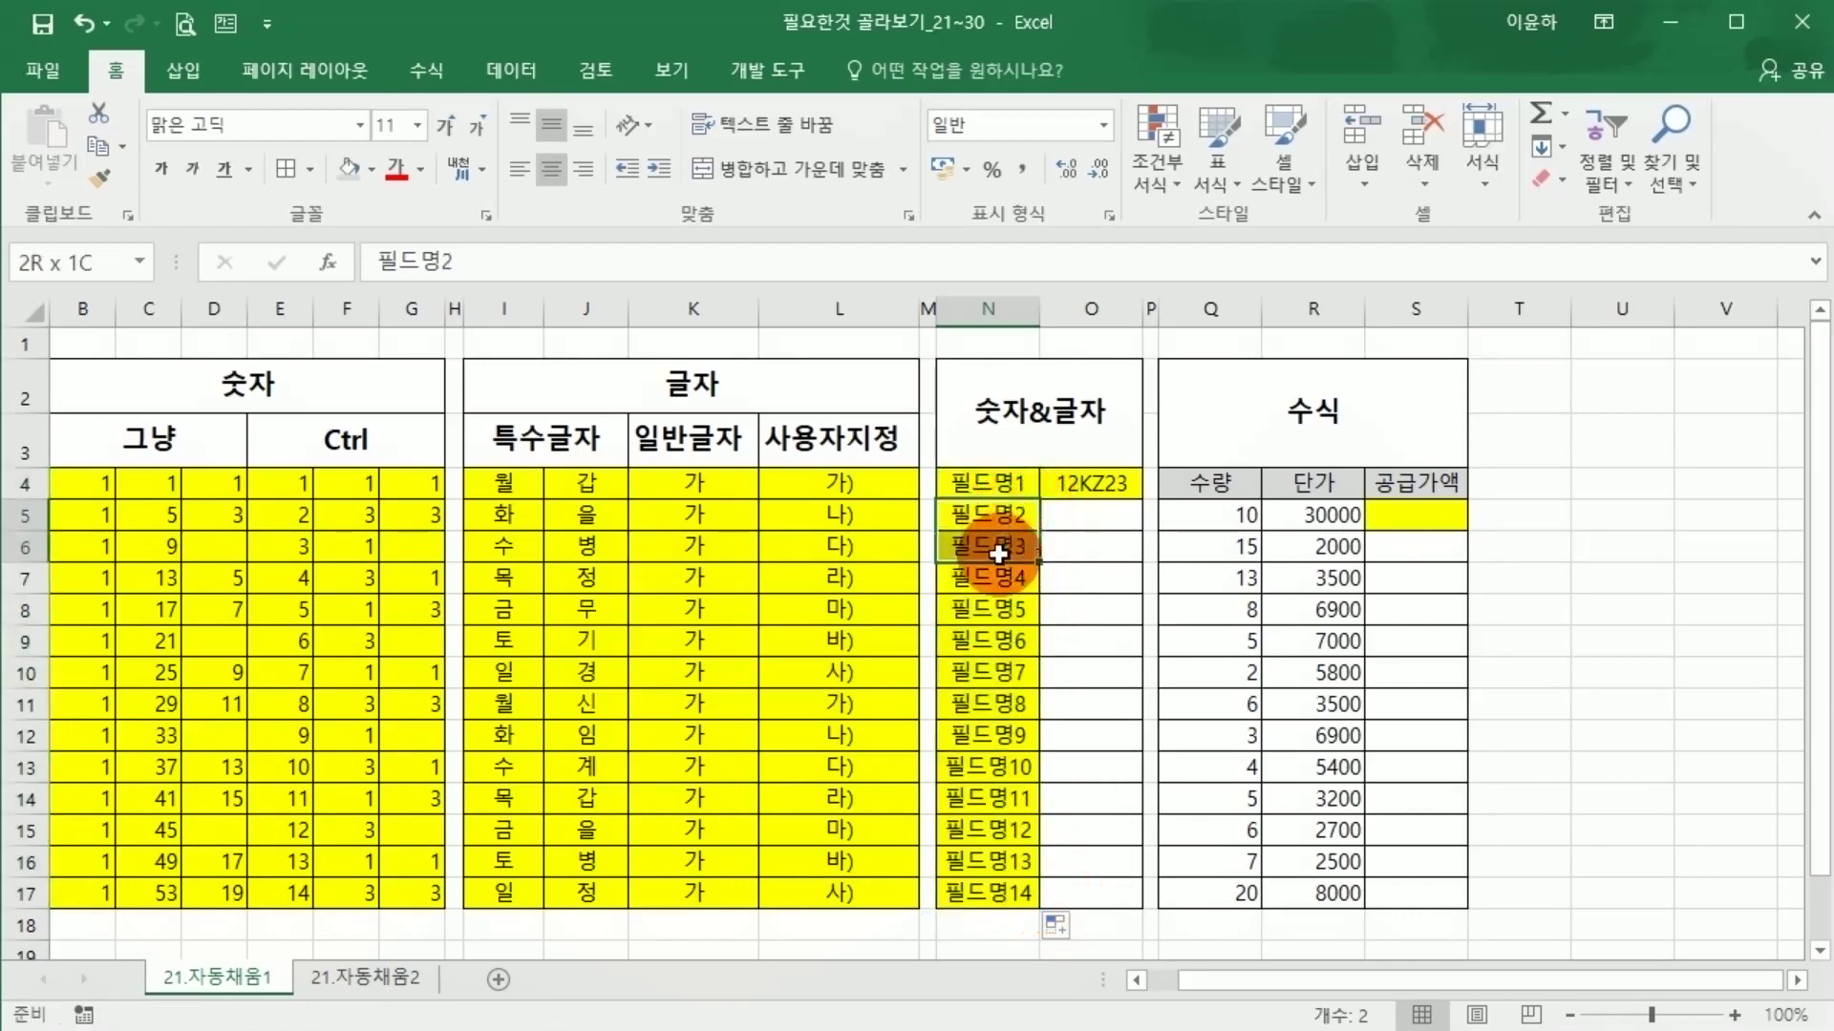
left_click(997, 549)
left_click(989, 579)
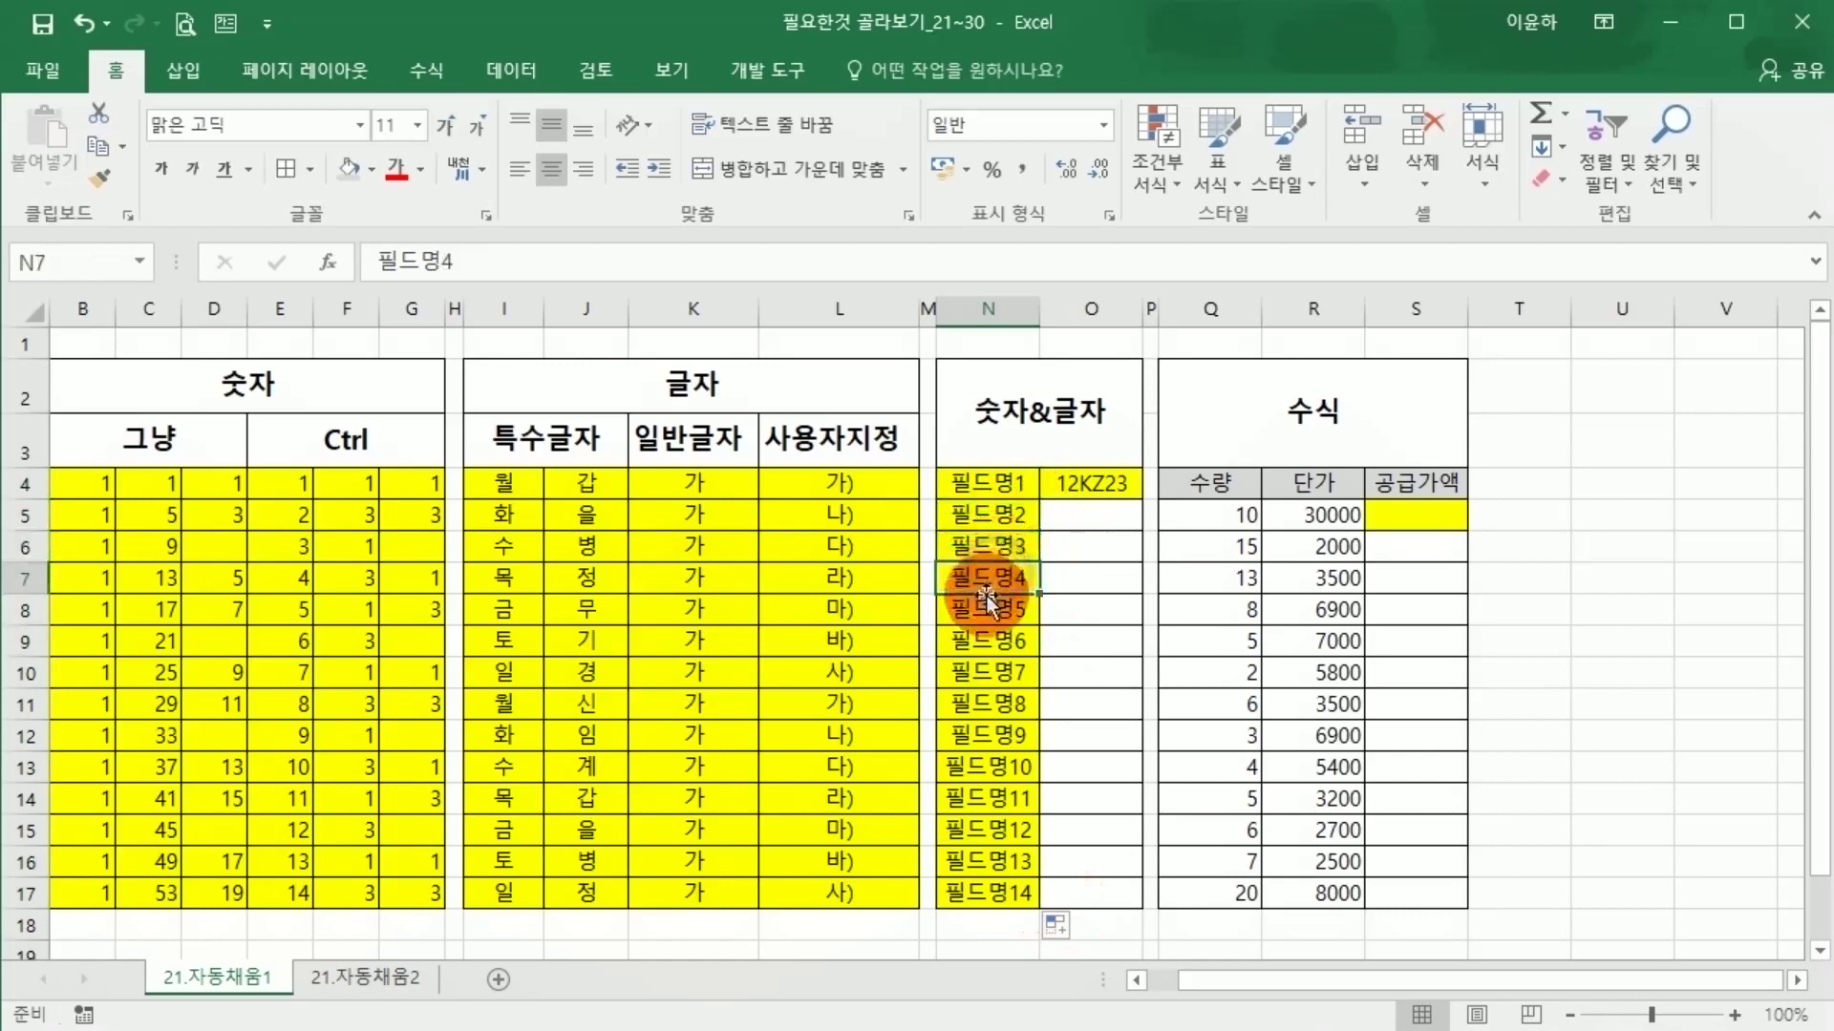
left_click(1005, 520)
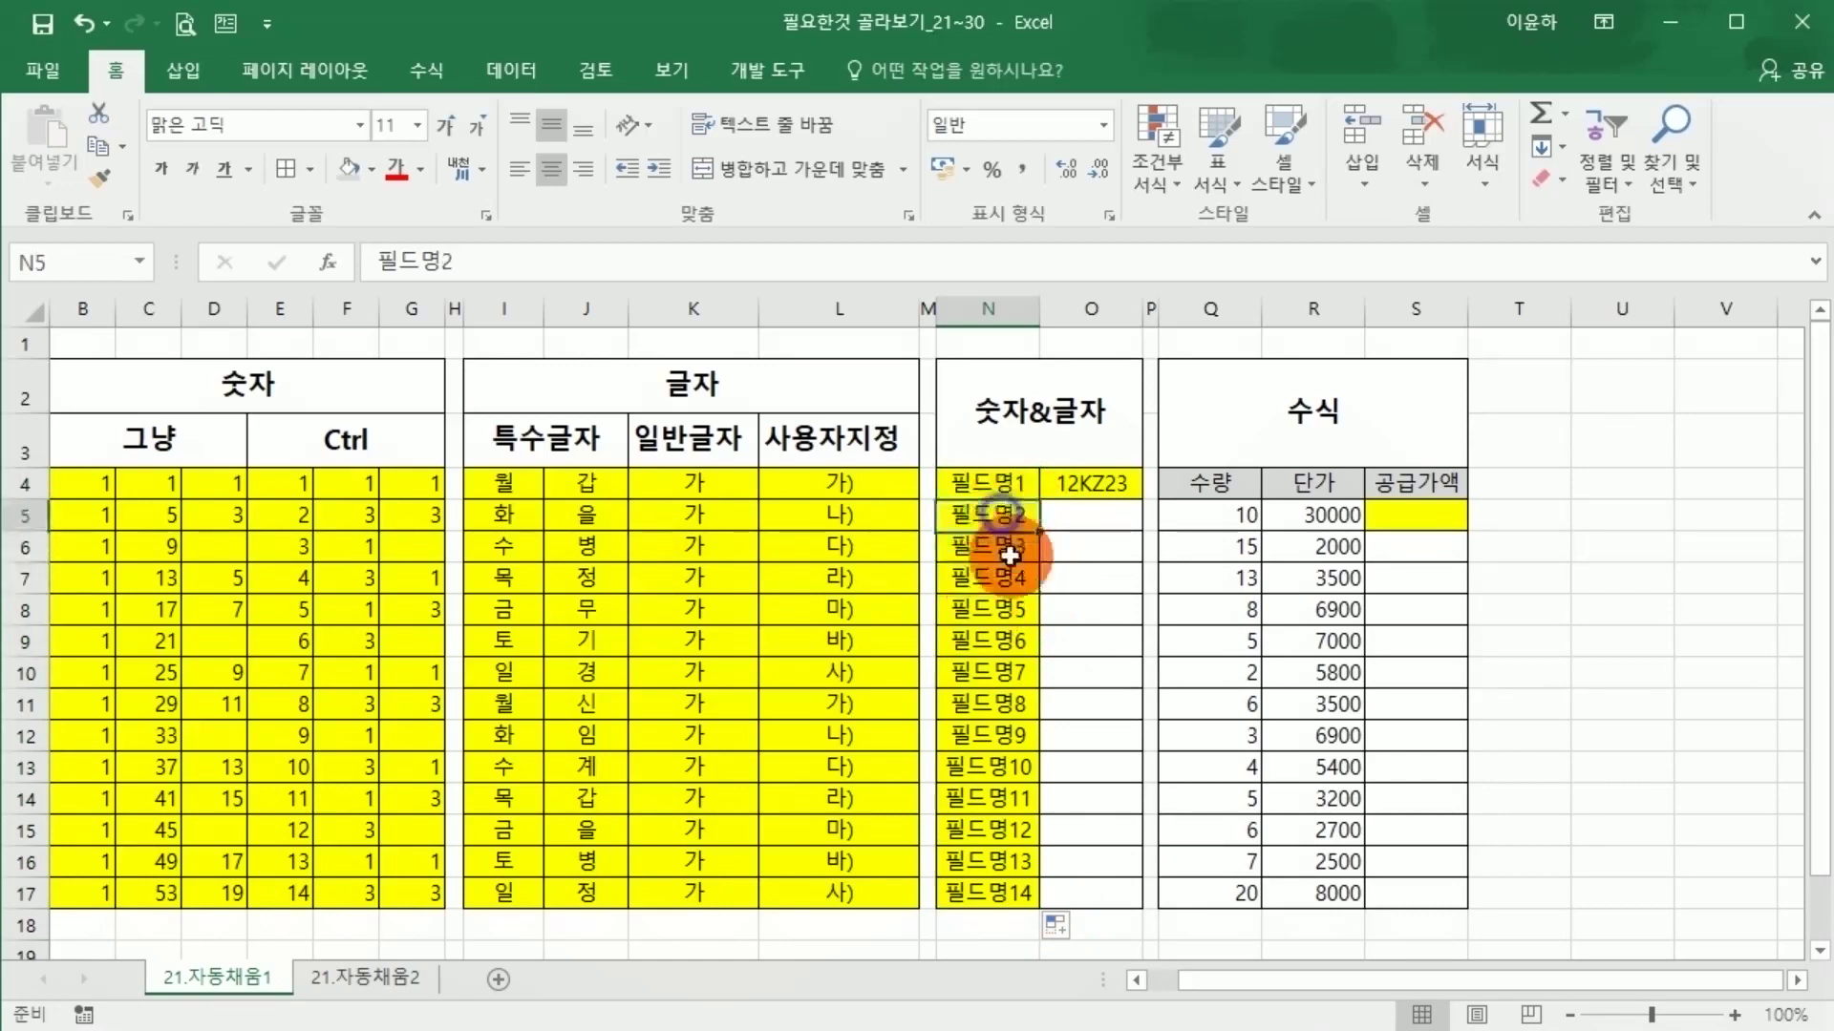
Clear N5:N17 and refill the range with identical copies of 필드명1 from N4.
left_click(1018, 488)
left_click_drag(1020, 533, 1060, 879)
key("Delete")
left_click(966, 480)
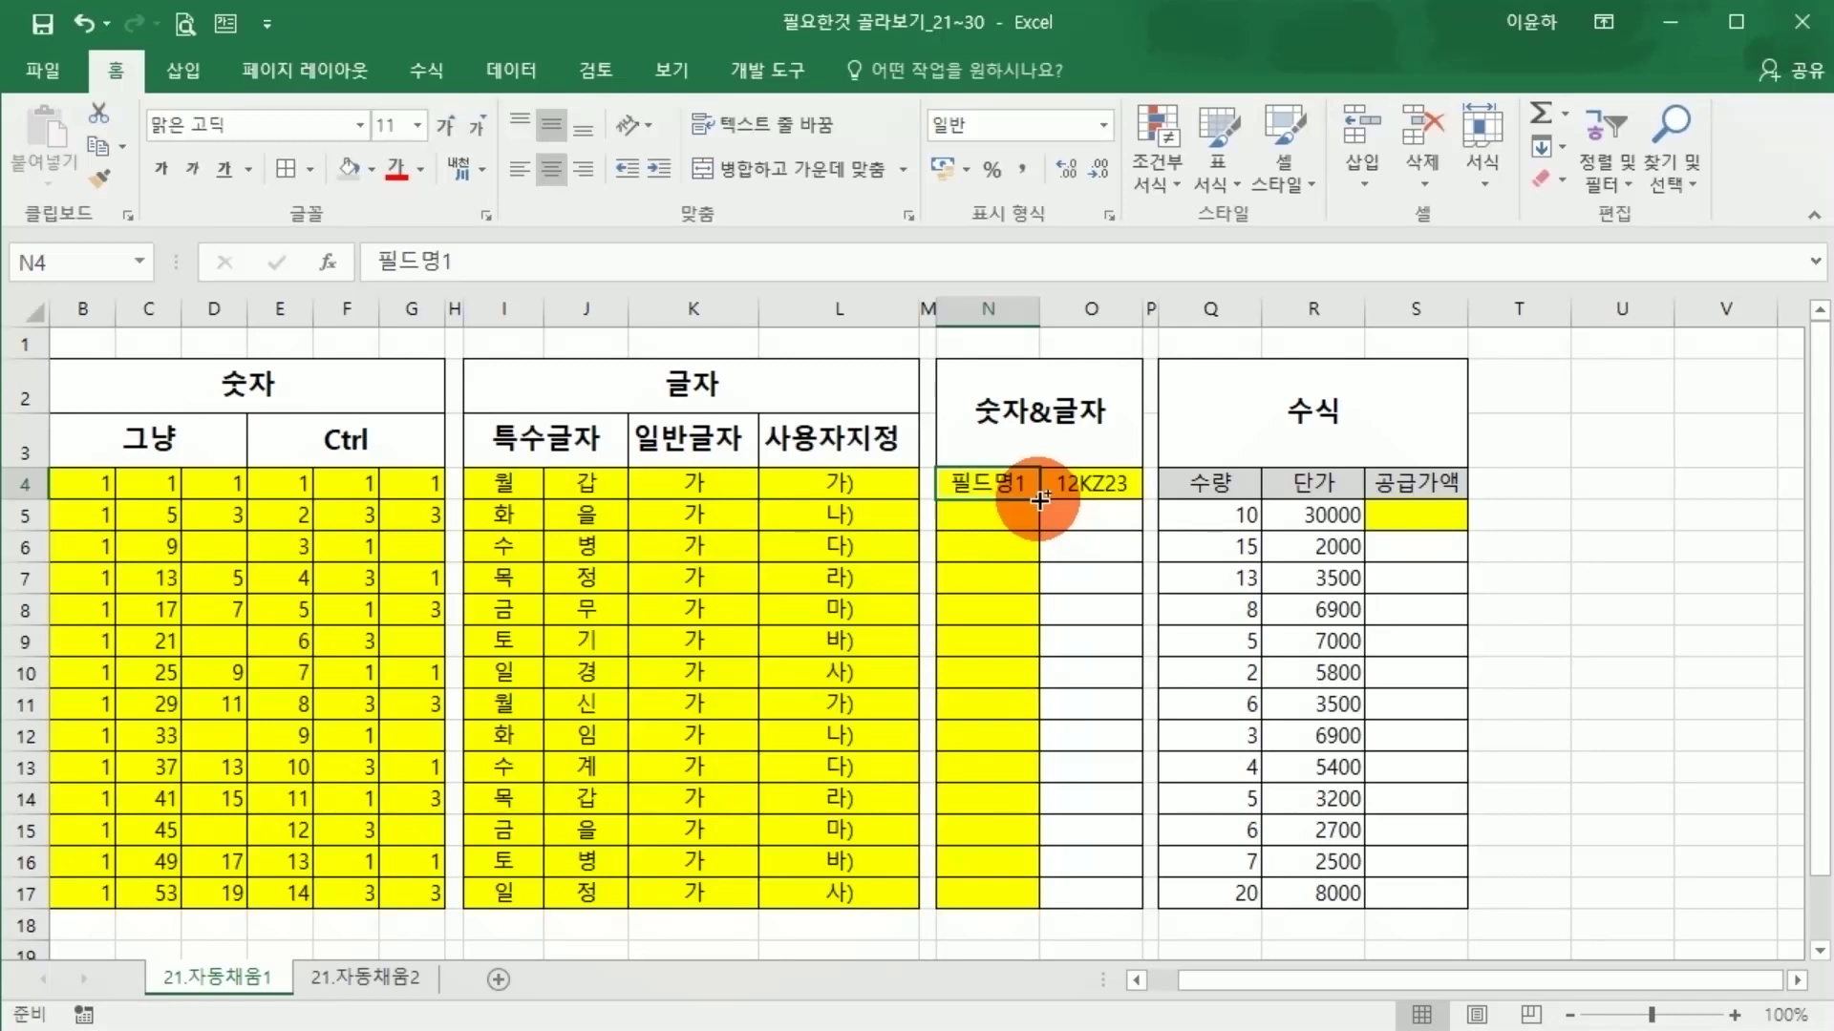
left_click_drag(1039, 497, 1026, 899)
left_click(1089, 608)
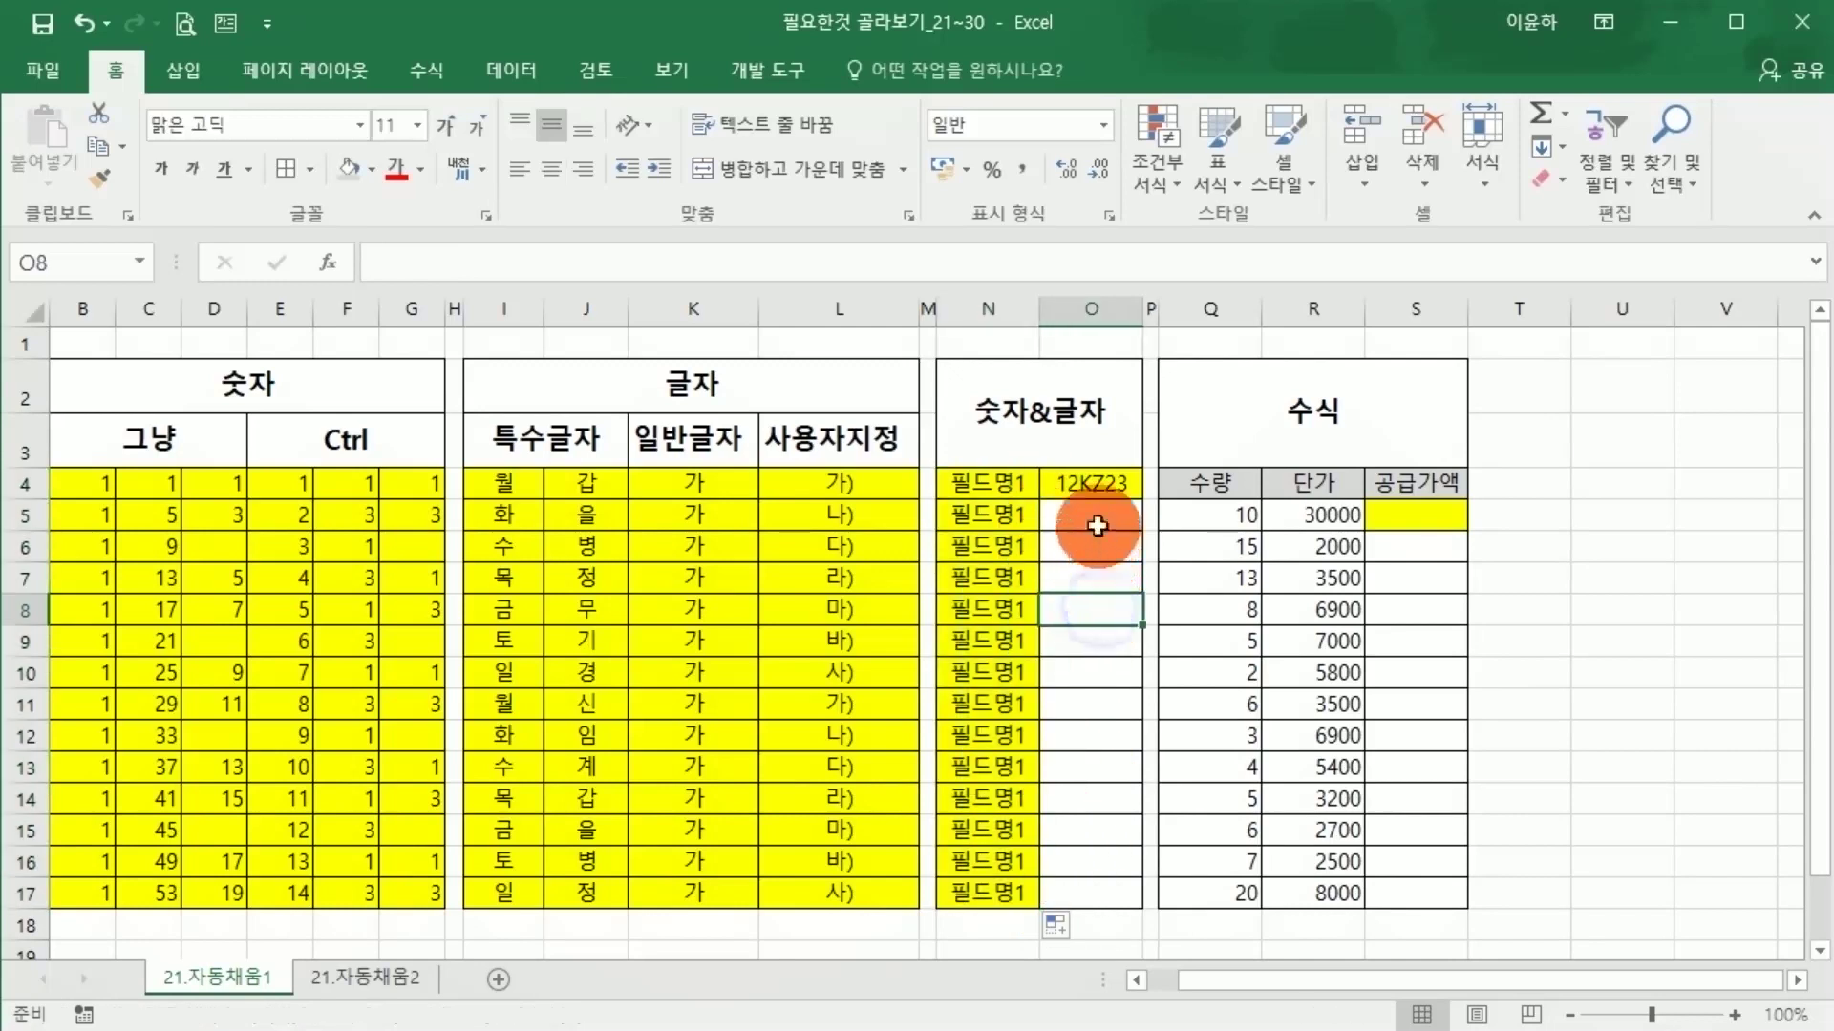
Autofill 12KZ23 from O4 down to O17 and check the filled values.
left_click(1070, 487)
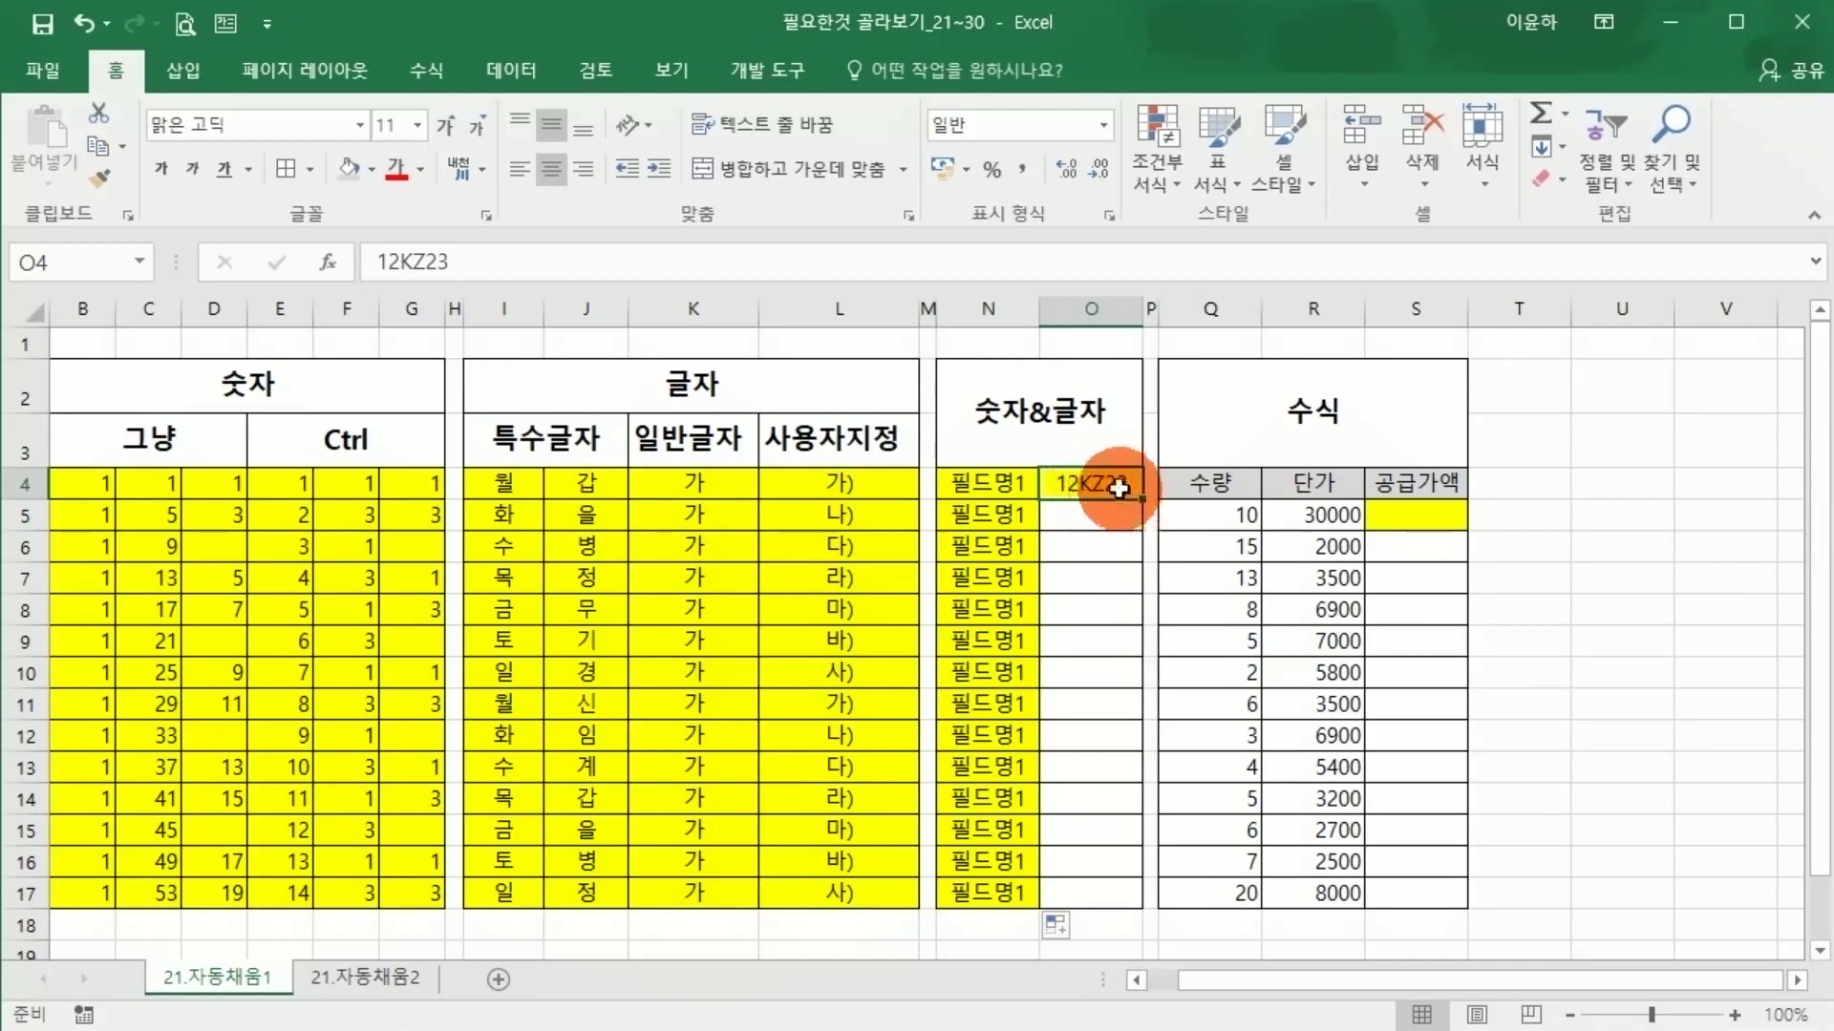
left_click_drag(1143, 501, 1144, 903)
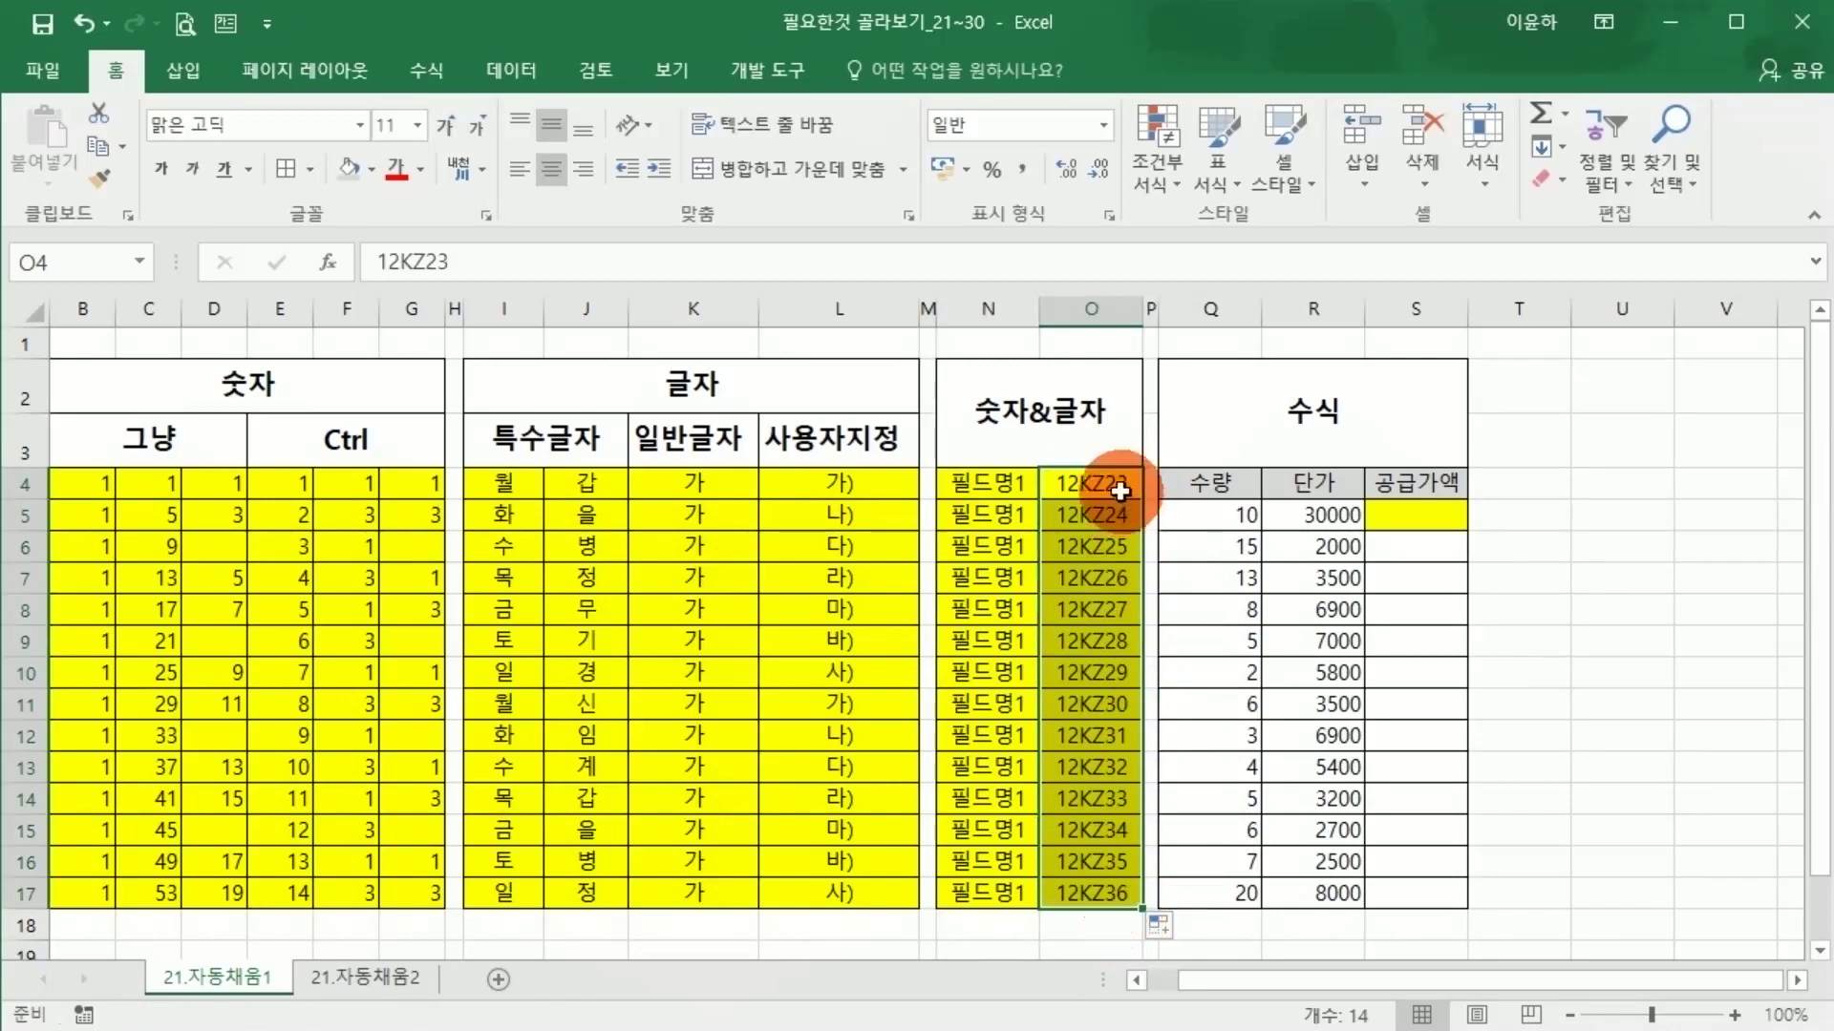
left_click_drag(1113, 609, 1116, 672)
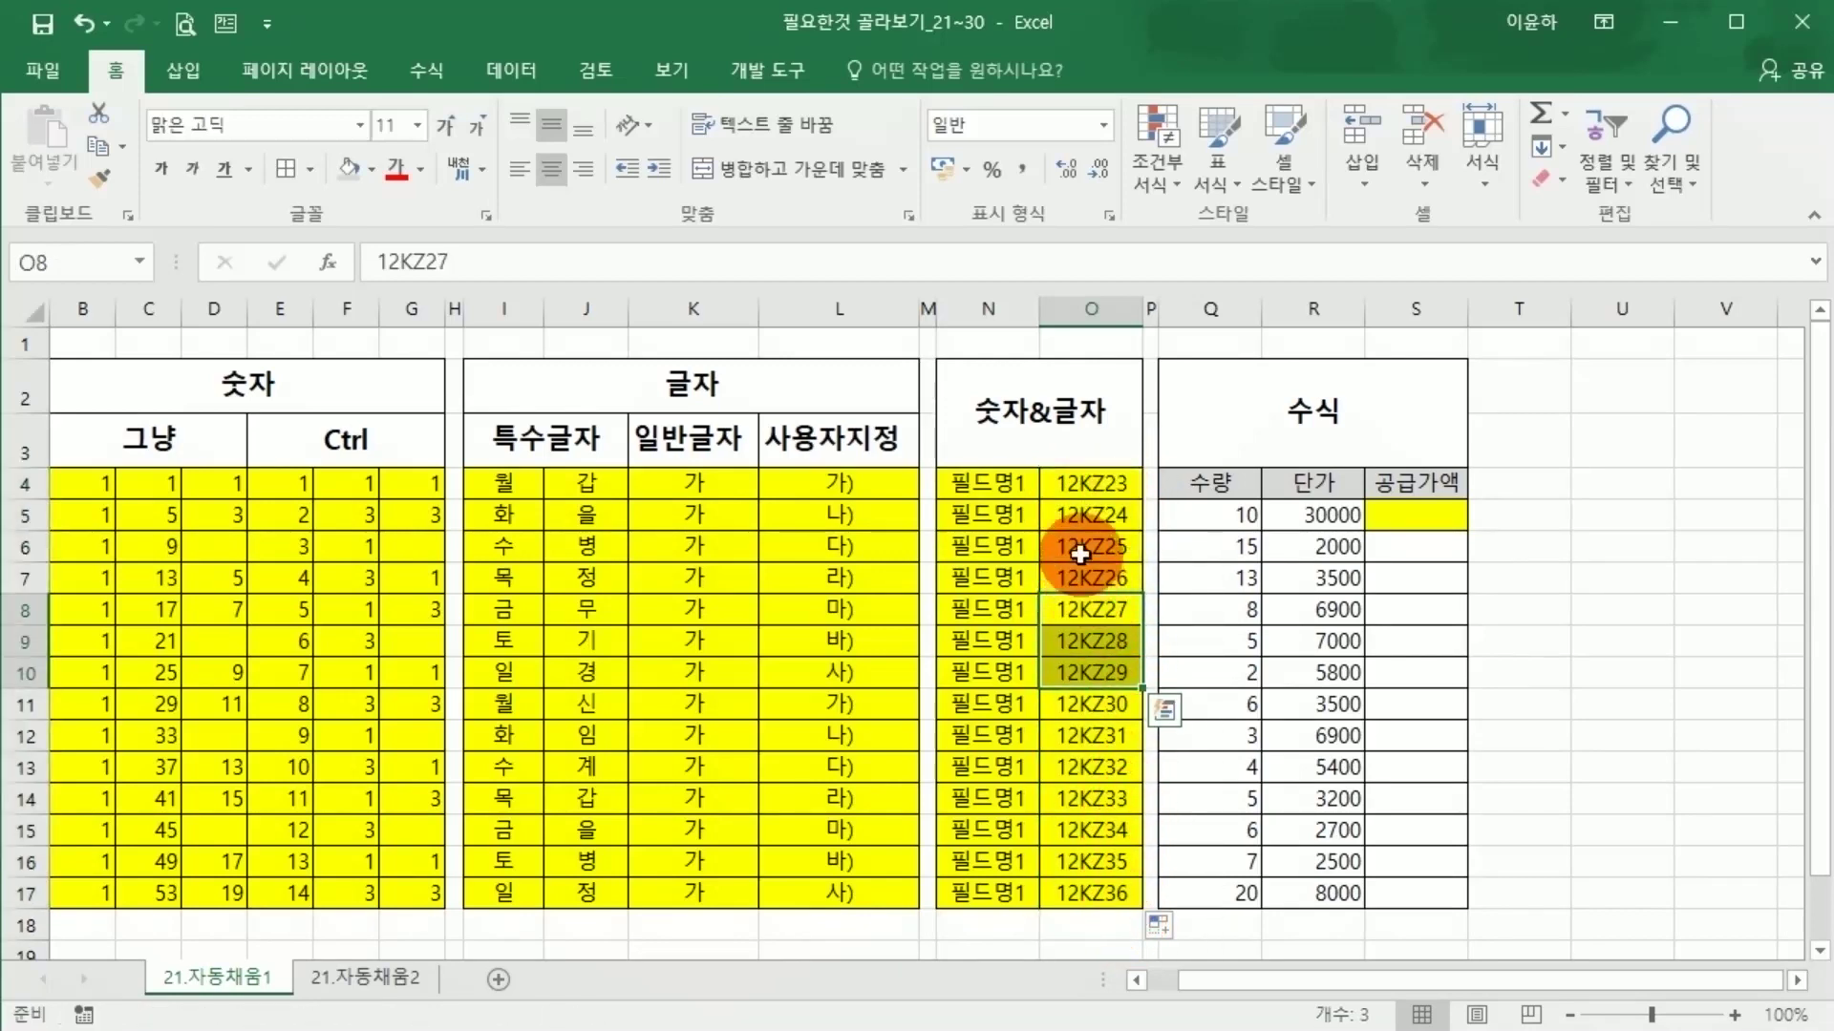
Enter the formula =Q5*R5 in S5 to calculate 공급가액 from 수량 and 단가.
left_click(1275, 581)
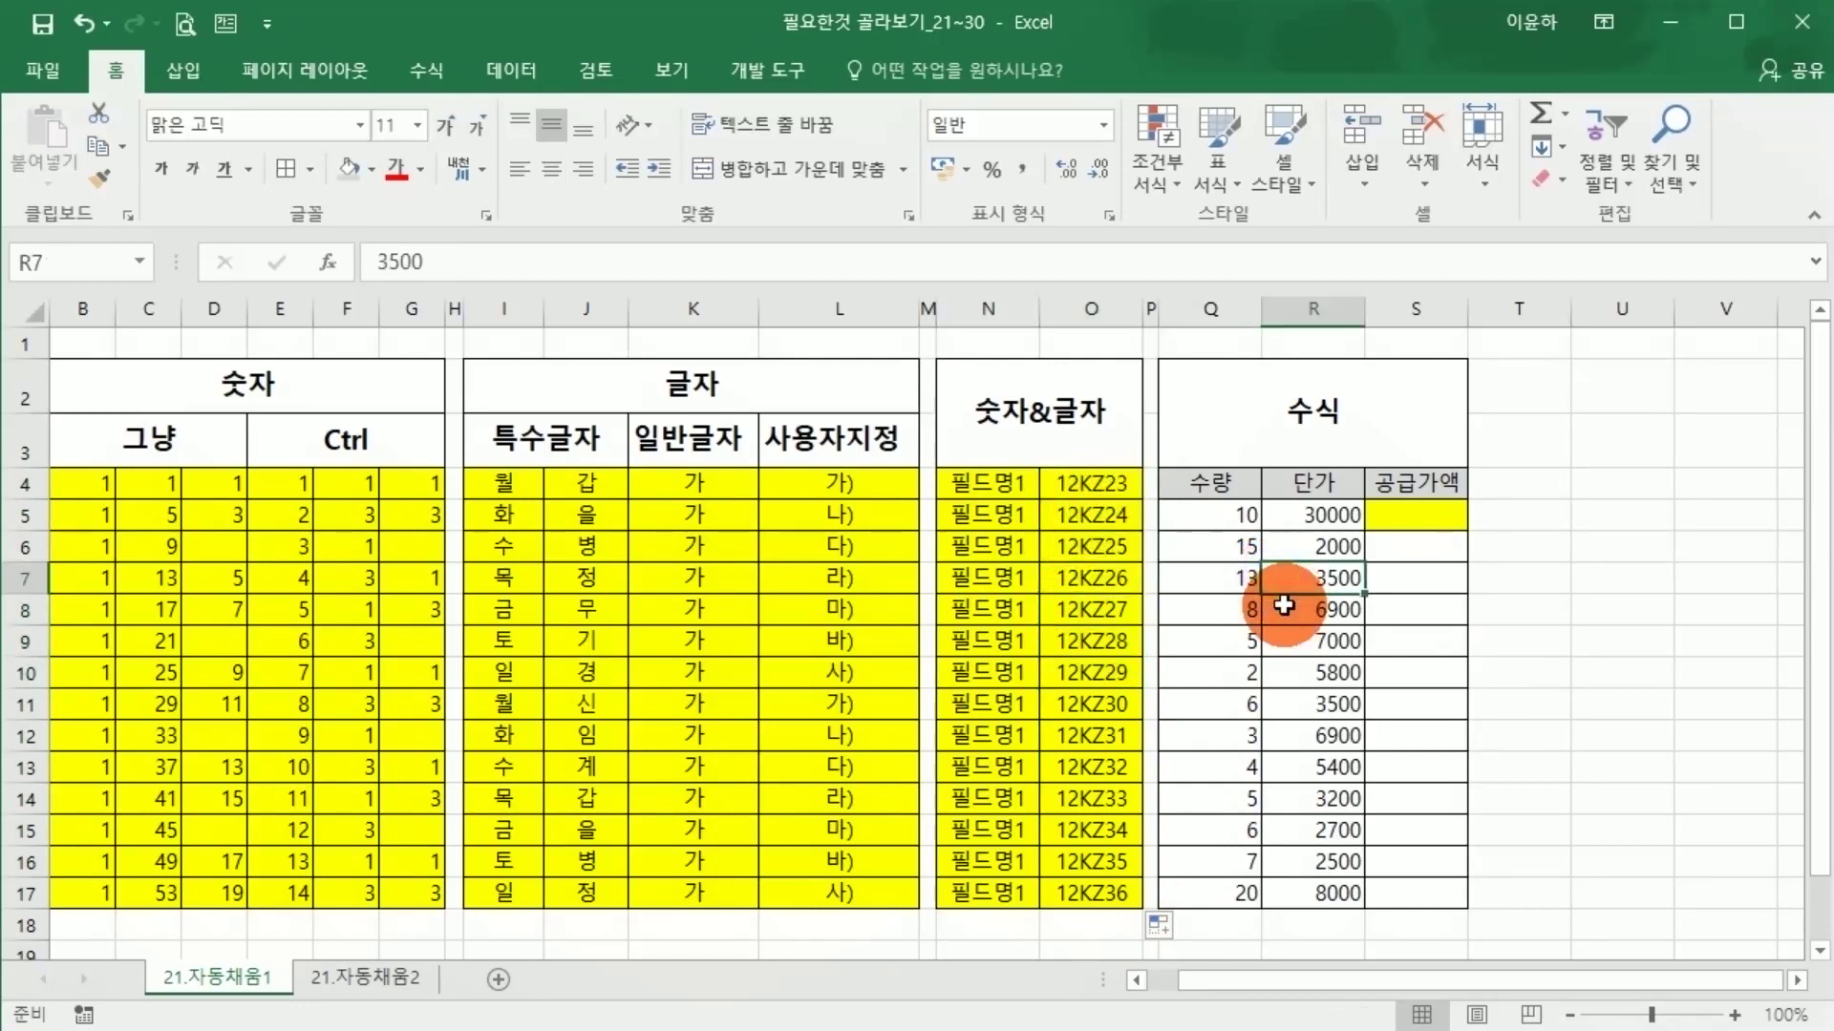
left_click(1293, 634)
left_click(1291, 576)
left_click(1288, 421)
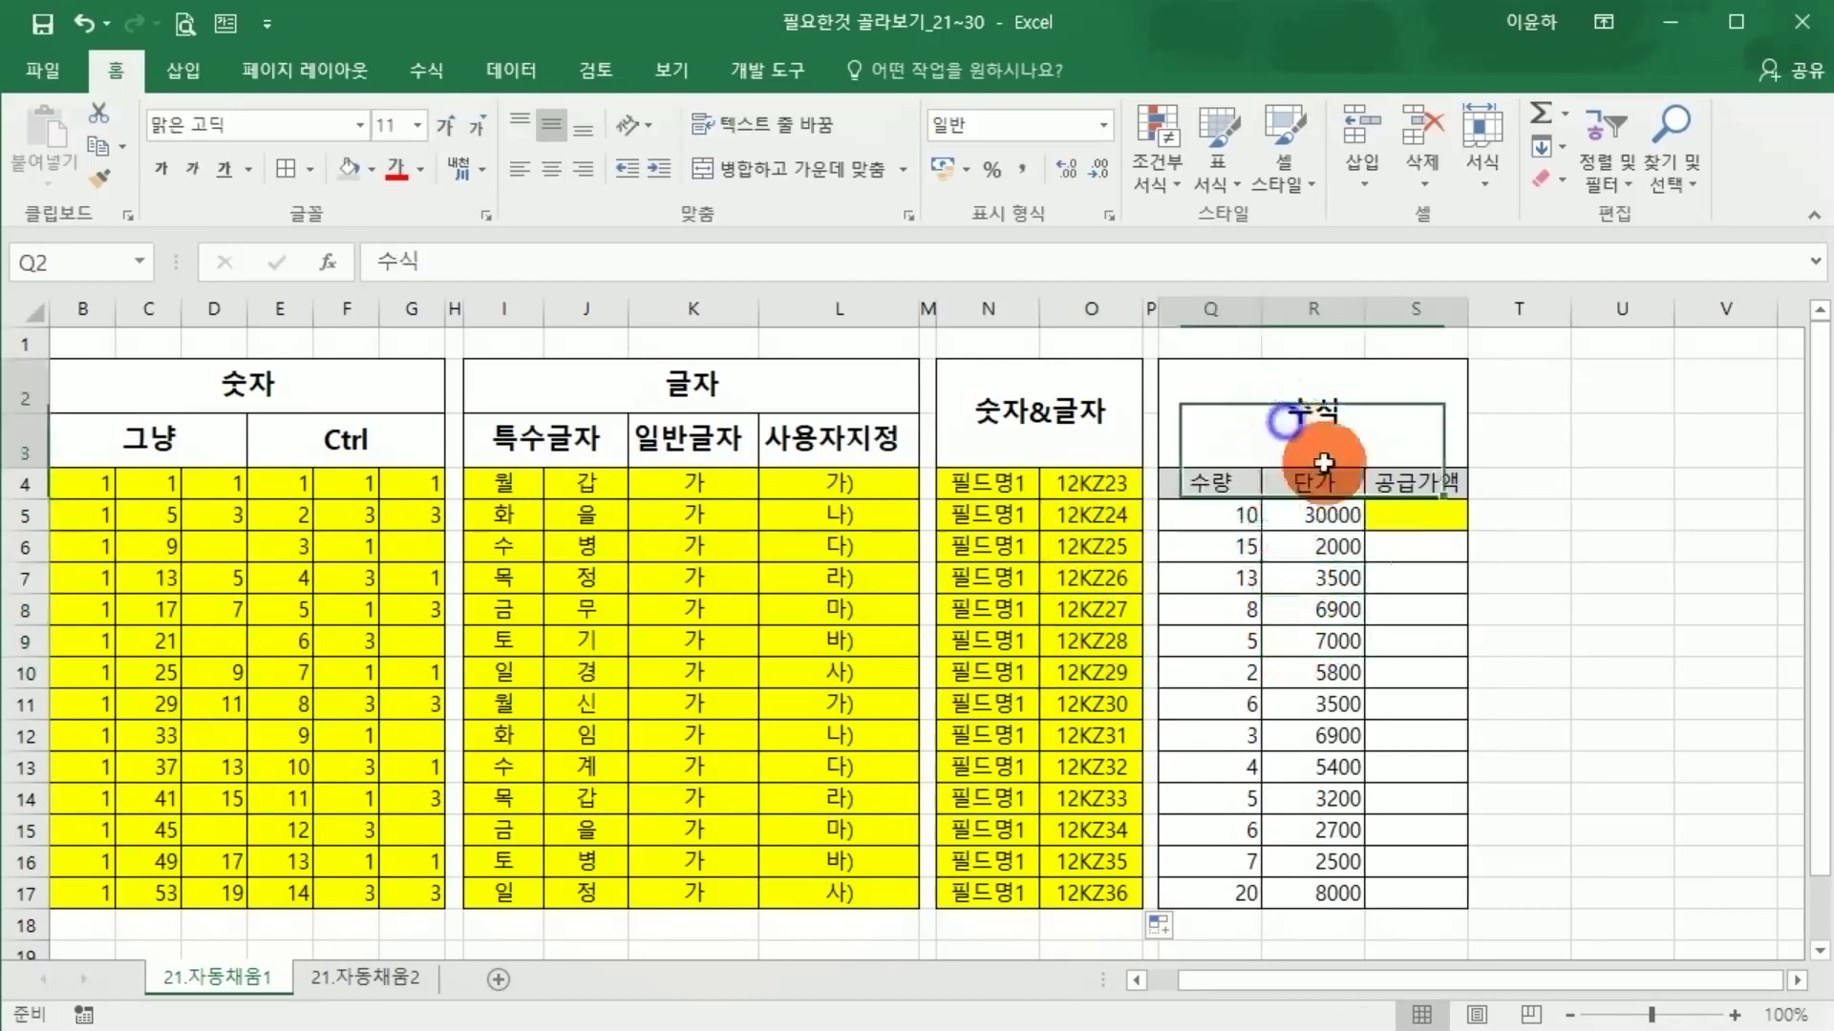
left_click(1387, 510)
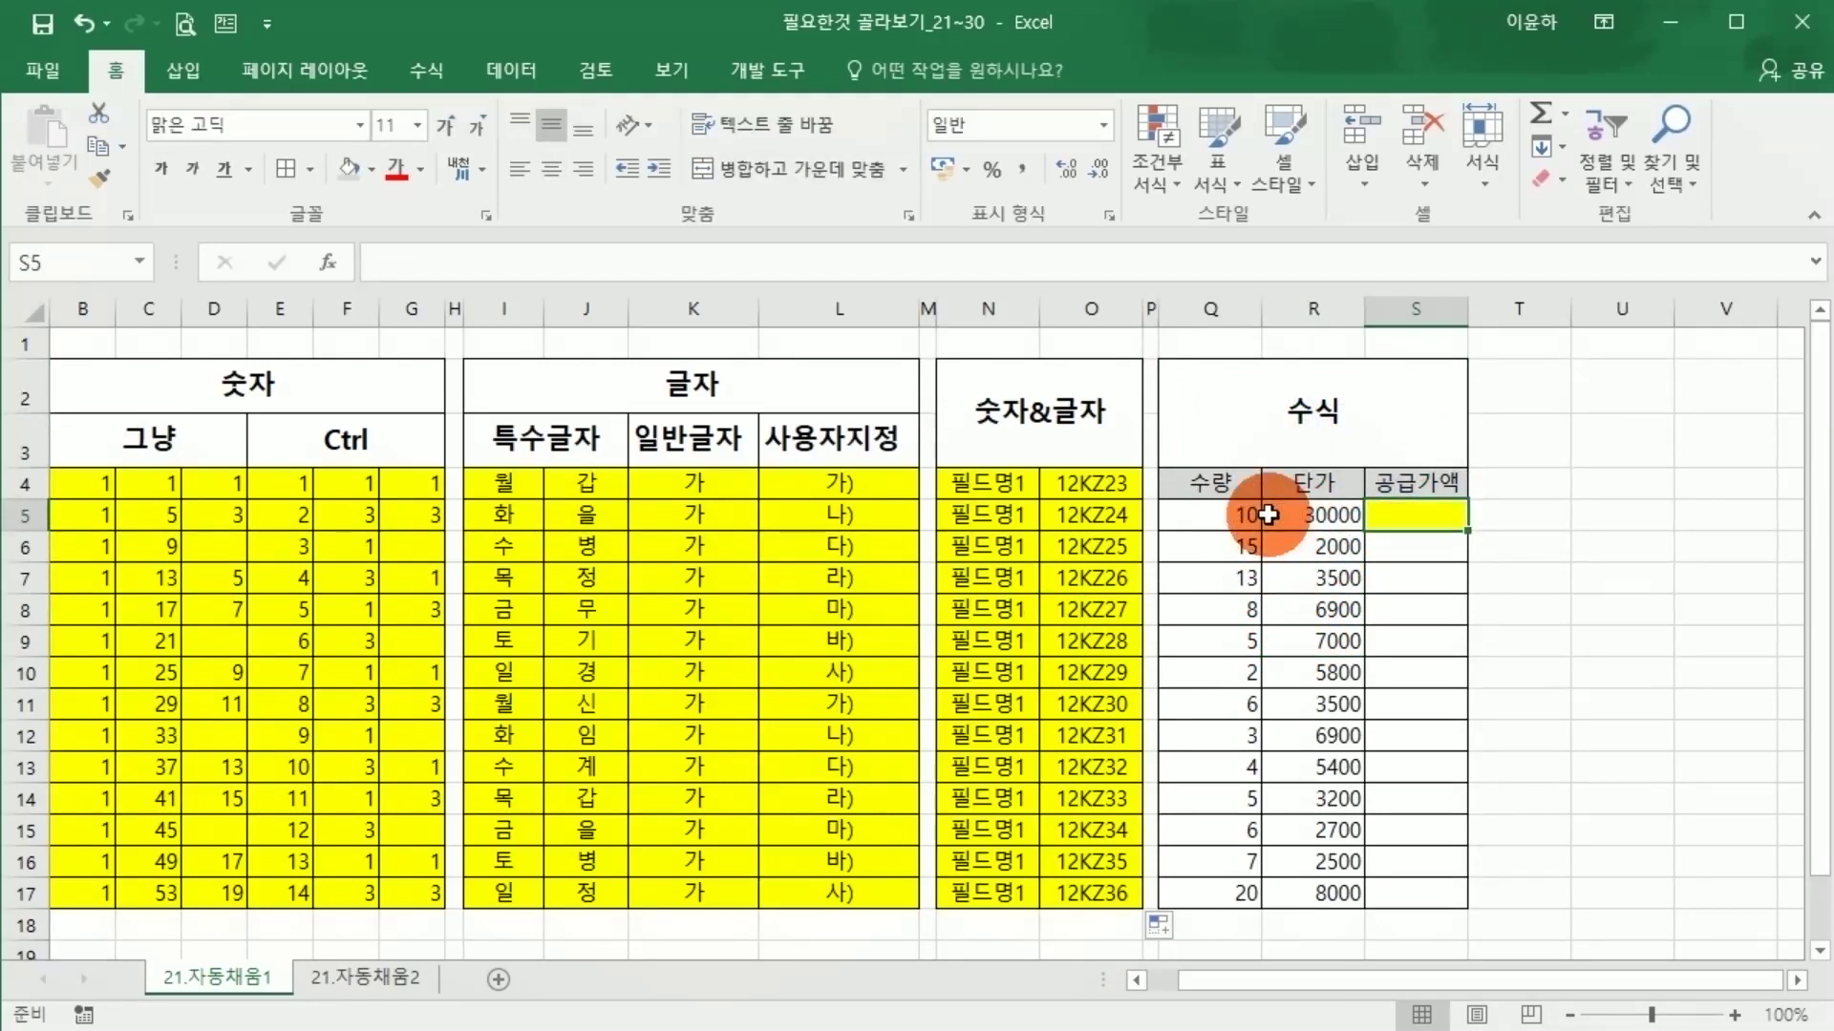
type("=")
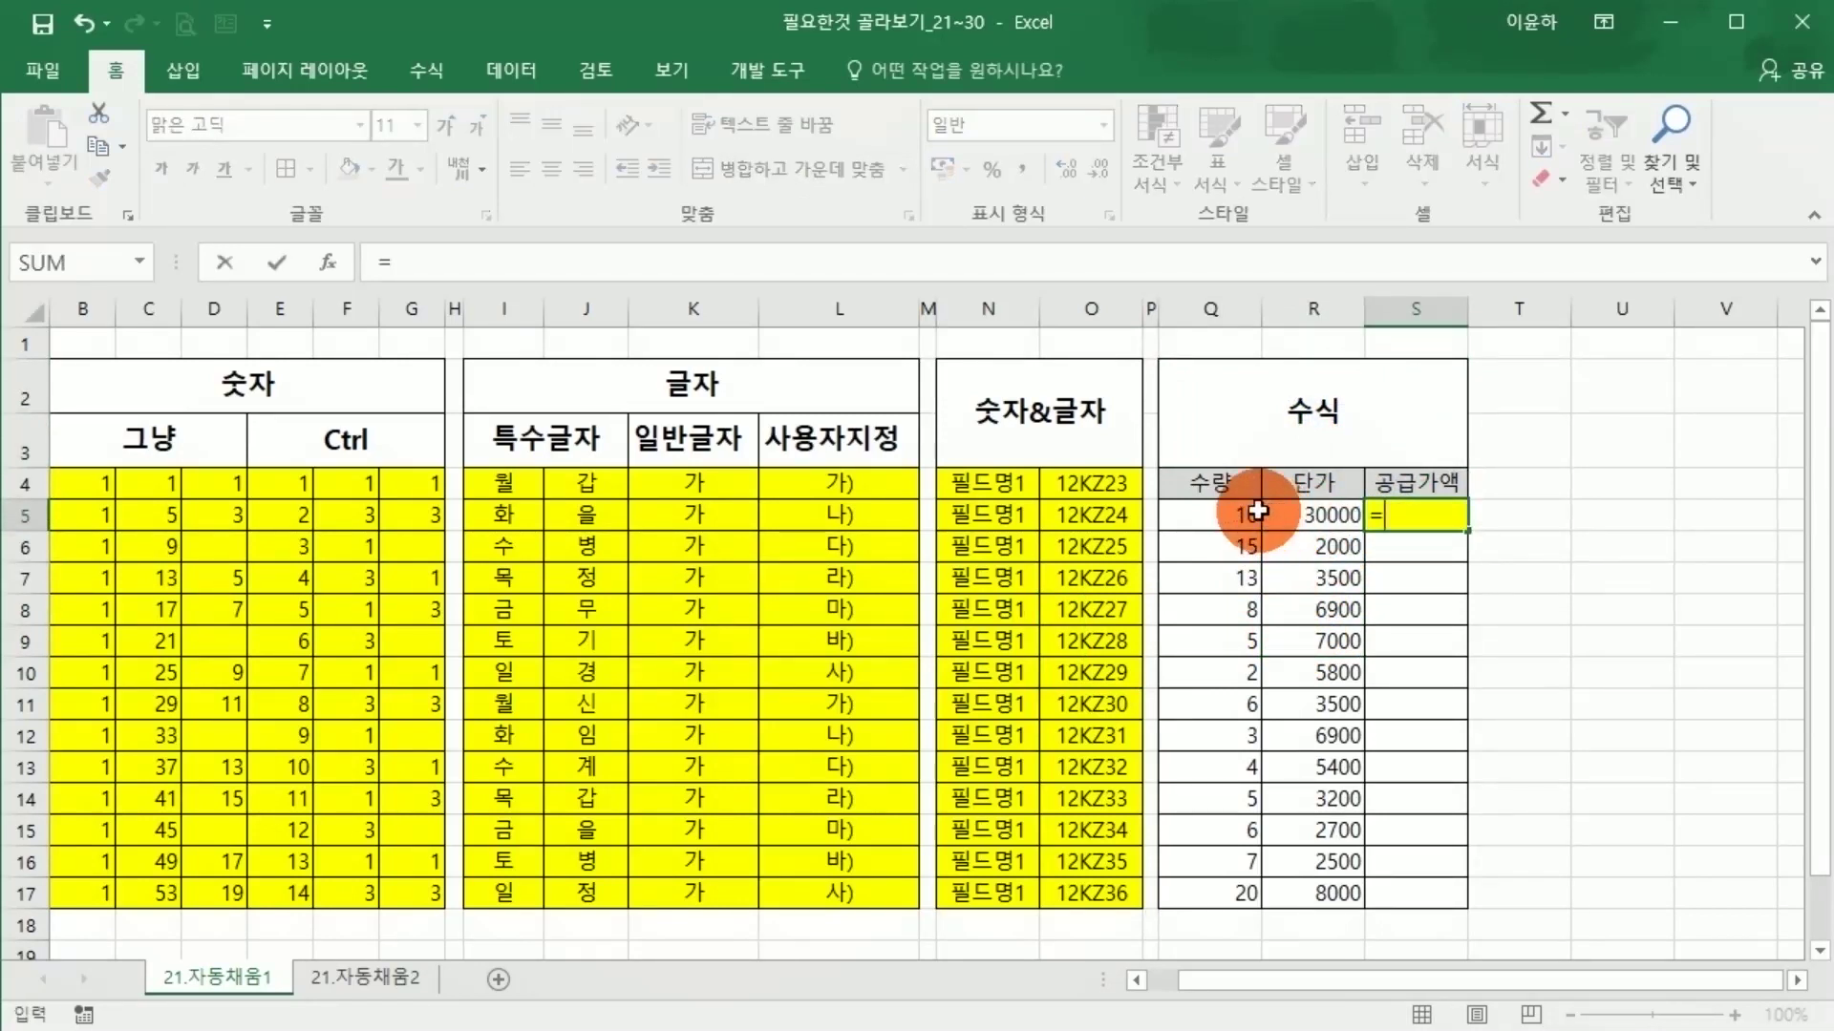
left_click(1255, 512)
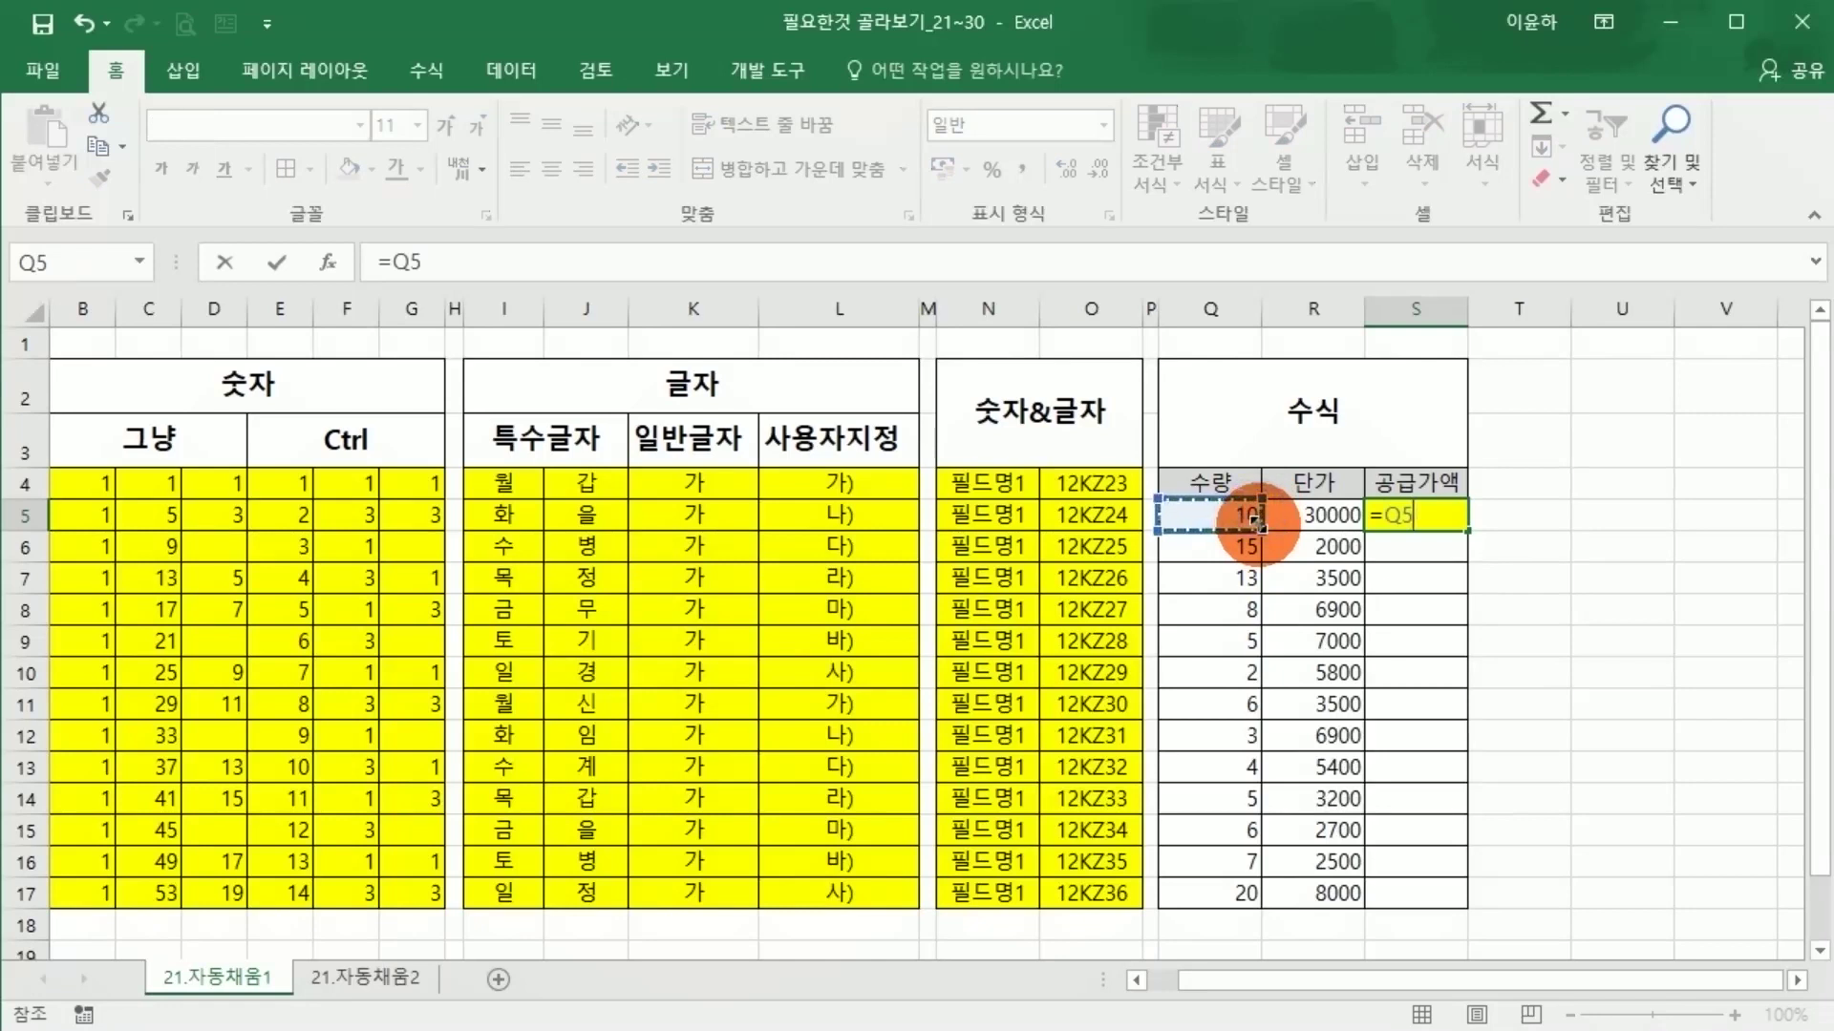
left_click(1280, 521)
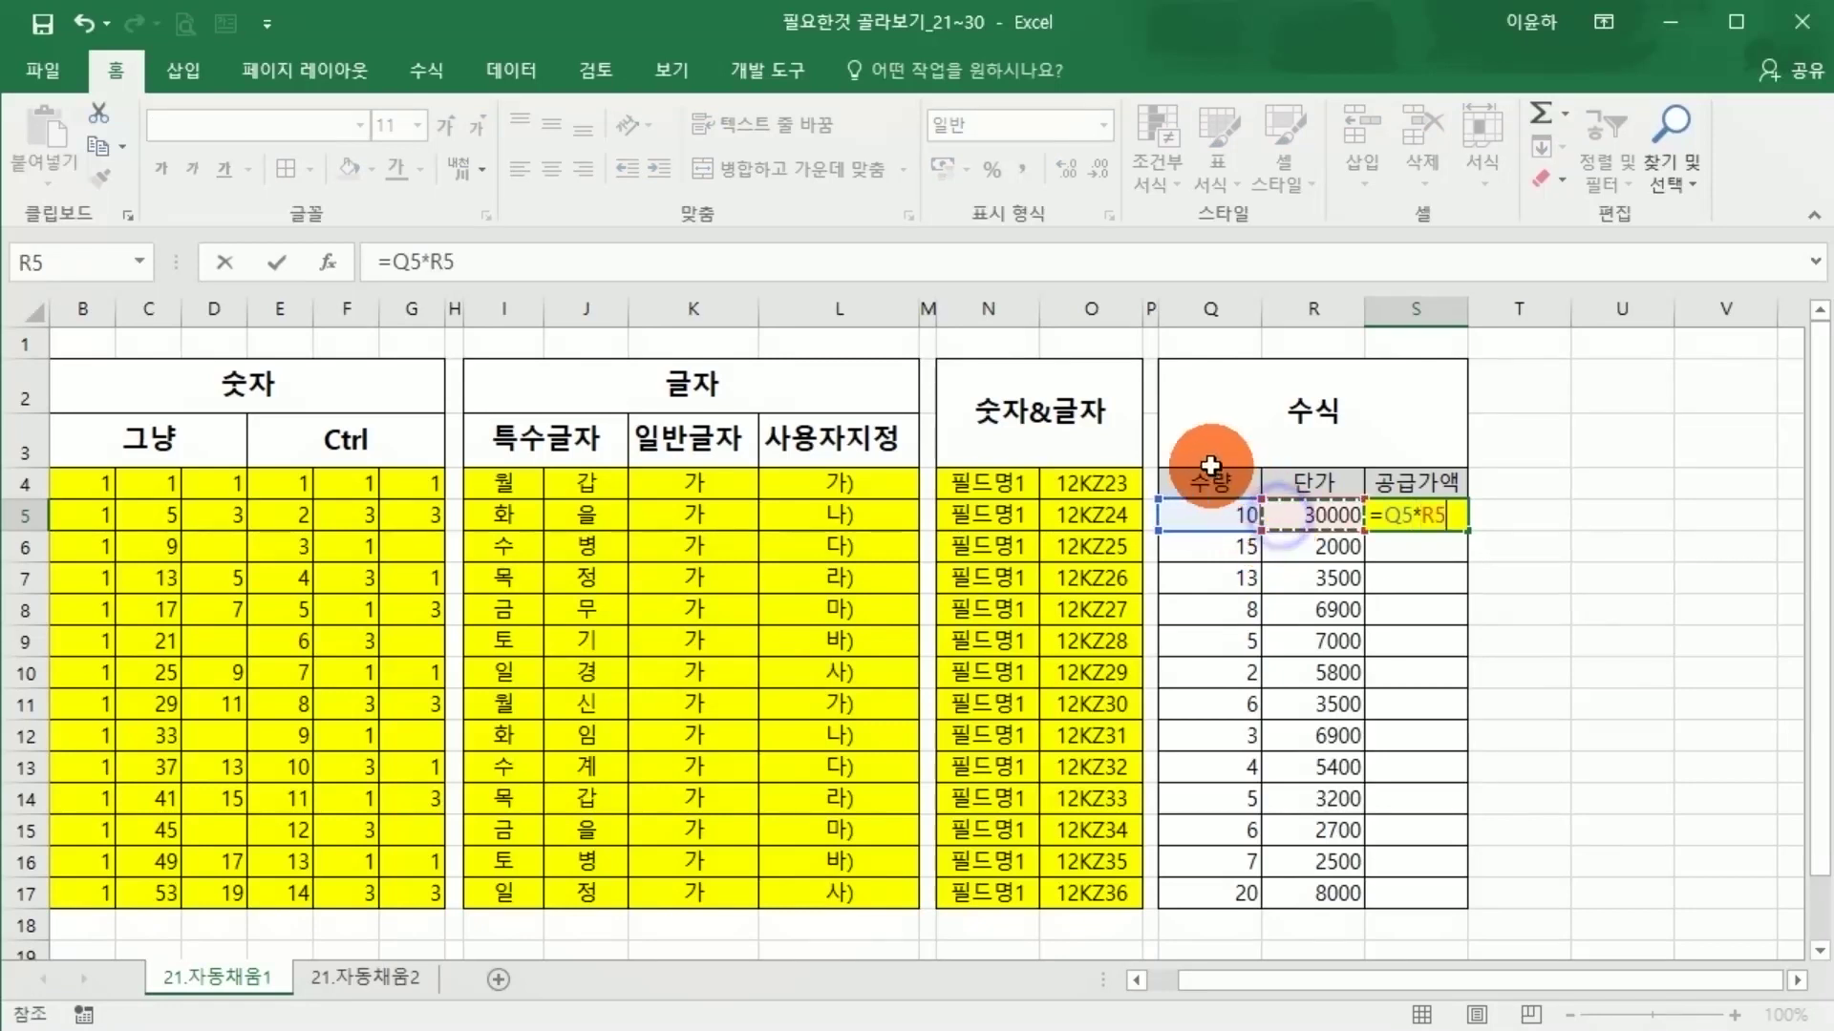
key("Return")
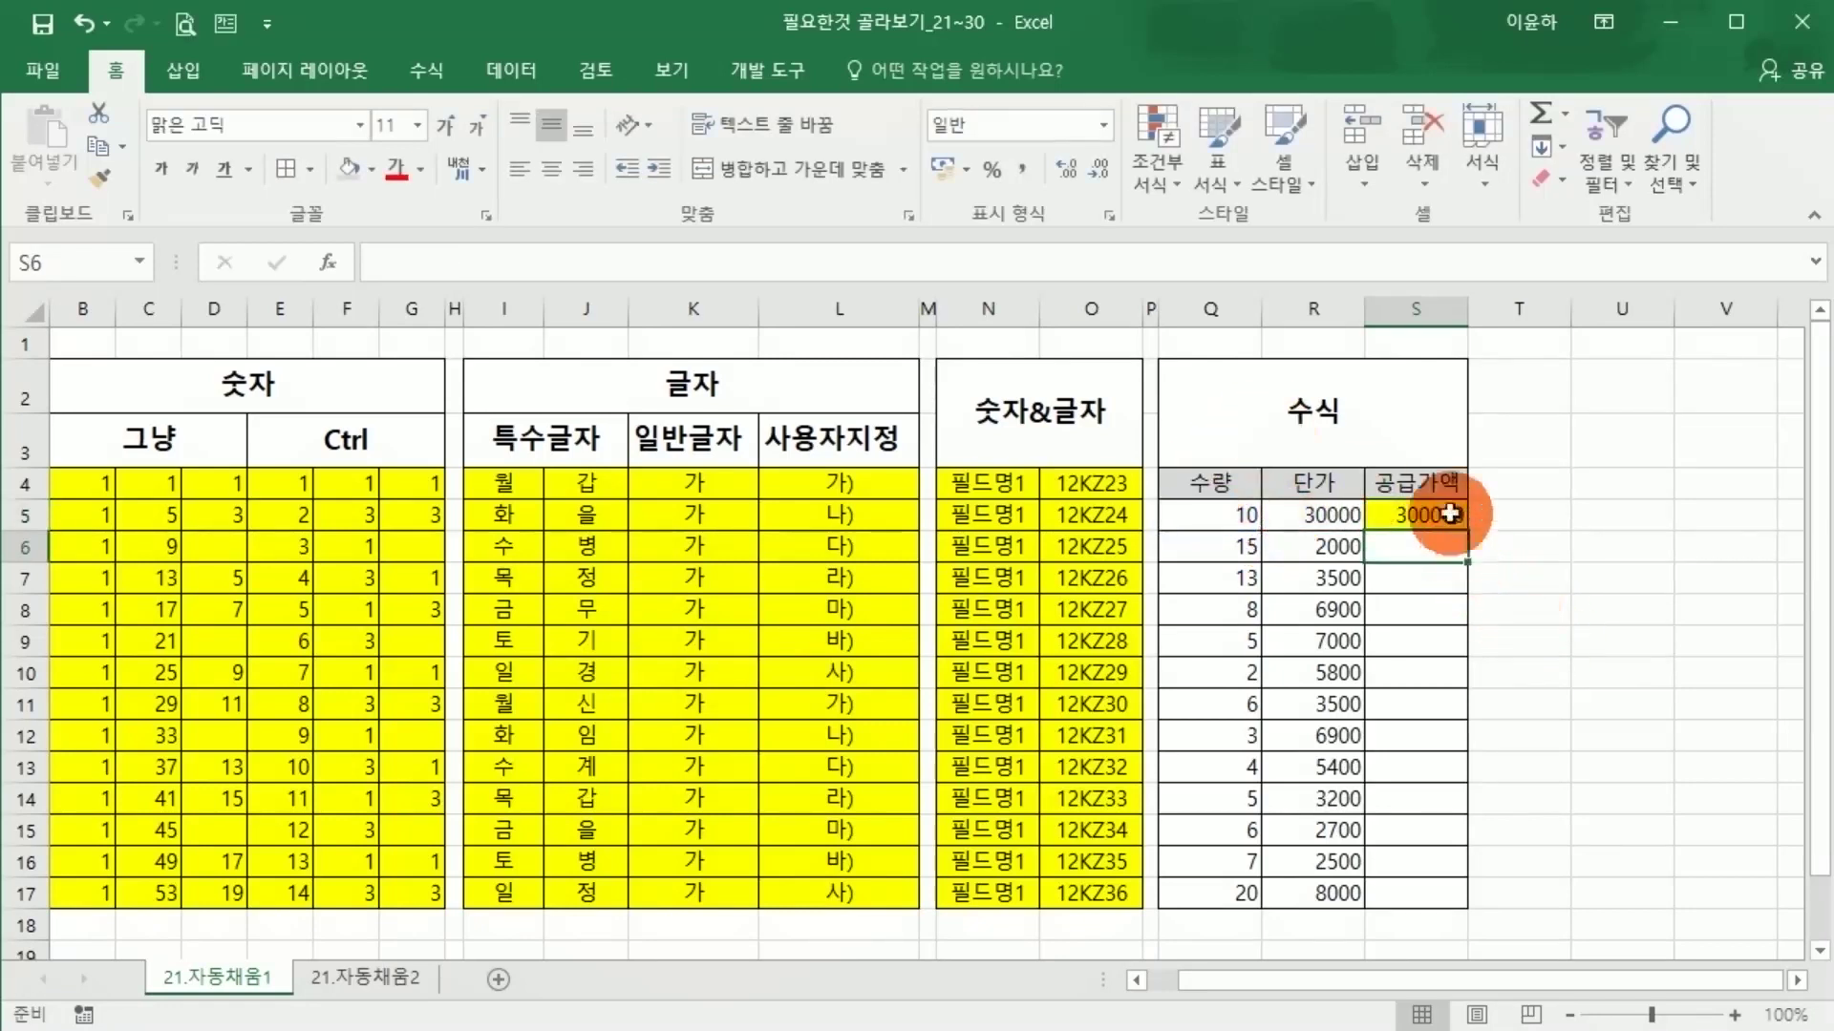
Autofill the formula from S5 down to S17 and check the row references in the filled cells.
left_click(1413, 516)
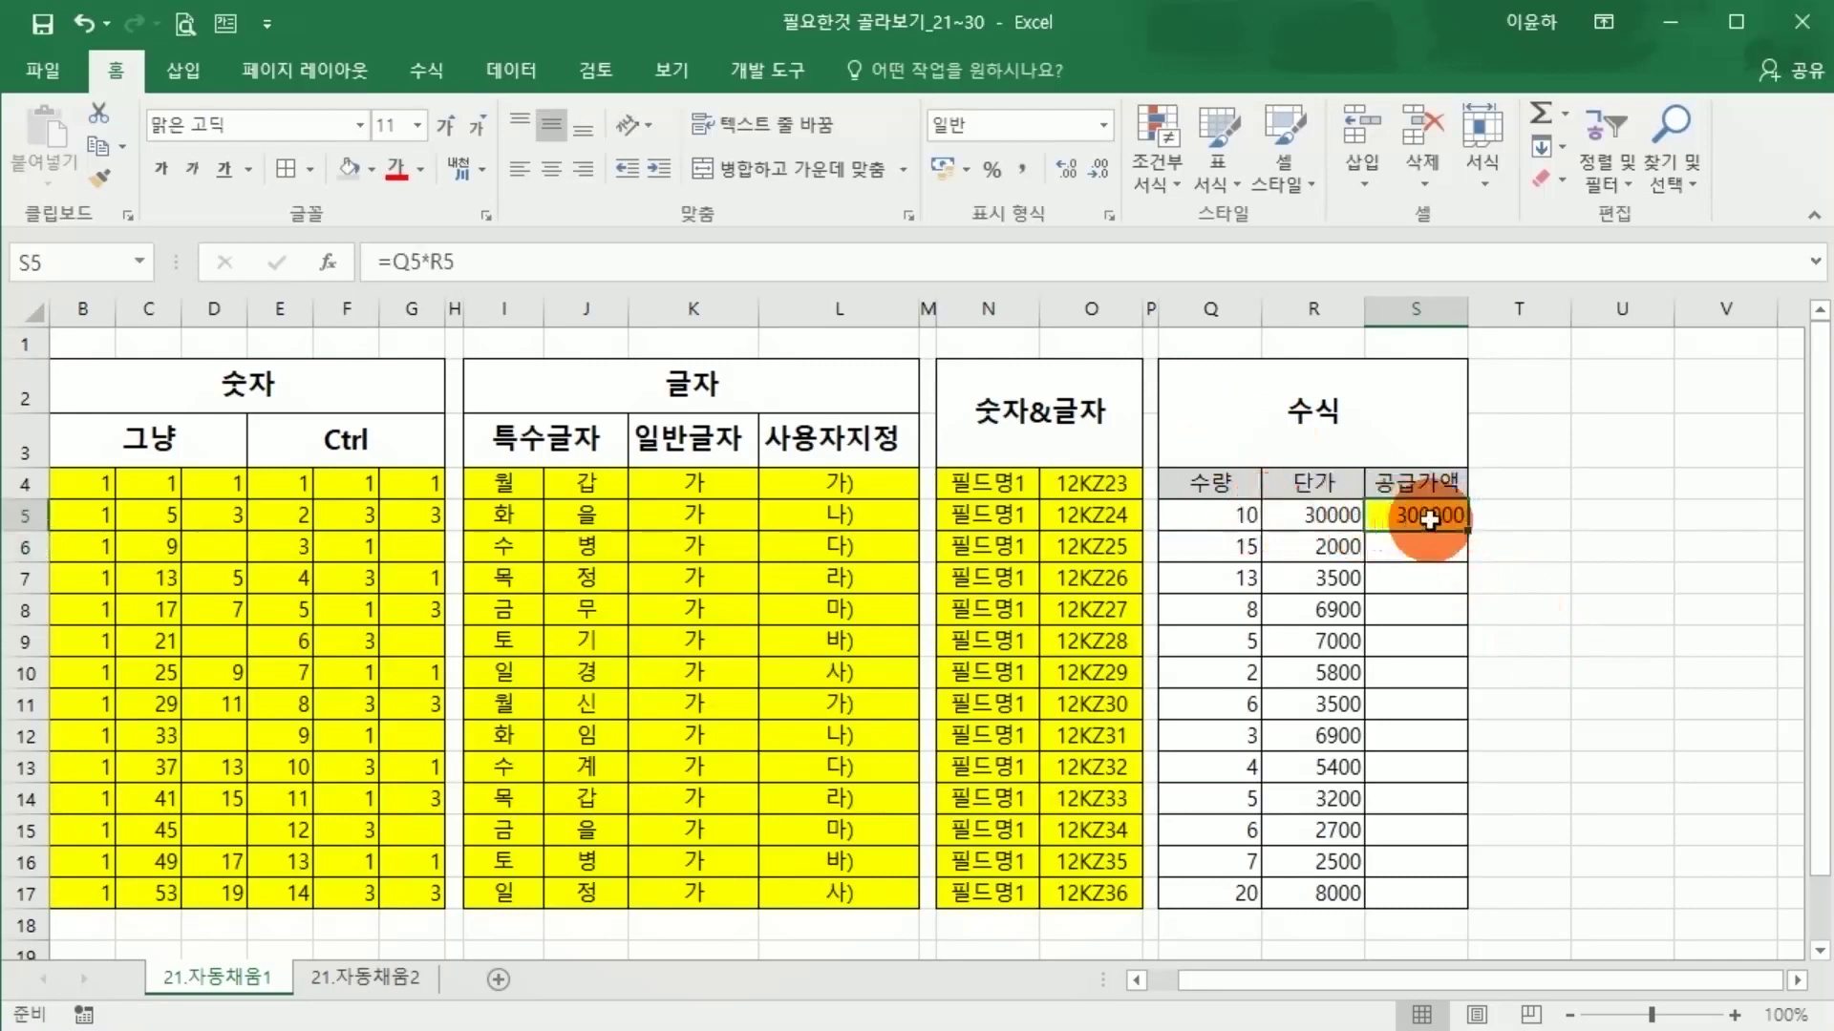
left_click_drag(1468, 527, 1417, 893)
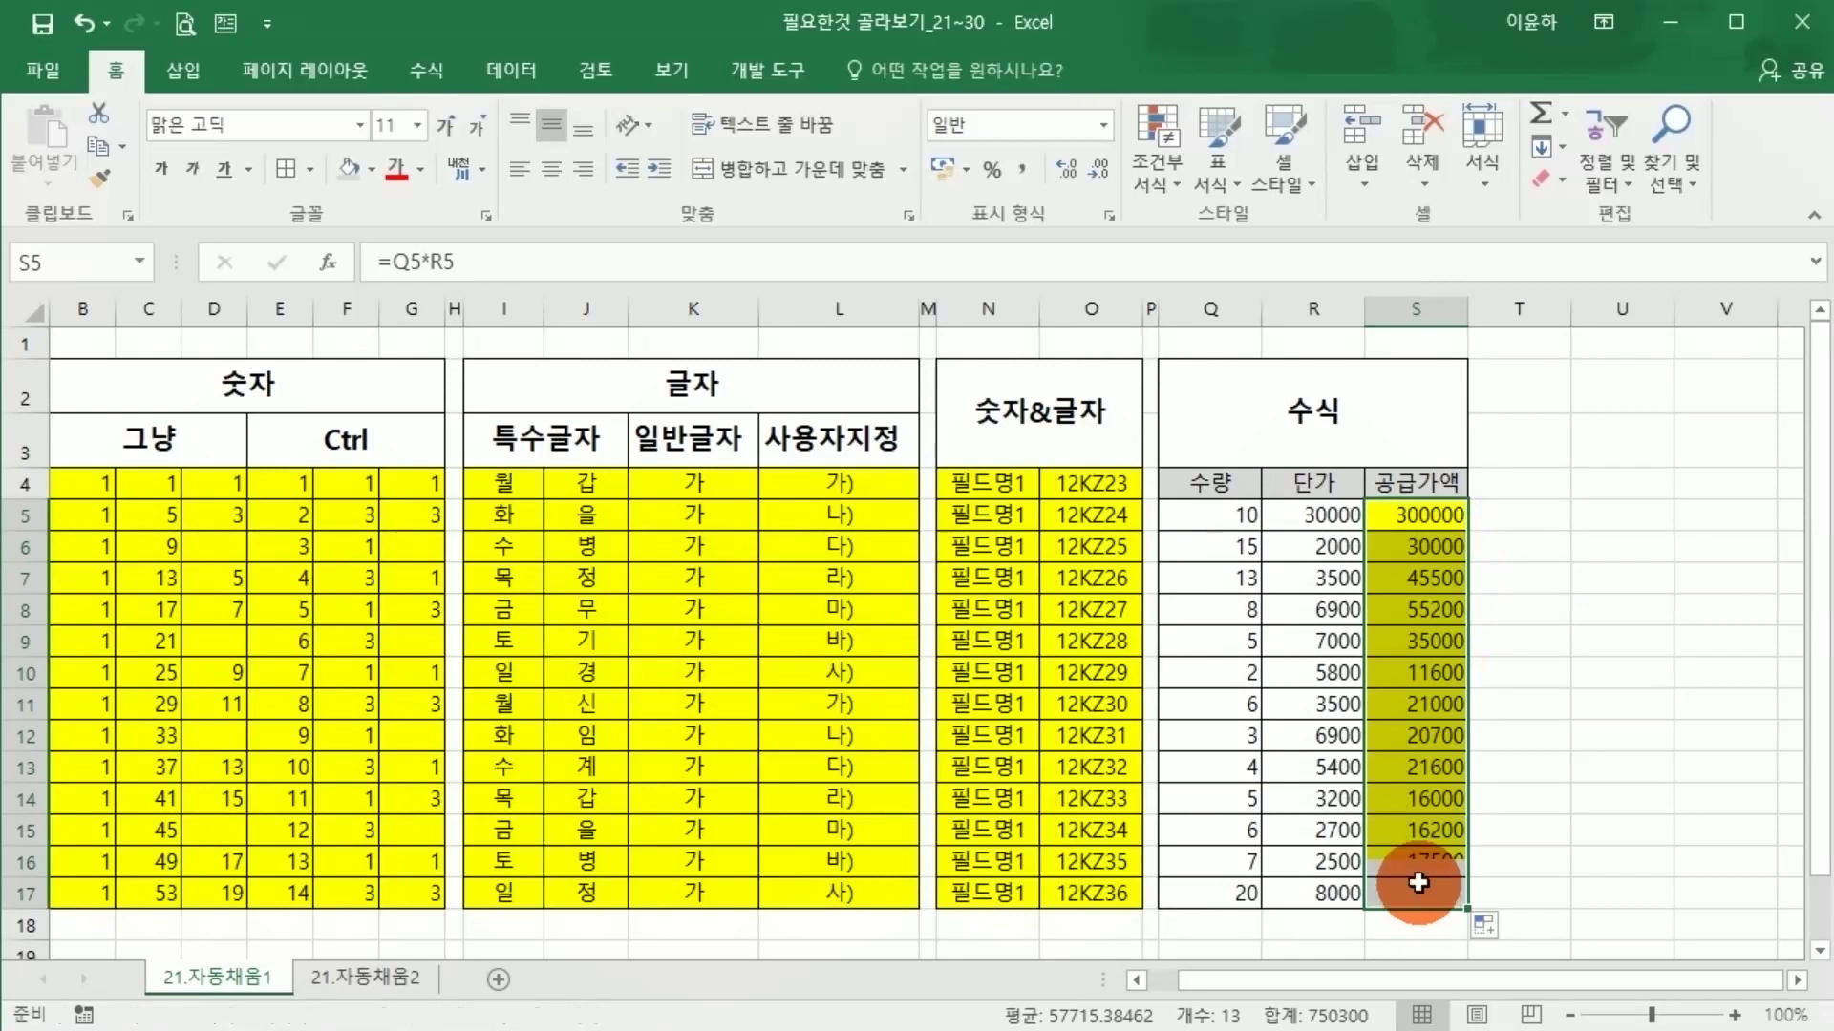
left_click(1420, 514)
left_click(1424, 547)
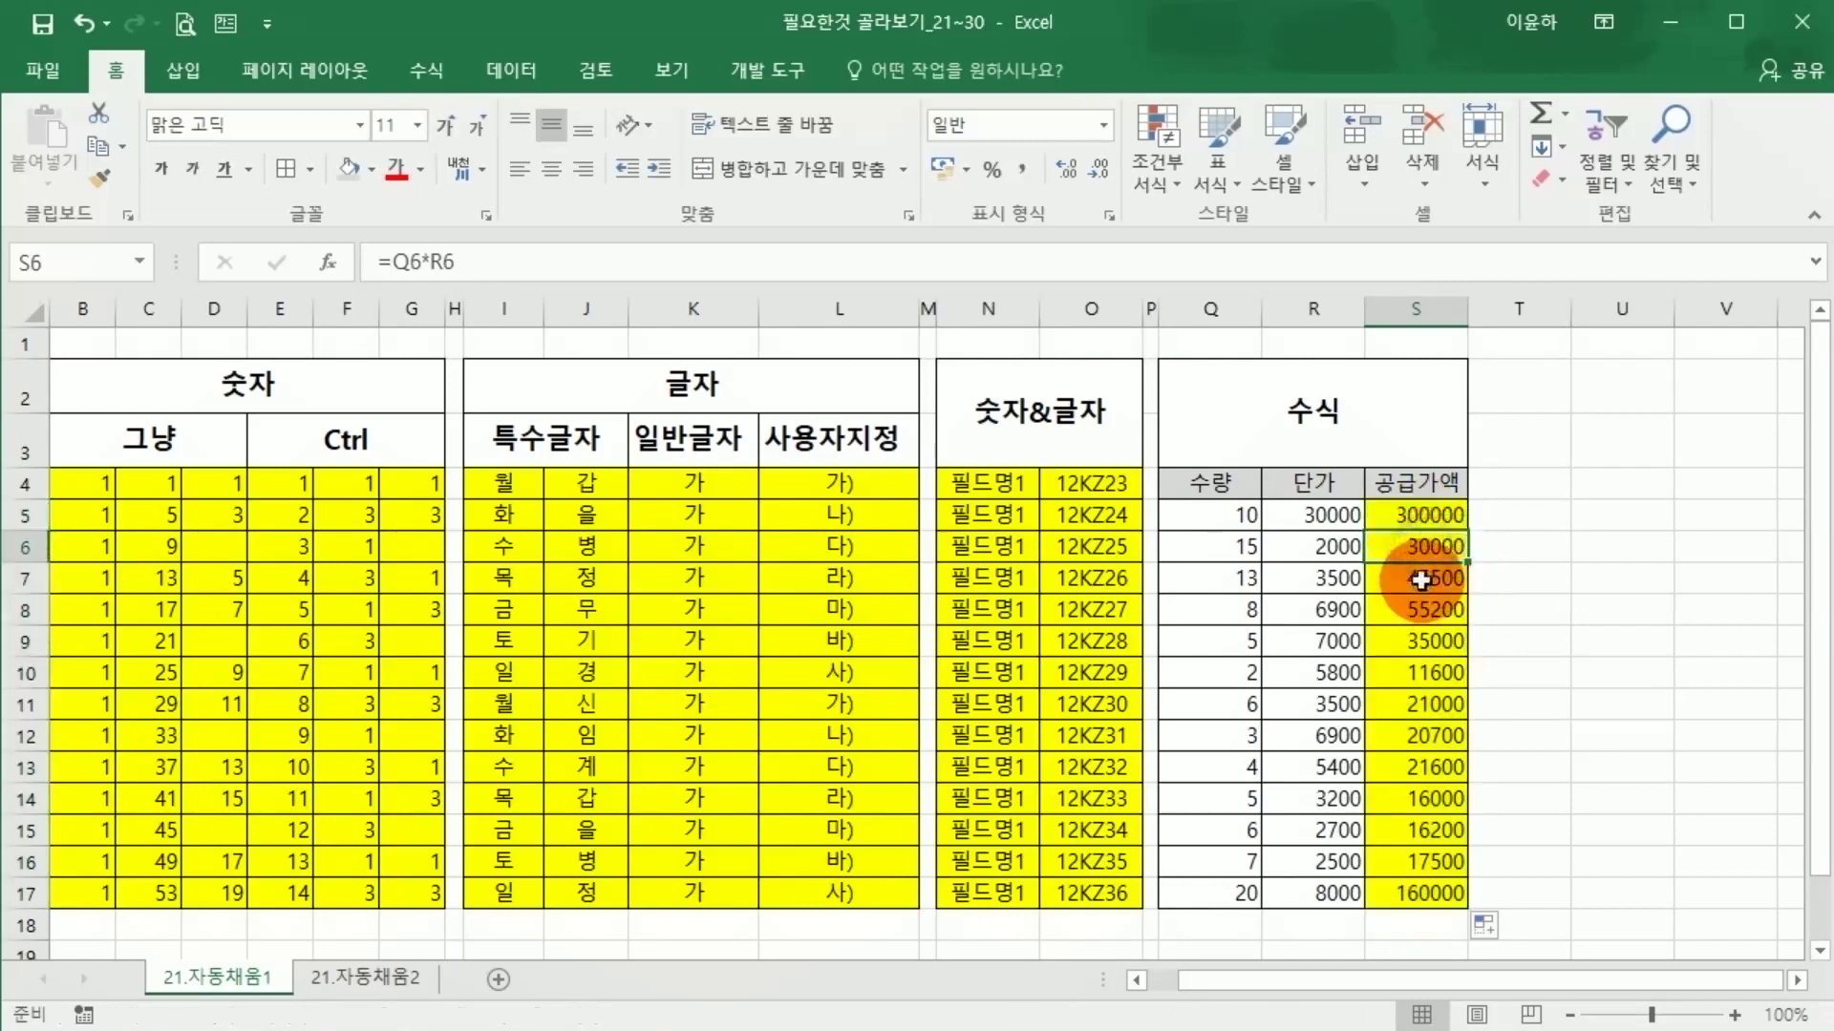
left_click(1418, 577)
left_click(1418, 609)
left_click(1419, 515)
left_click_drag(1421, 514, 1246, 506)
left_click(1405, 508)
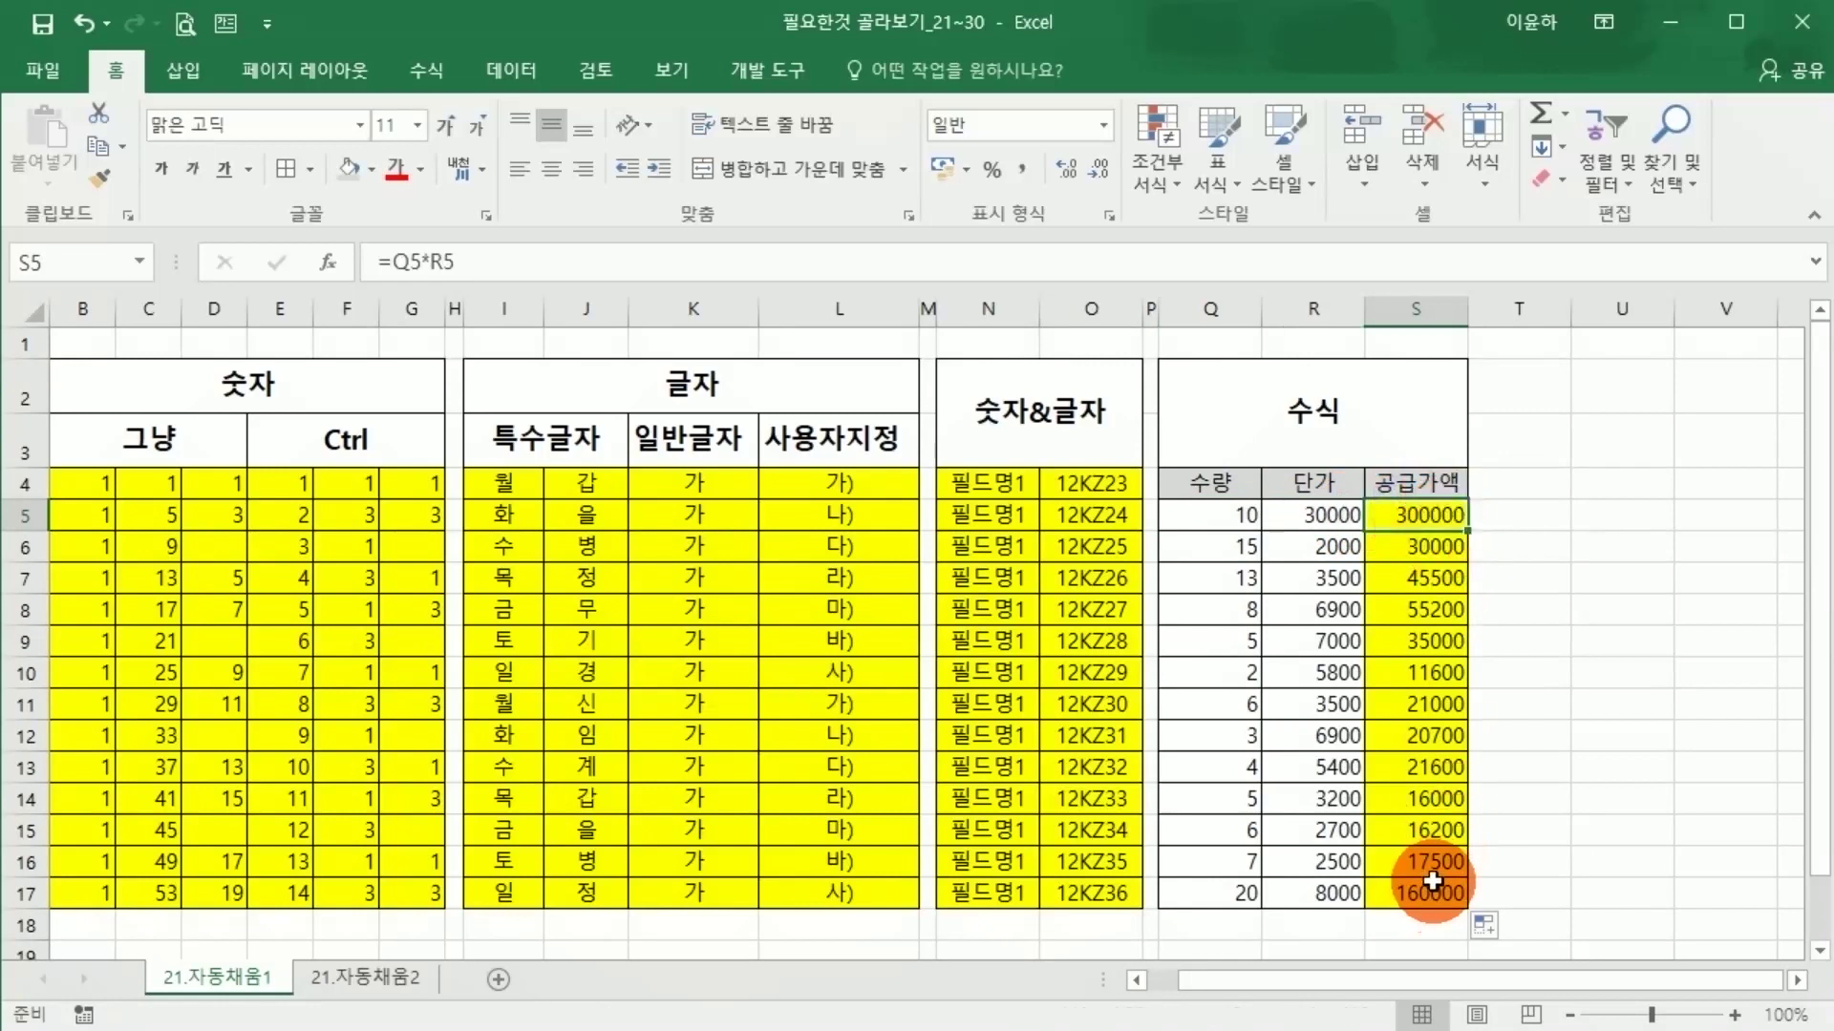
left_click_drag(1420, 893, 1420, 862)
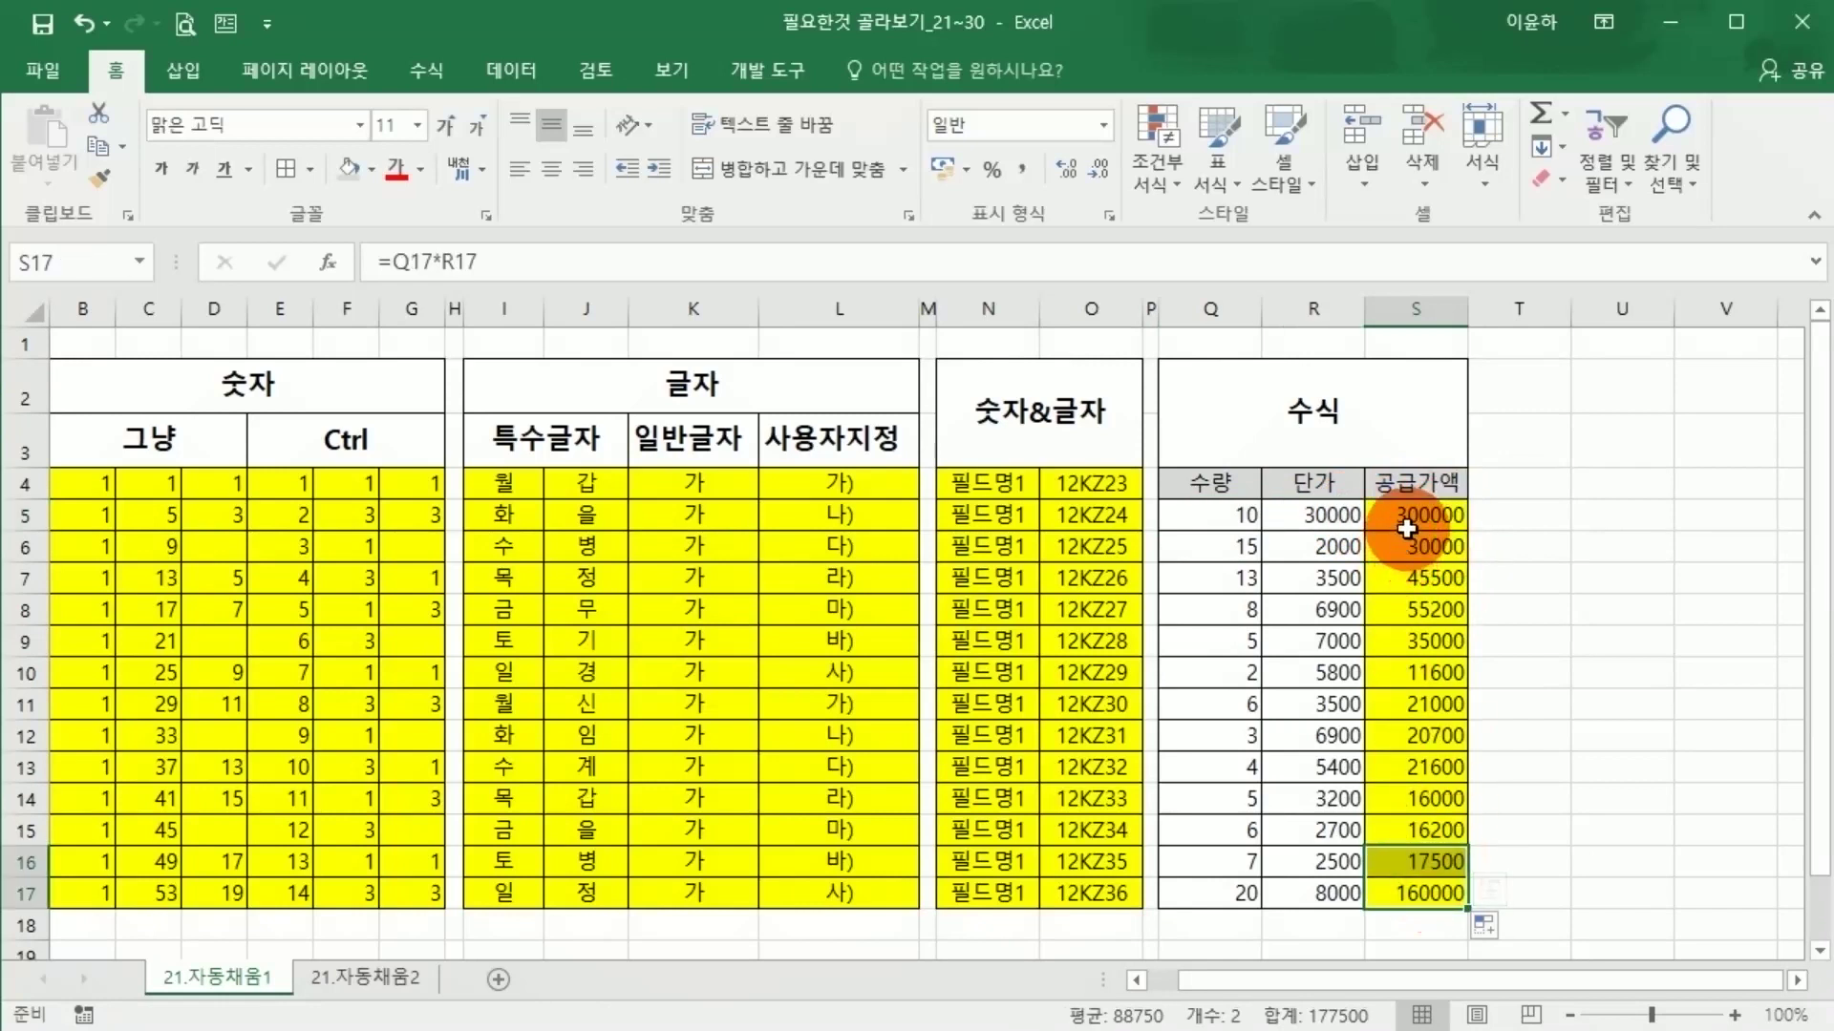
Clear S6:S17, autofill the S5 formula again down to S17, and check the filled range.
left_click_drag(1406, 540, 1403, 907)
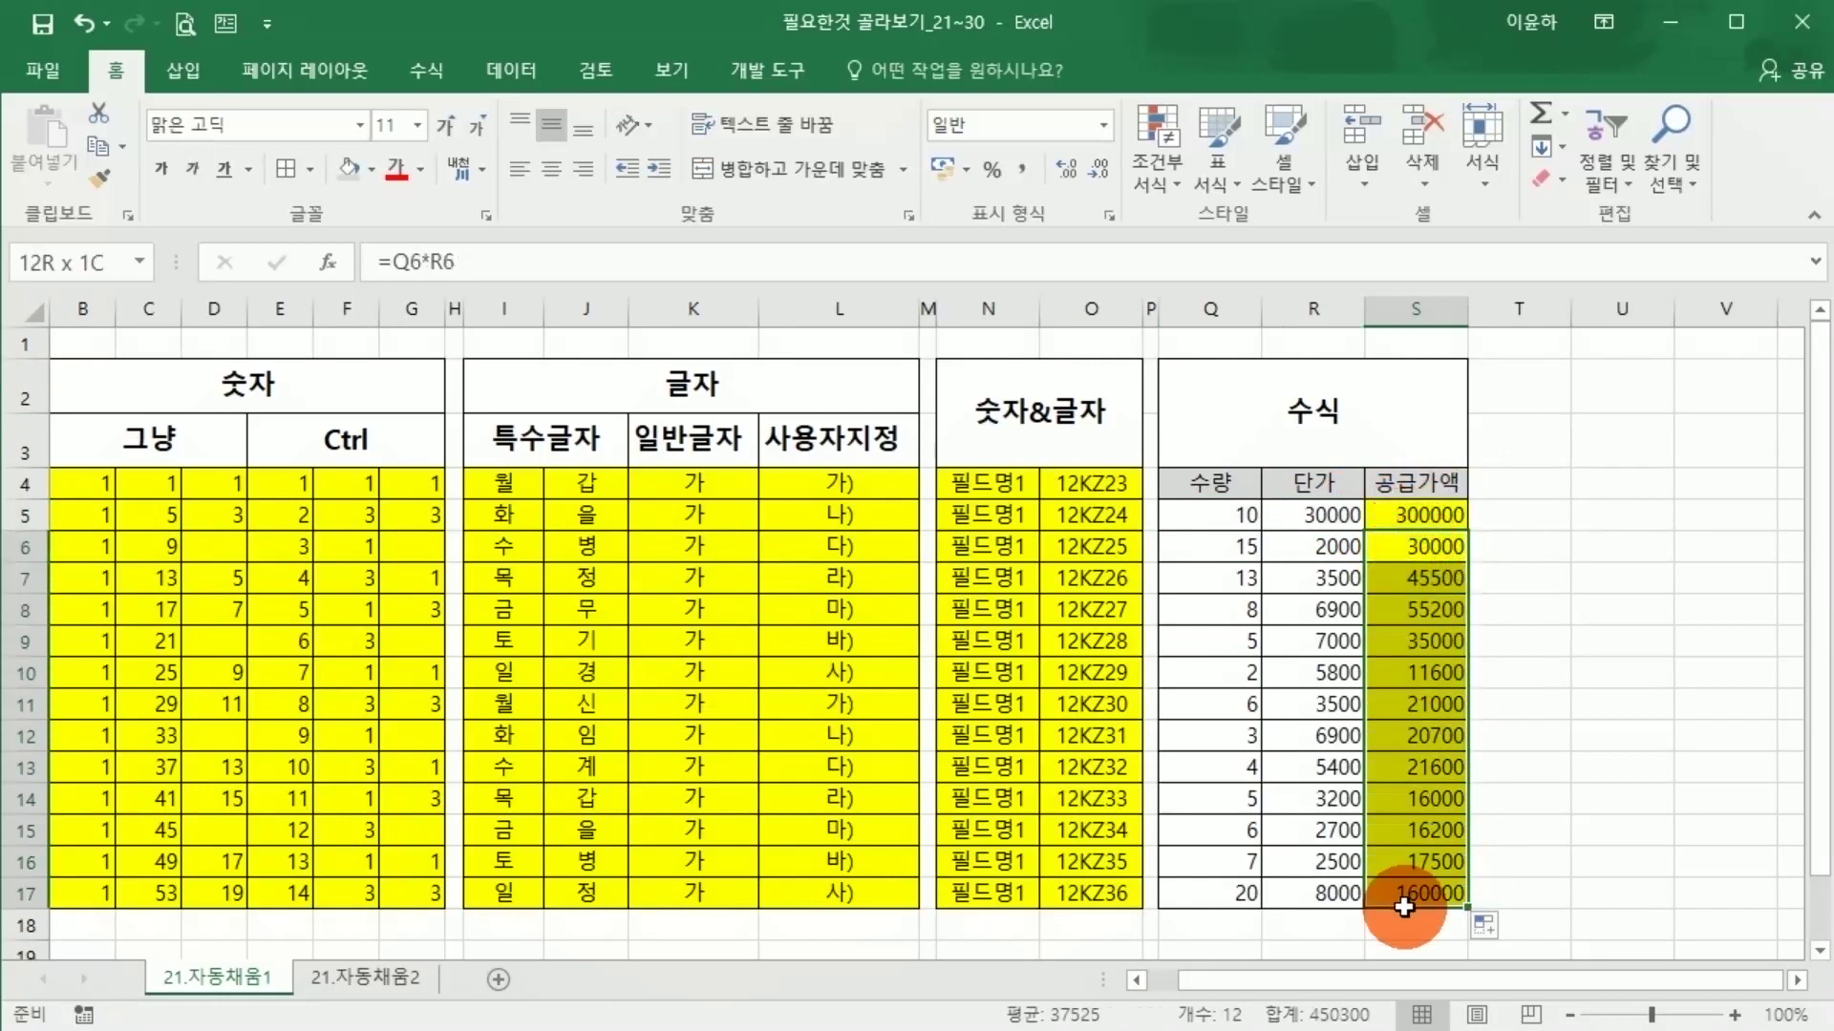
key("Delete")
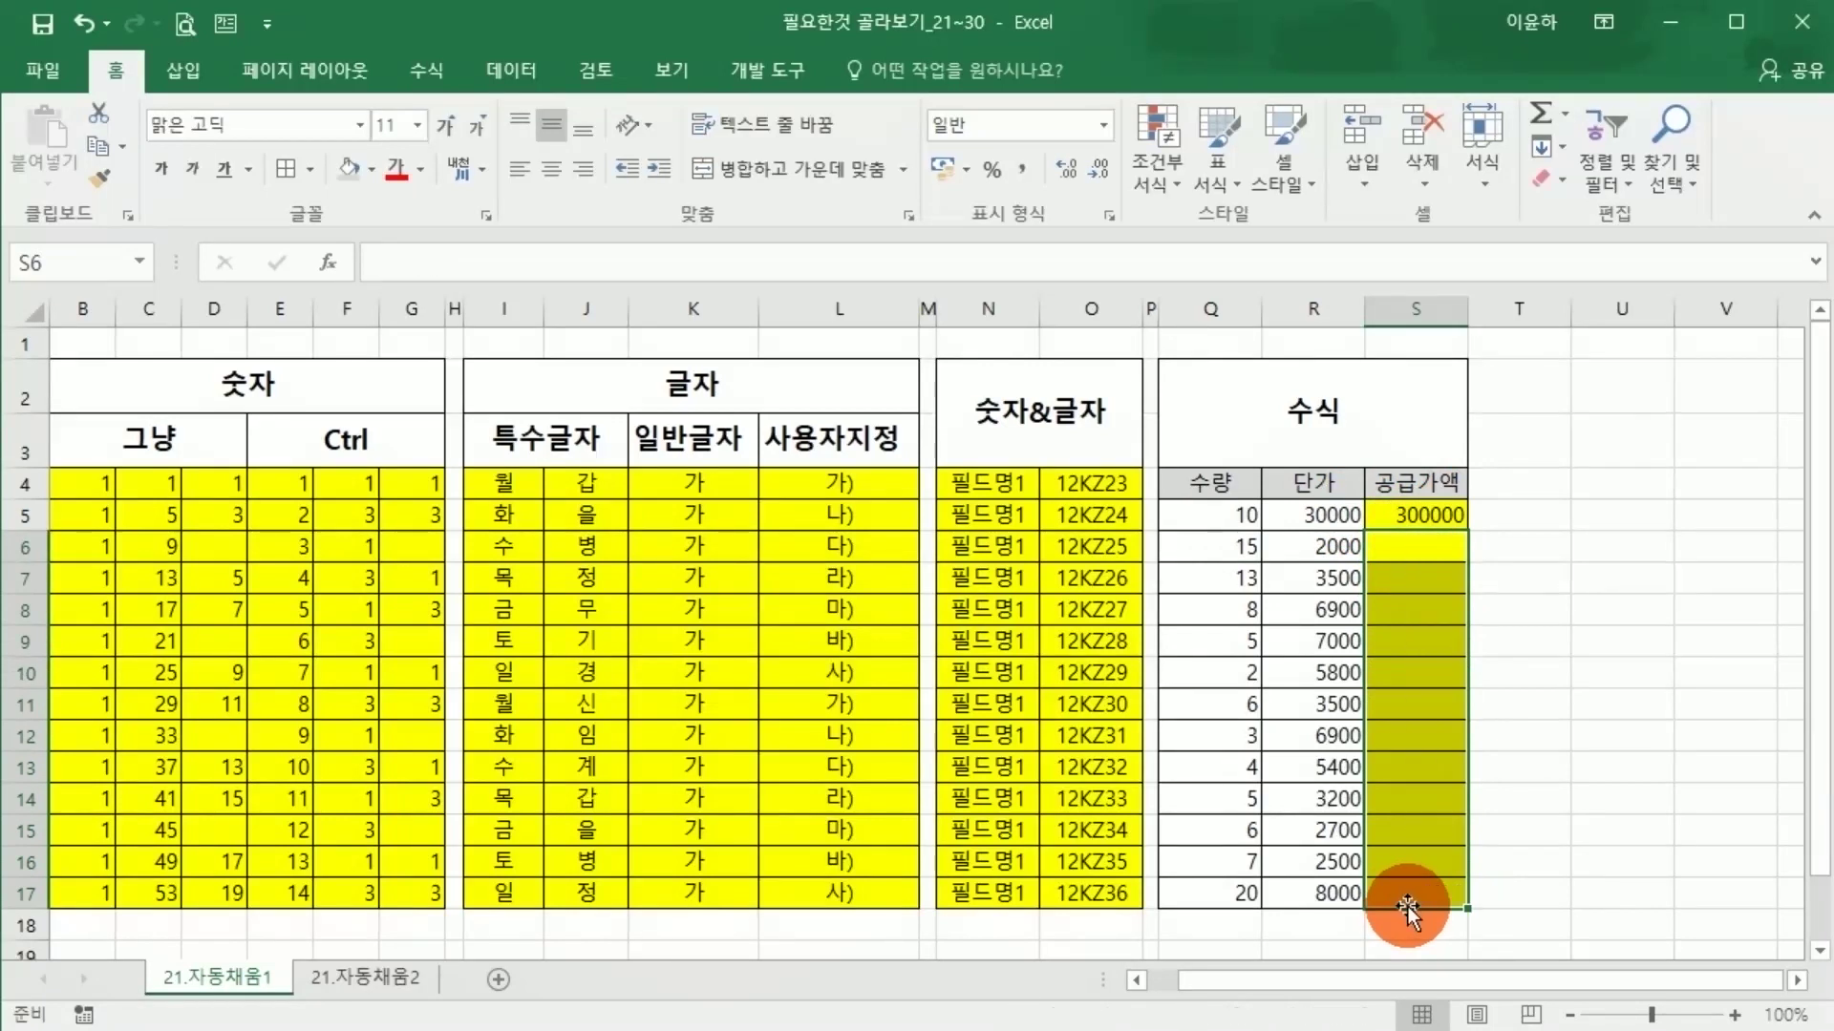
left_click(1447, 518)
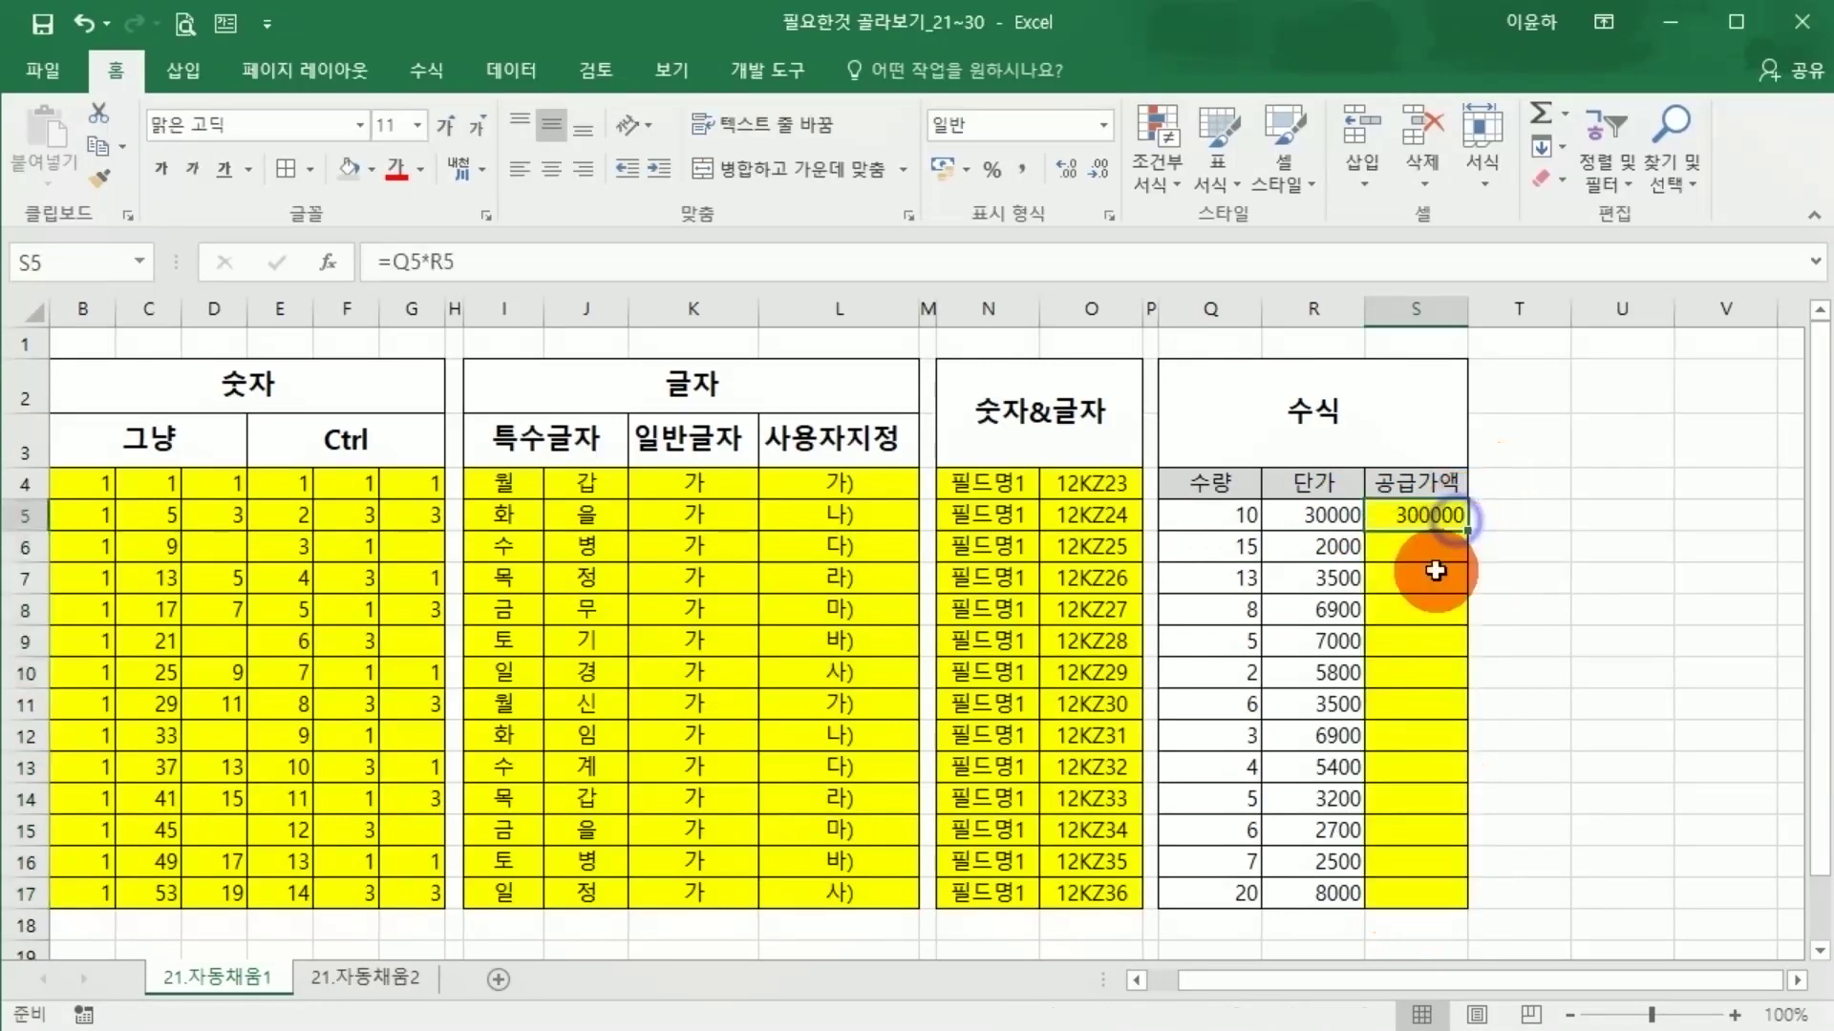
double_click(1472, 527)
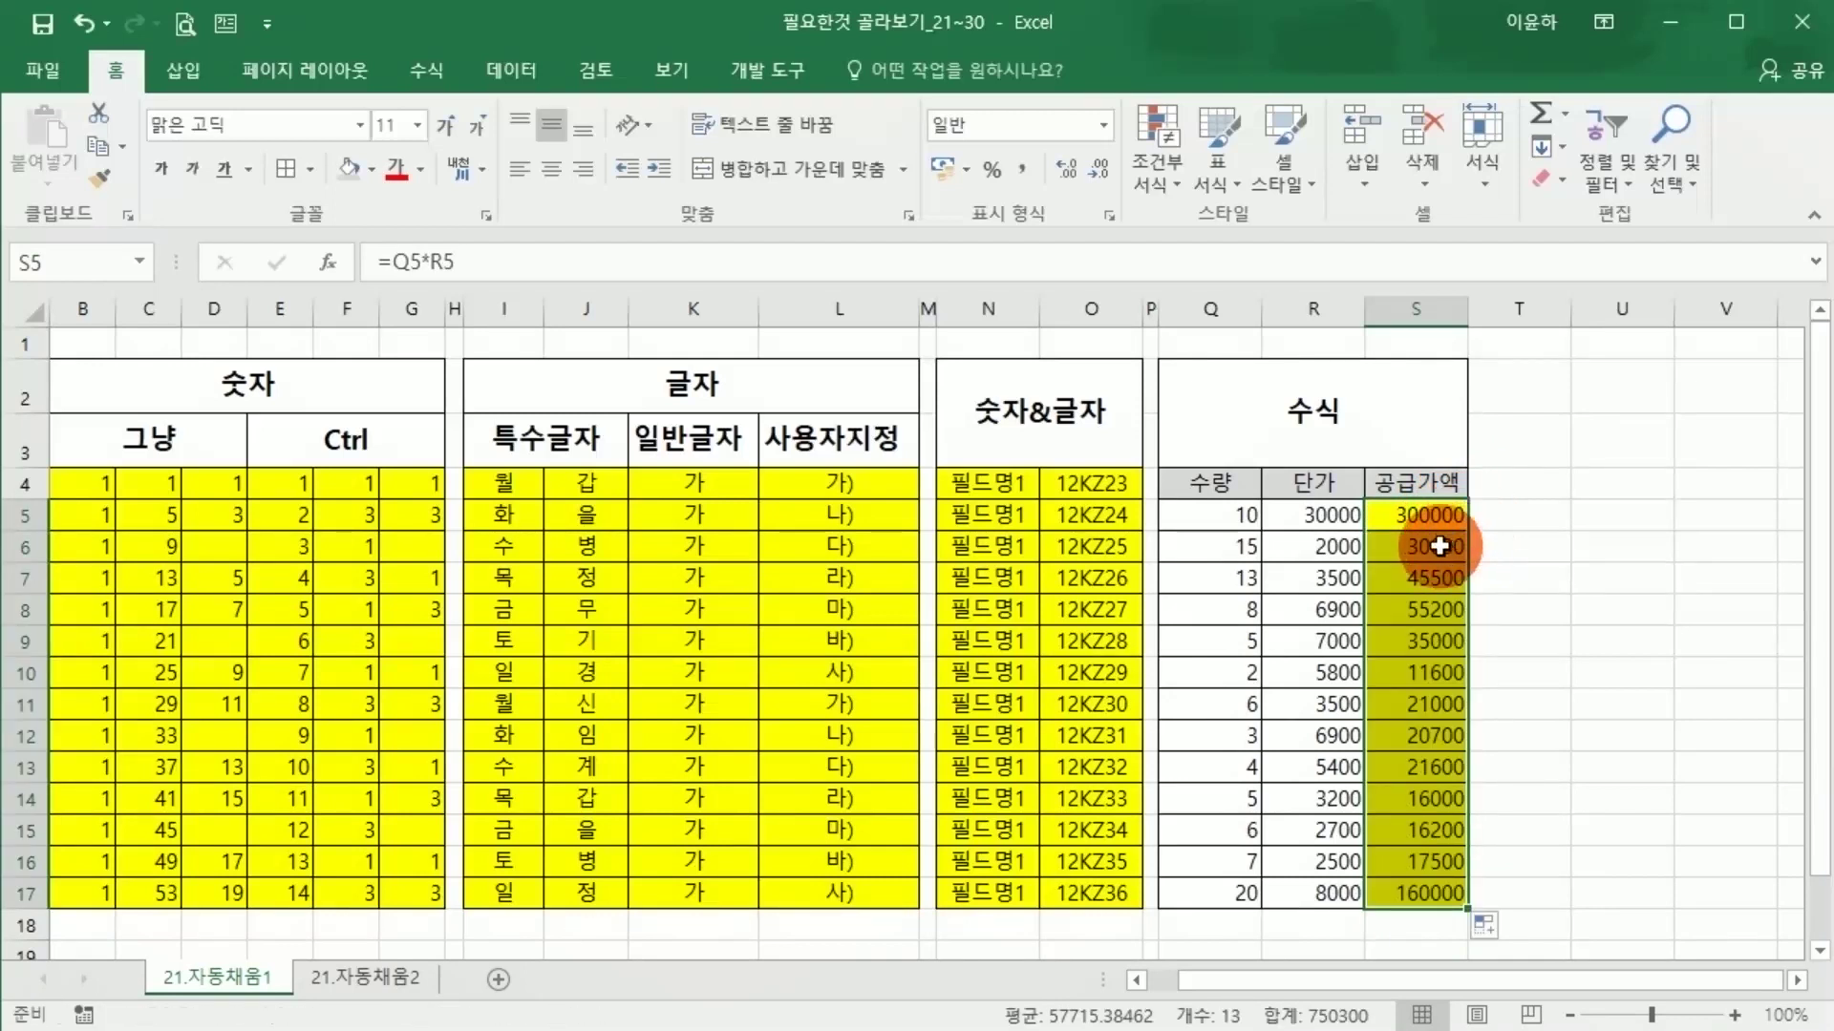
left_click_drag(1404, 519, 1397, 883)
left_click_drag(1229, 892, 1384, 888)
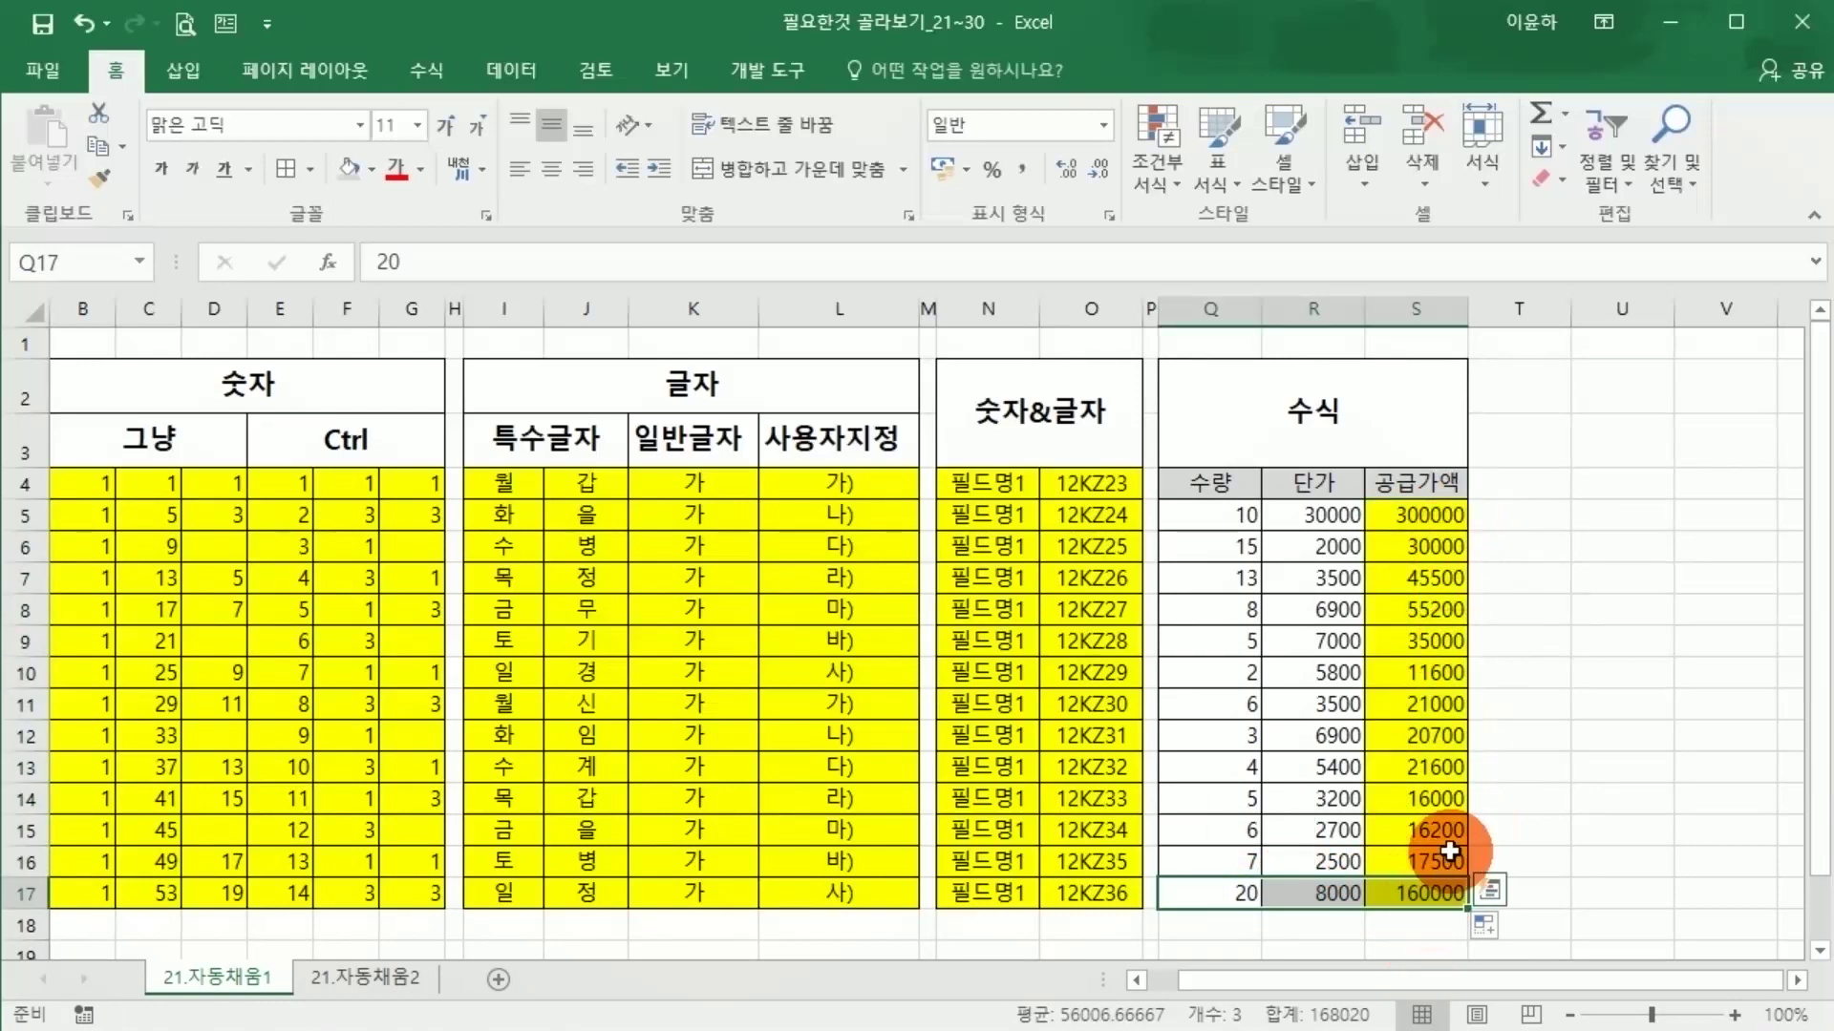
left_click(1414, 513)
left_click_drag(1464, 529, 1440, 892)
left_click(1375, 762)
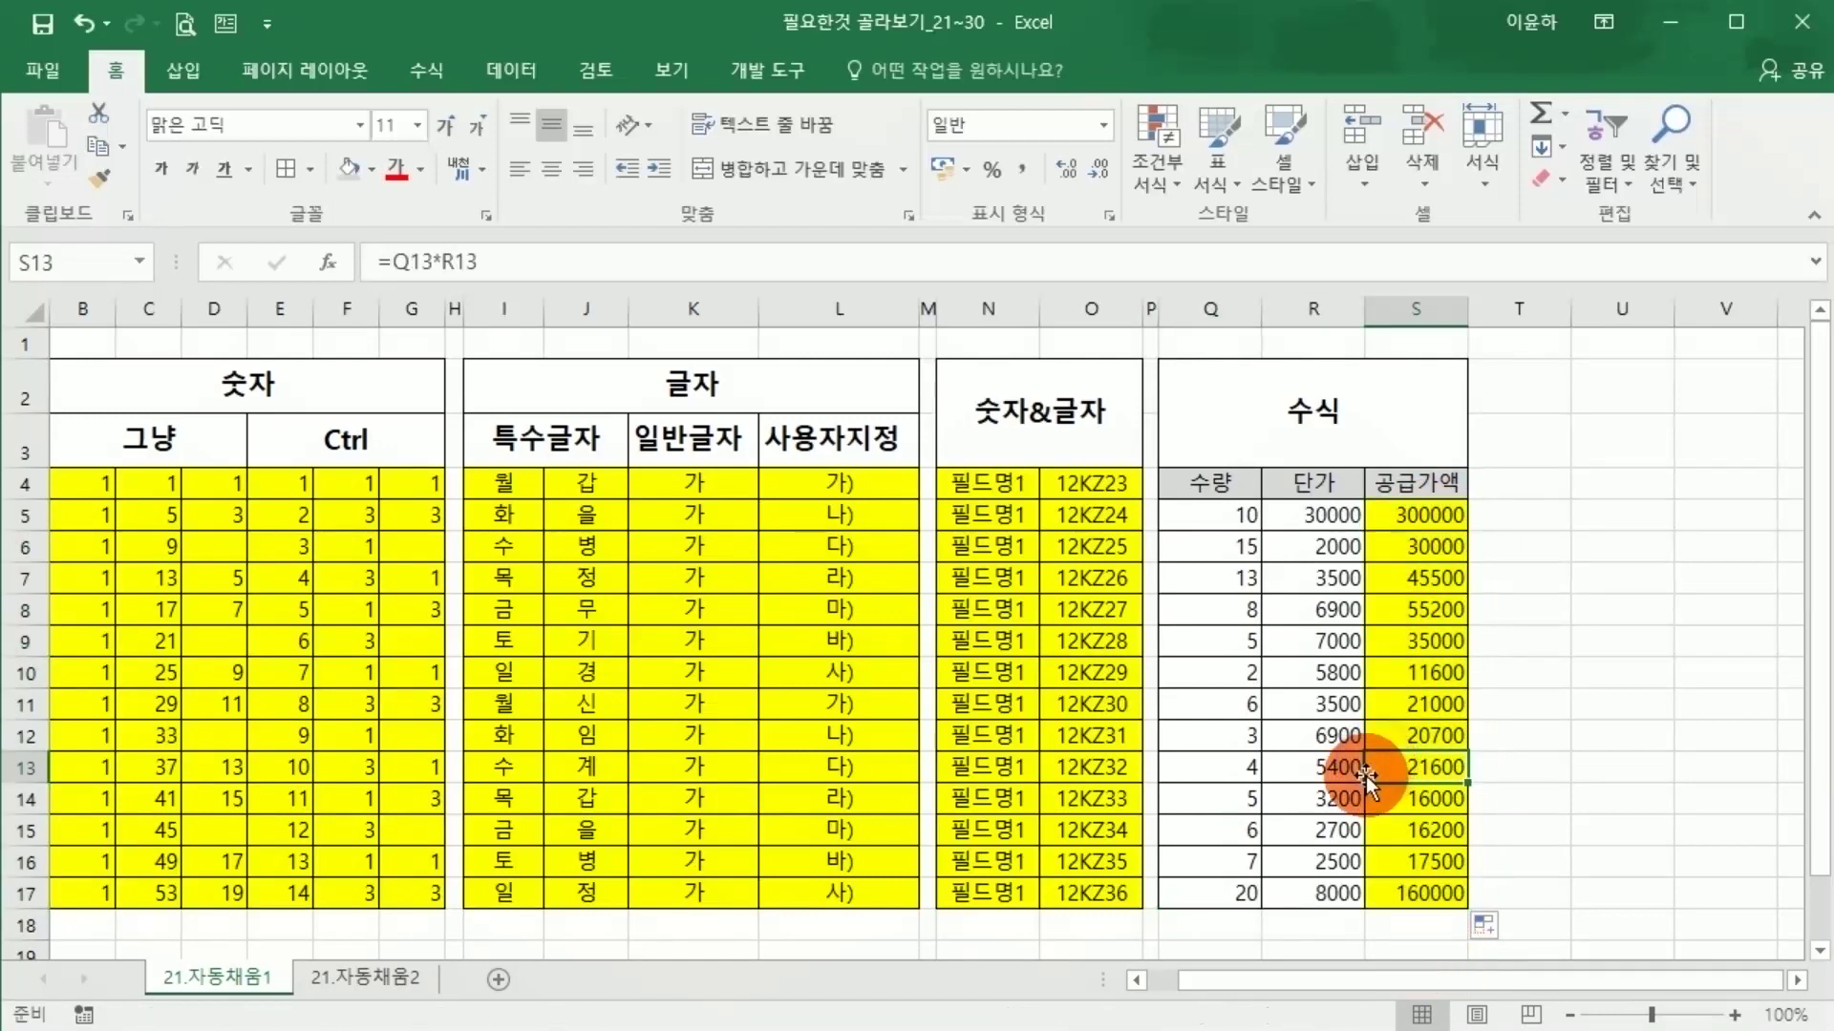
Switch to the 21.자동채움2 sheet and check the starting value in B4 under 1~10000번까지.
left_click(375, 983)
left_click(540, 785)
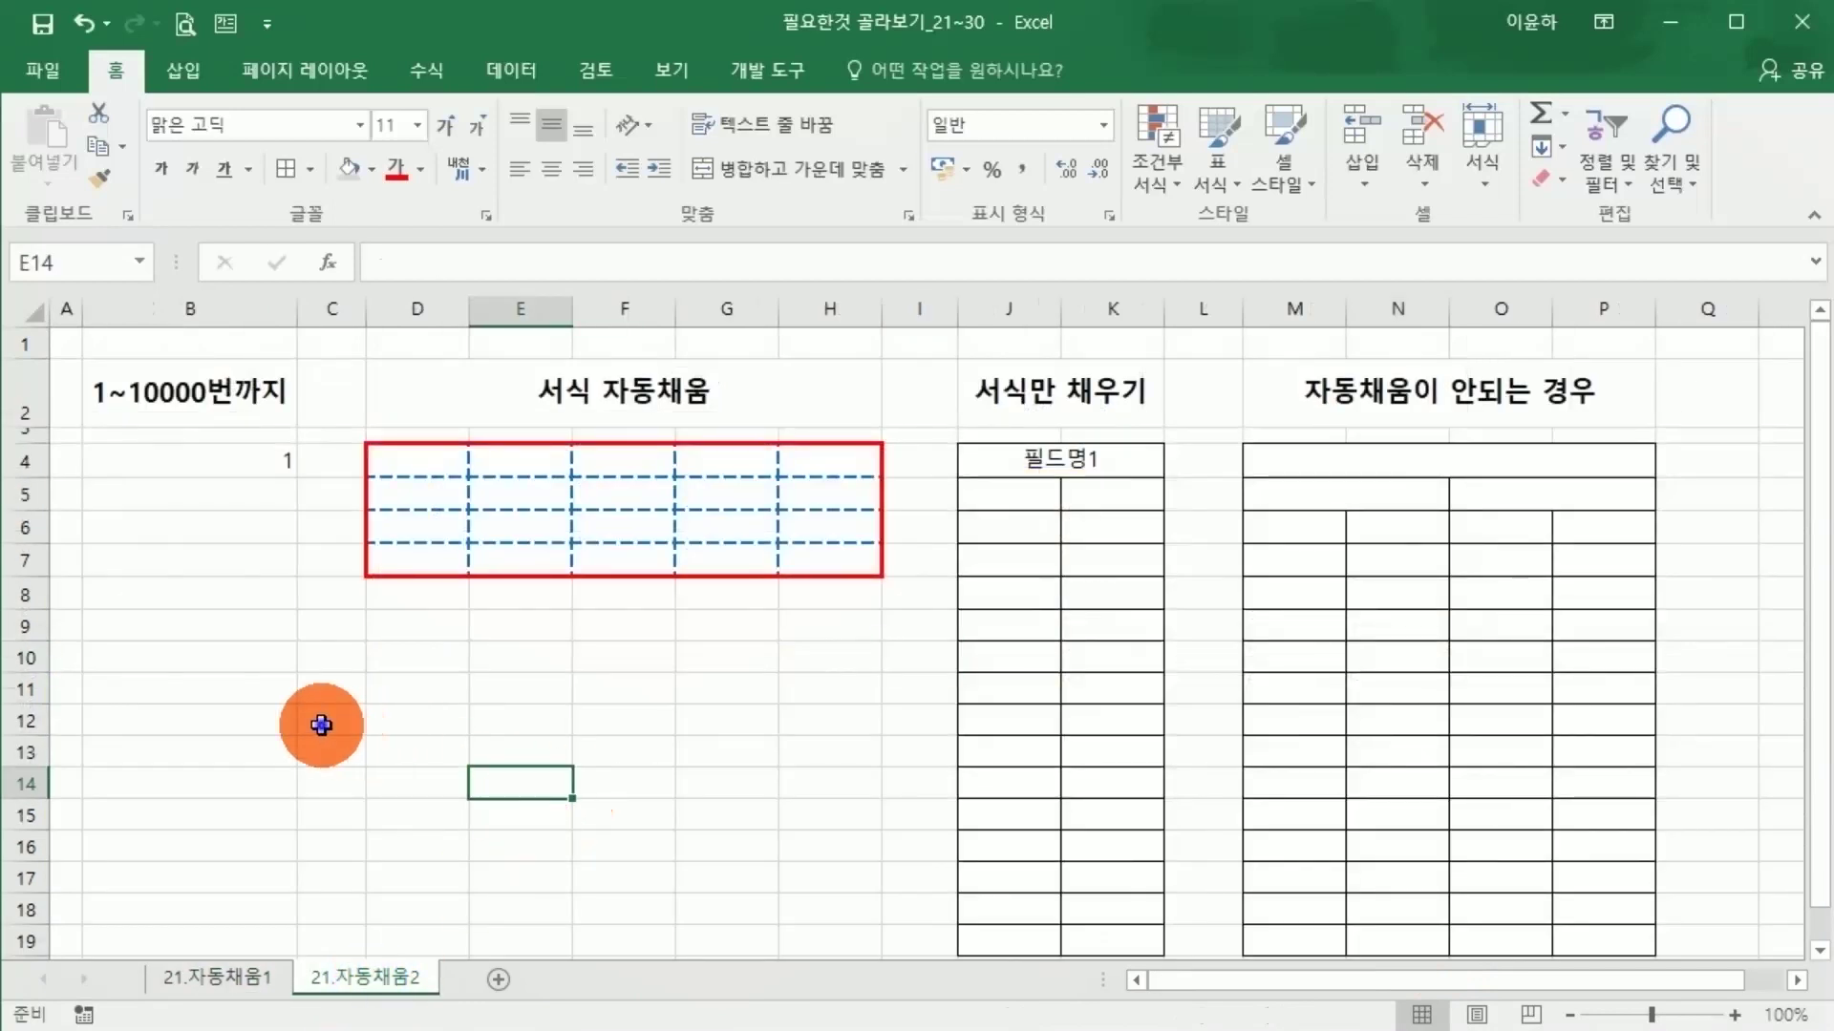
left_click(331, 721)
left_click(224, 468)
left_click(196, 401)
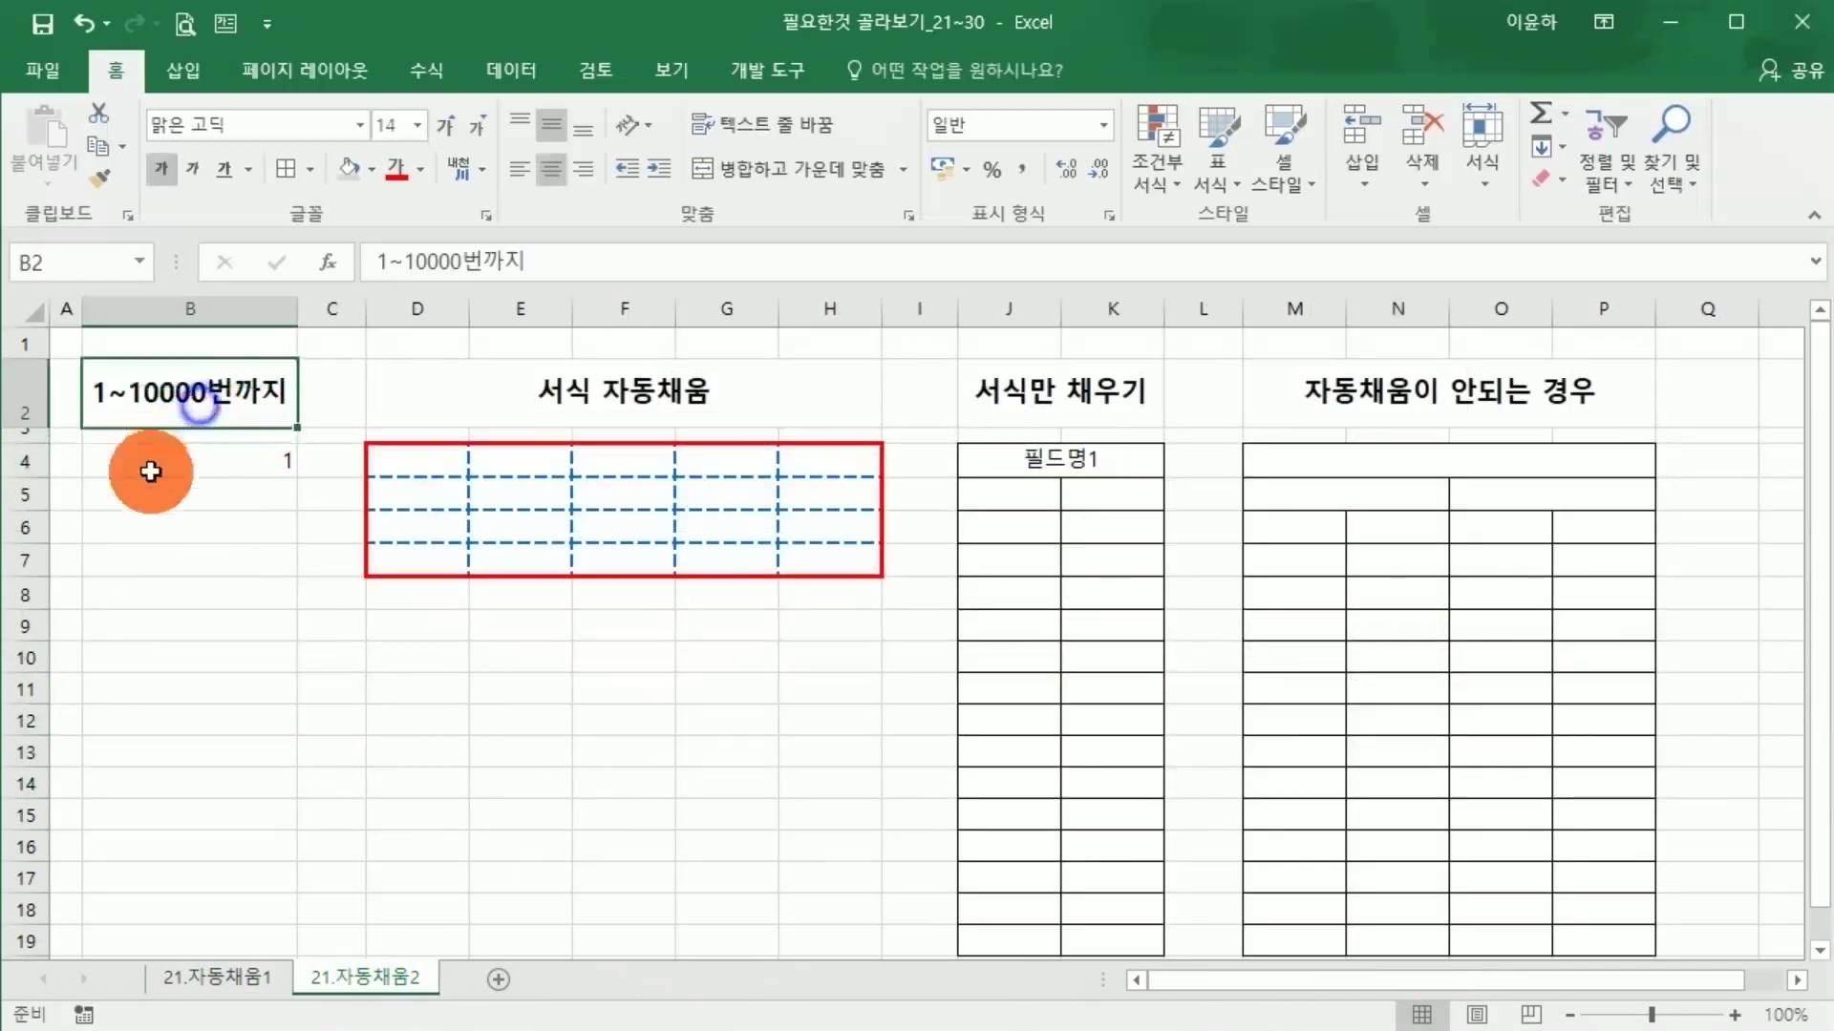
left_click(258, 461)
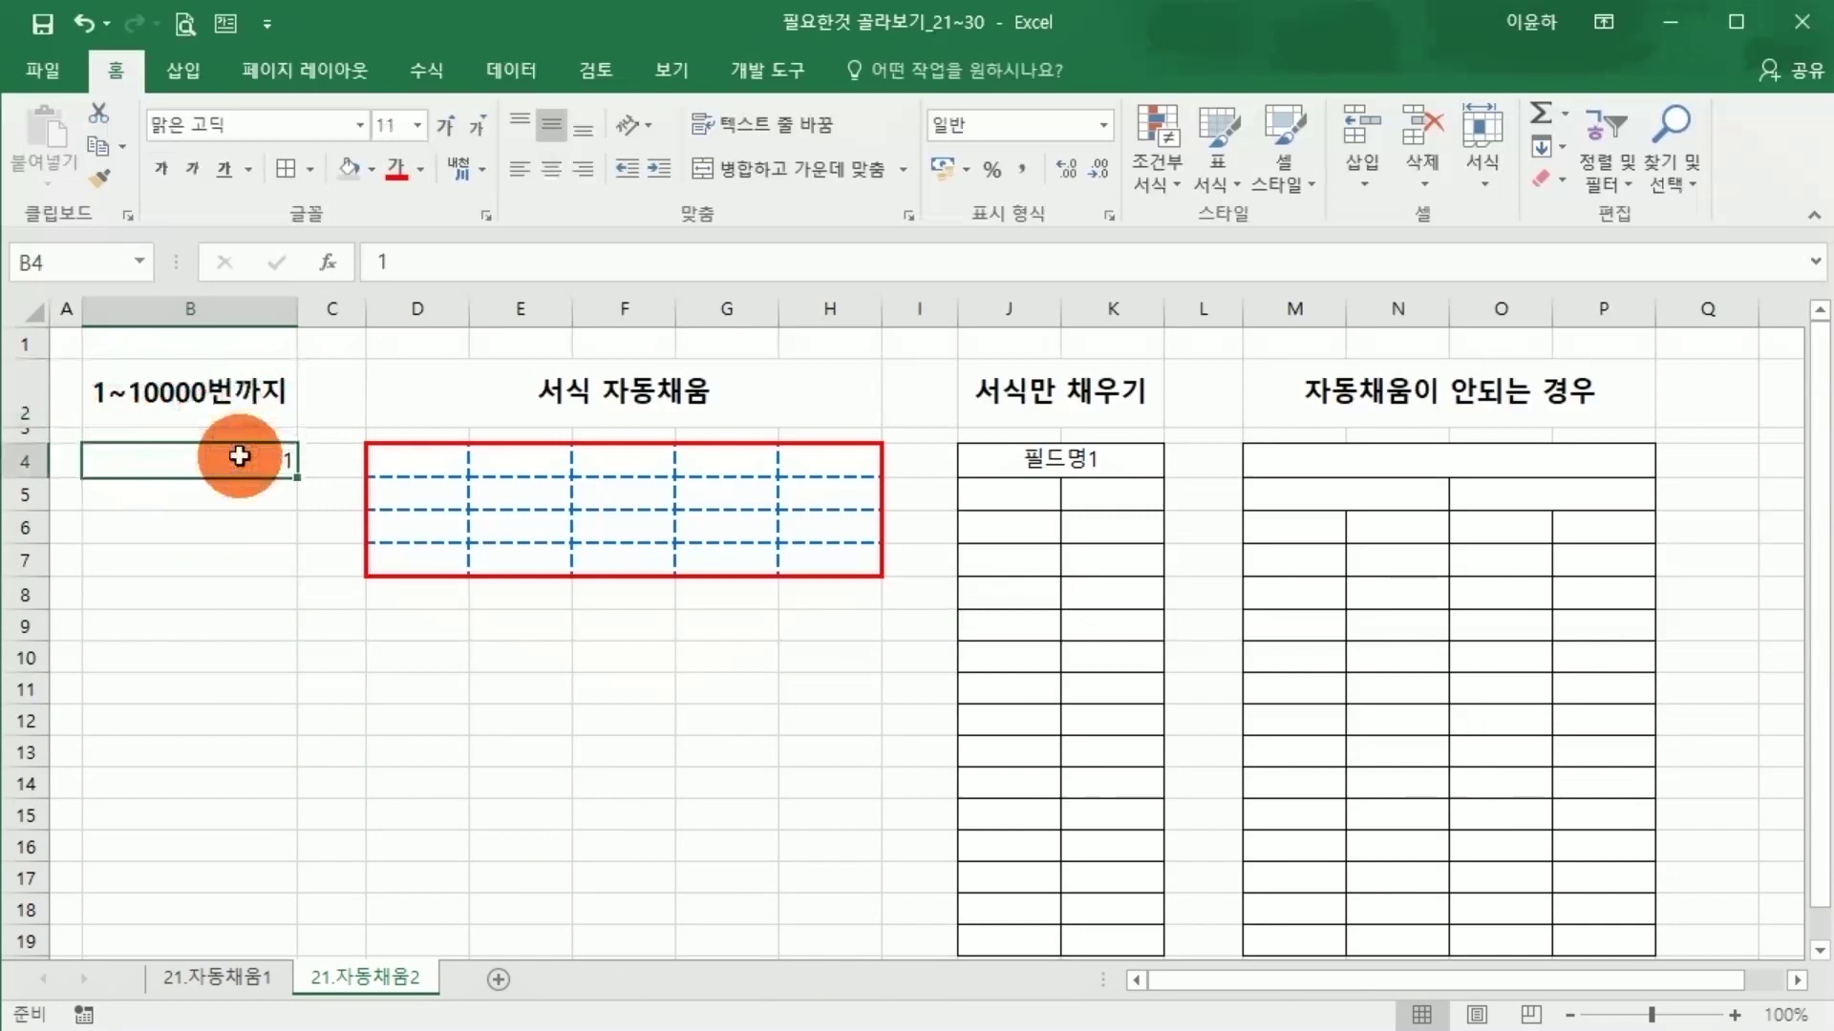
left_click(277, 420)
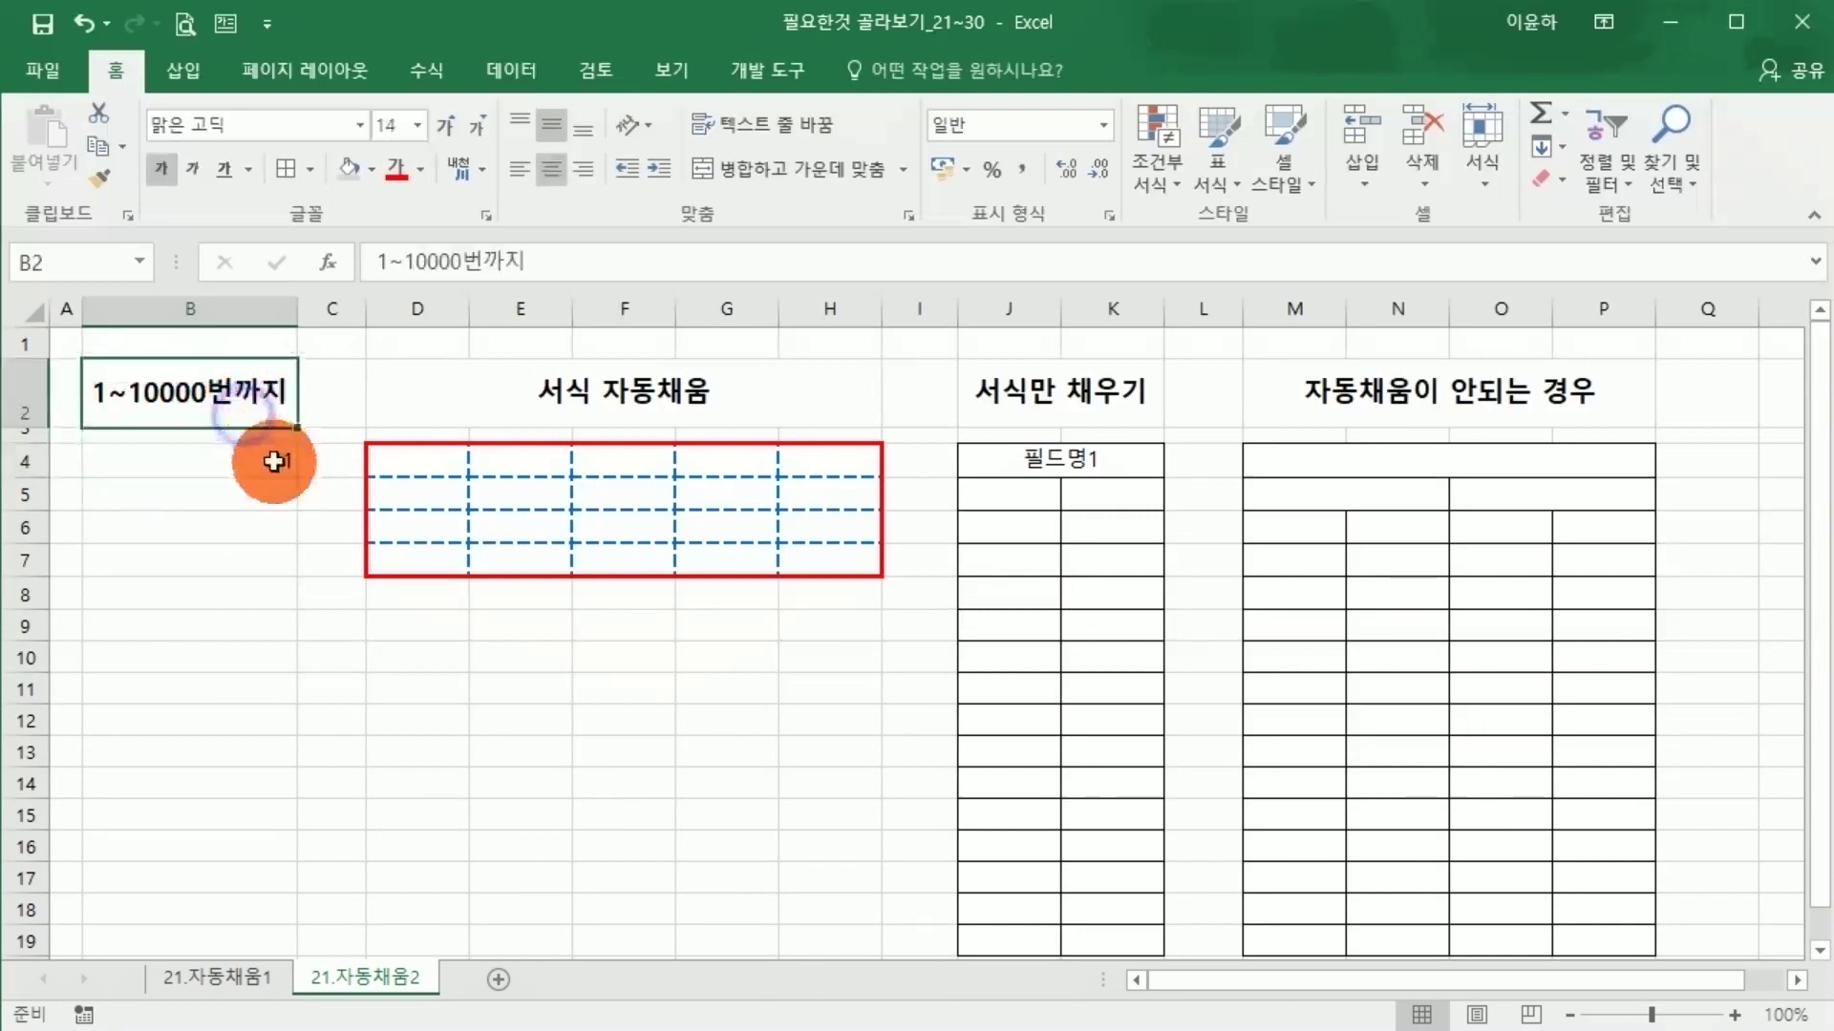
Try autofilling 1 from B4 down column B to row 224 and undo the fill.
left_click(297, 481)
left_click_drag(299, 480, 276, 853)
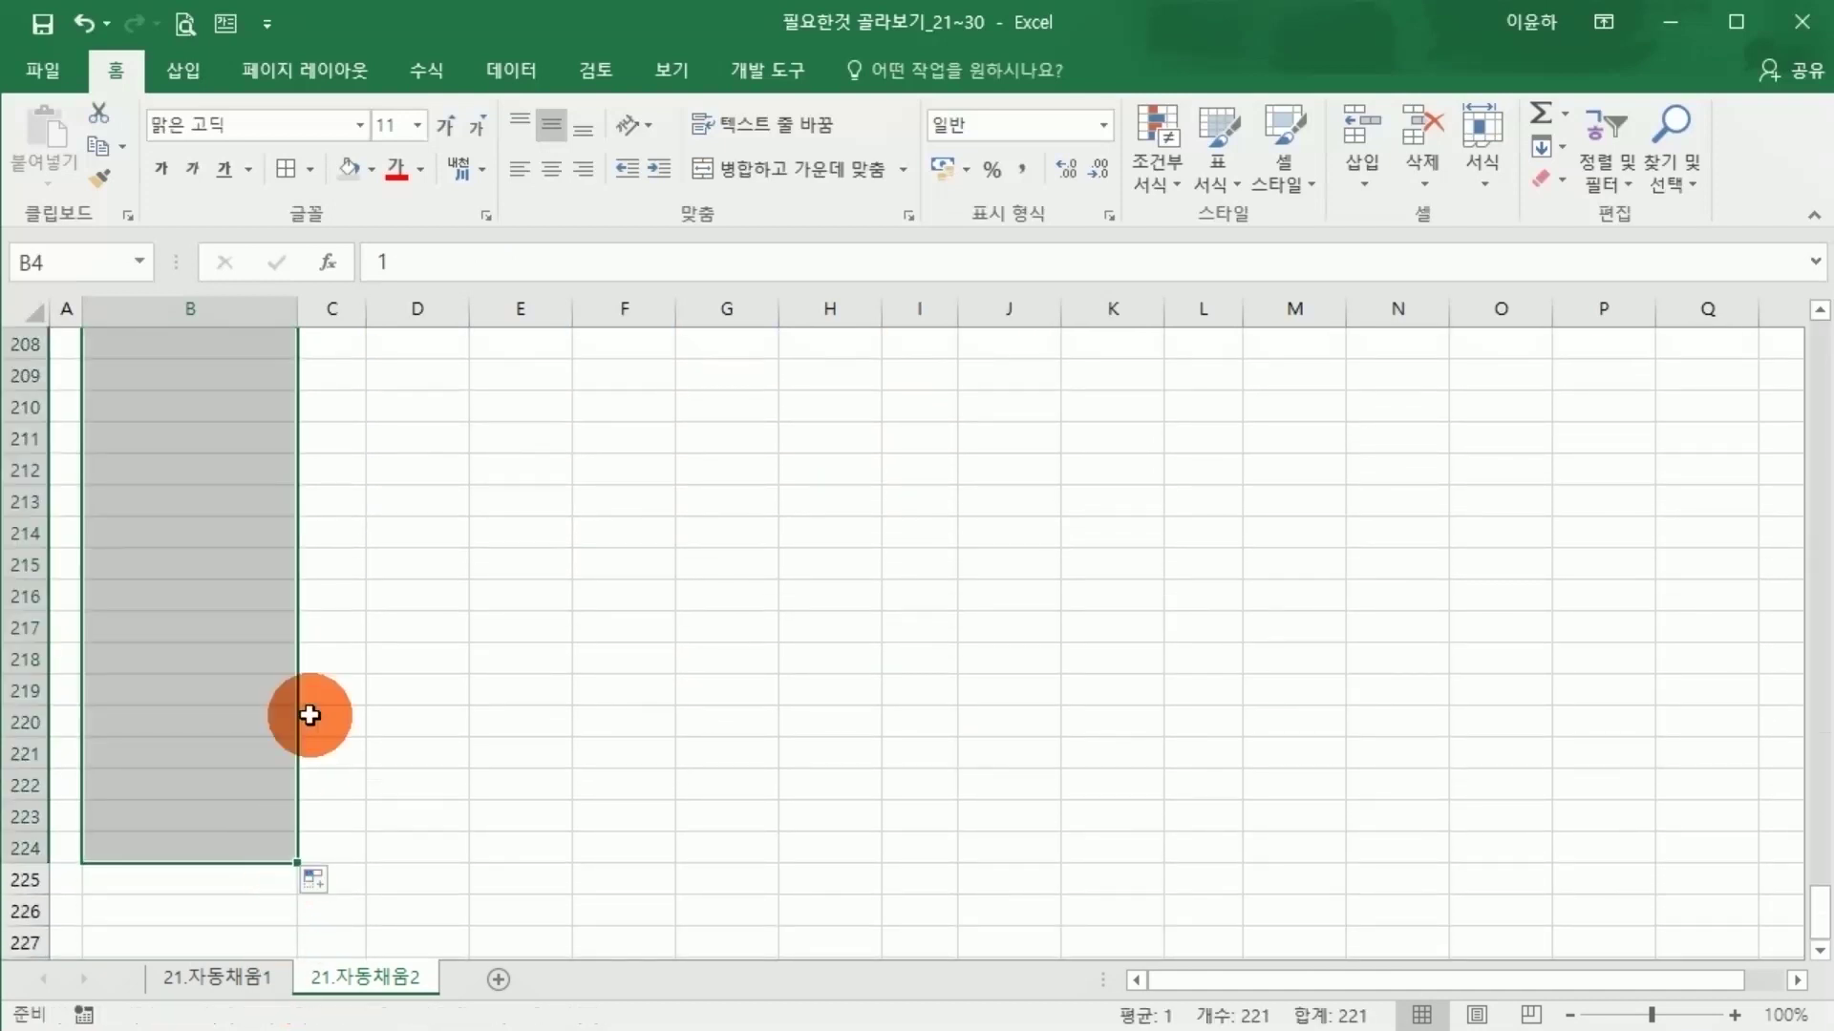
left_click(84, 23)
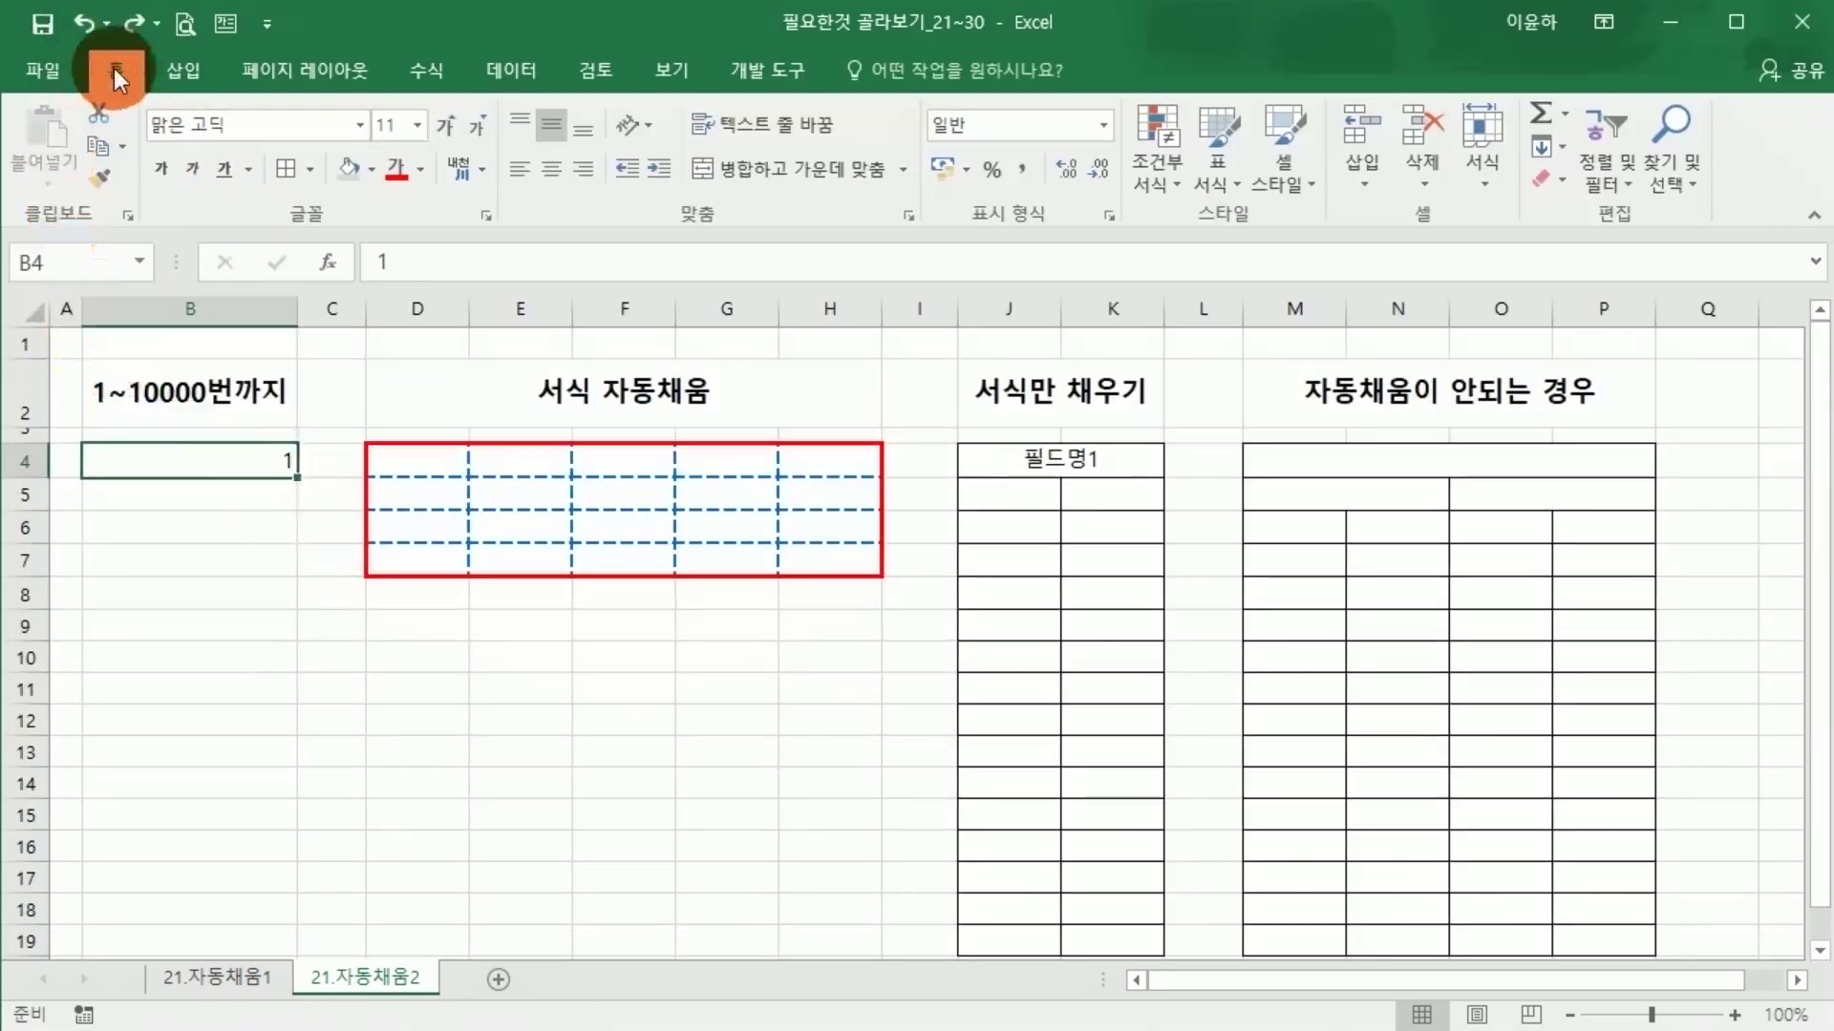
Fill a linear series (선형) from B4 down the column (열) with step value 1 and stop value 10000.
left_click(1563, 140)
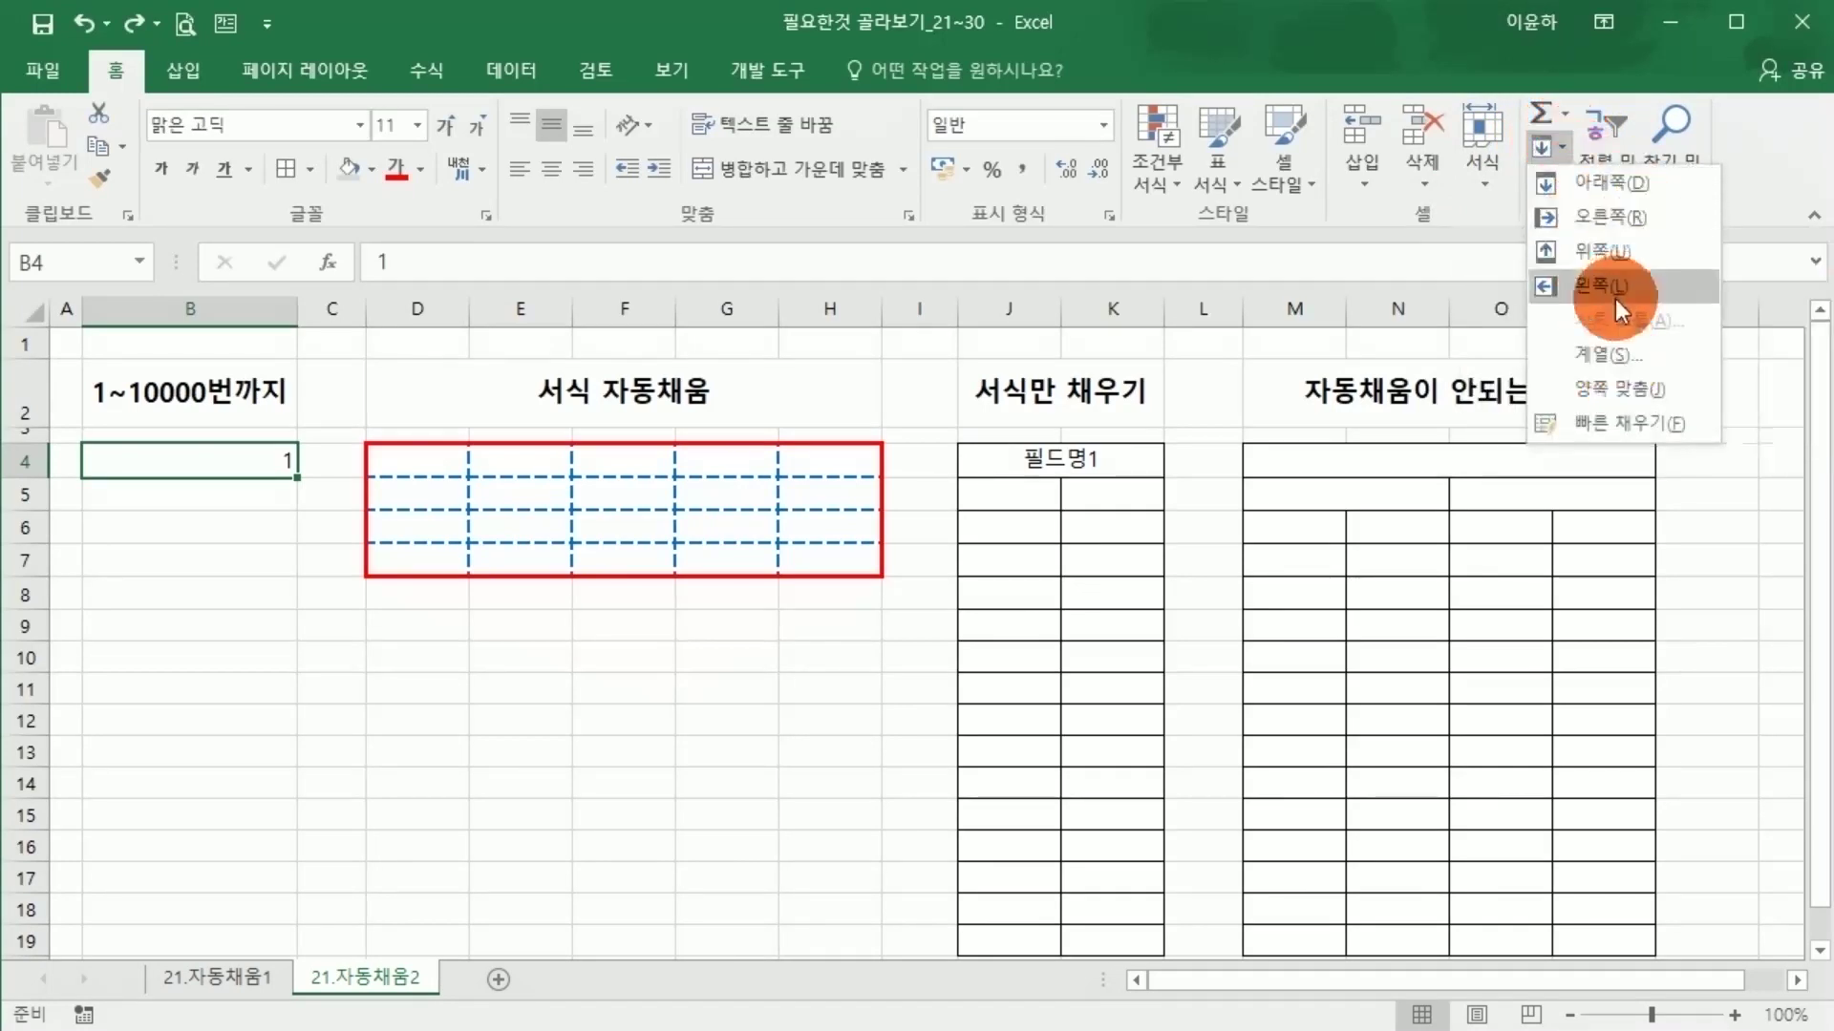
left_click(1598, 359)
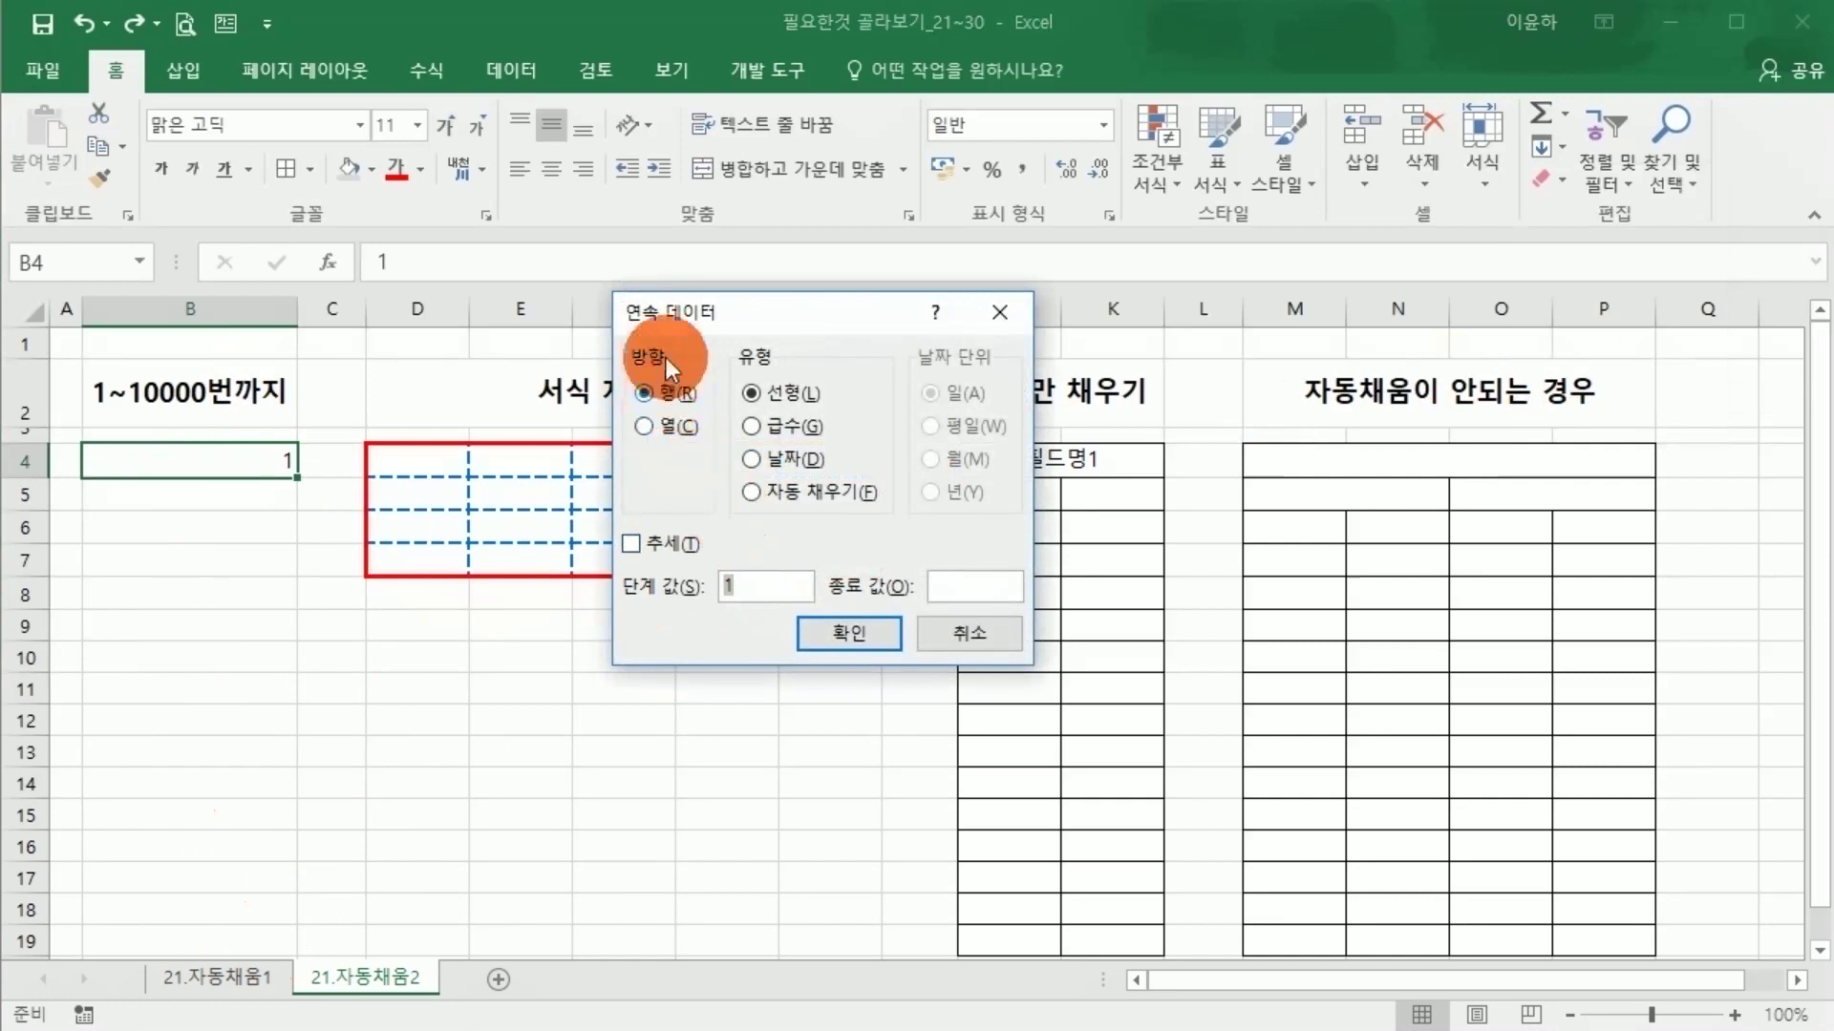
left_click(655, 425)
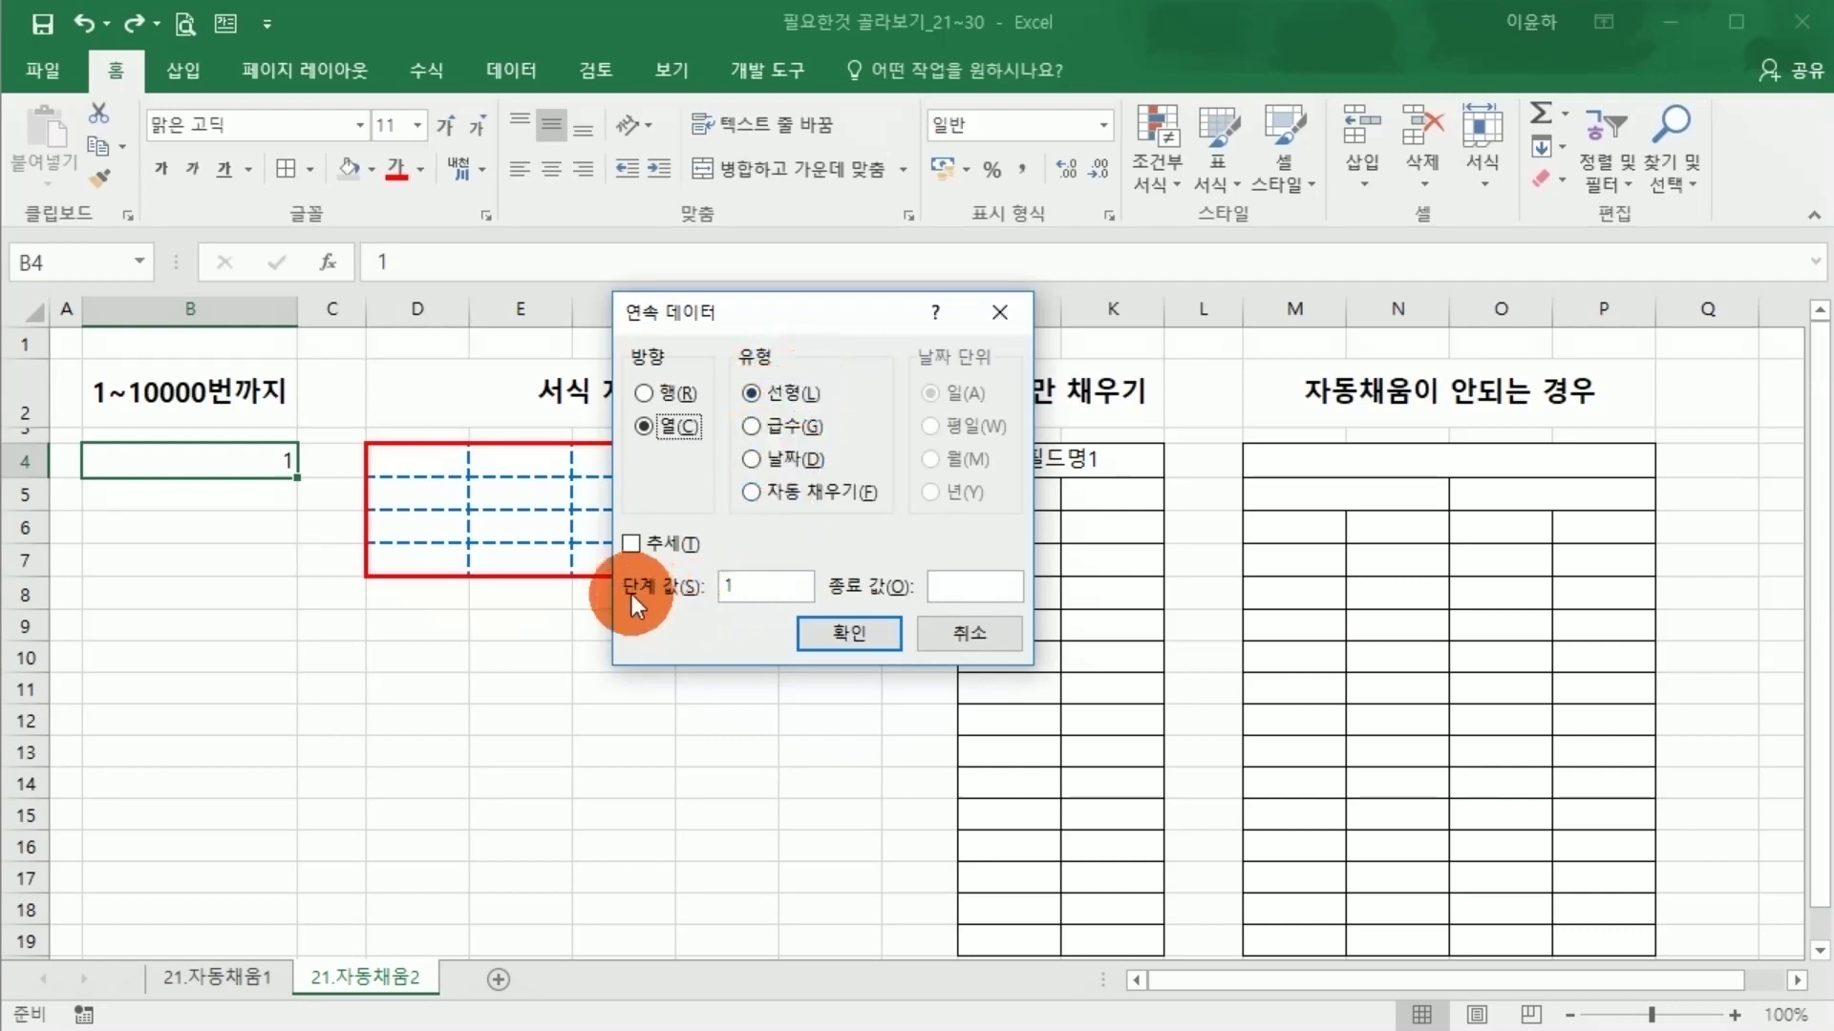
double_click(729, 589)
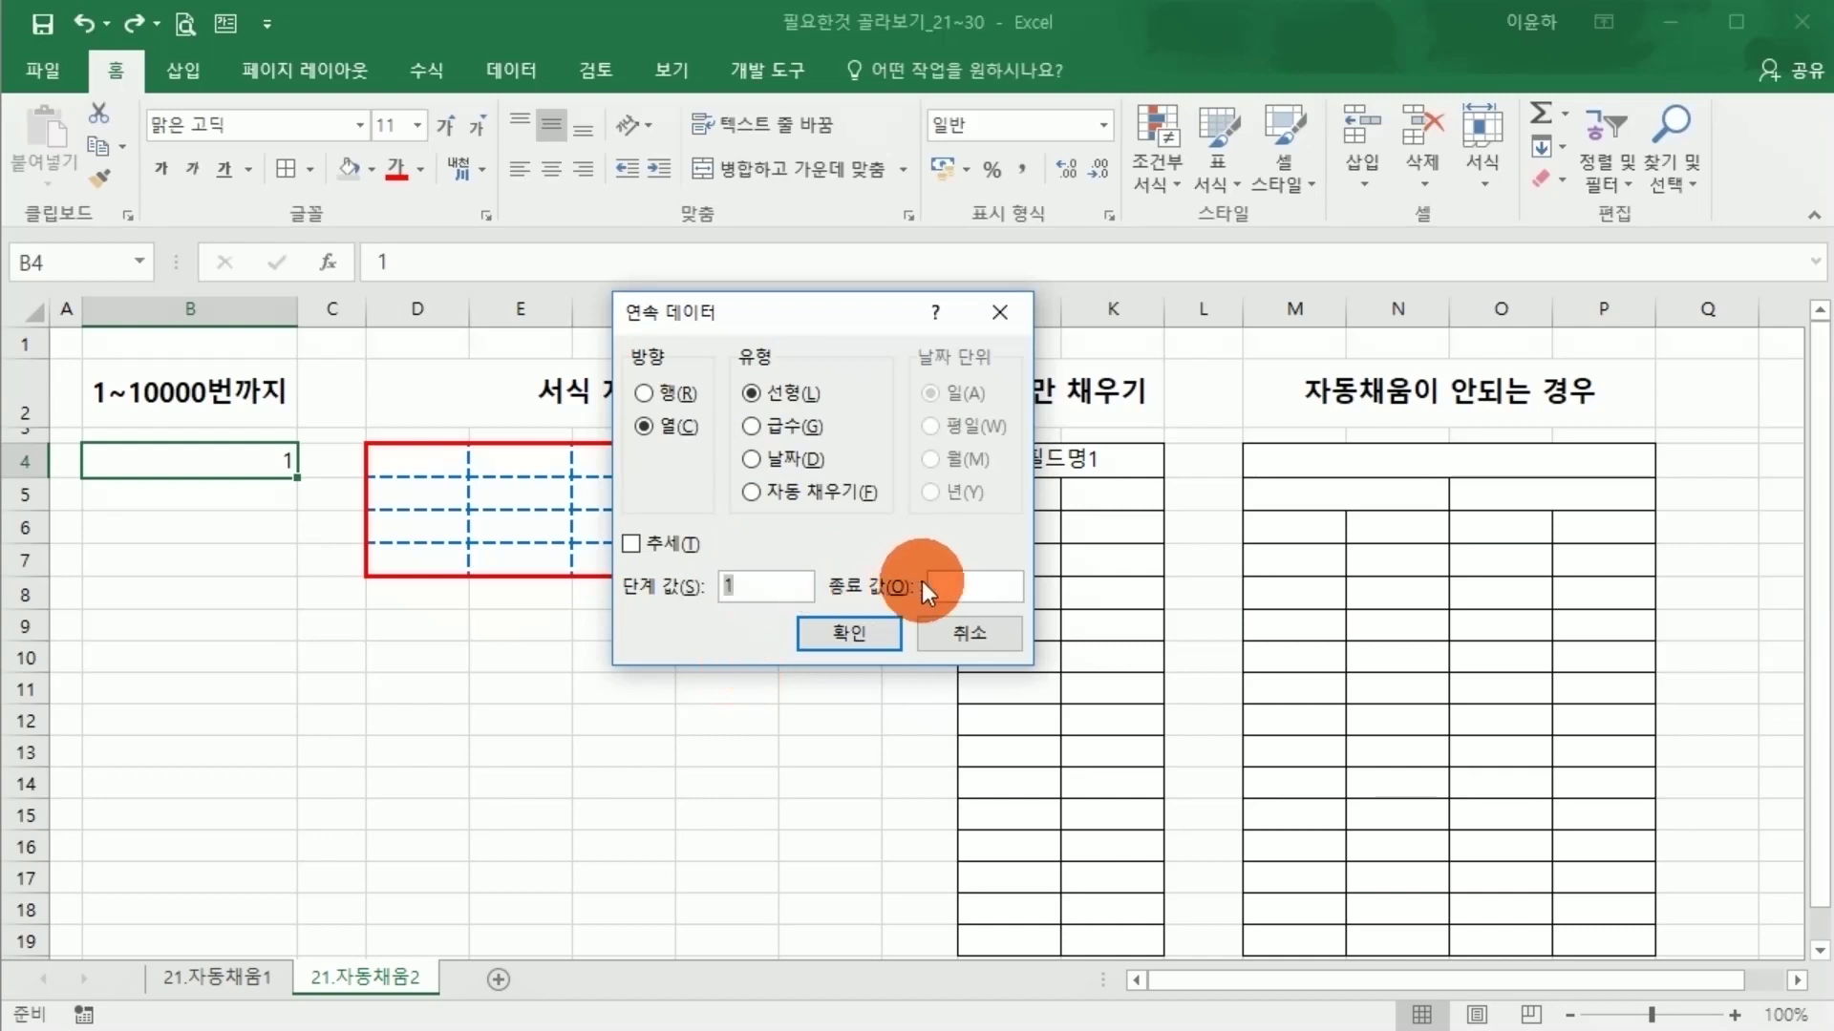
left_click(952, 587)
type("10000")
left_click(873, 632)
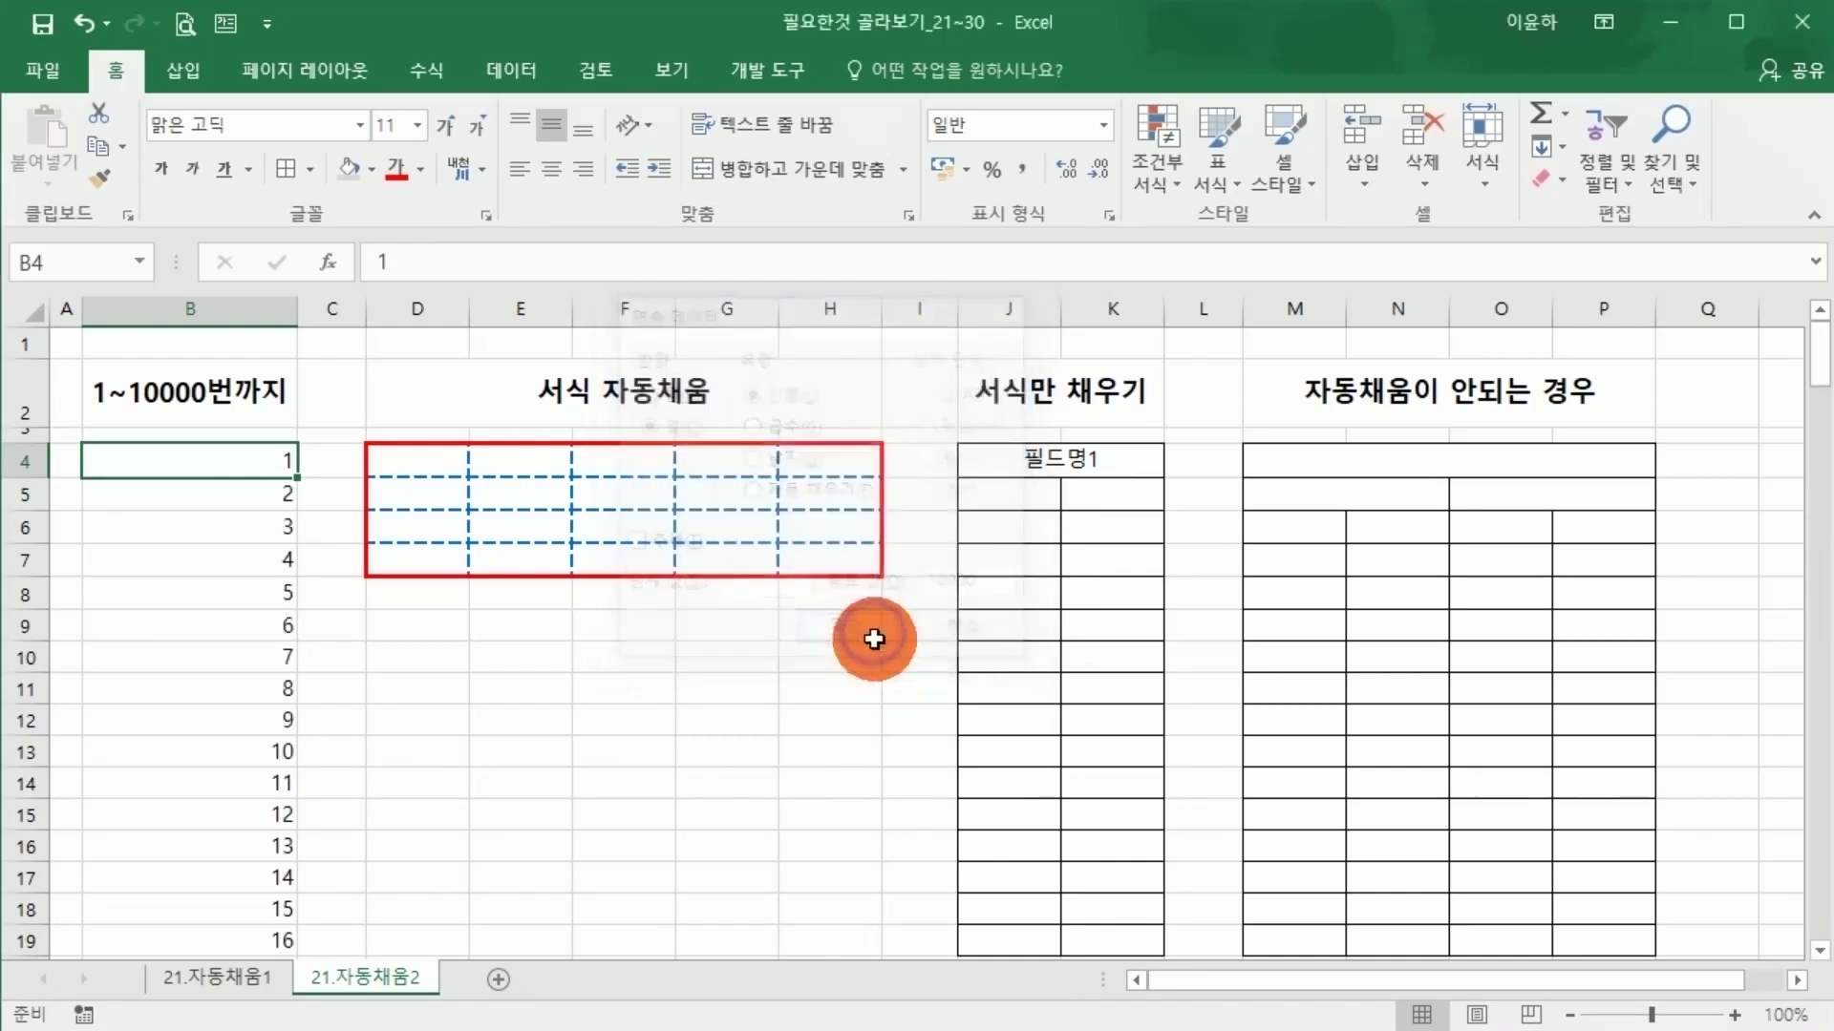
mouse_move(1822, 339)
left_mouse_down()
mouse_move(1821, 368)
mouse_move(1819, 330)
left_mouse_up()
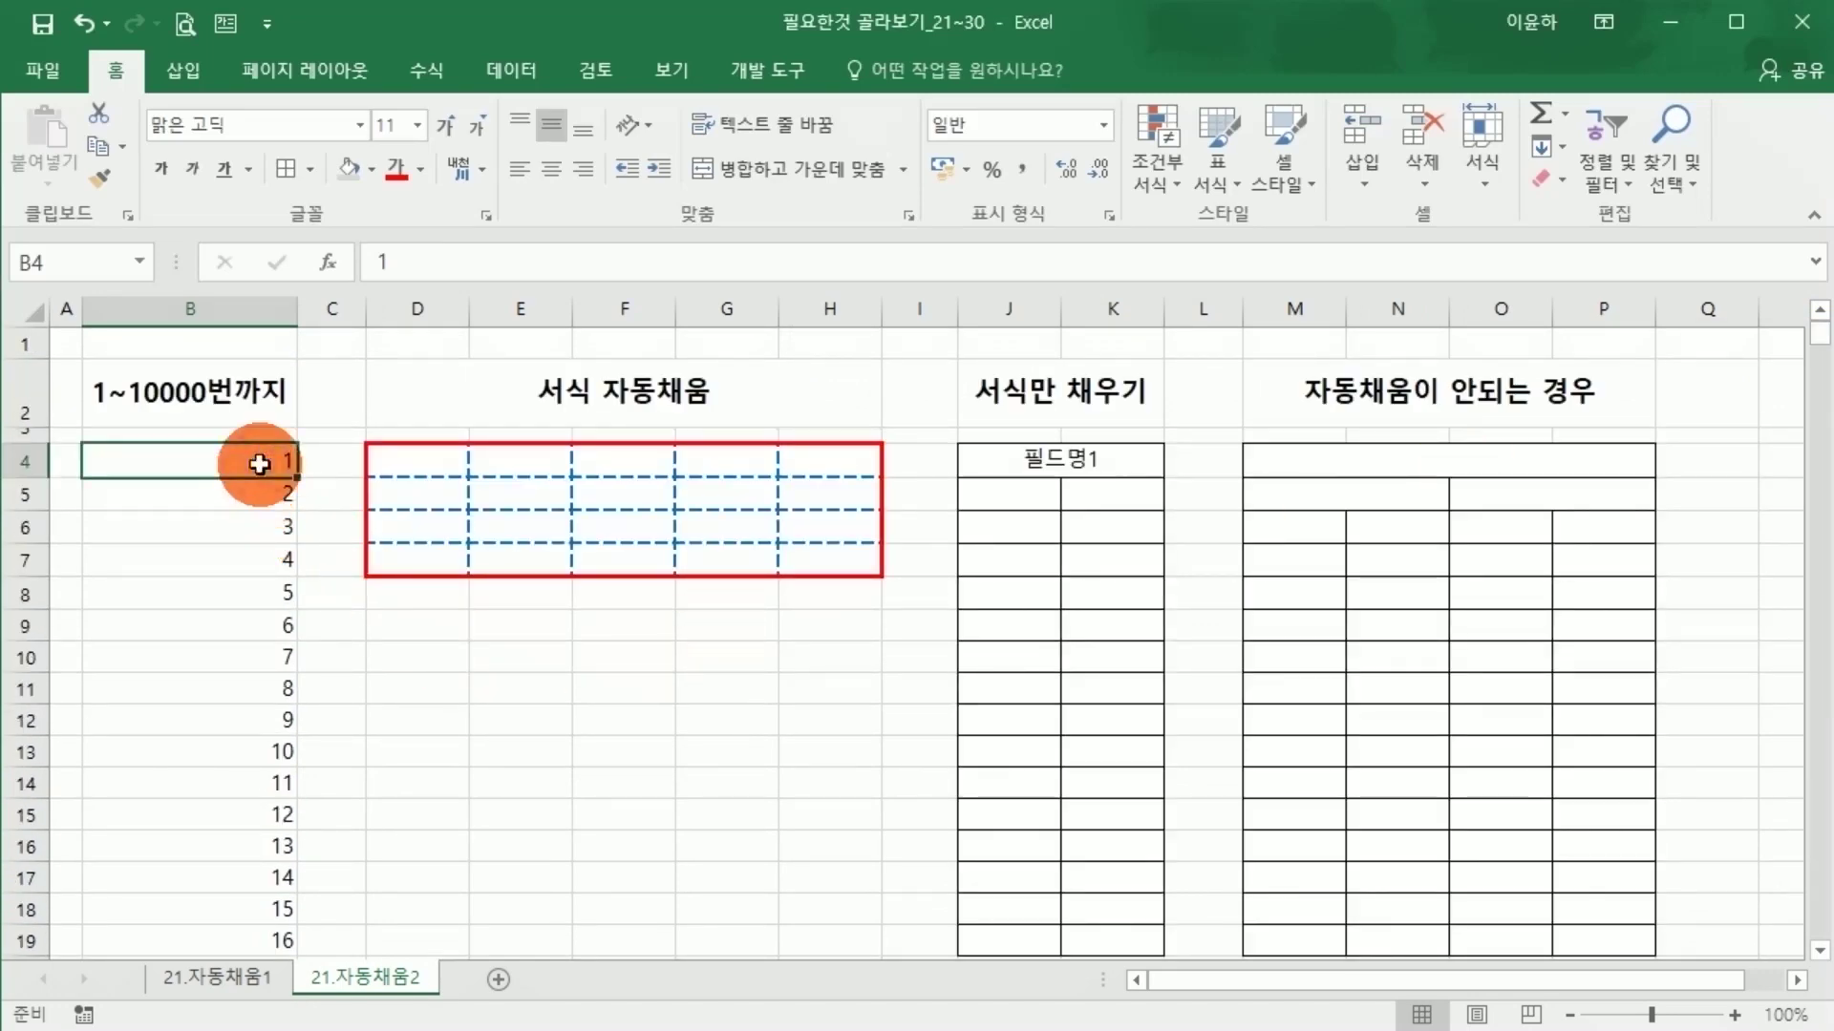
Clear the whole number series from B4 down and re-enter 1 in B4.
key("ctrl+shift+Down")
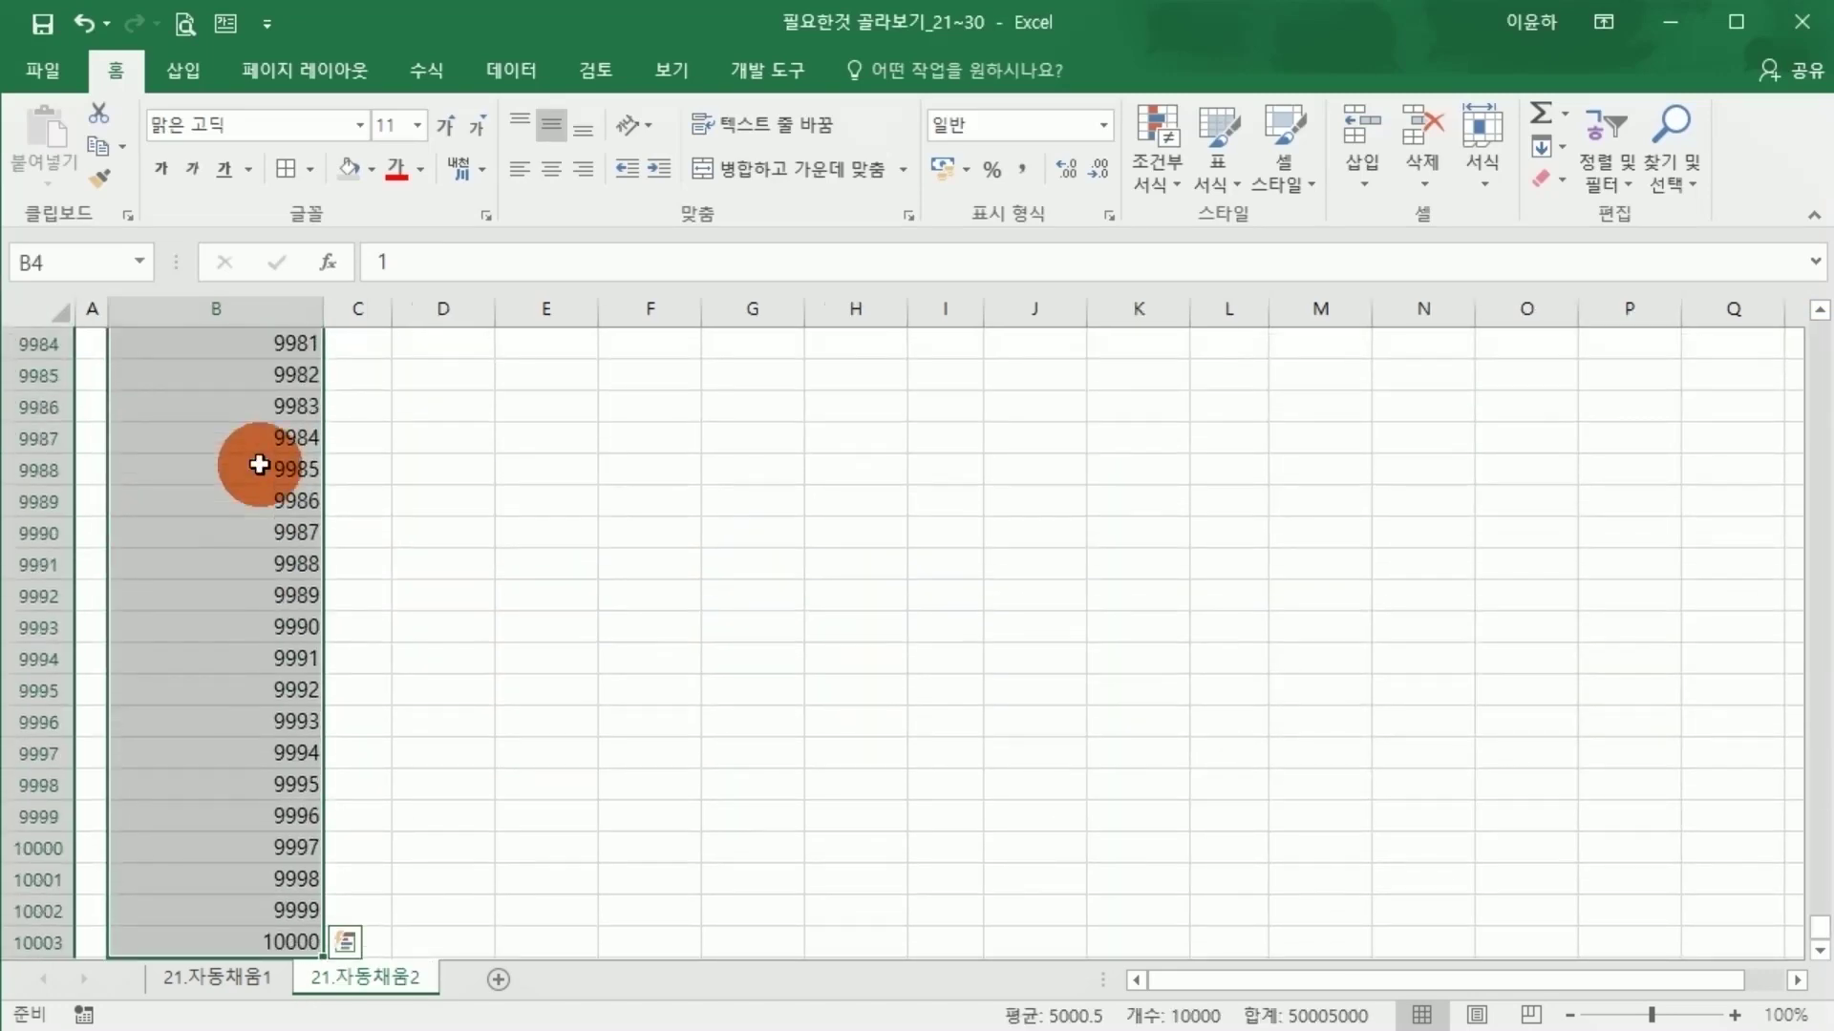
key("Delete")
left_click(238, 450)
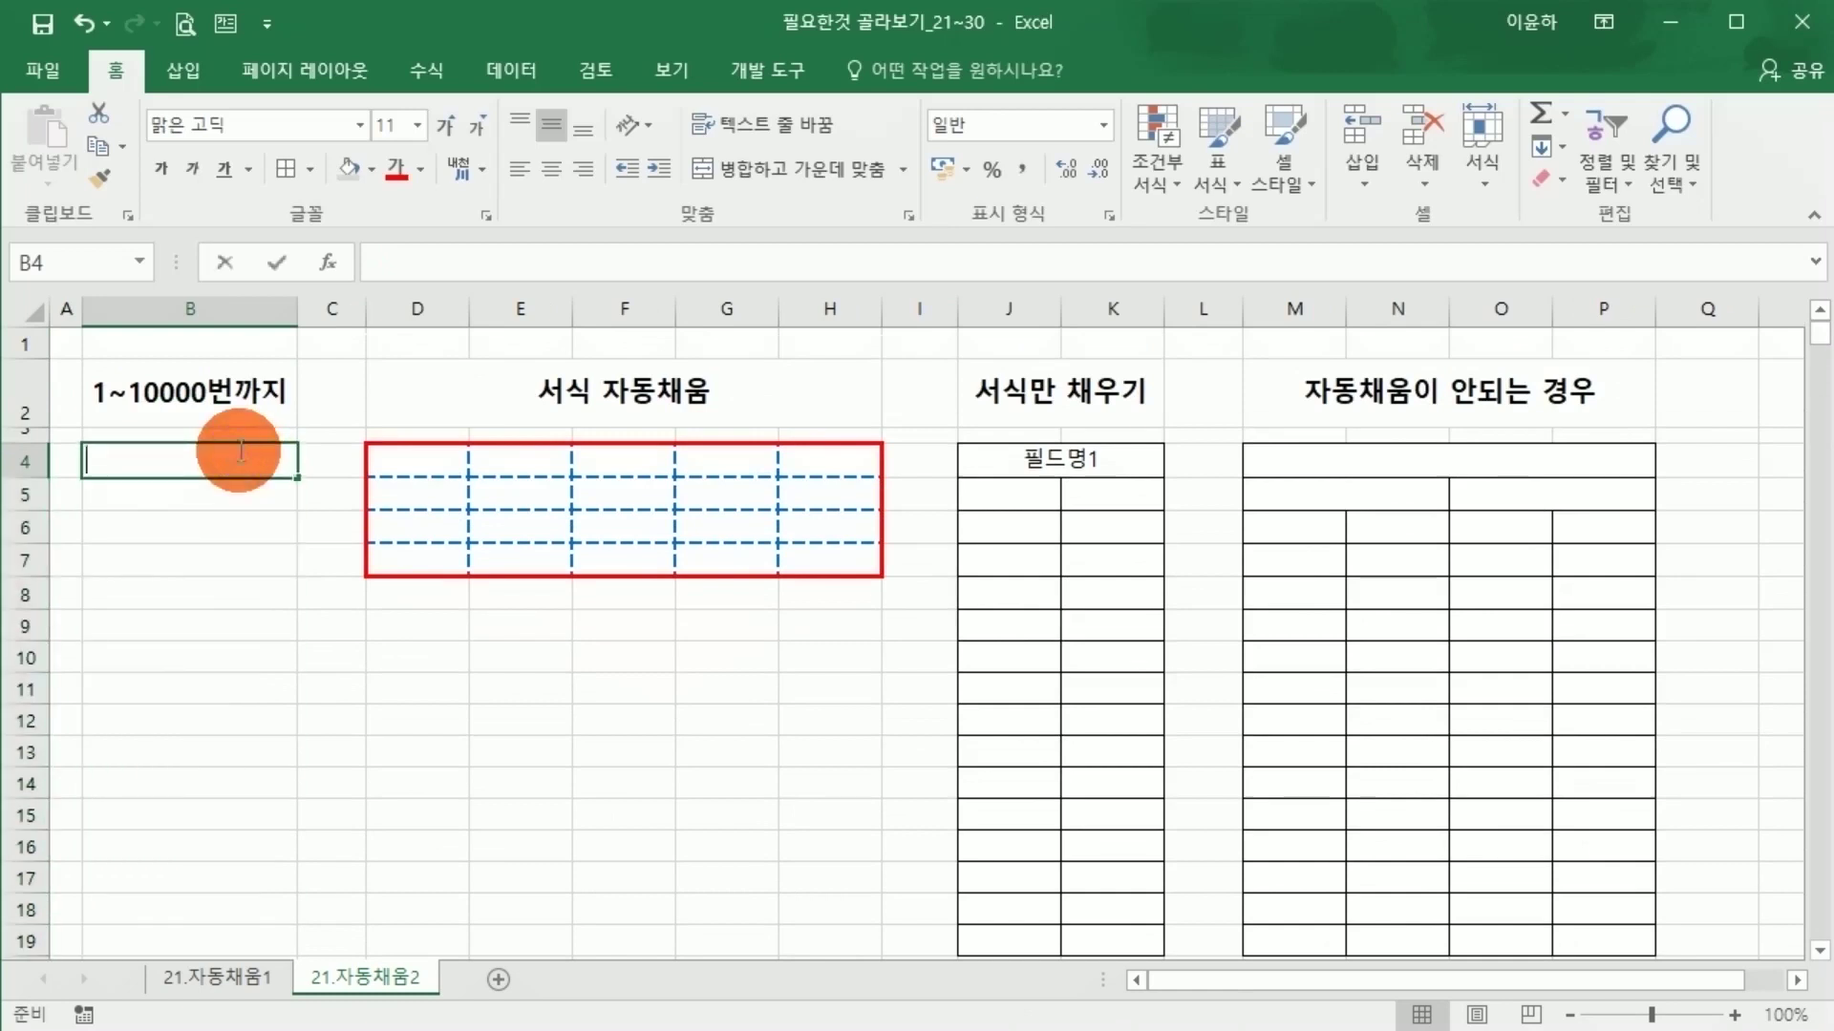
type("1")
key("Return")
Fill a growth series (급수) from B4 down the column (열) with step value 2 and stop value 1000.
left_click(291, 462)
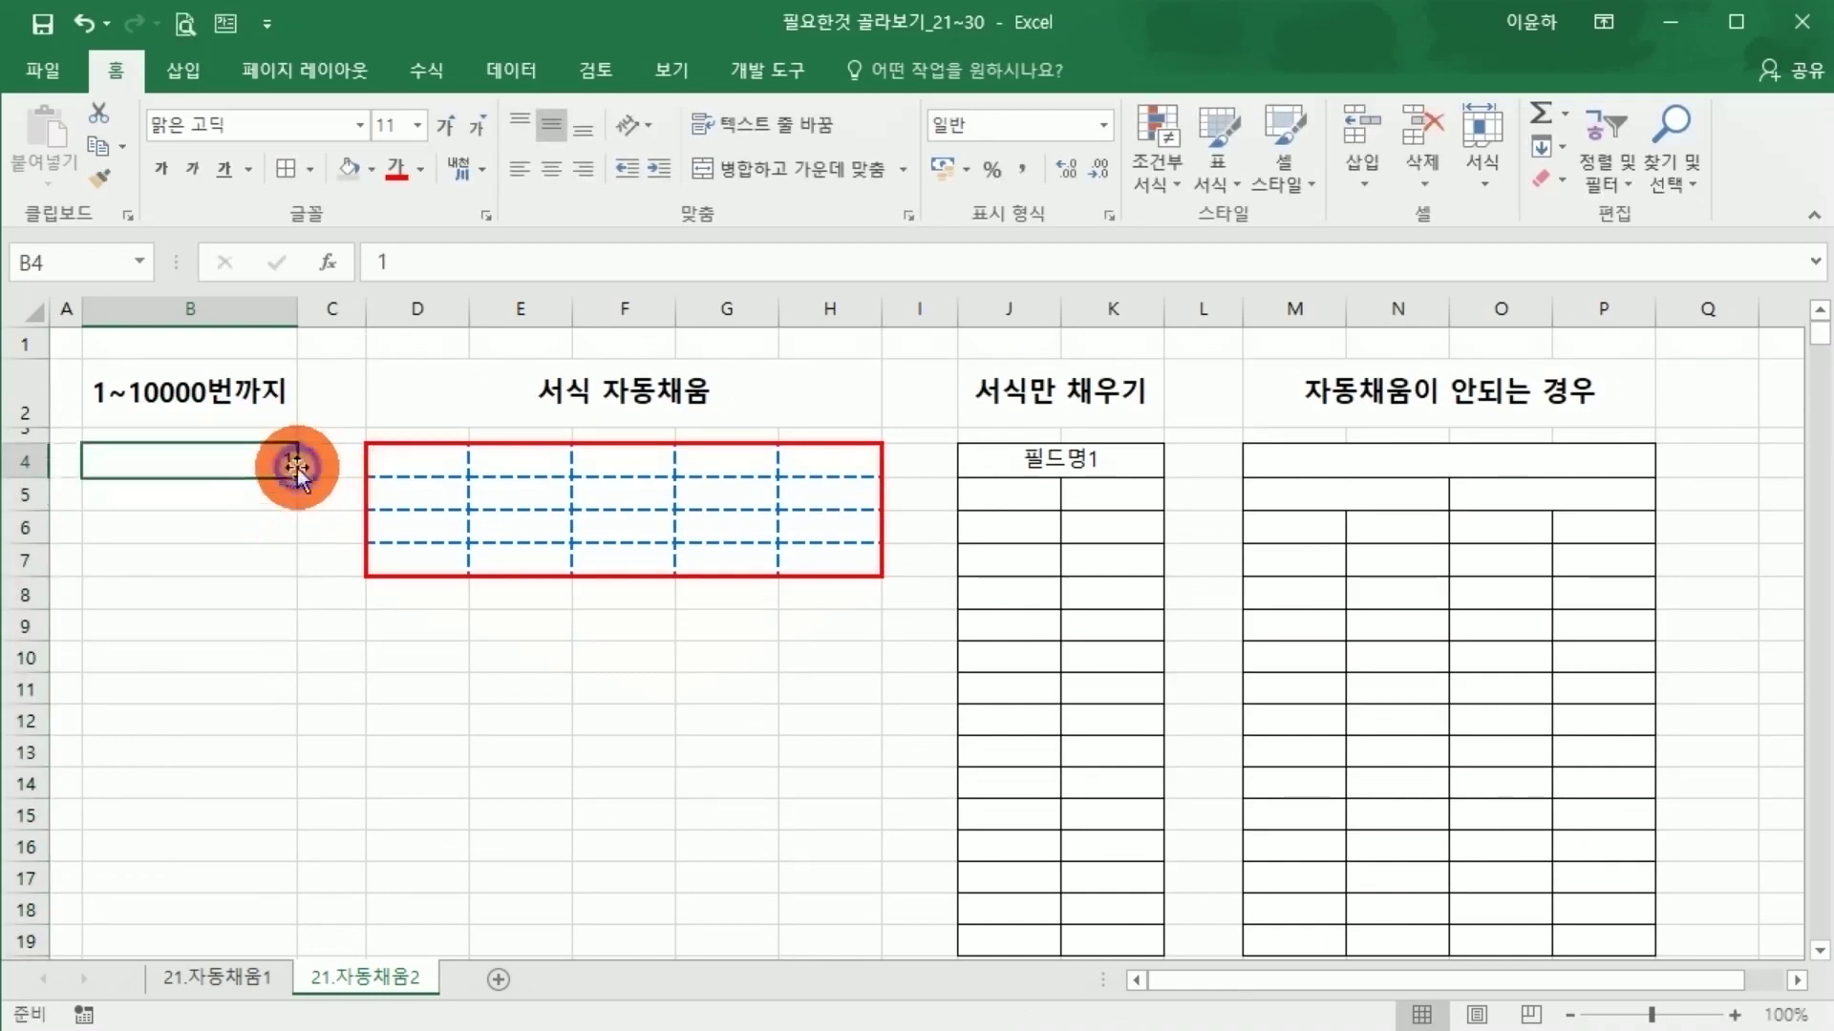
left_click(1551, 147)
left_click(1585, 356)
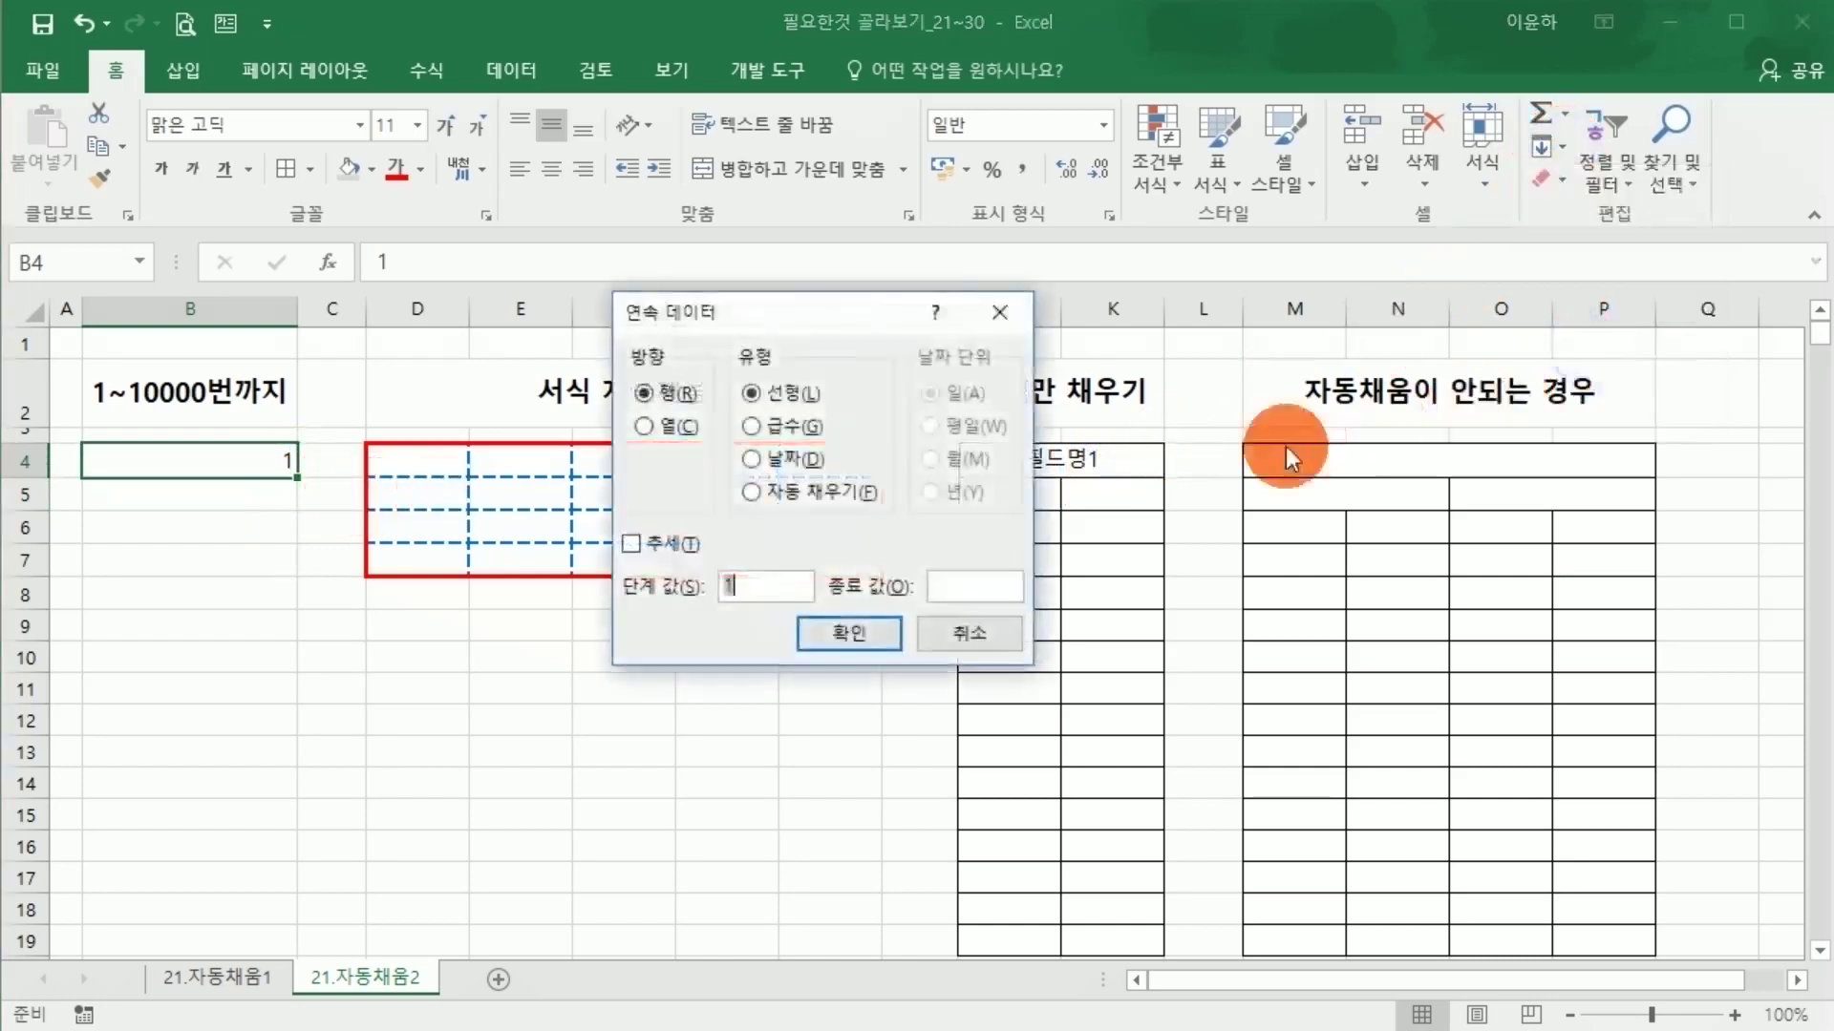
left_click(684, 429)
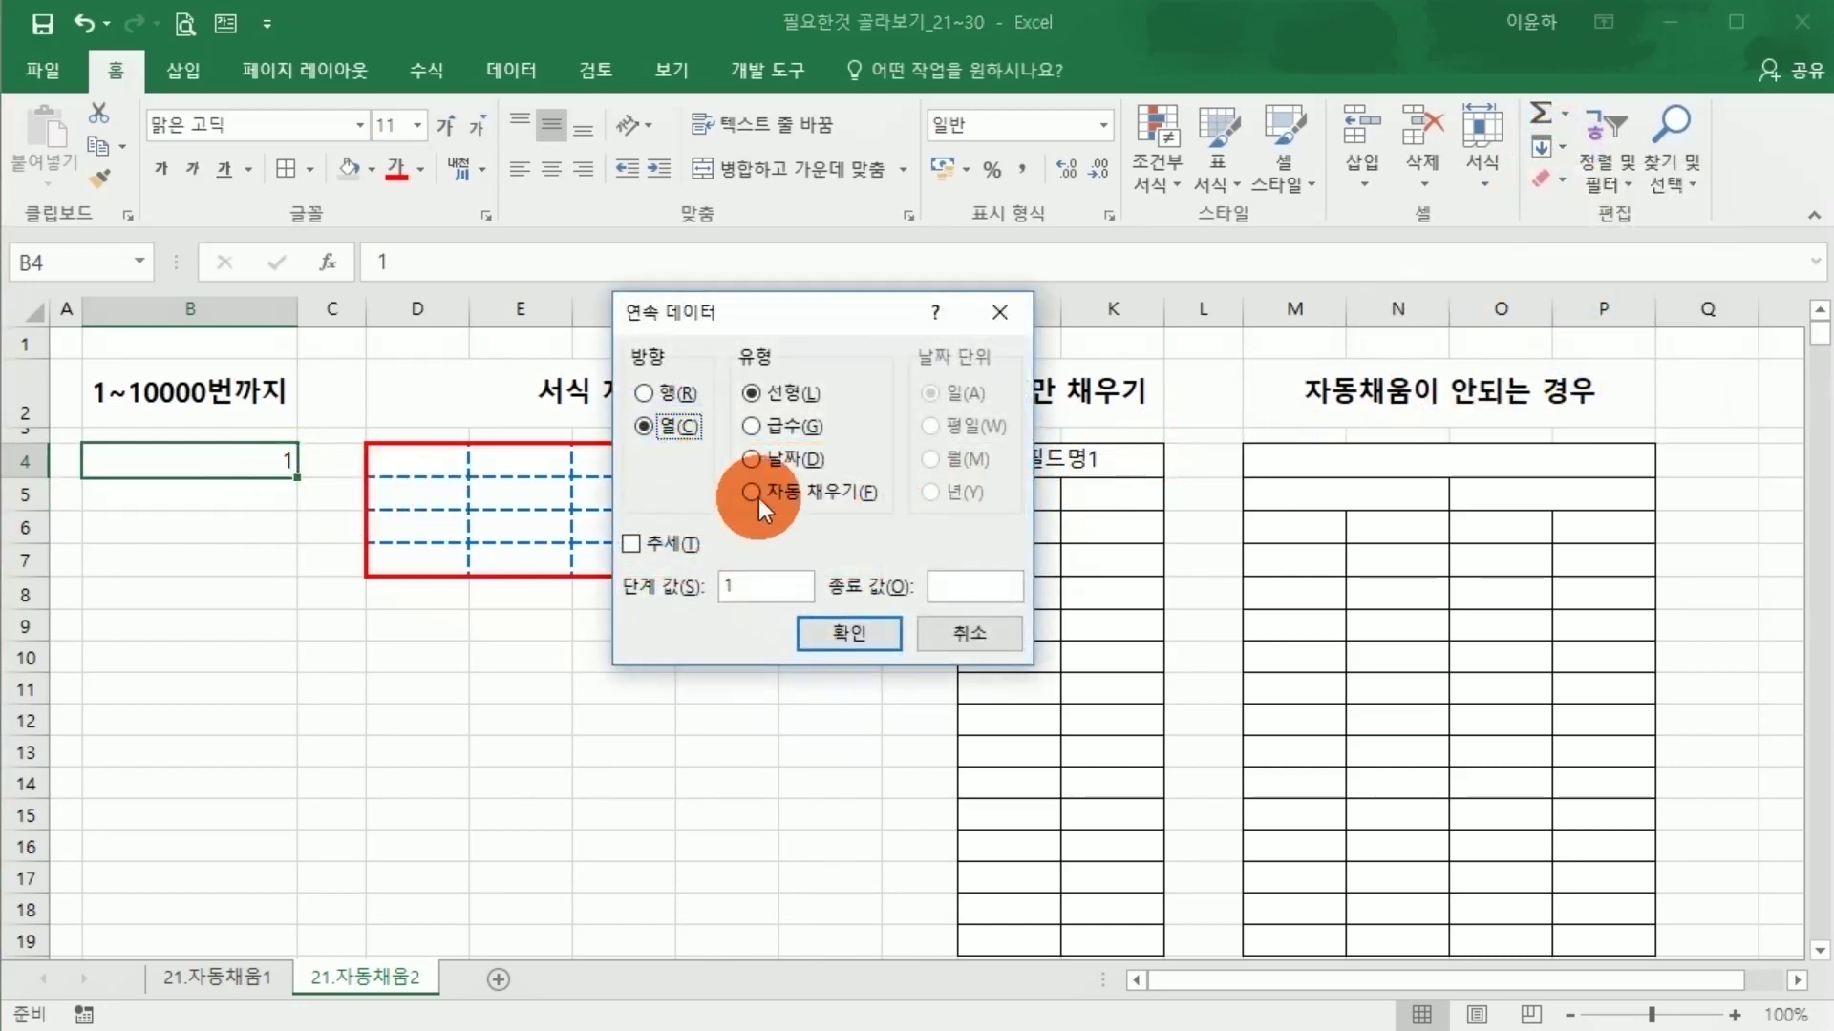
left_click(782, 427)
double_click(769, 586)
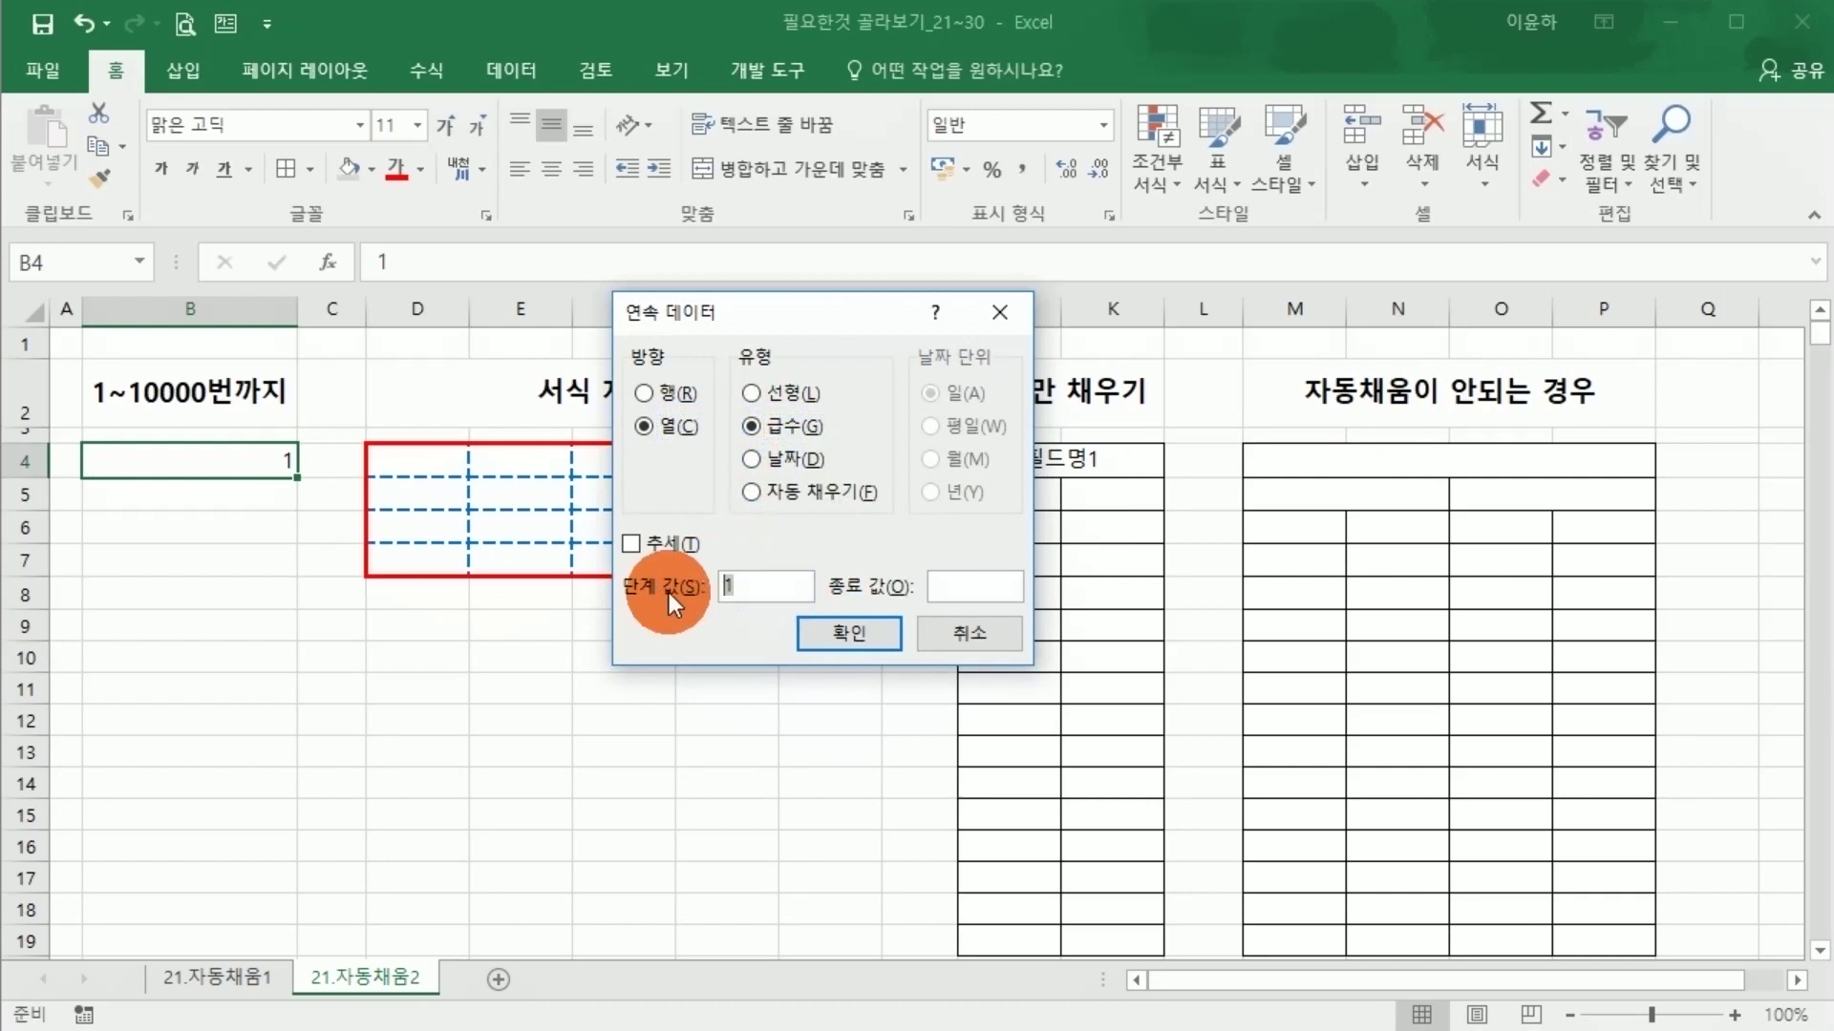
left_click_drag(752, 591, 713, 594)
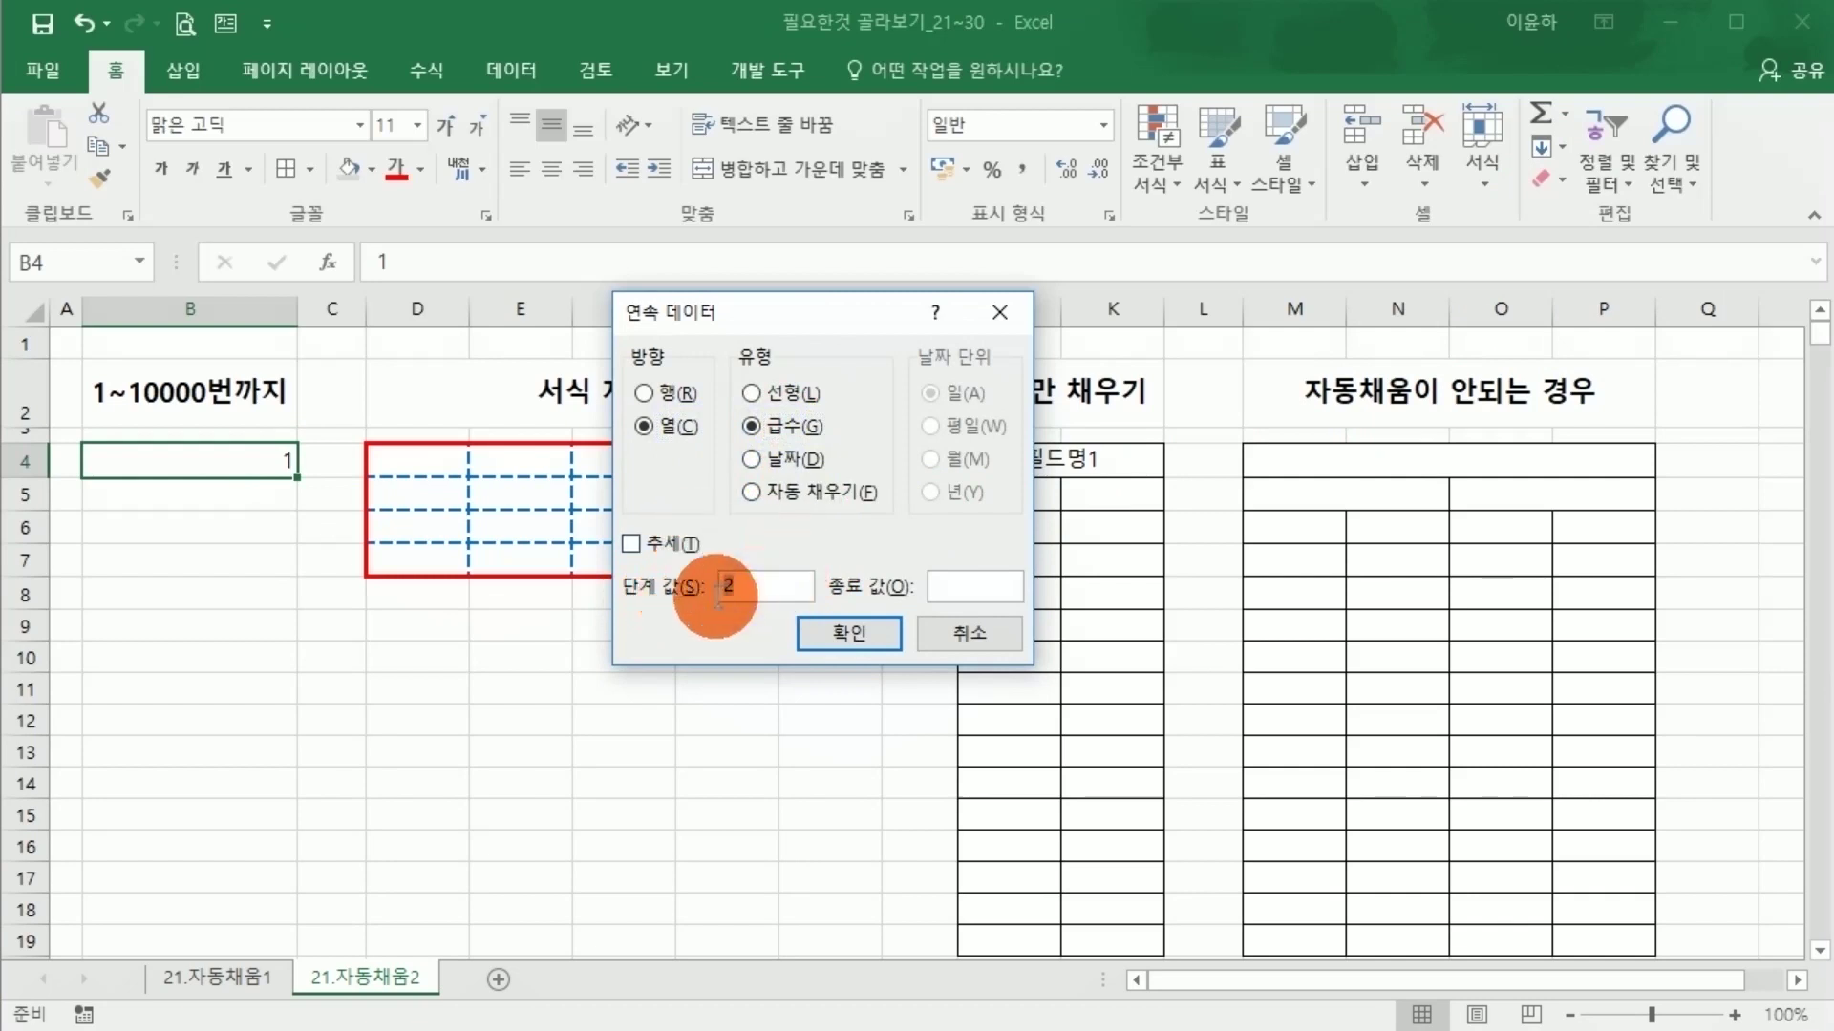
left_click(985, 589)
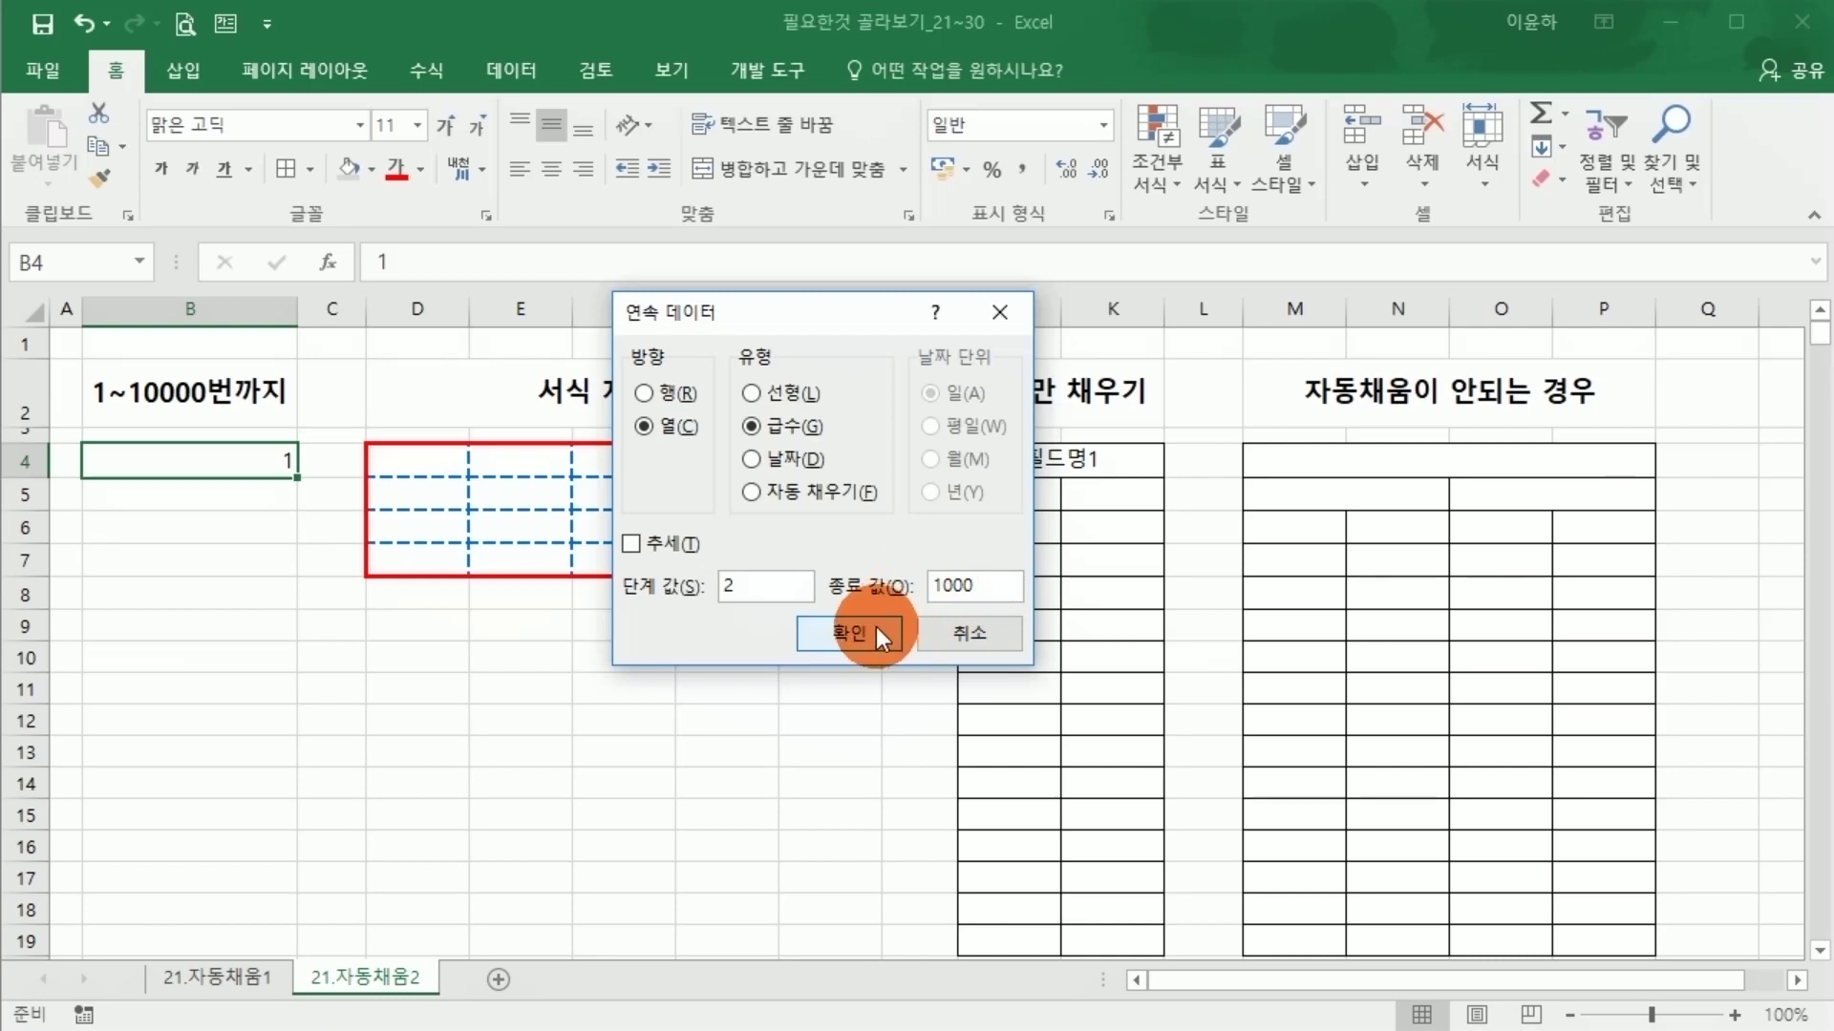
left_click(849, 641)
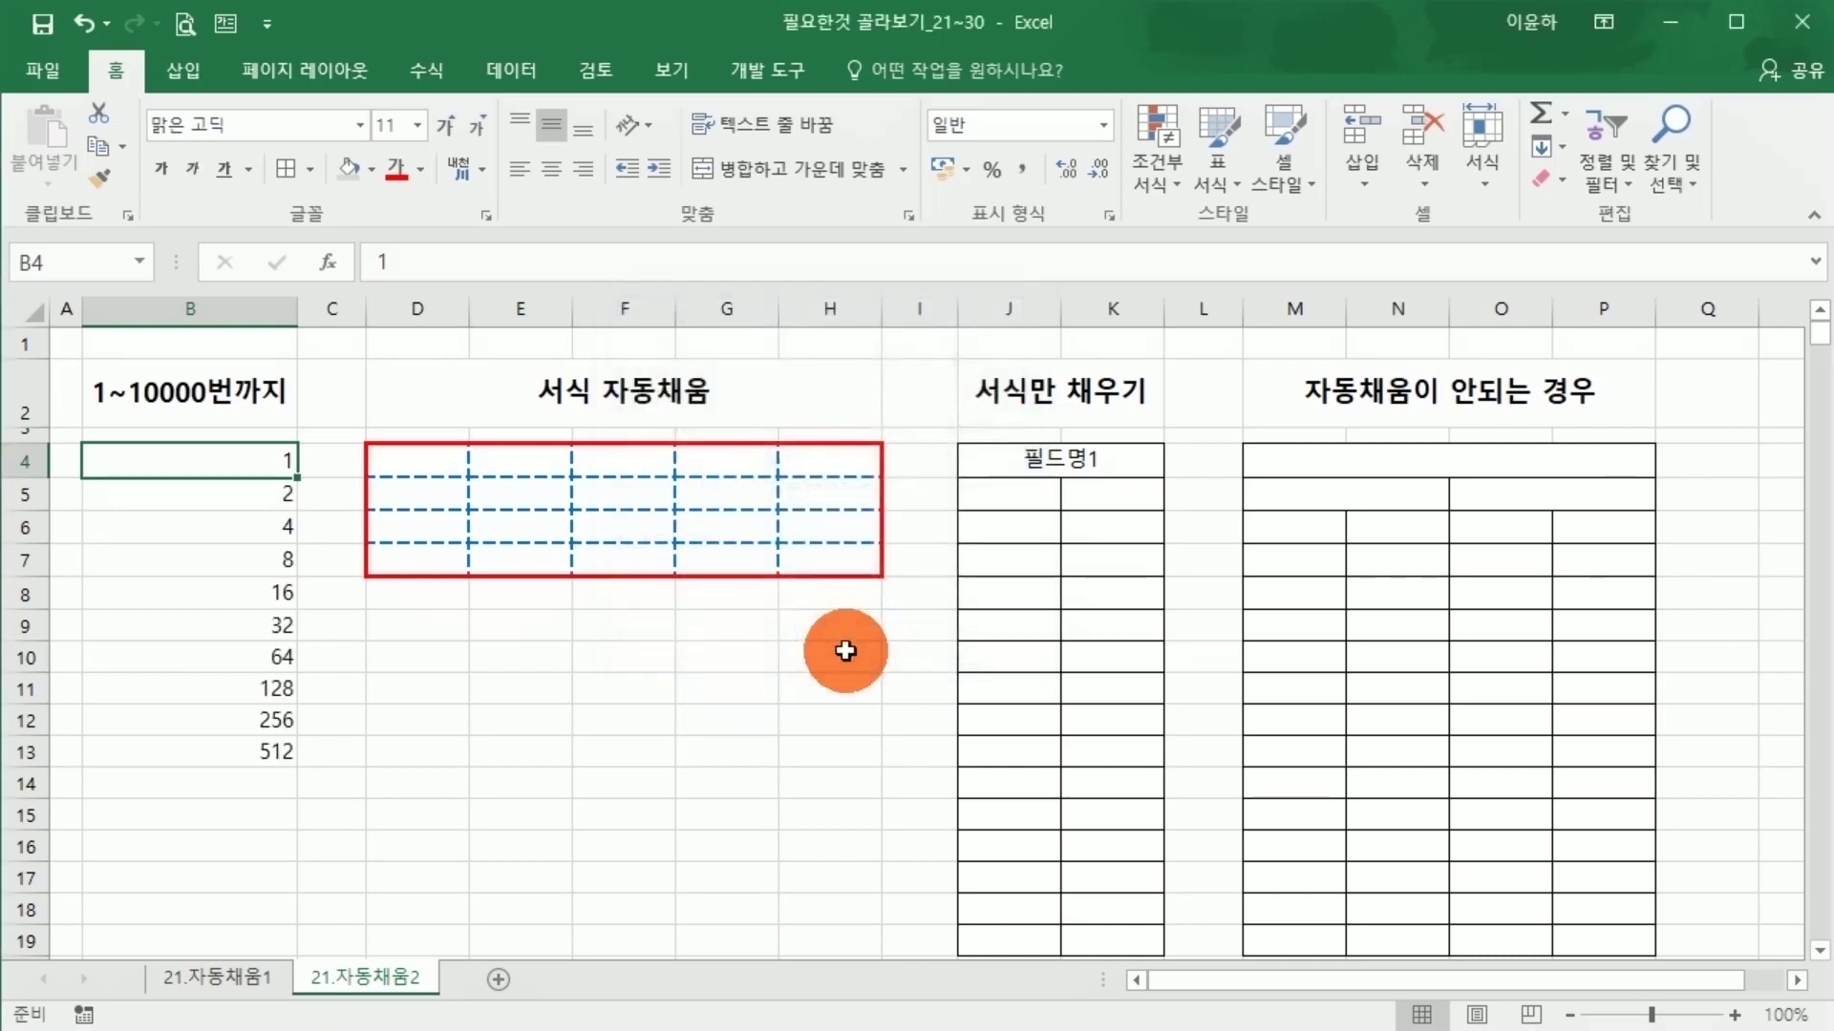
left_click(270, 752)
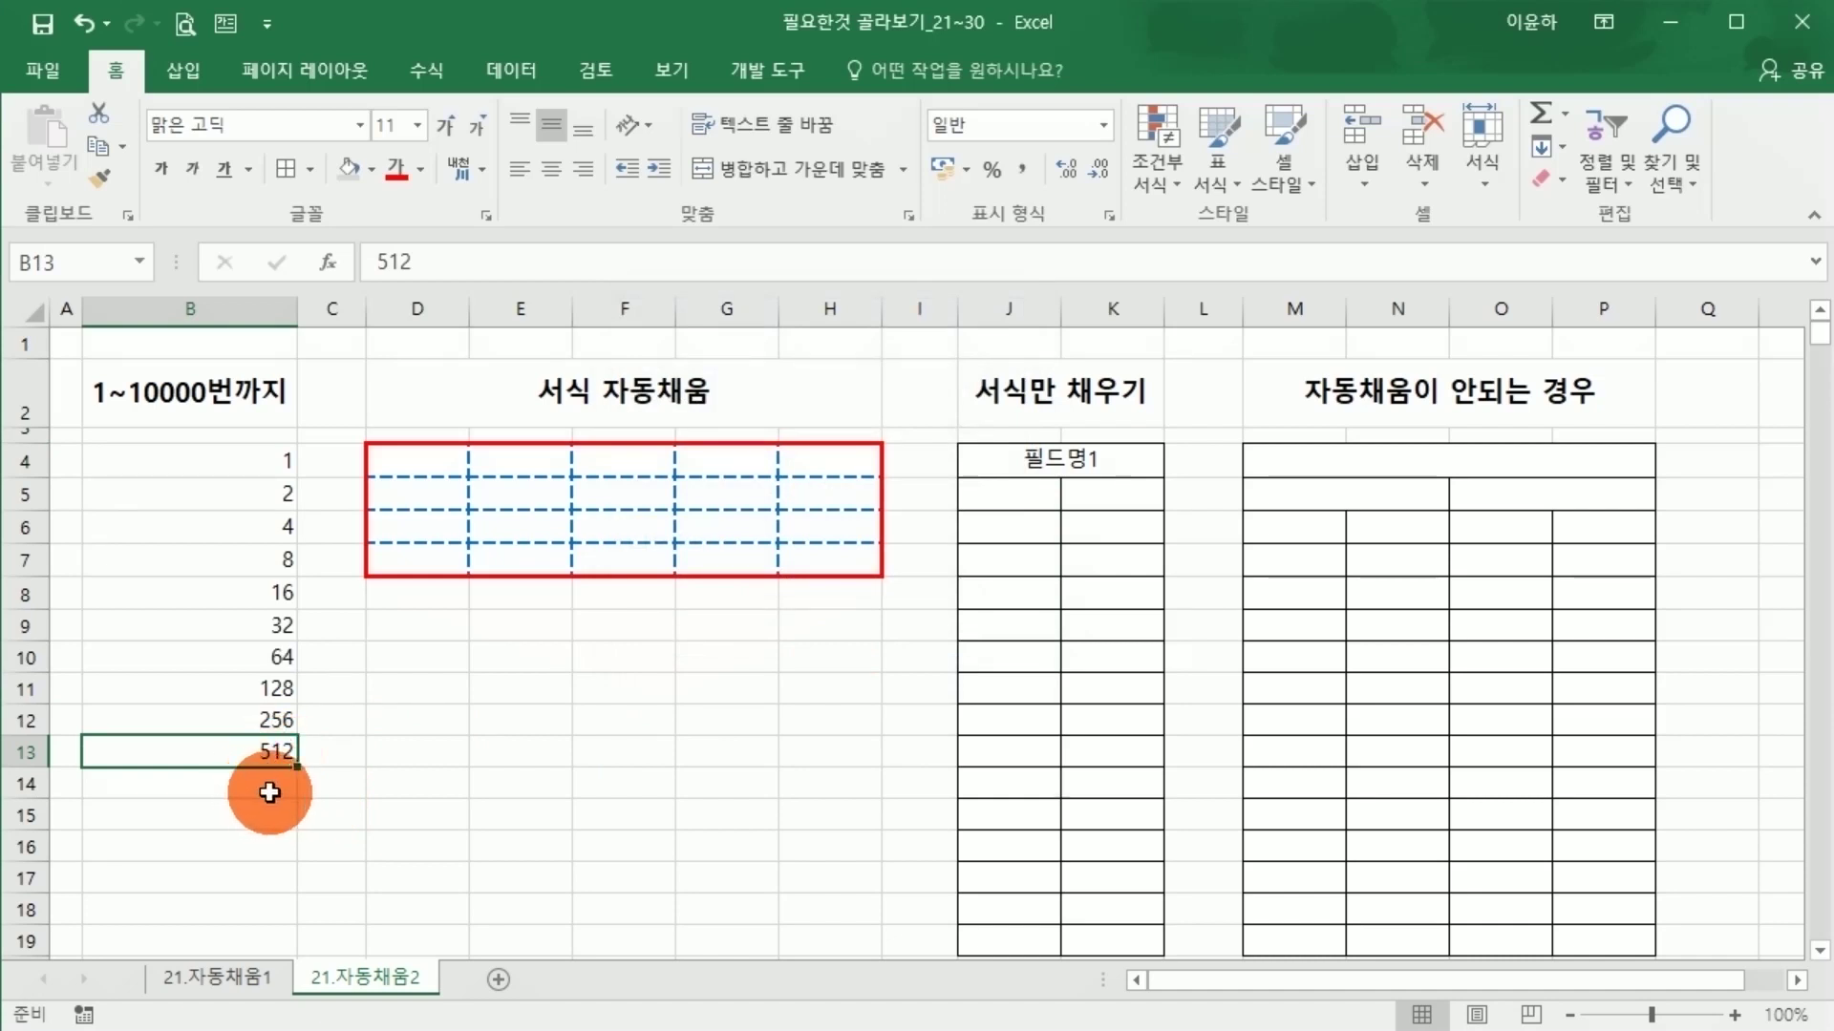
left_click_drag(258, 466, 296, 760)
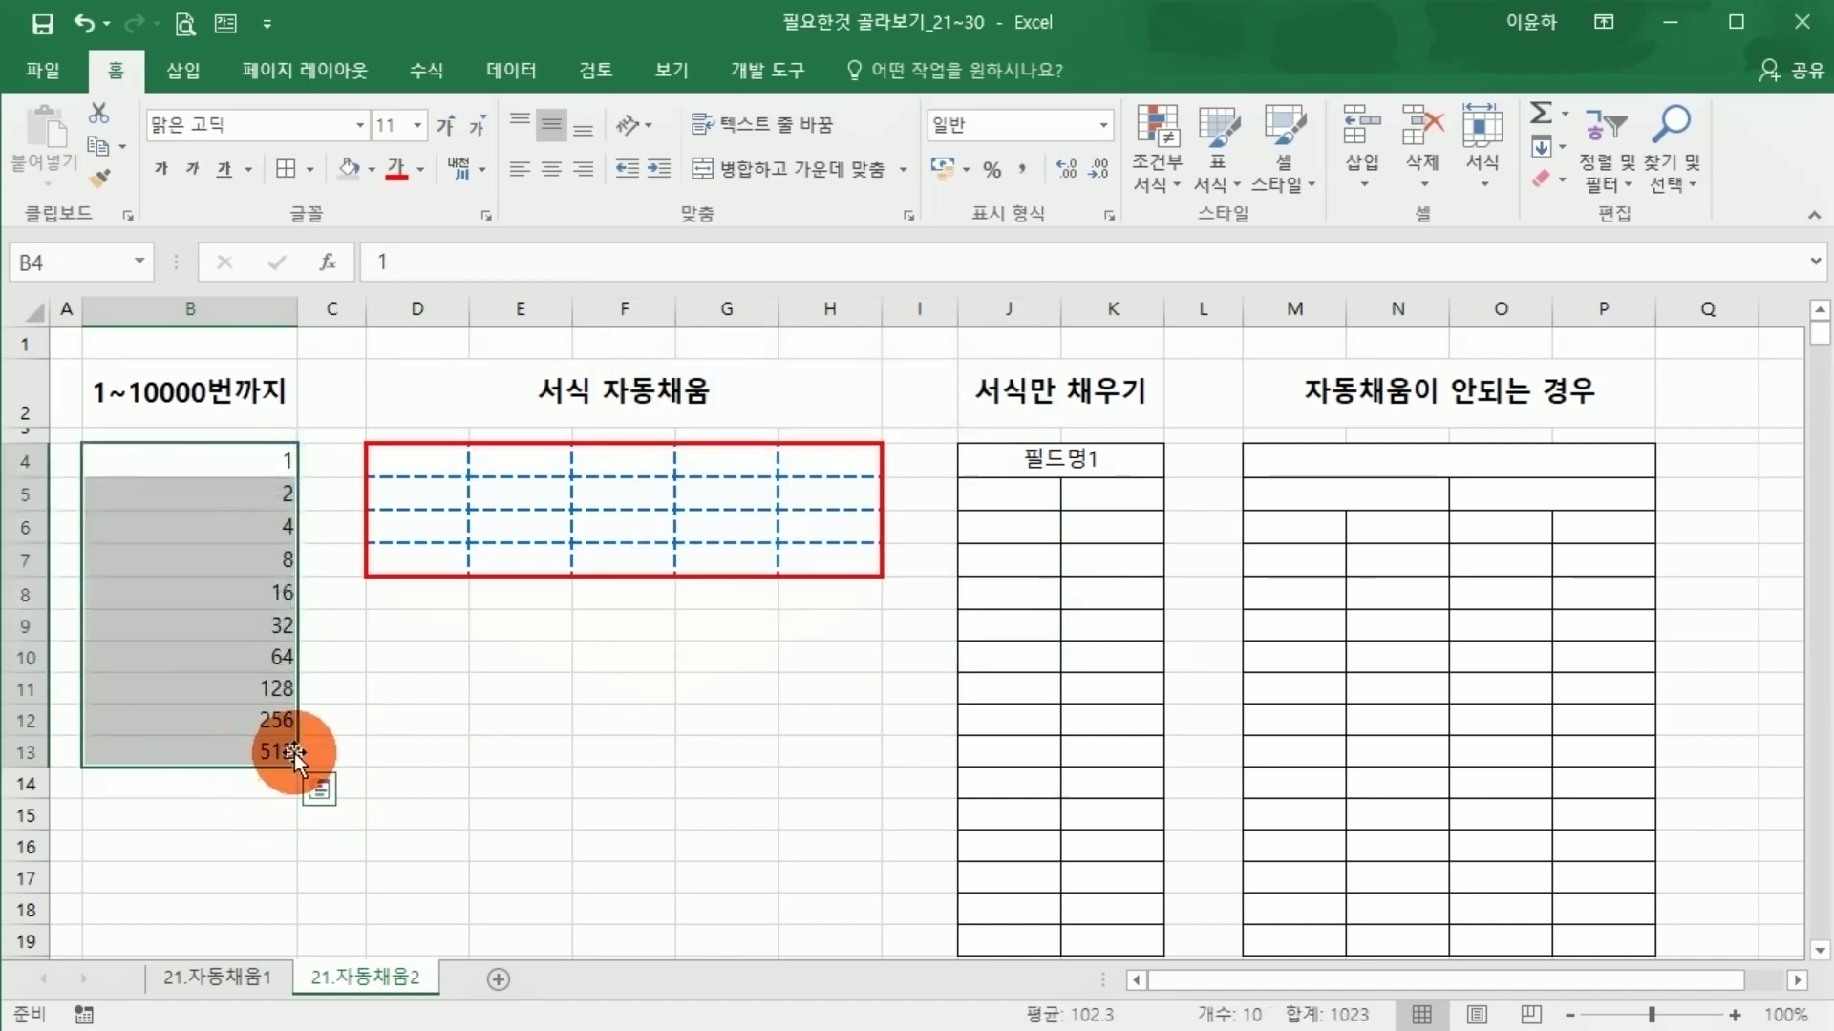
left_click(344, 745)
left_click_drag(258, 461, 272, 721)
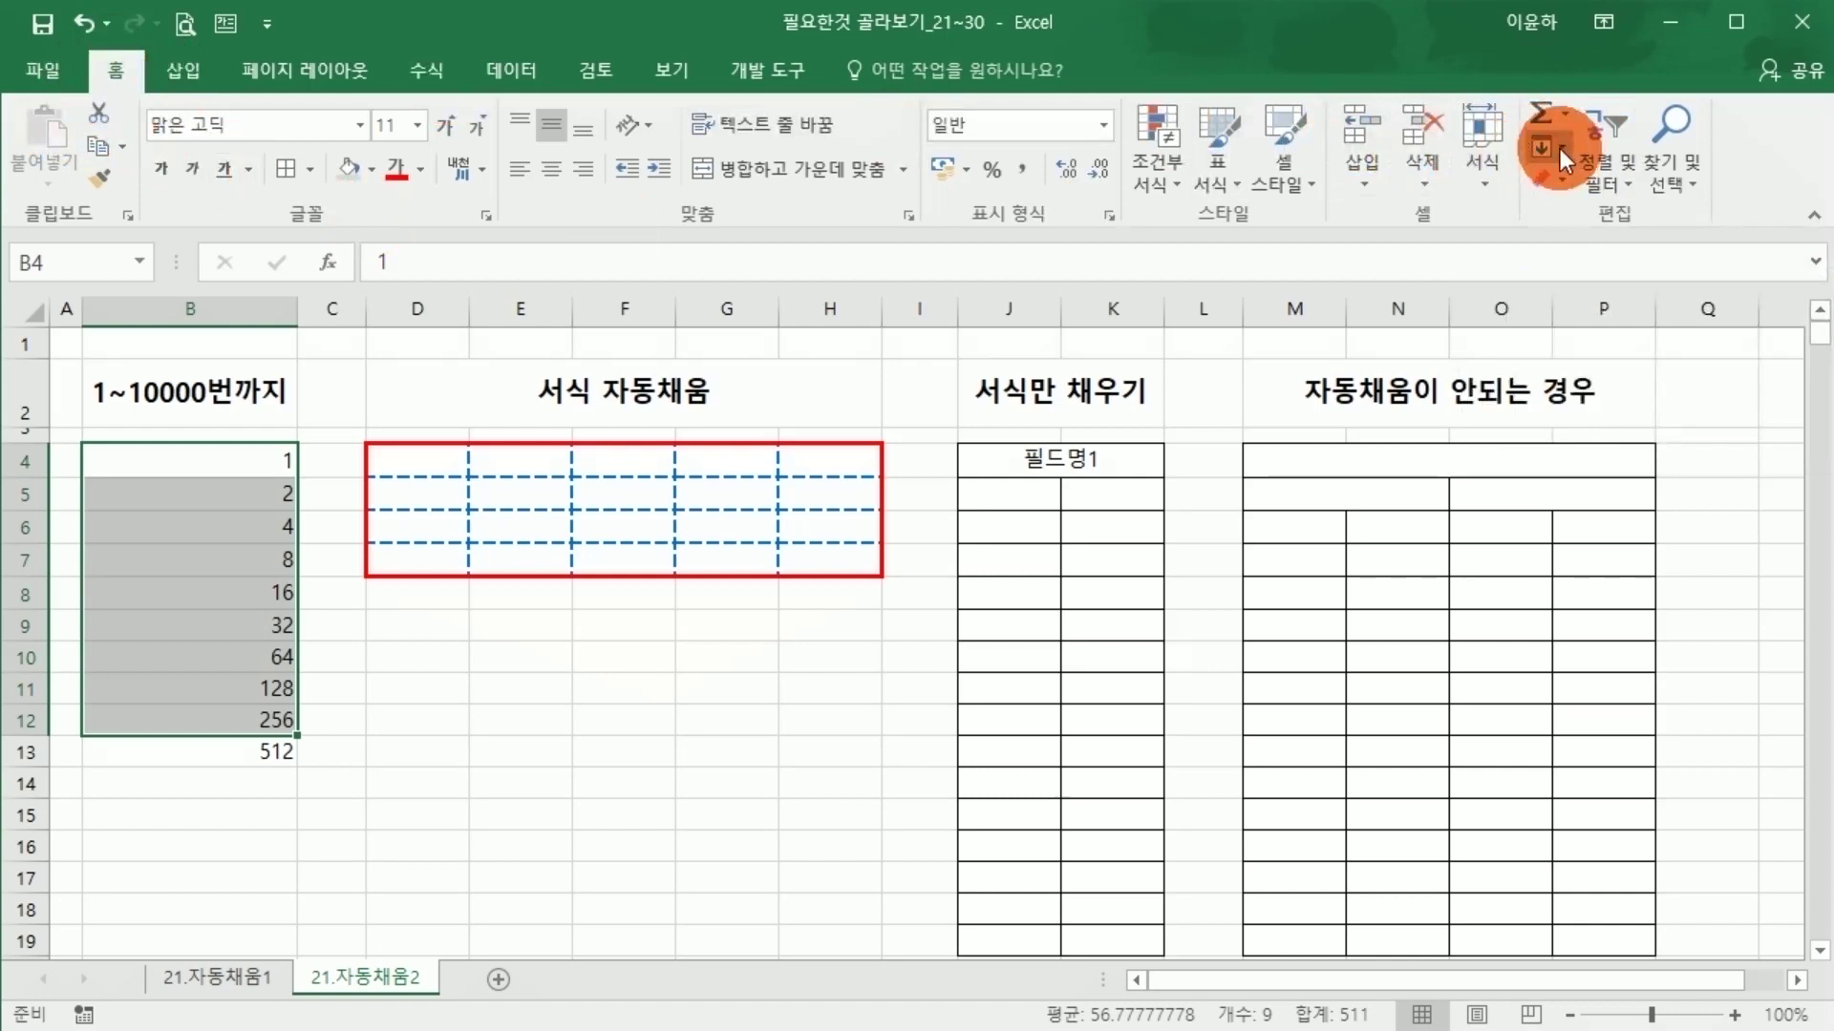
left_click(569, 696)
left_click_drag(590, 657, 572, 654)
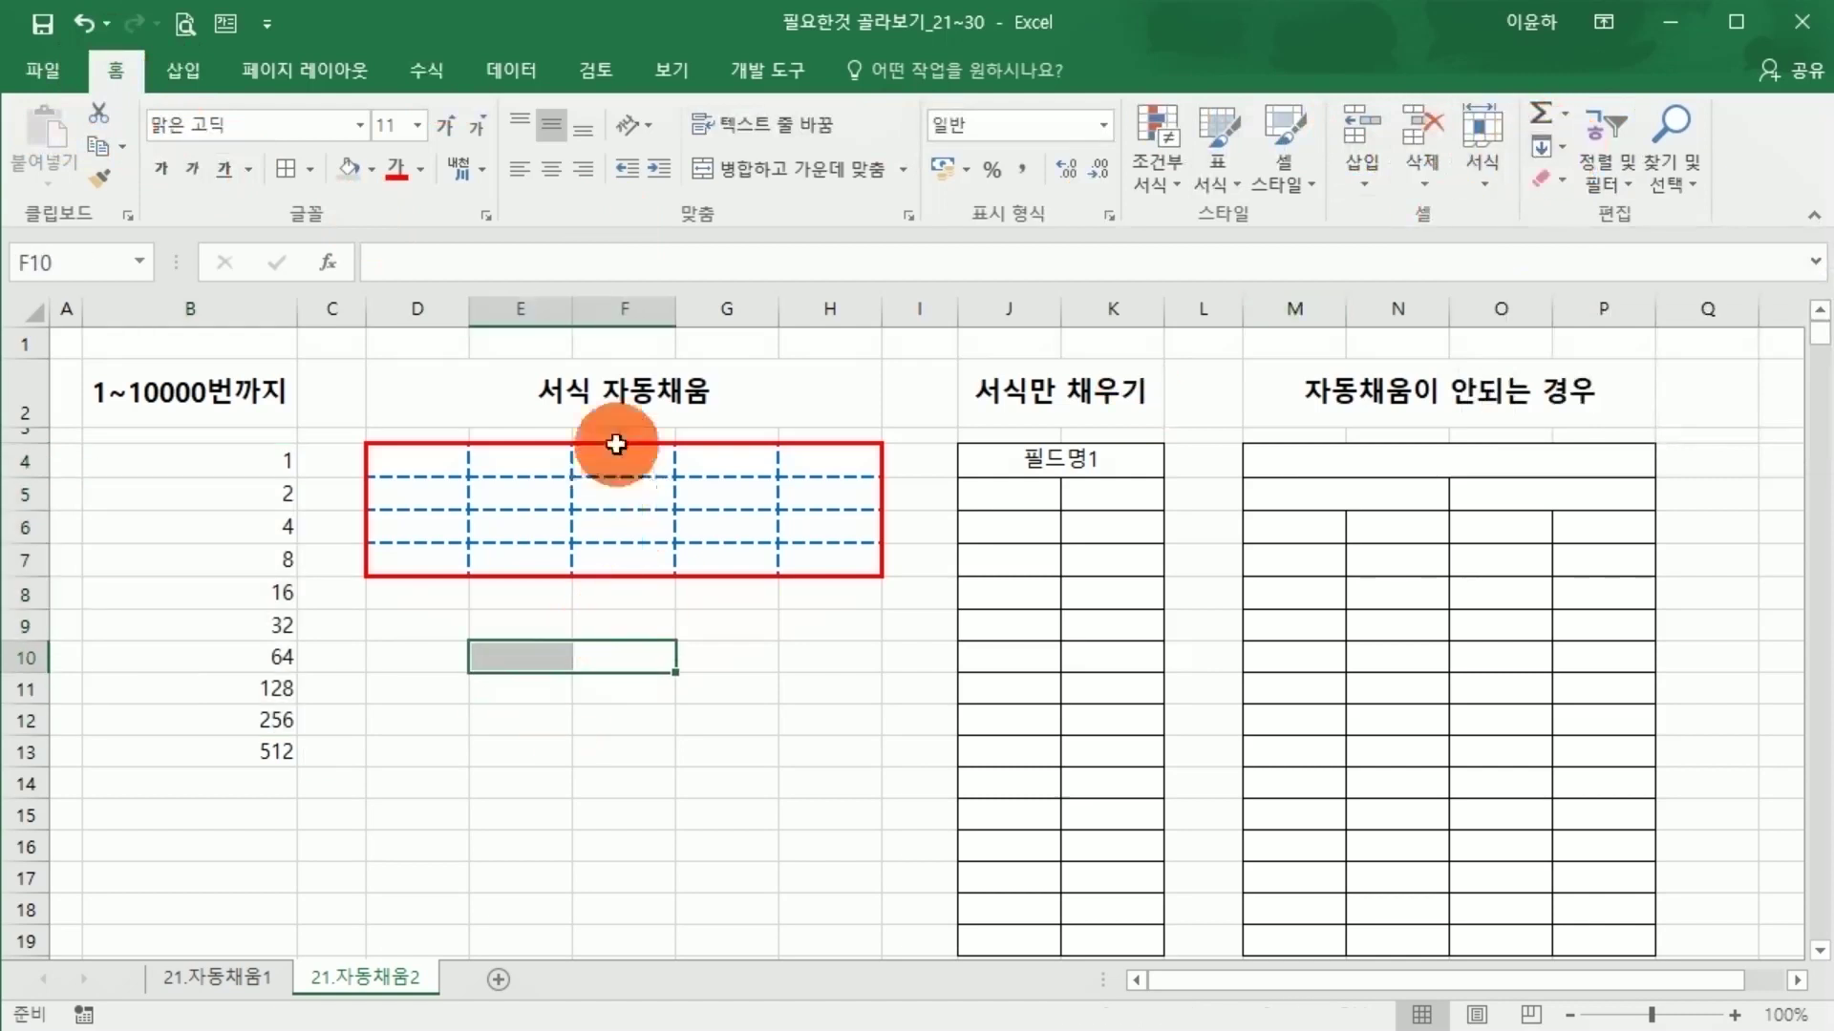
Autofill the red and blue border formatting of D4:H7 down to row 22 under 서식 자동채움.
left_click(614, 405)
left_click(594, 678)
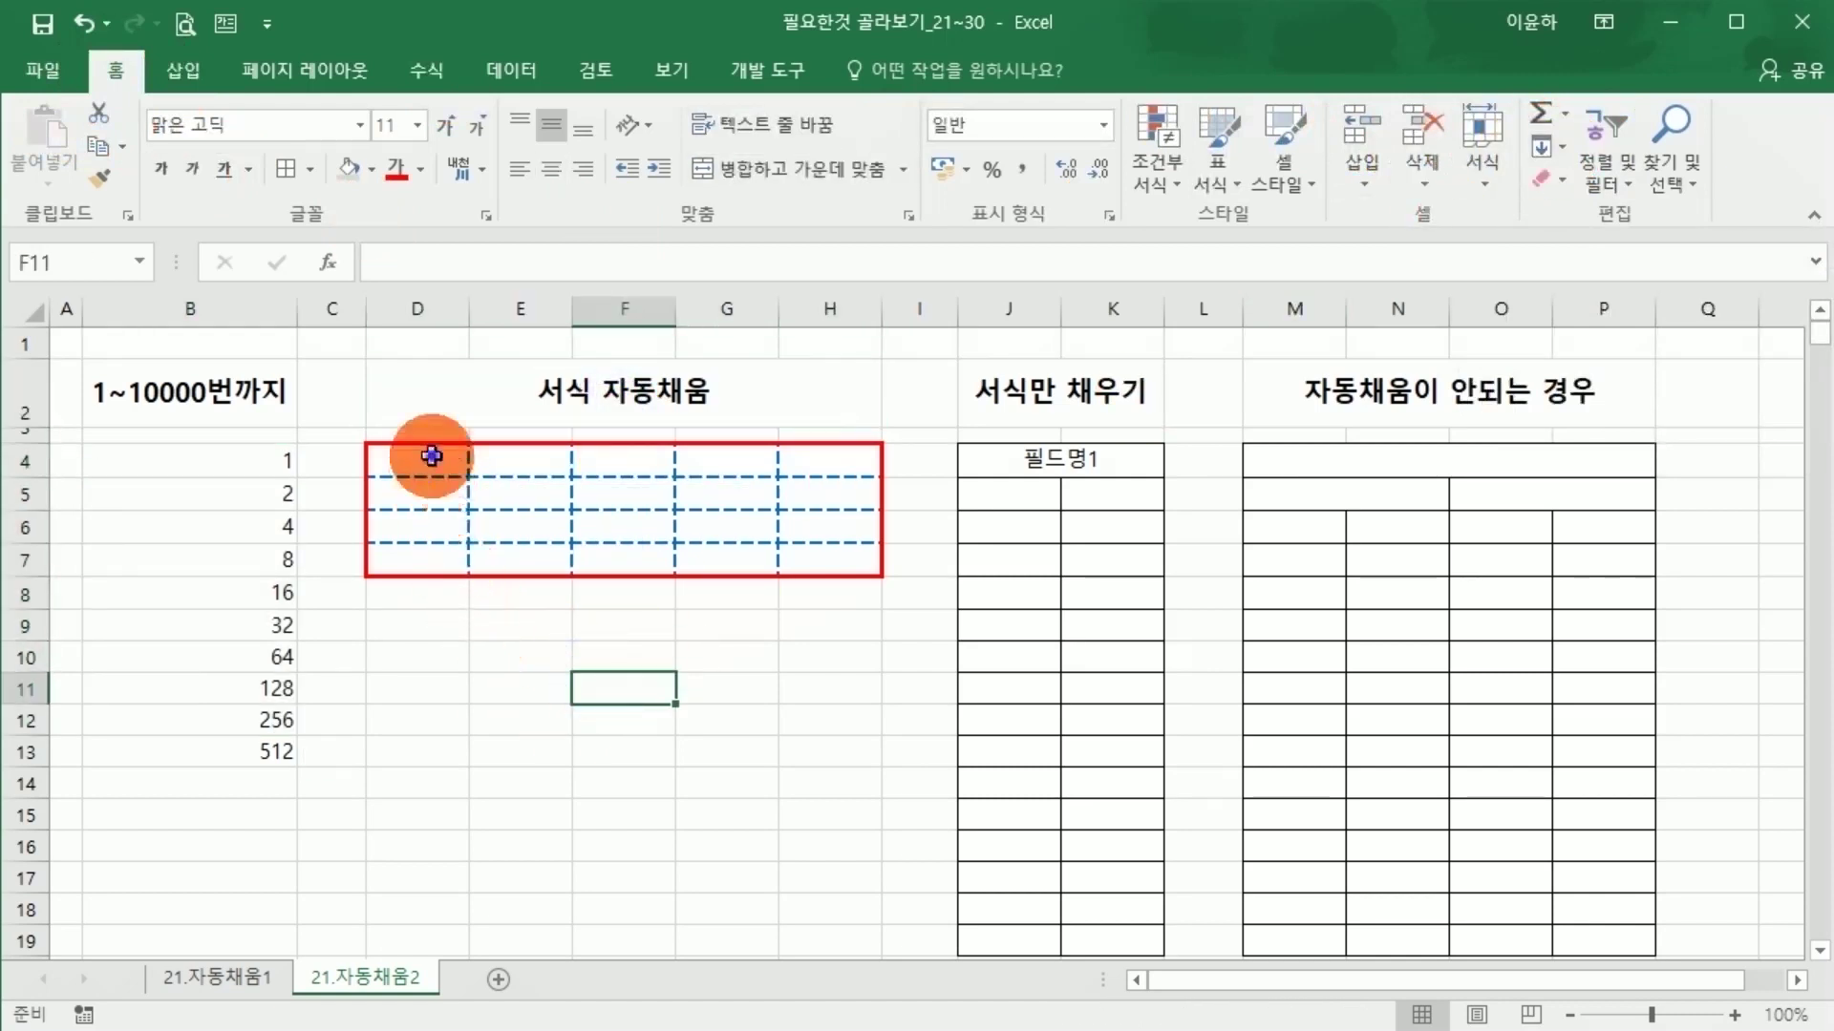
left_click_drag(430, 458, 918, 880)
left_click_drag(903, 953, 903, 954)
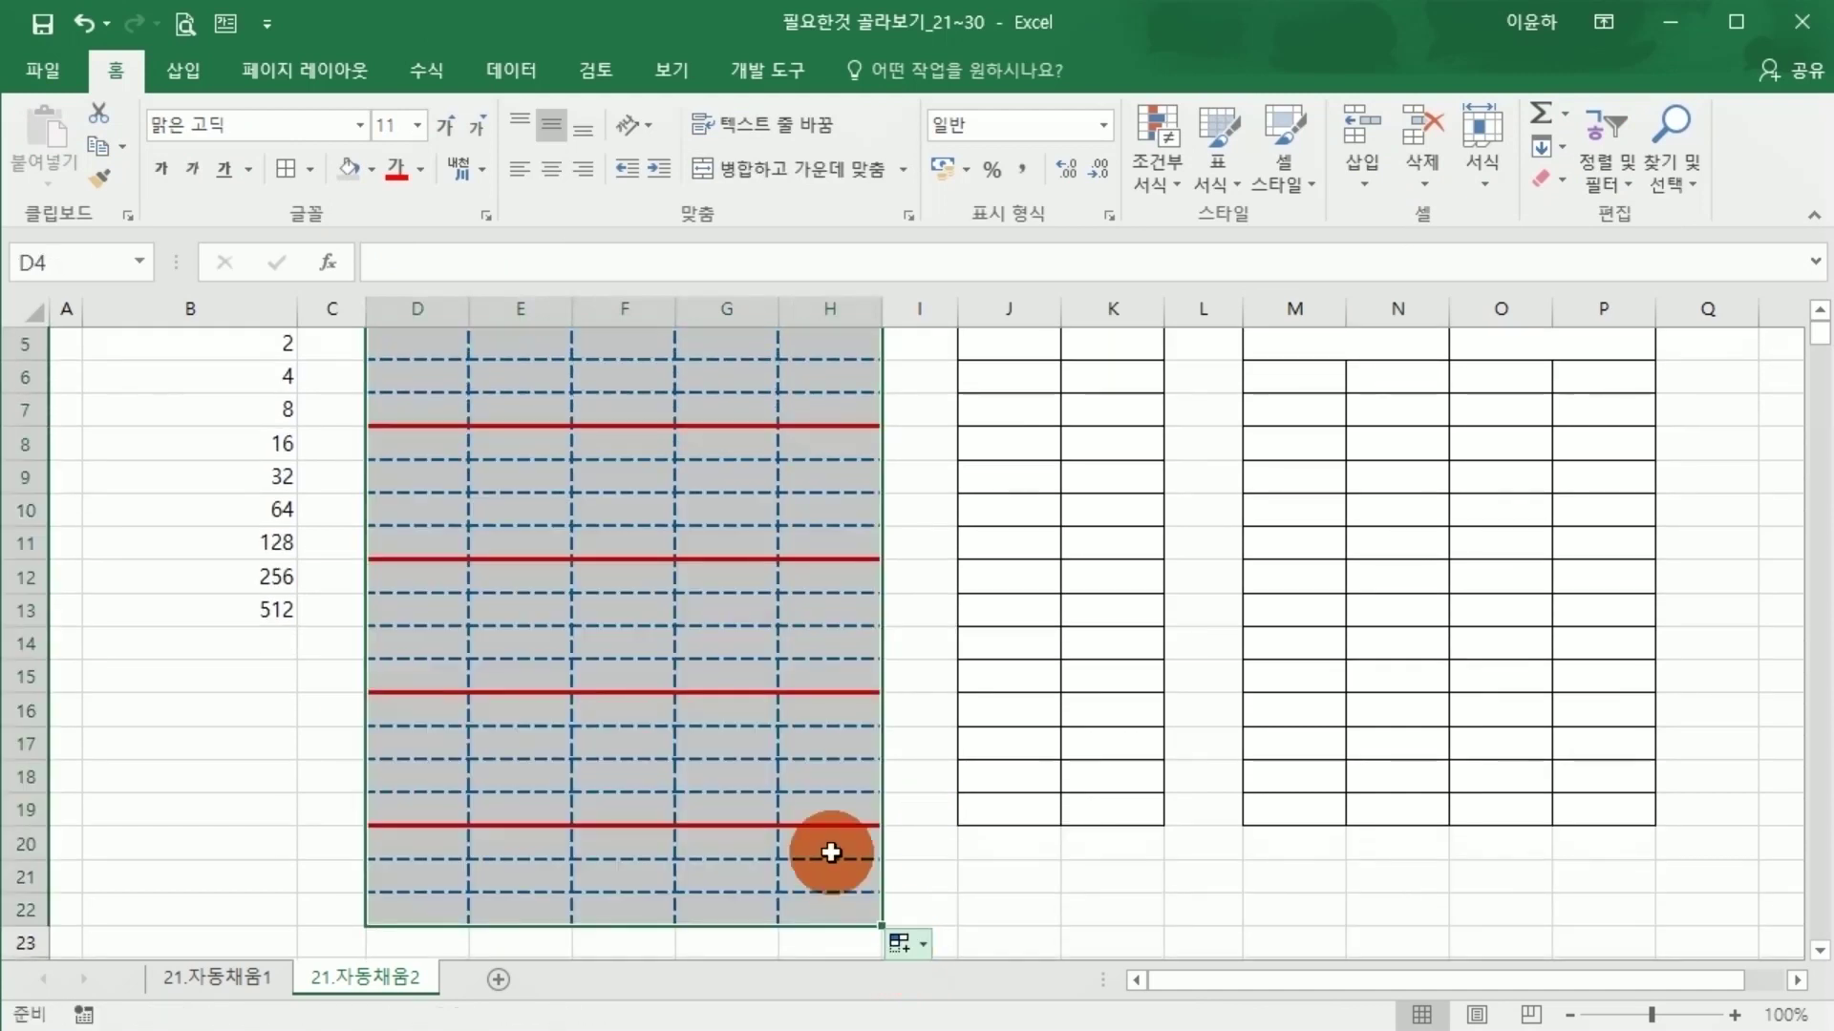
scroll(831, 847, "up", 2)
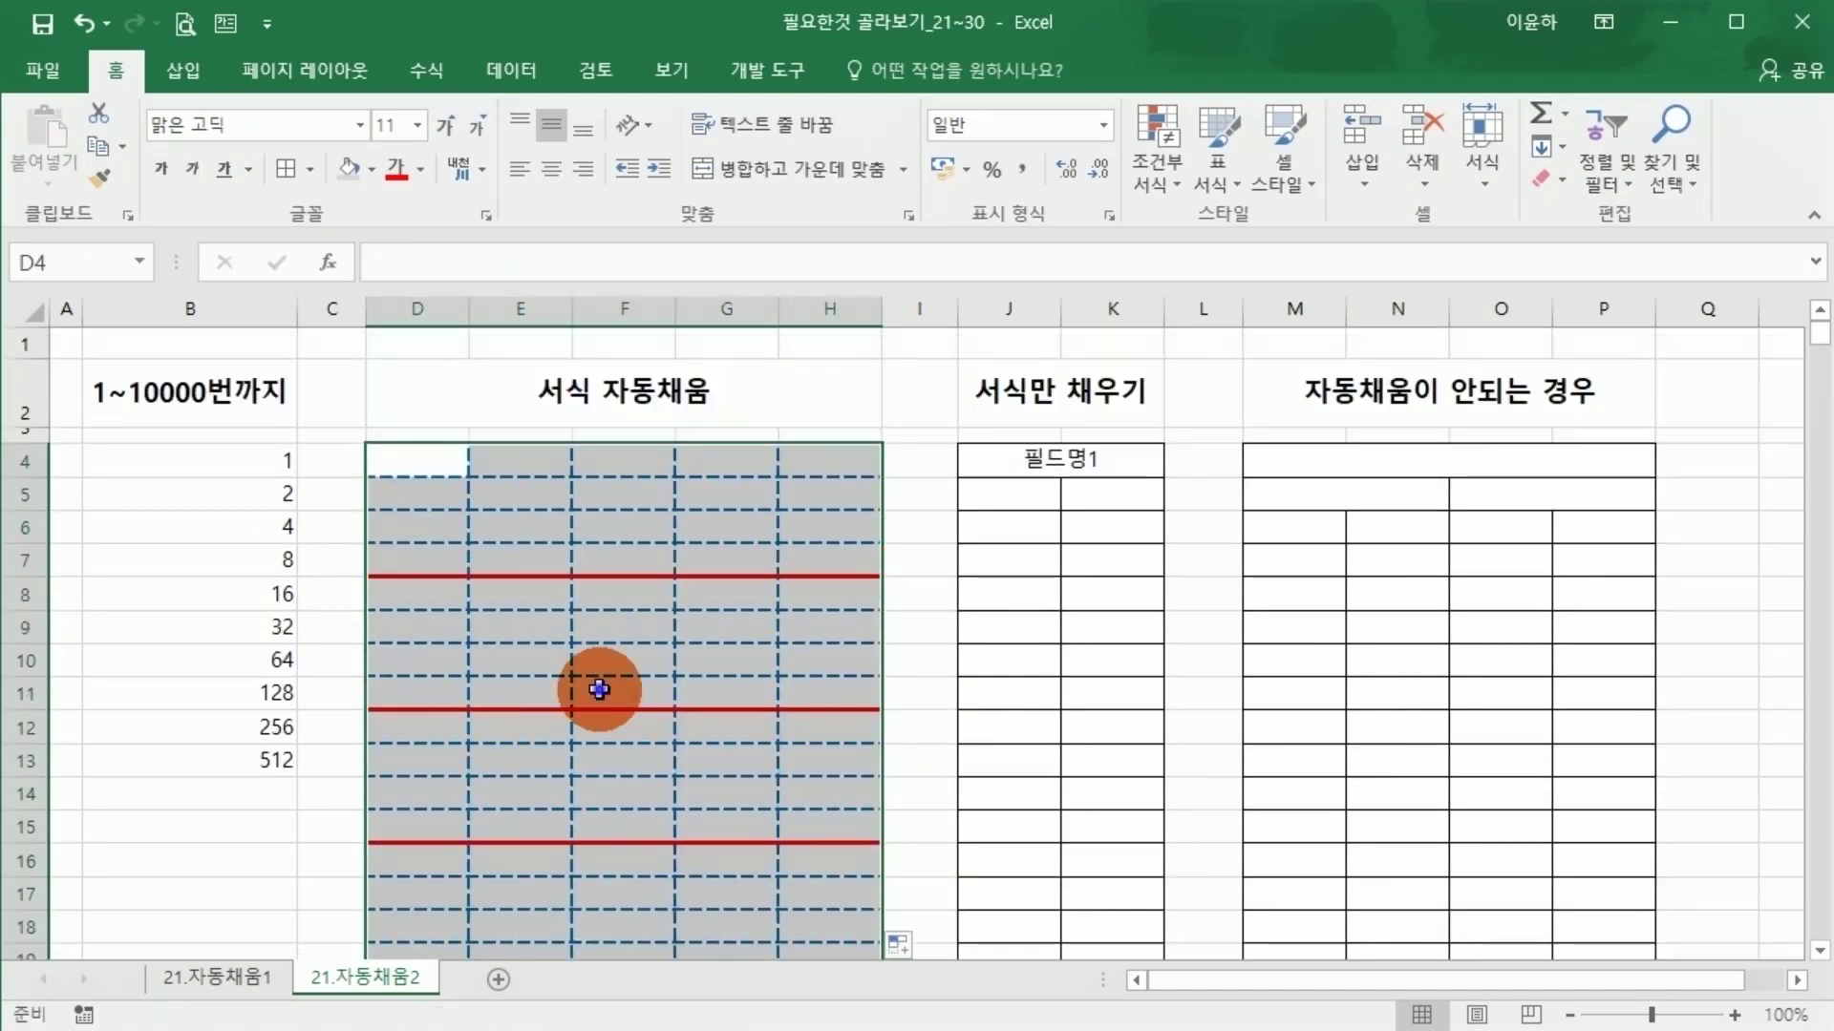
left_click_drag(420, 460, 822, 563)
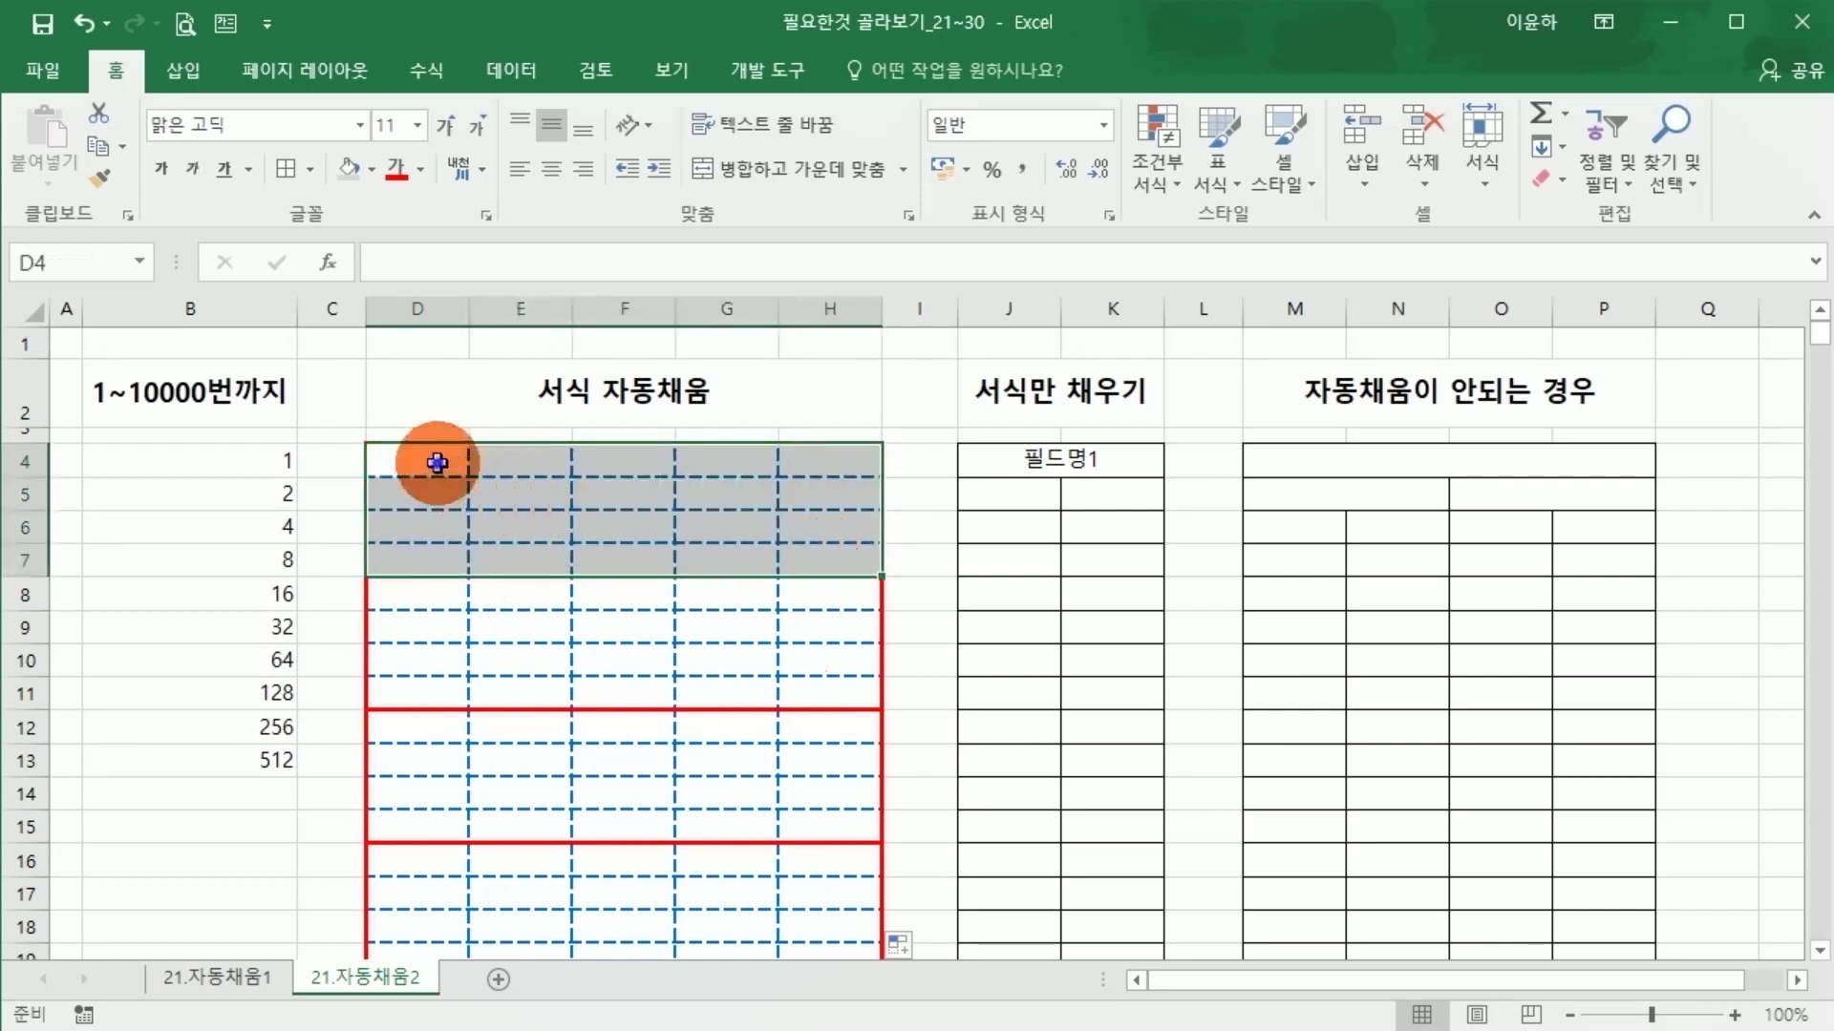
left_click_drag(392, 458, 872, 915)
left_click(872, 915)
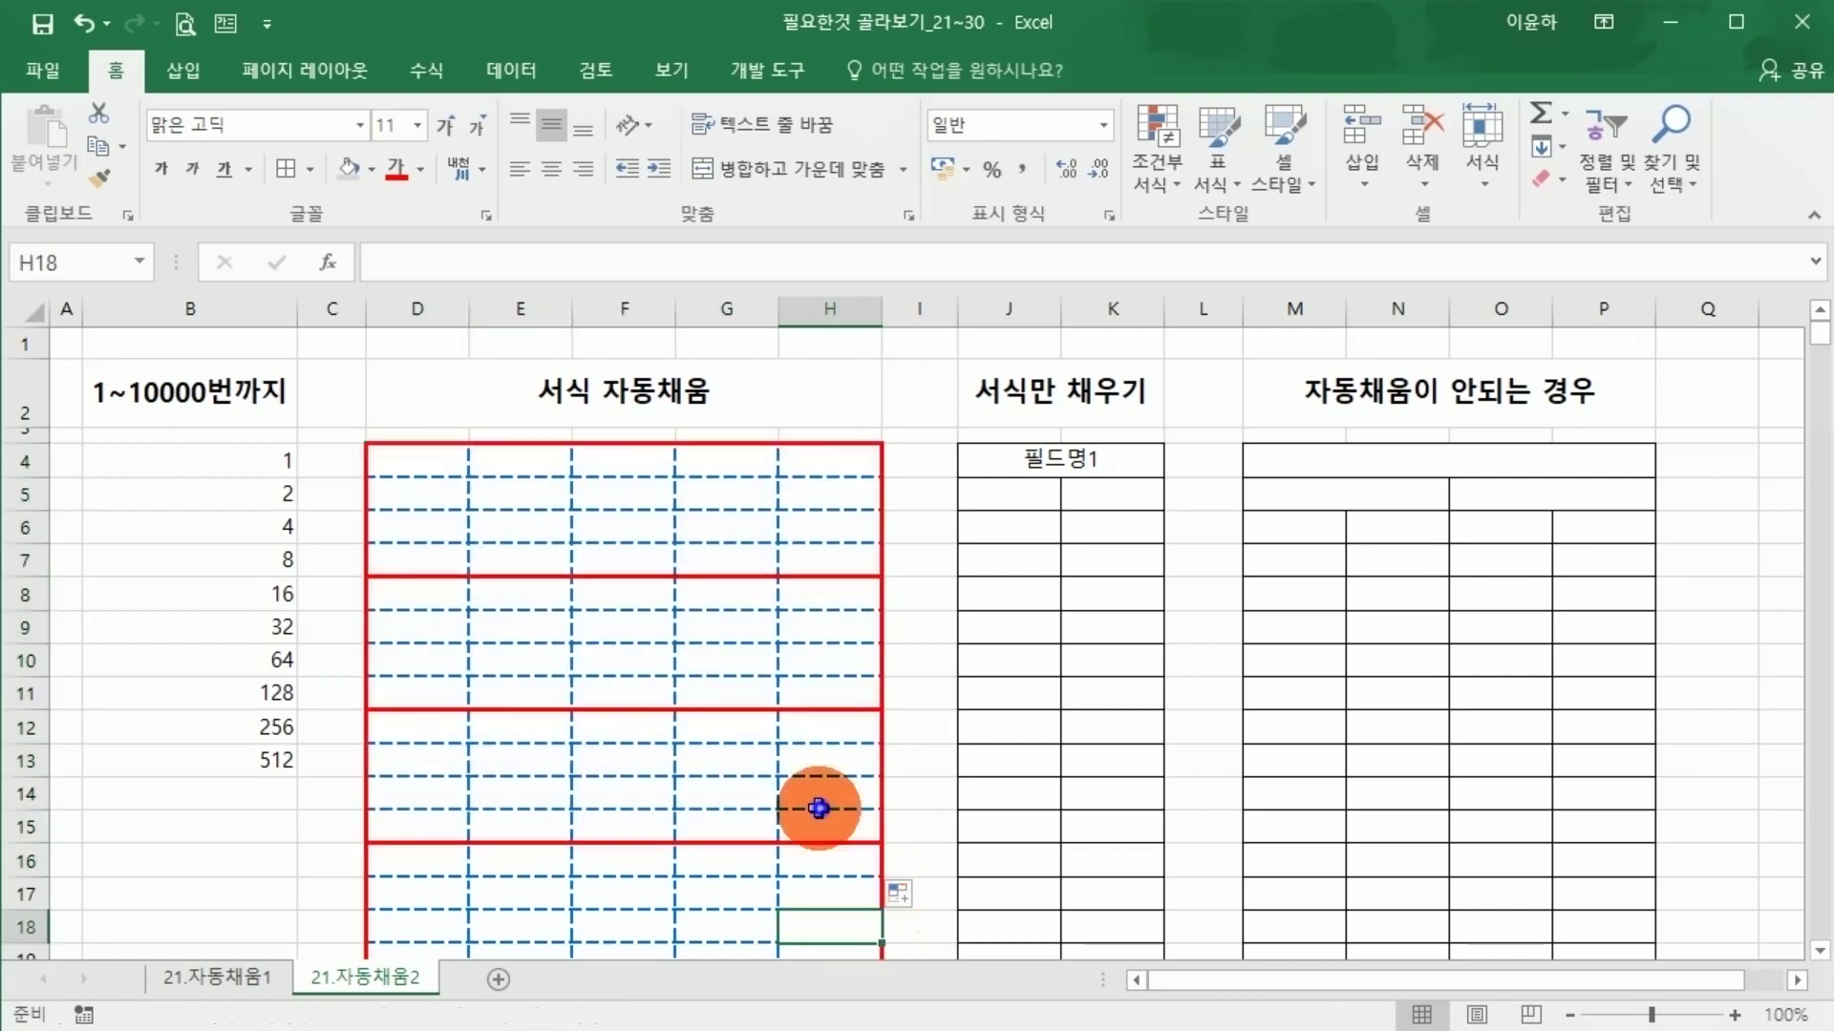
Try merging and centring the J:K cells one row at a time in rows 5 to 8 below 필드명1.
left_click(1032, 689)
left_click(1041, 665)
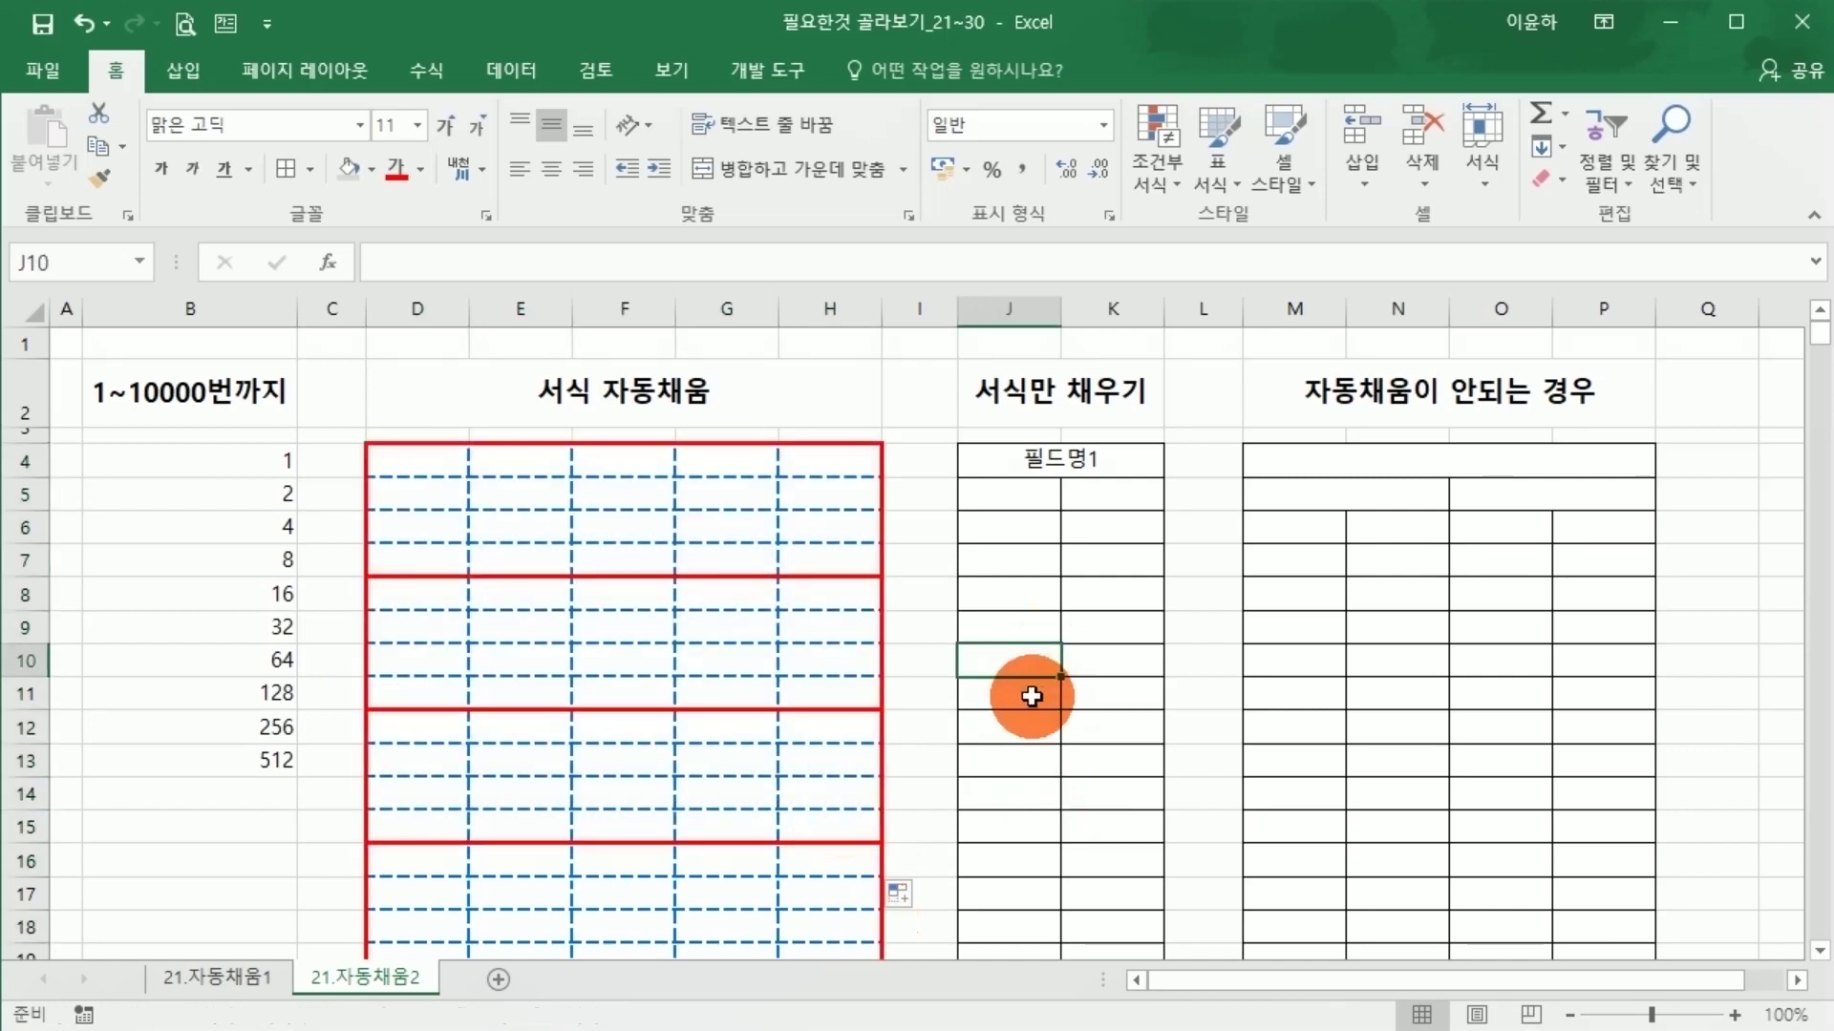
left_click(1055, 393)
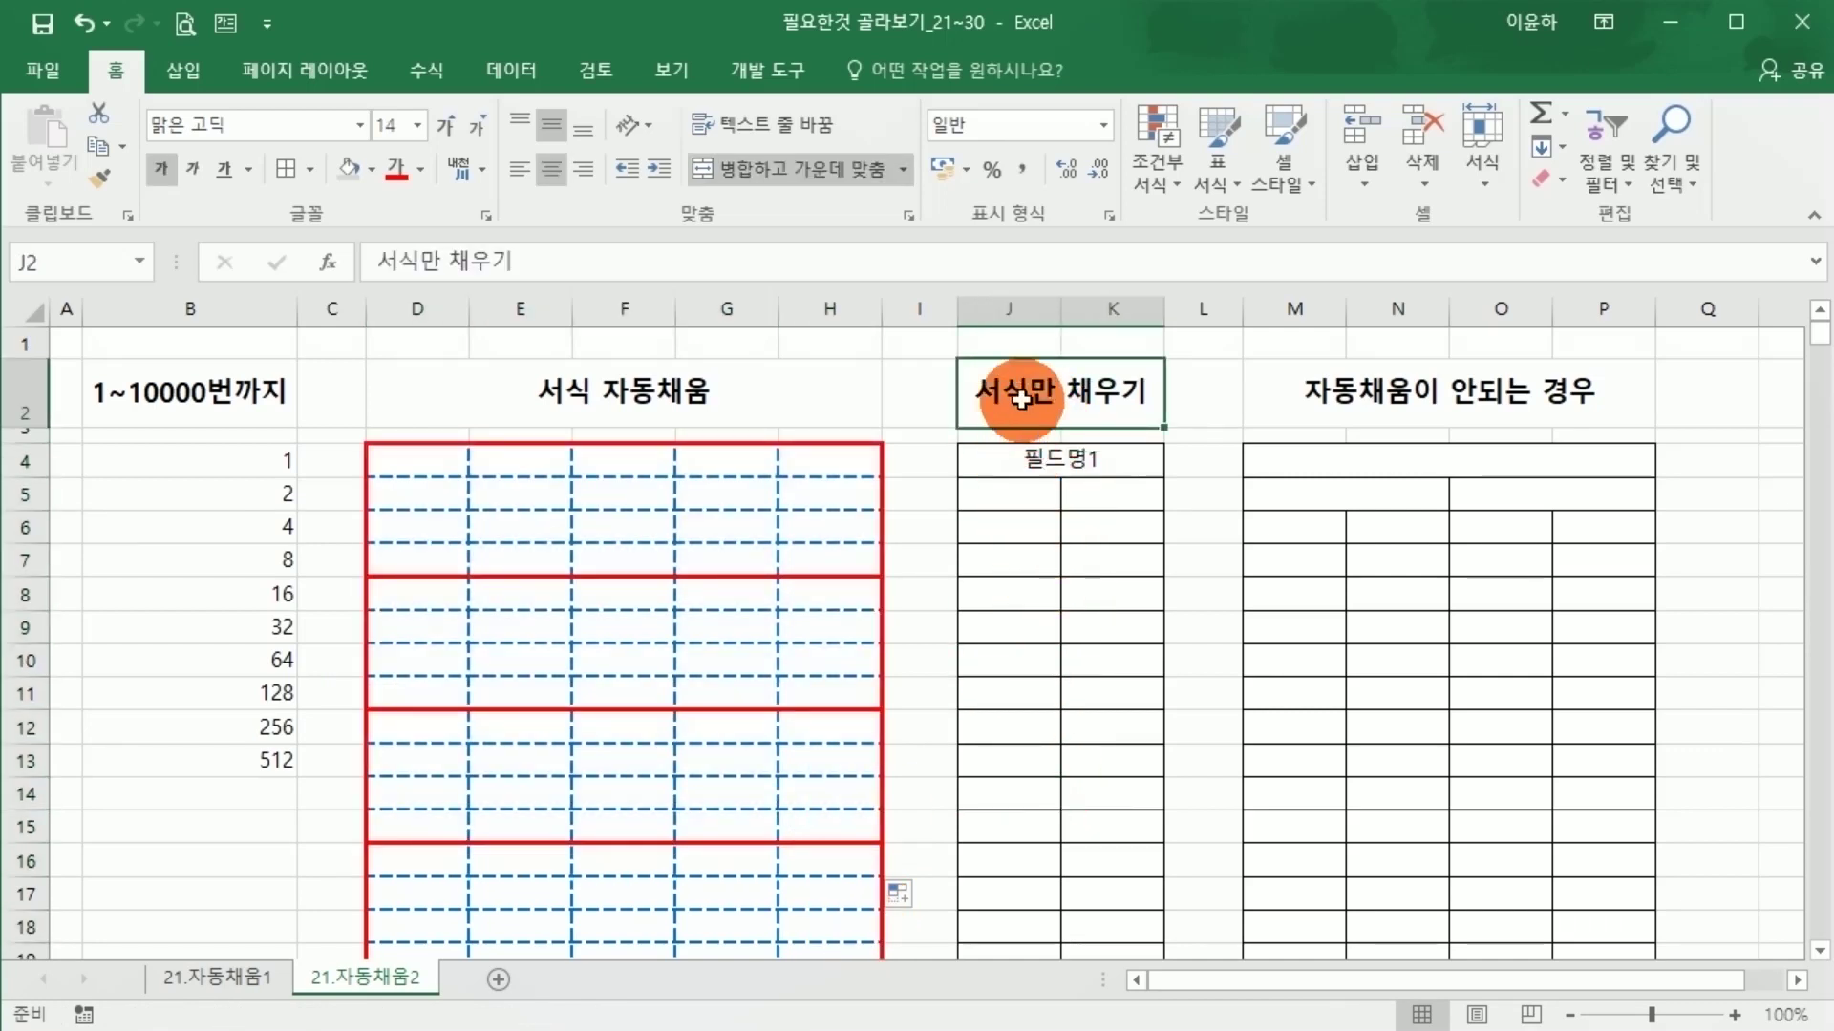
left_click(1055, 461)
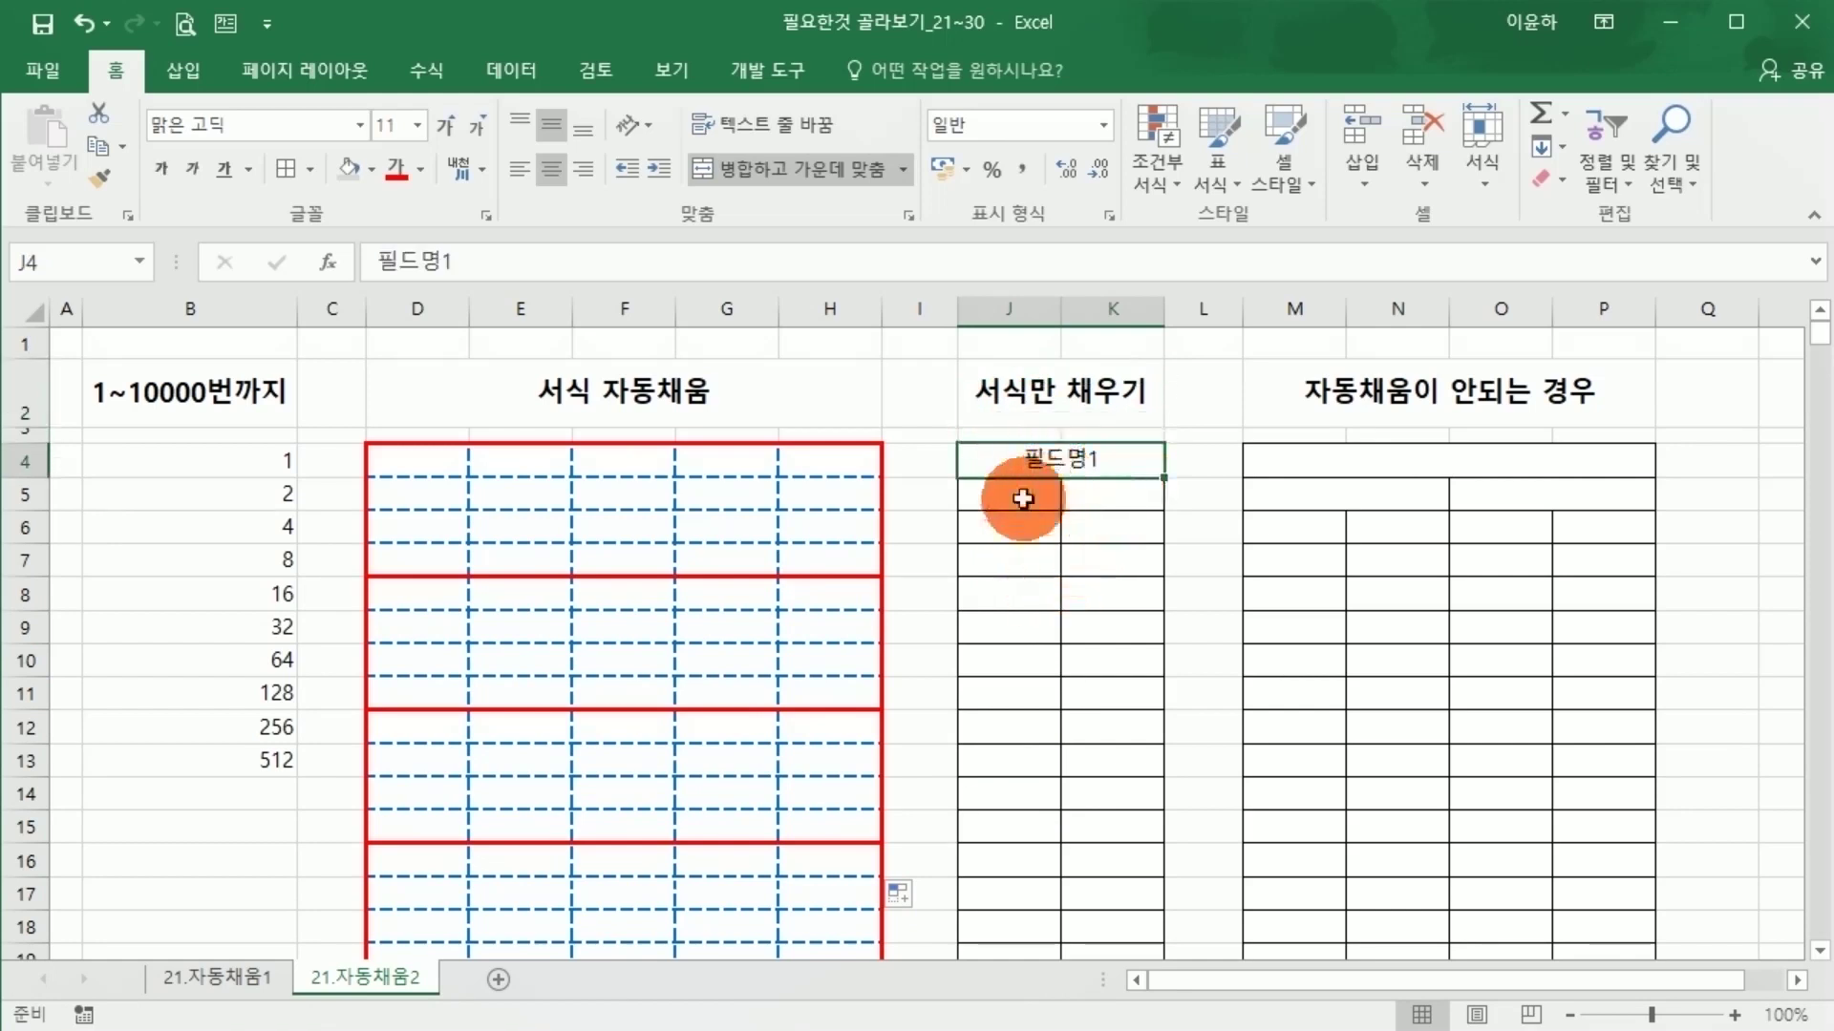
left_click_drag(1012, 495, 1103, 597)
left_click(815, 176)
left_click(853, 162)
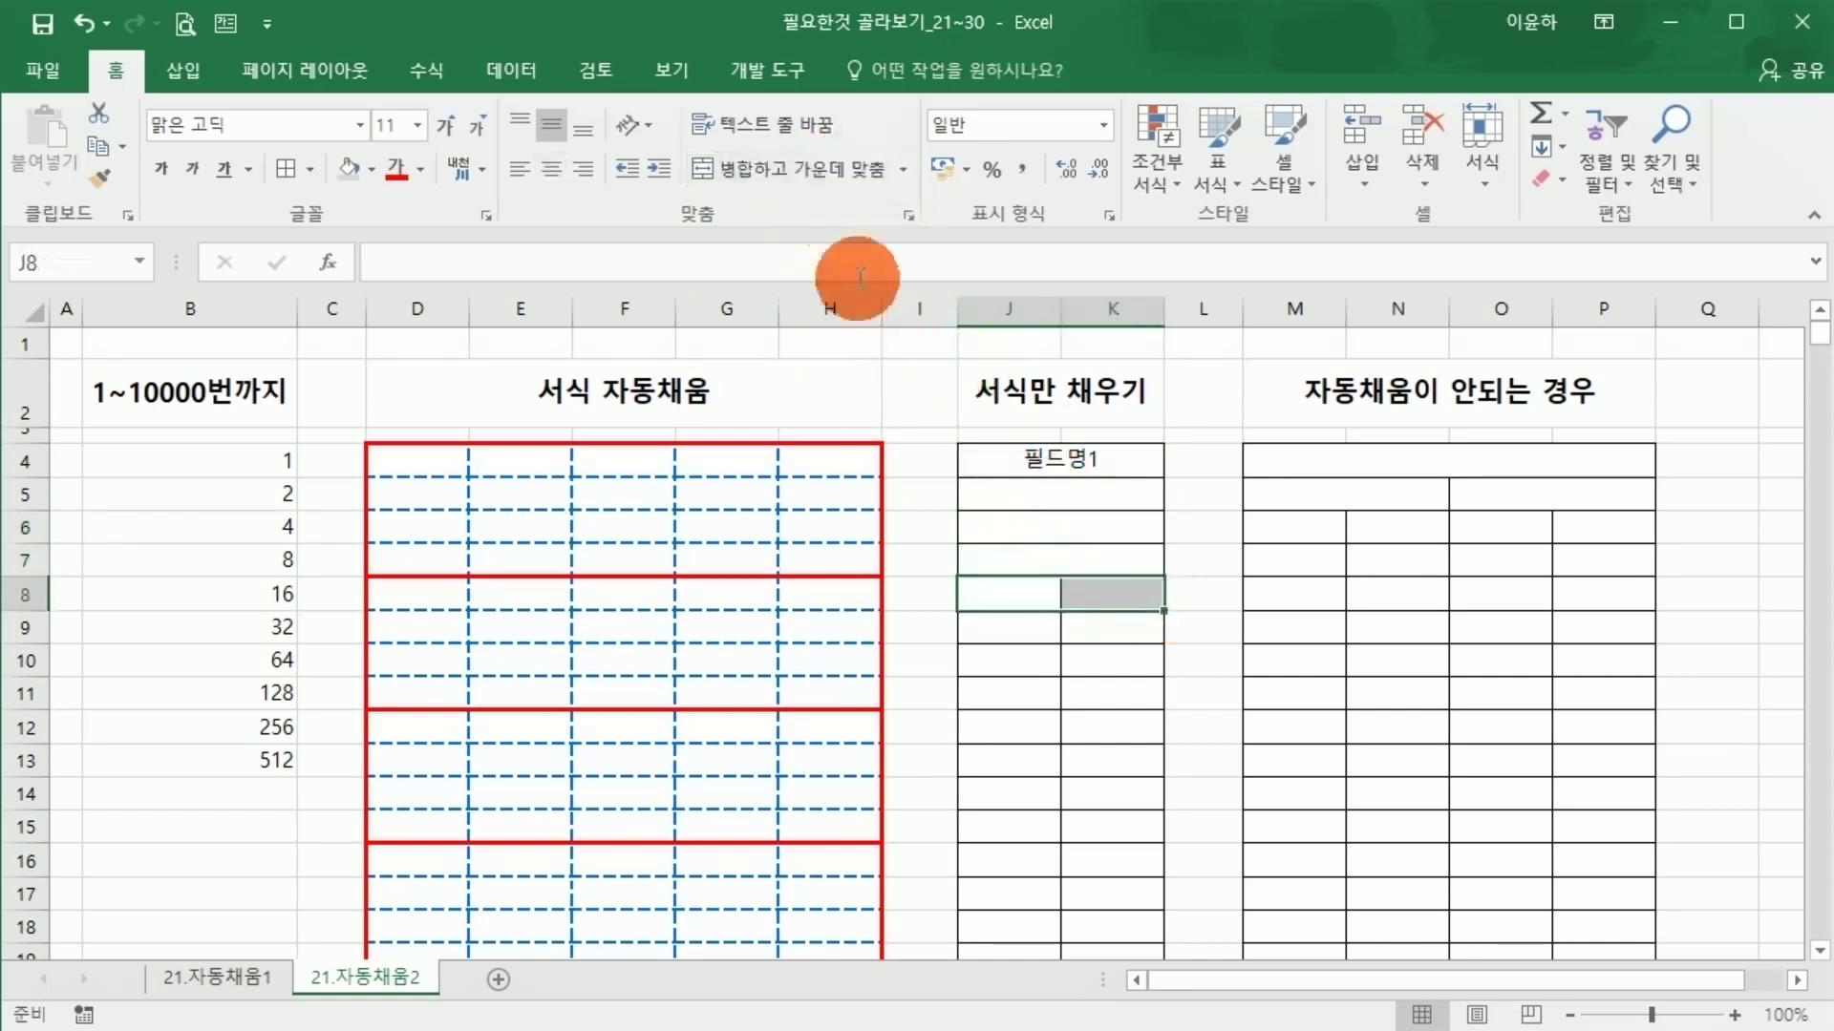
left_click(1074, 455)
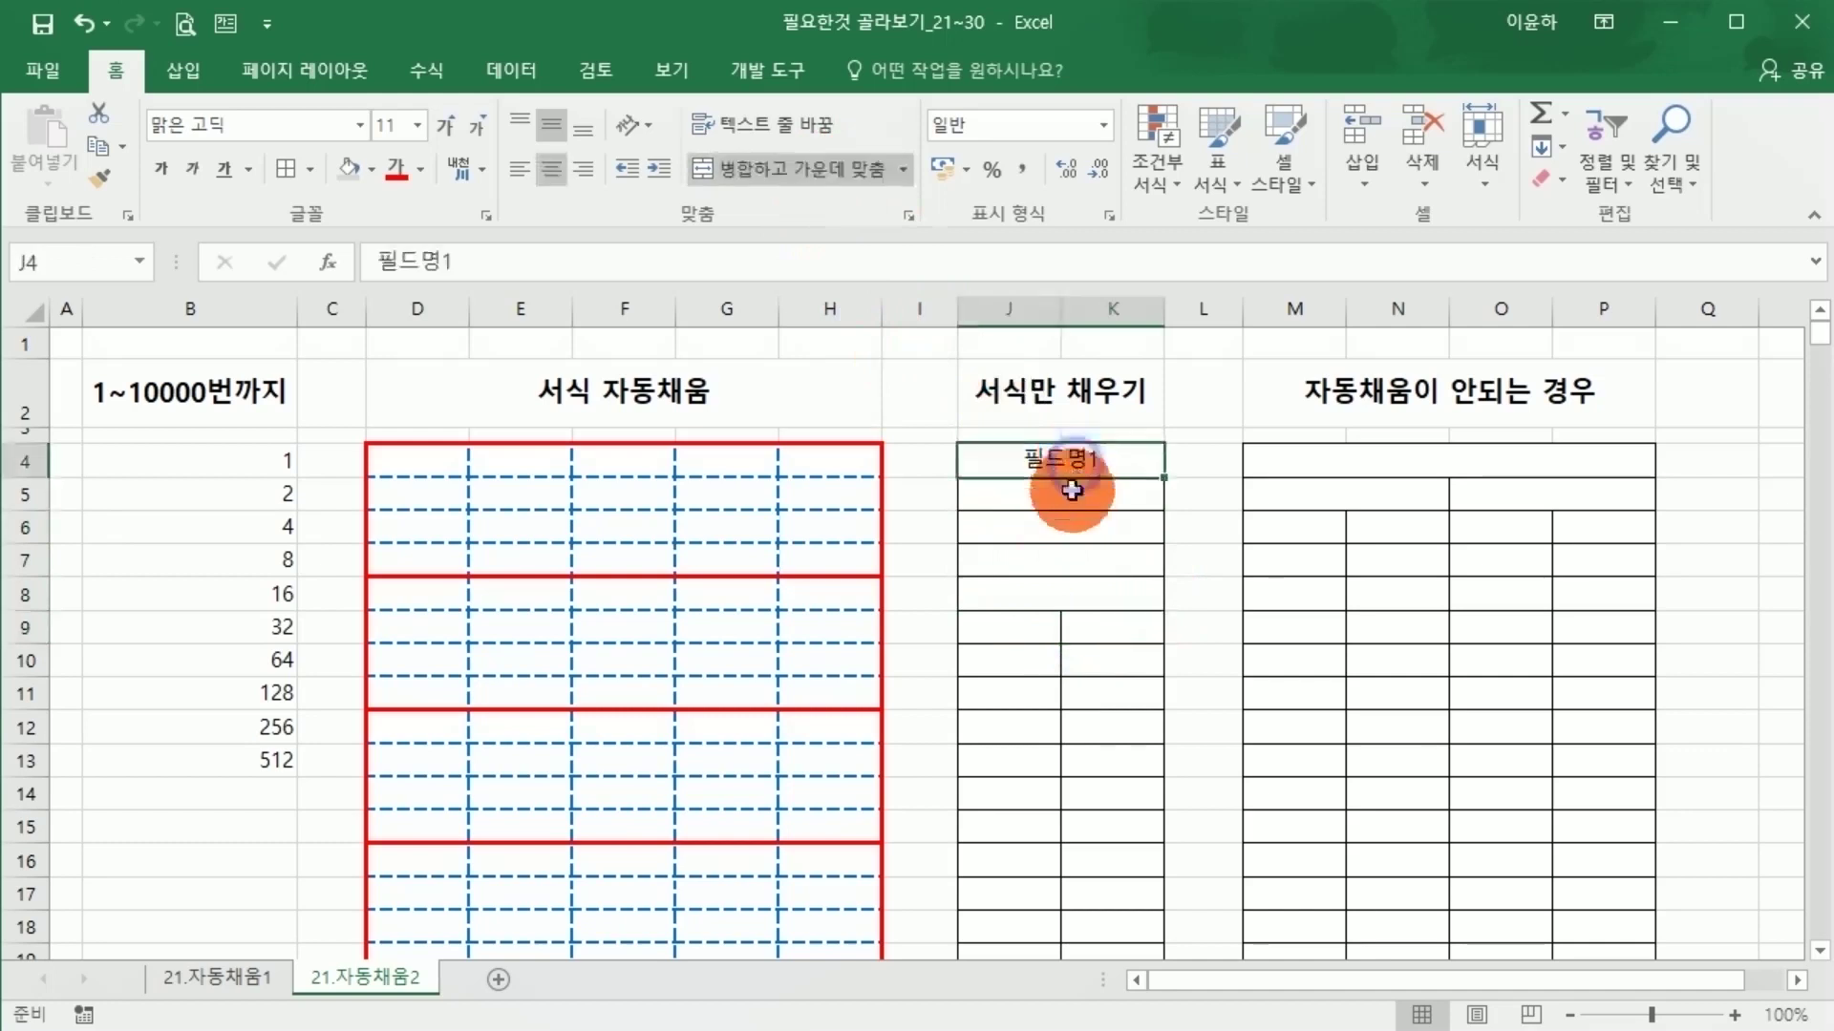
left_click(1060, 501)
left_click(1049, 529)
left_click(1052, 564)
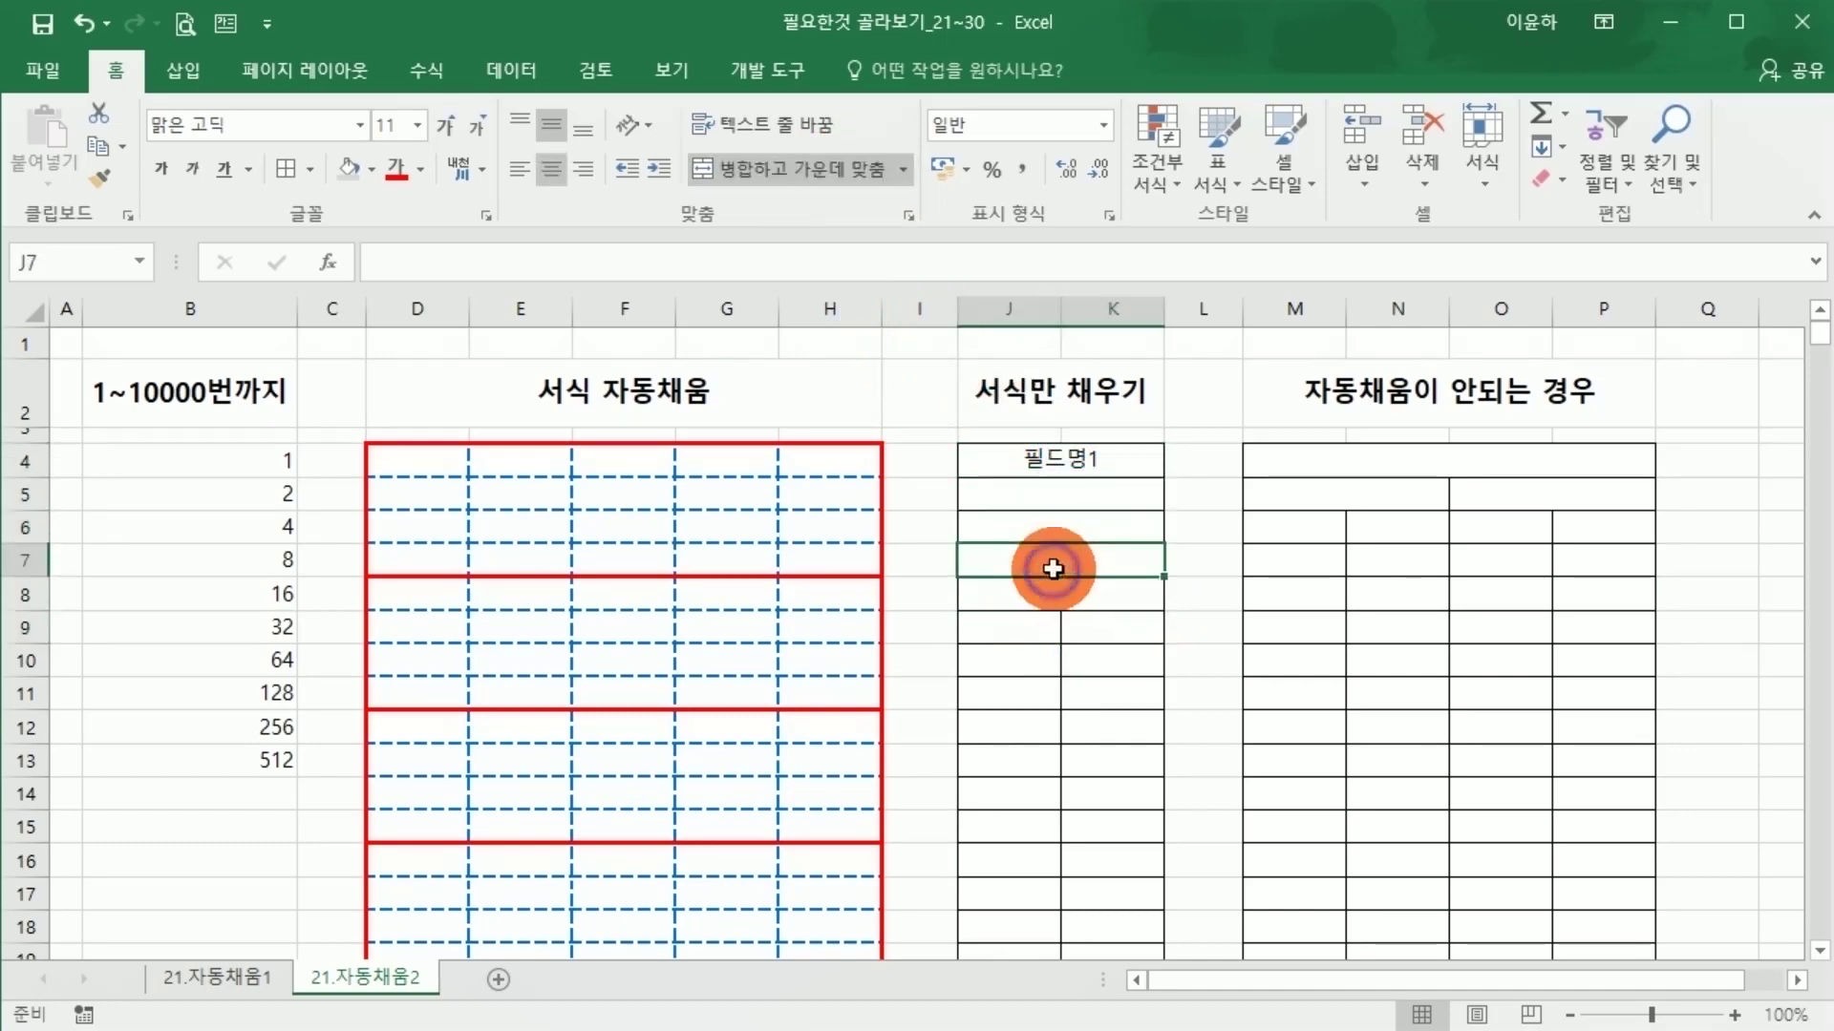
left_click(1065, 470)
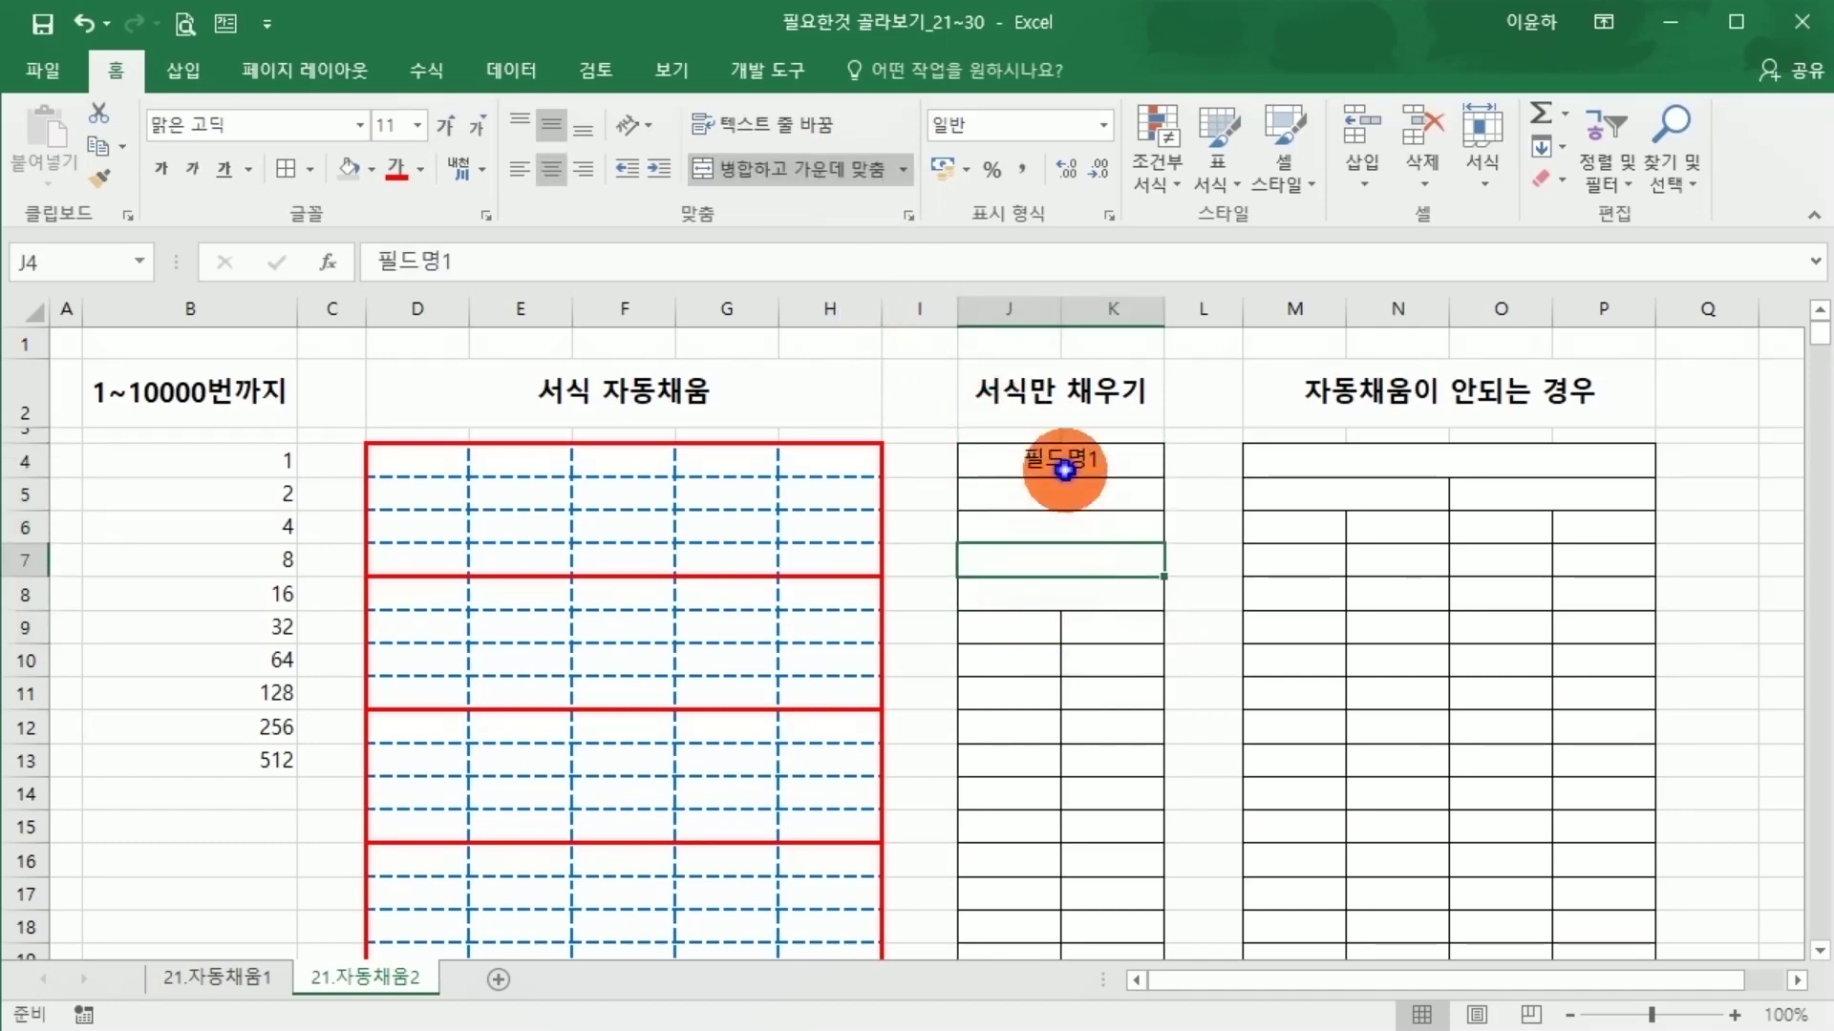
Undo the row-by-row merges in rows 5 to 8 below 필드명1.
left_click(94, 37)
left_click(95, 39)
left_click(96, 43)
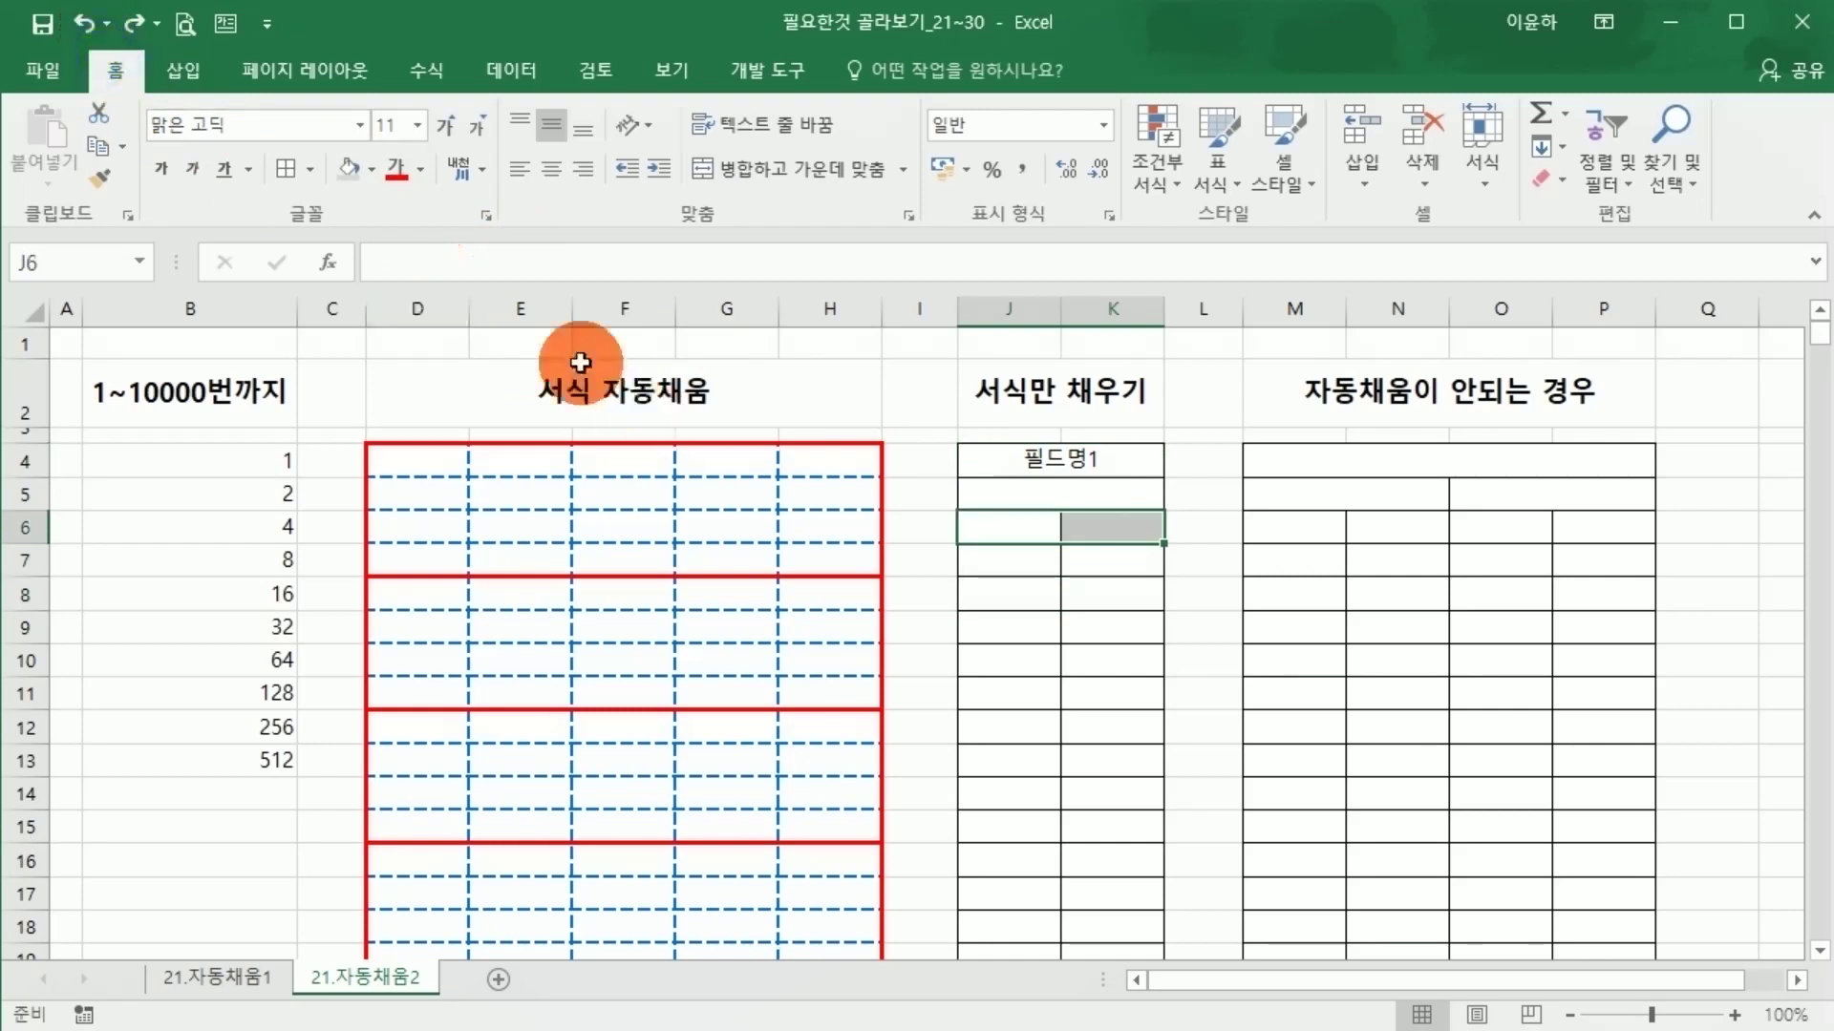
left_click(78, 37)
left_click(937, 632)
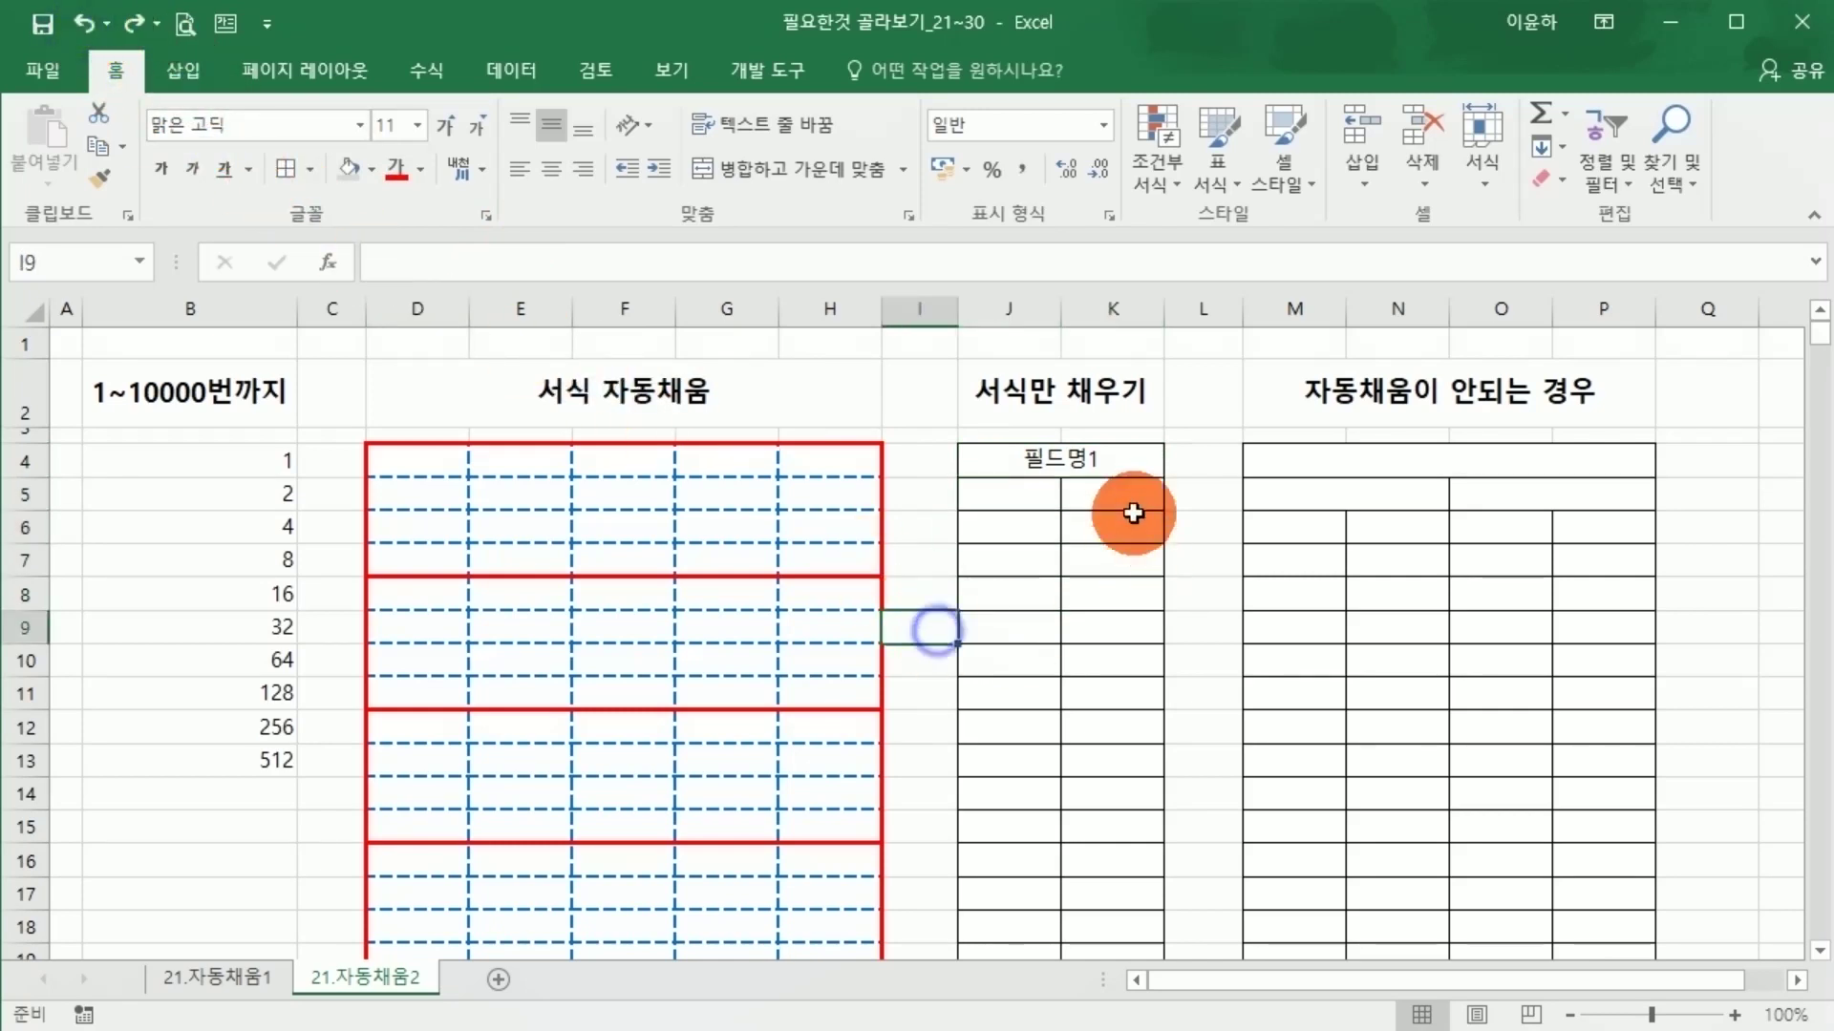
Autofill the merged 필드명1 cell from J4 down to row 19.
left_click(1109, 460)
left_click_drag(1163, 475, 1148, 823)
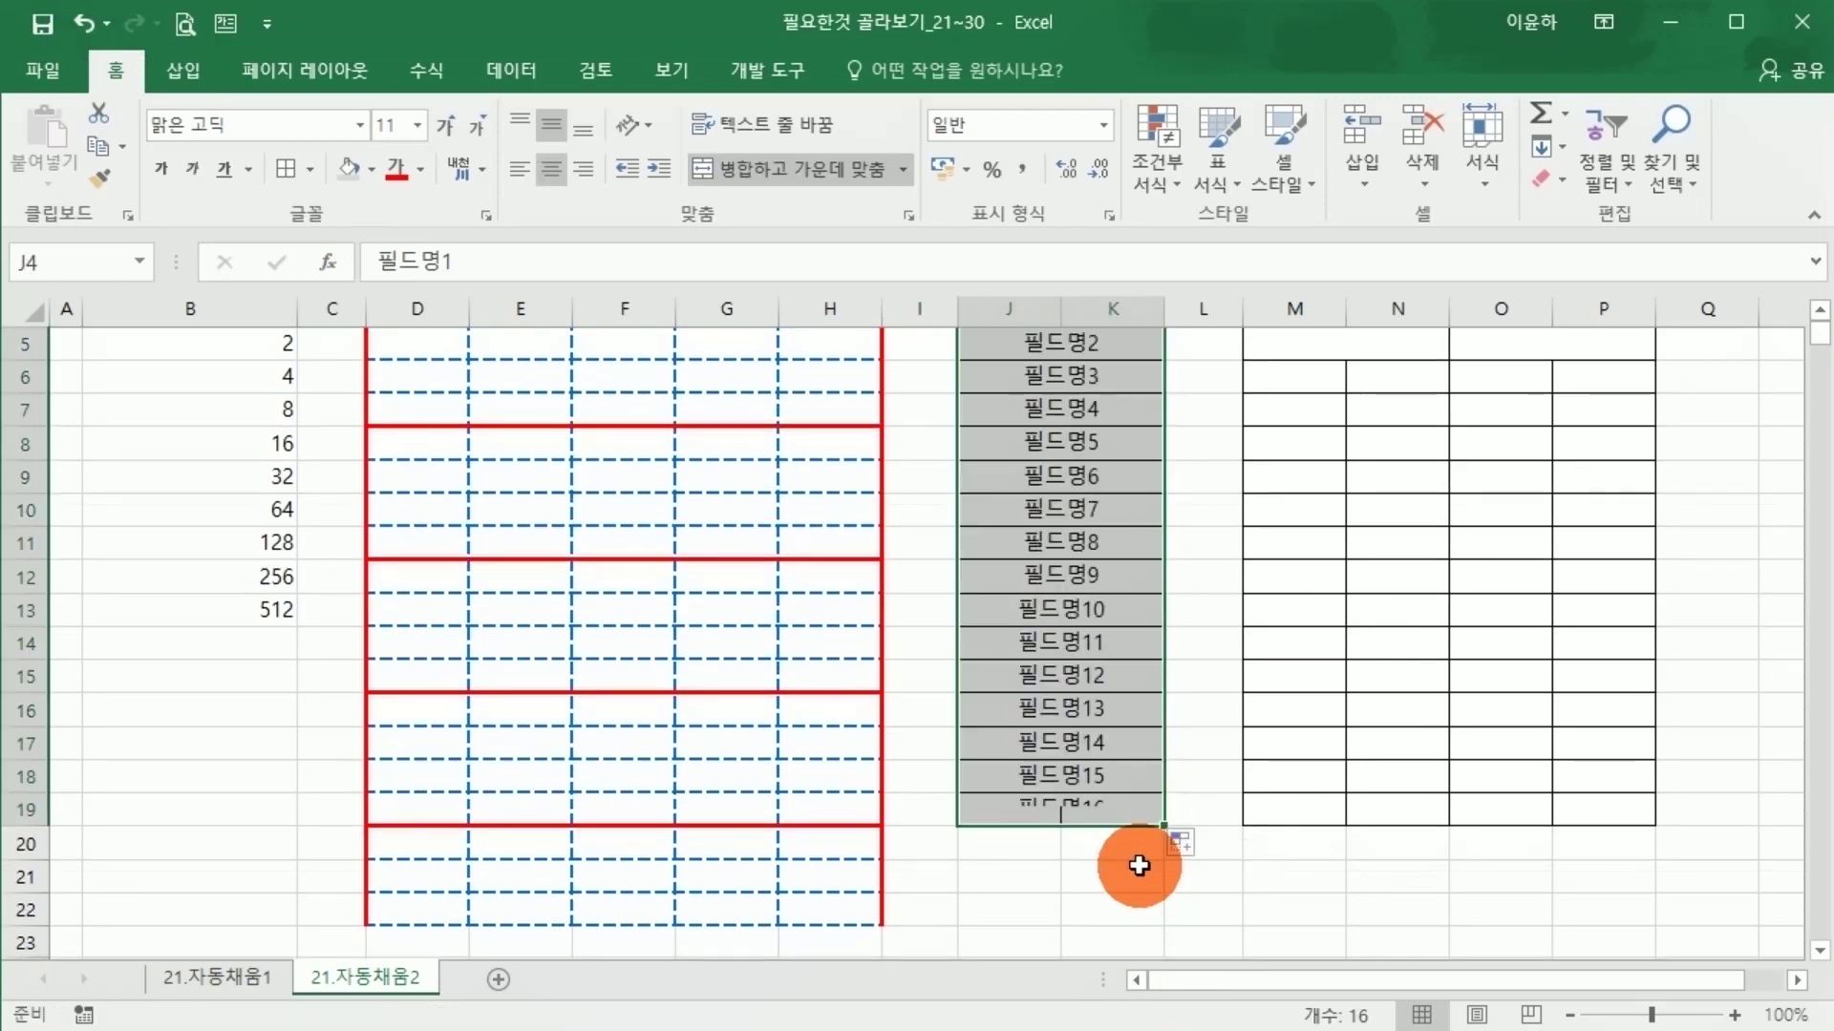
scroll(1130, 688, "up", 2)
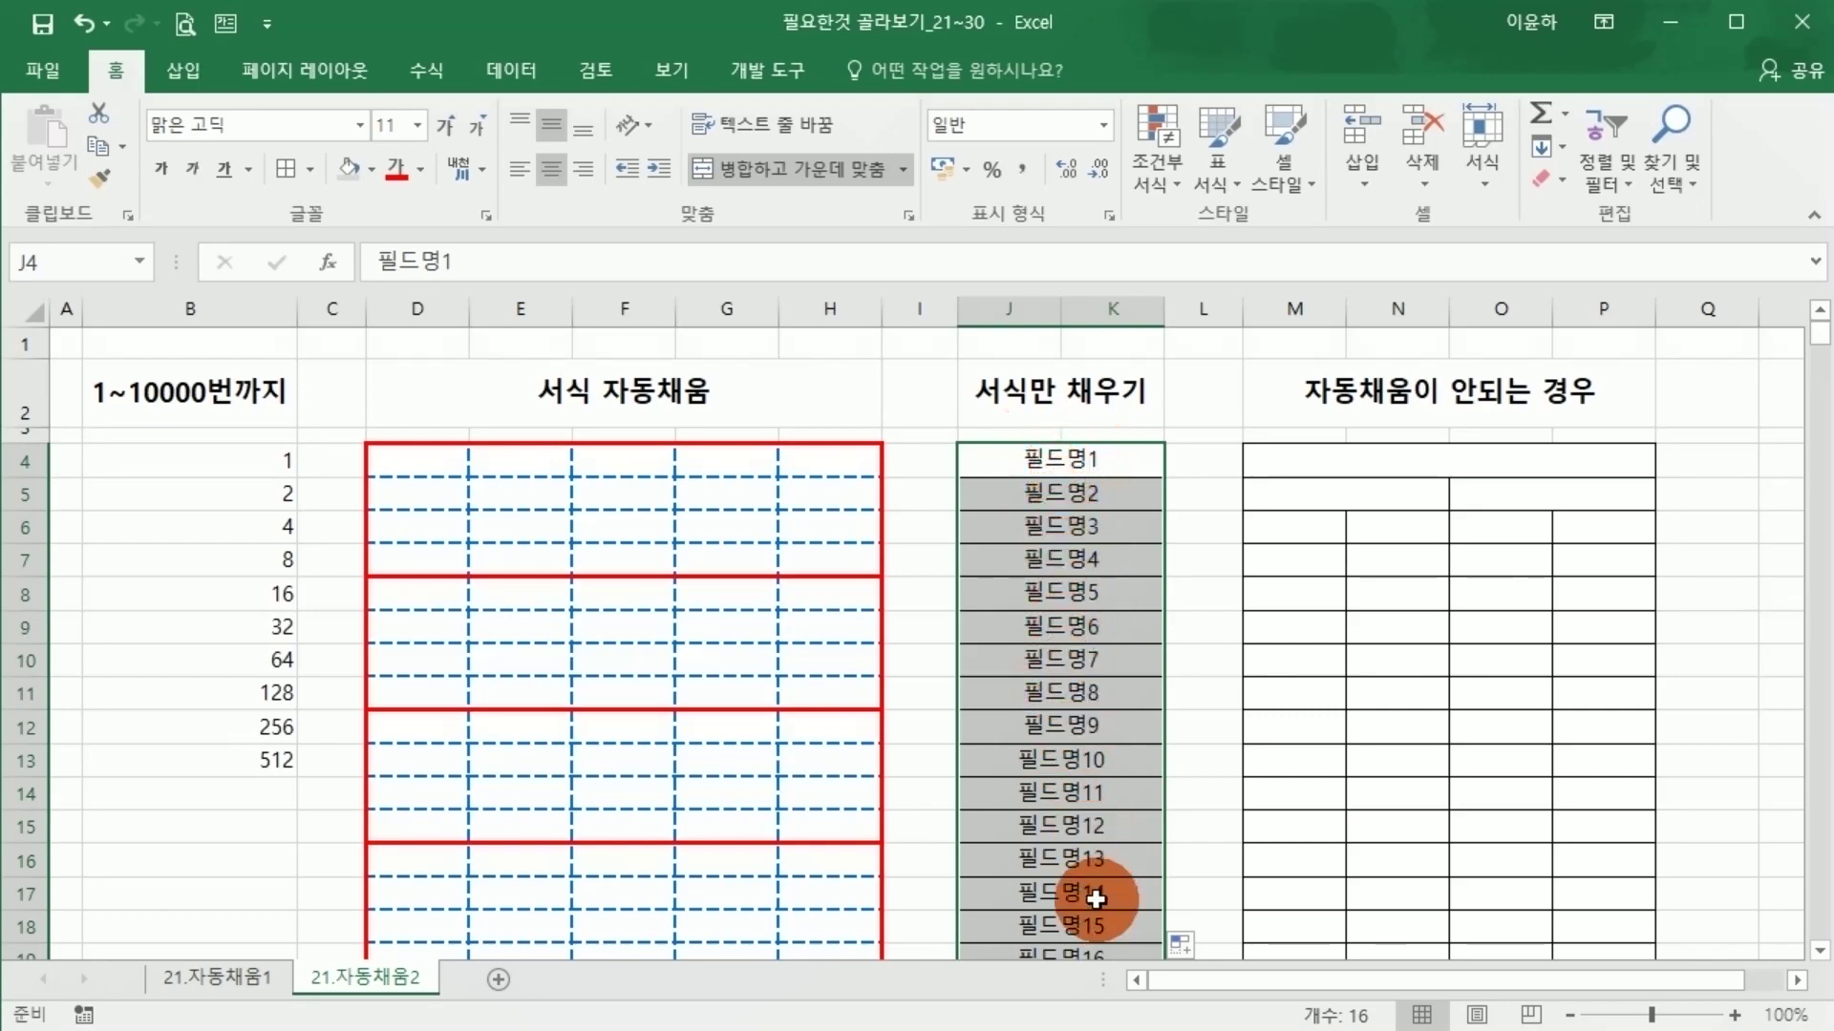
scroll(1121, 880, "down", 1)
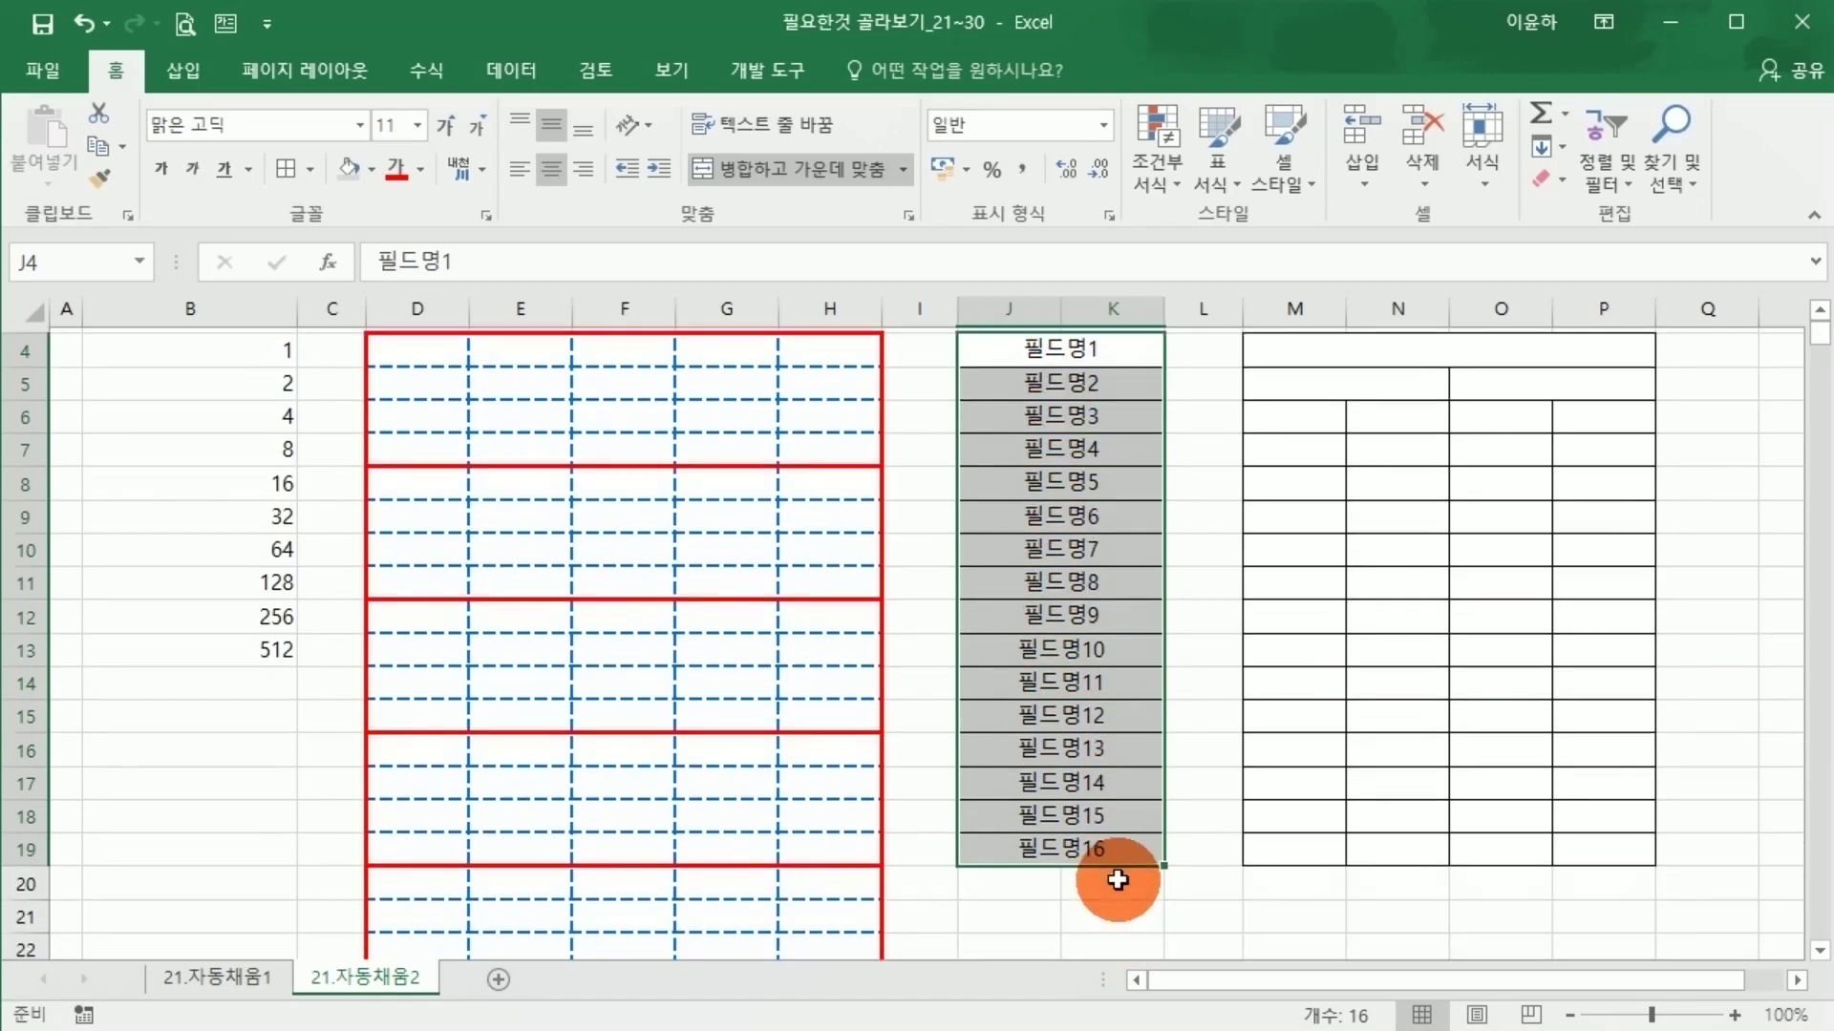
Switch the 필드명 autofill to formatting only (서식만 채우기) and check the cells below J4.
left_click(1187, 876)
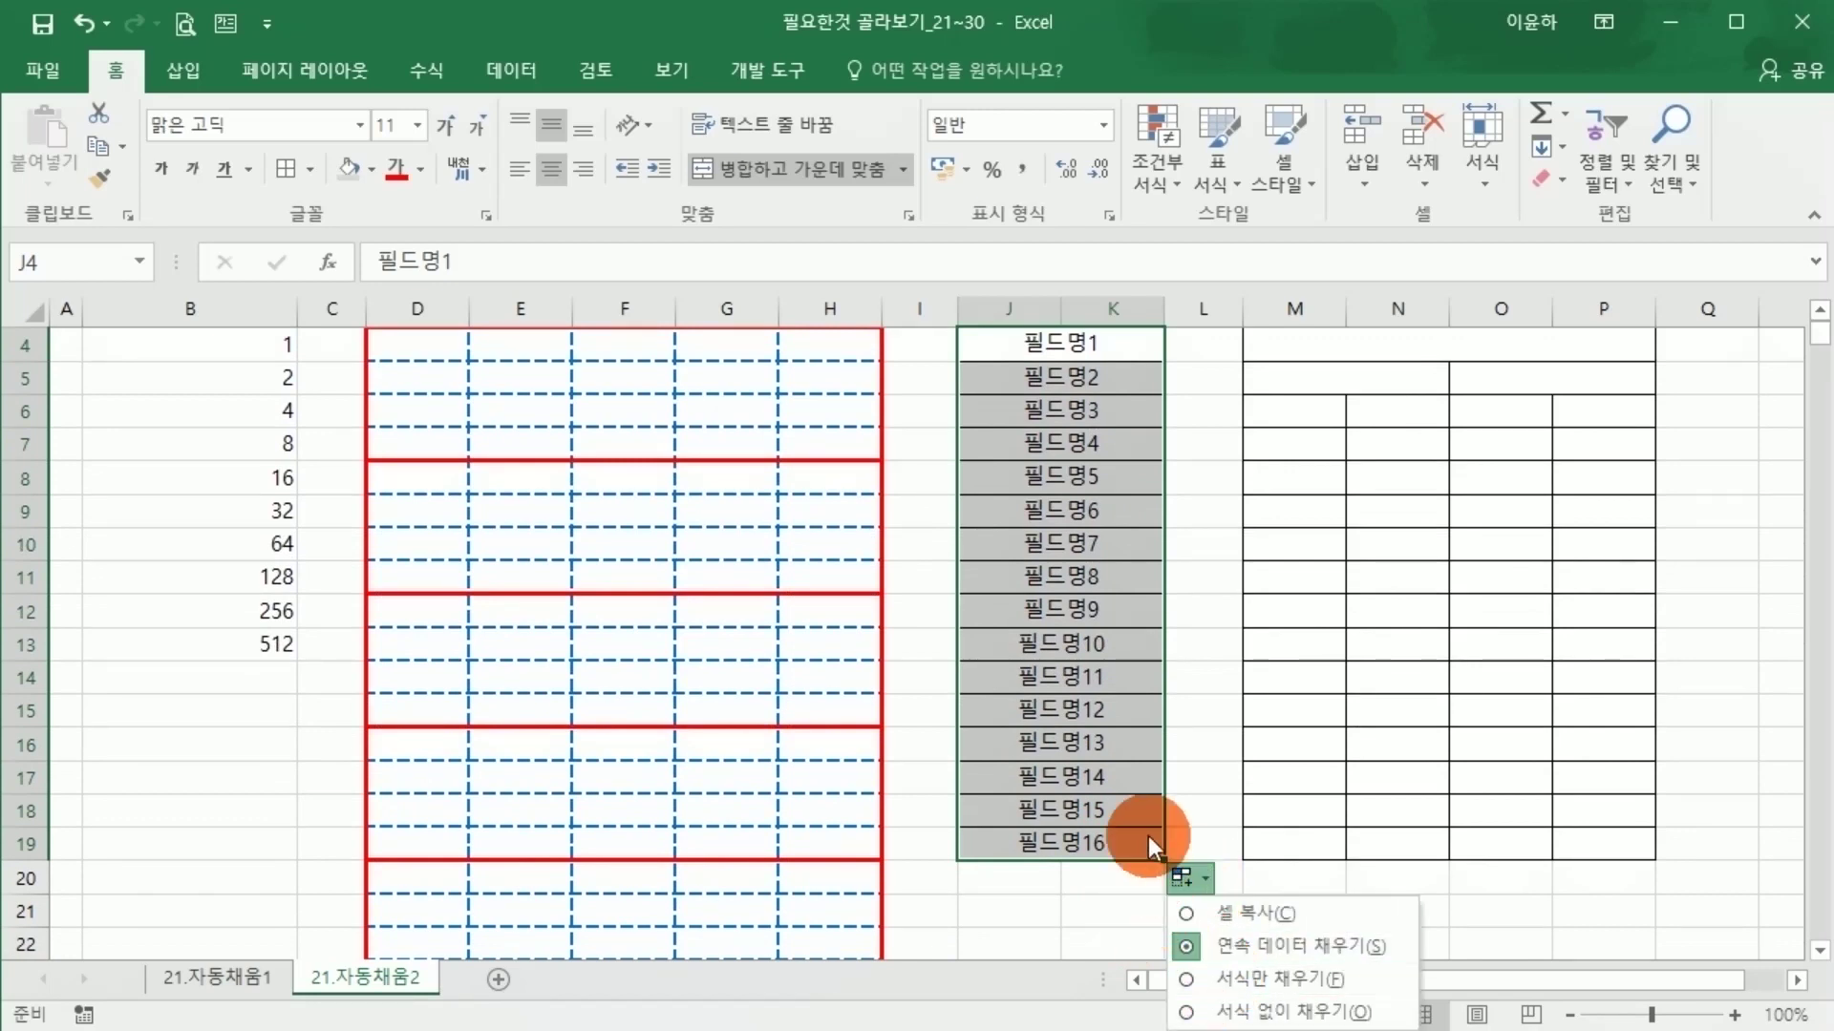
left_click(1236, 978)
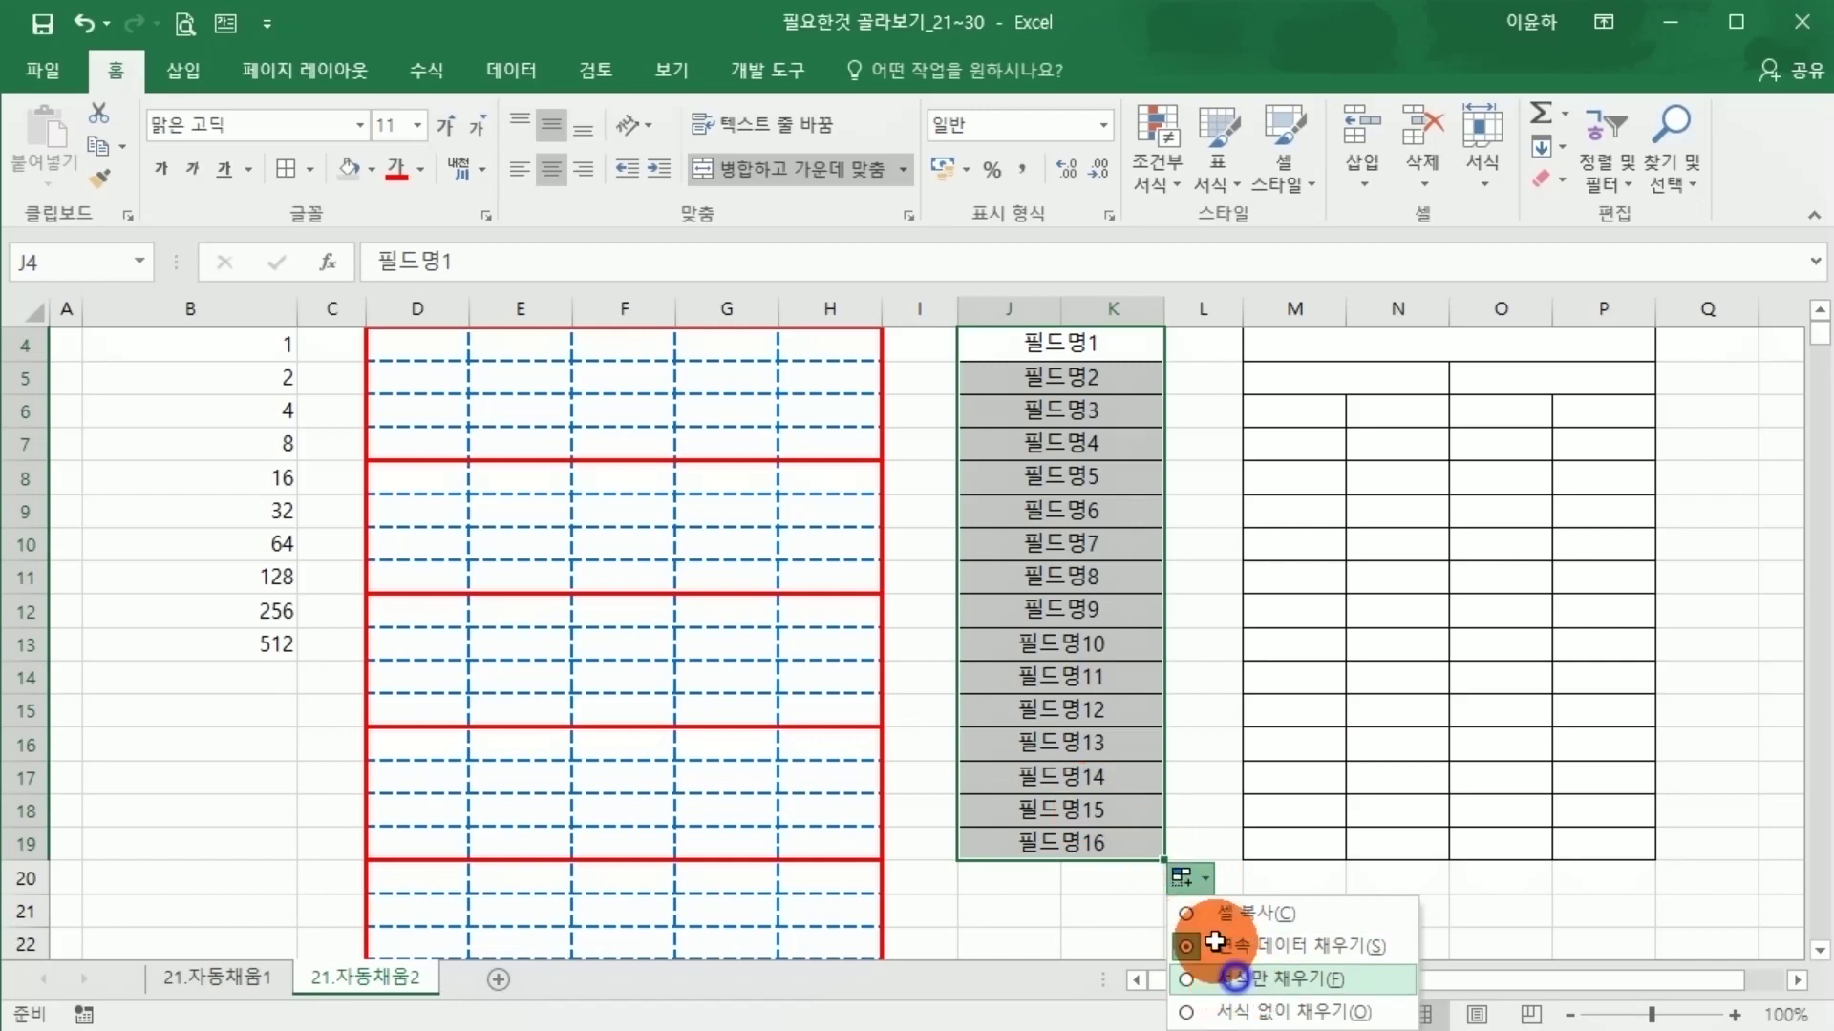
left_click(1133, 779)
scroll(1128, 716, "up", 1)
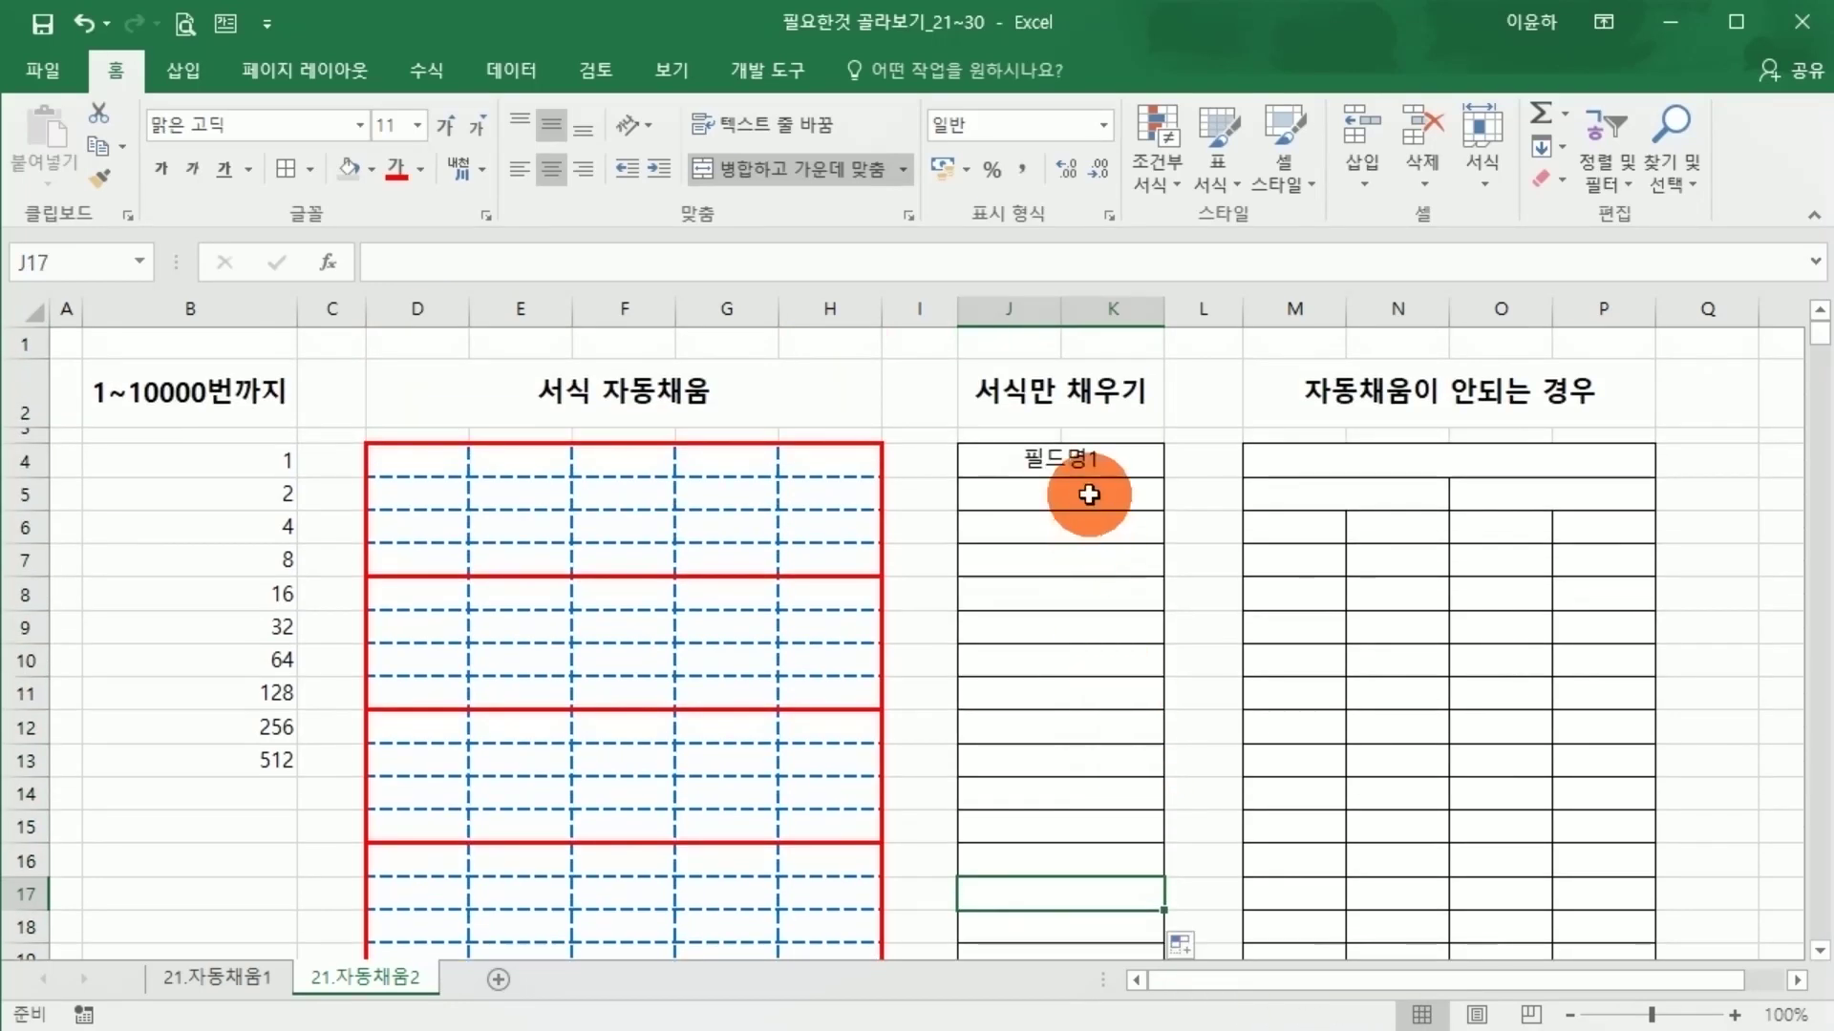
left_click_drag(1087, 493, 1118, 980)
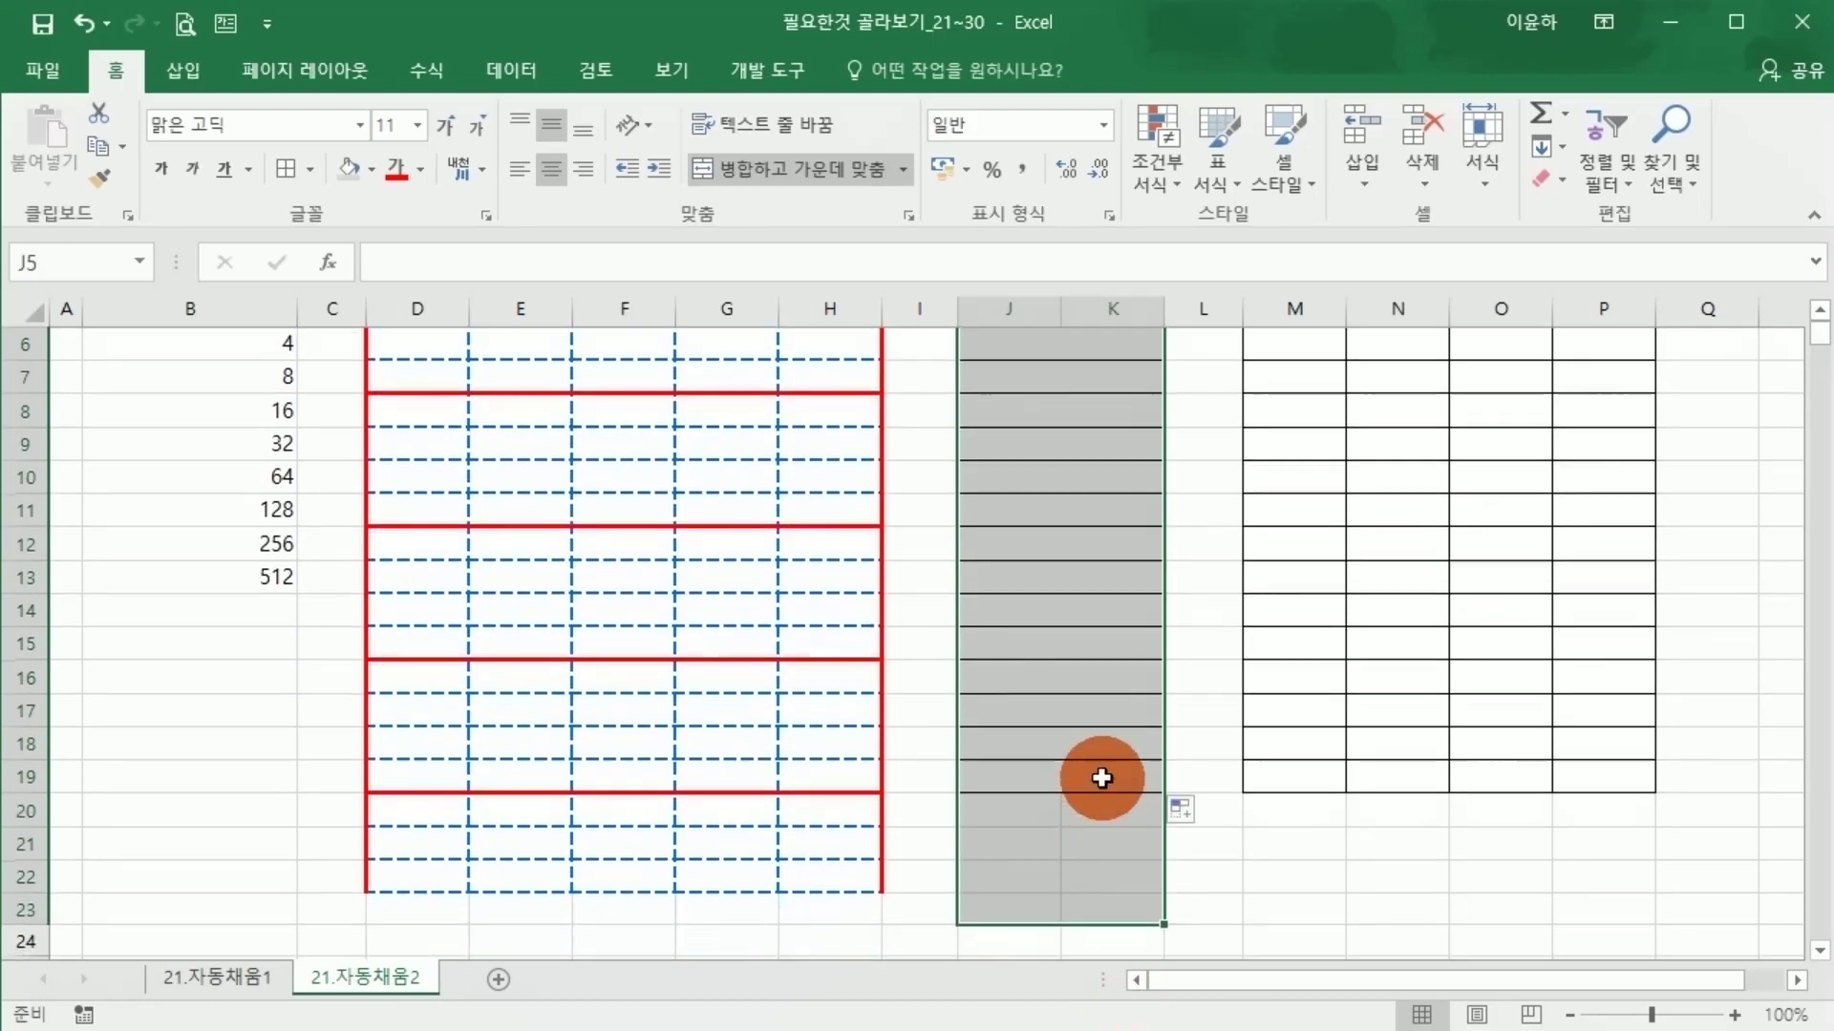
scroll(1103, 773, "up", 1)
left_click(1113, 648)
left_click(1102, 353)
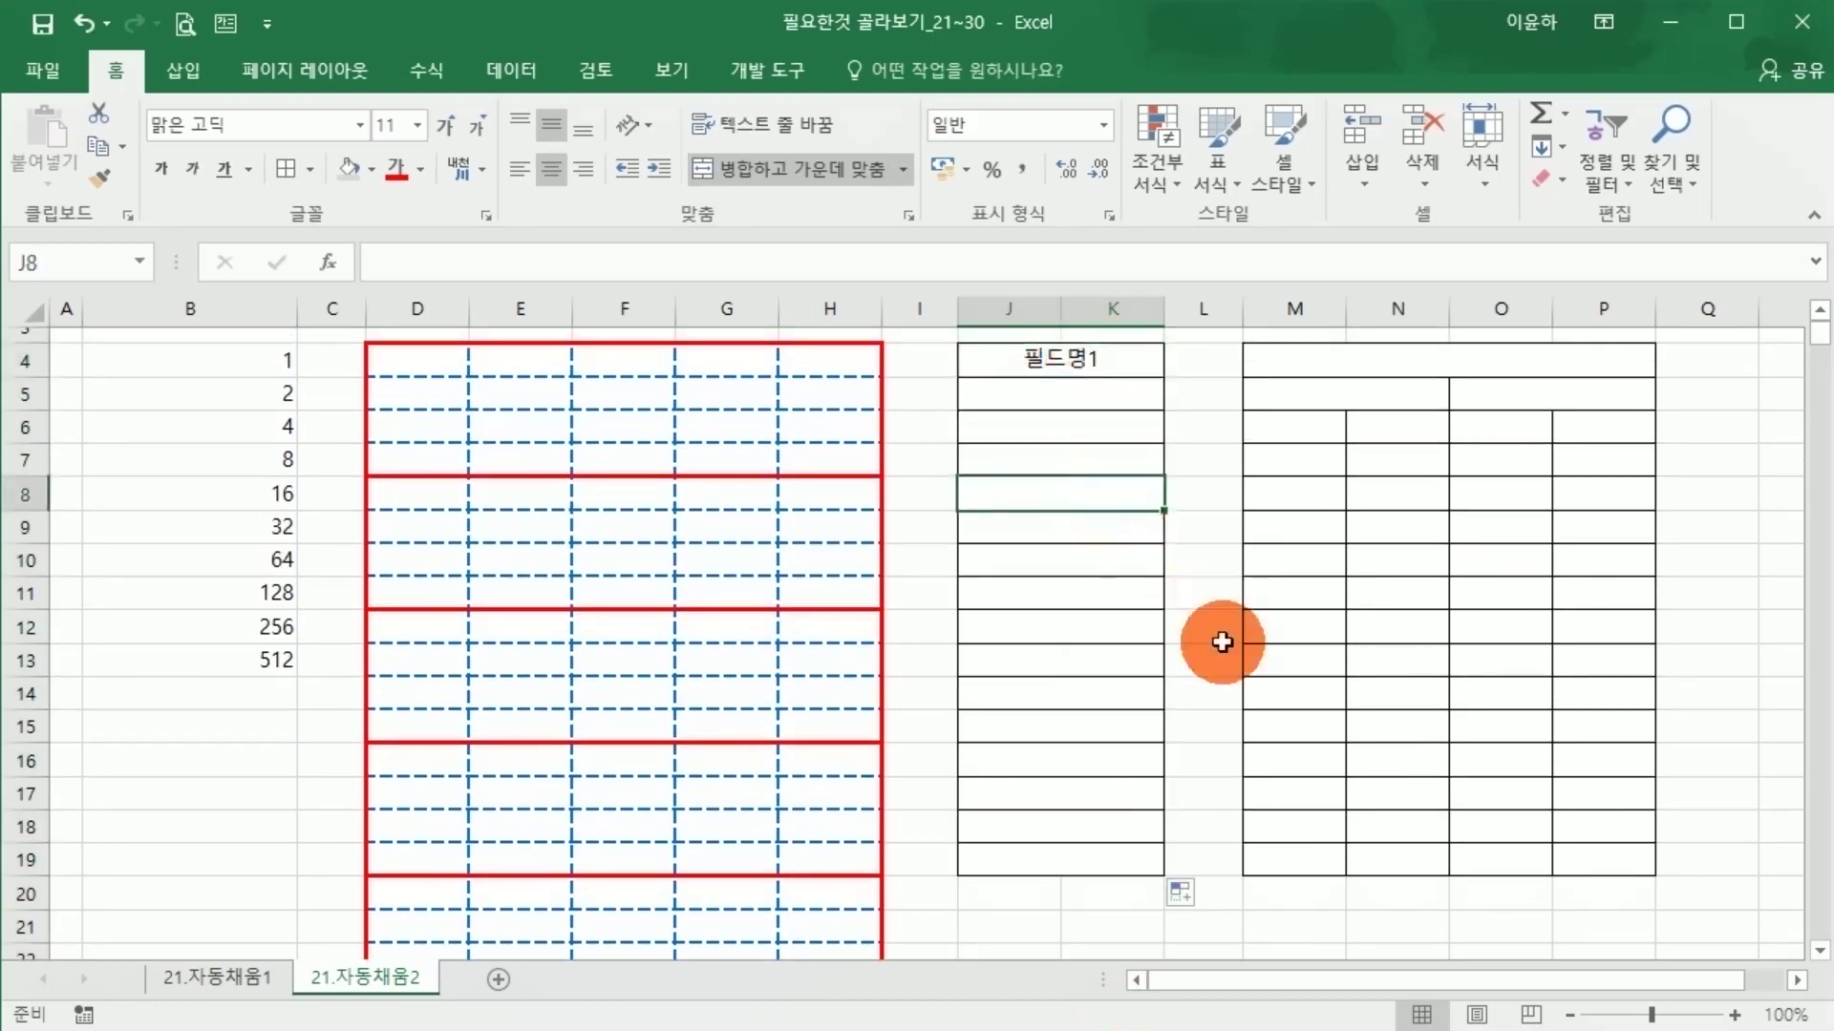
Move to the 자동채움이 안되는 경우 table and select its heading in M2.
left_click(1309, 621)
scroll(1719, 847, "up", 1)
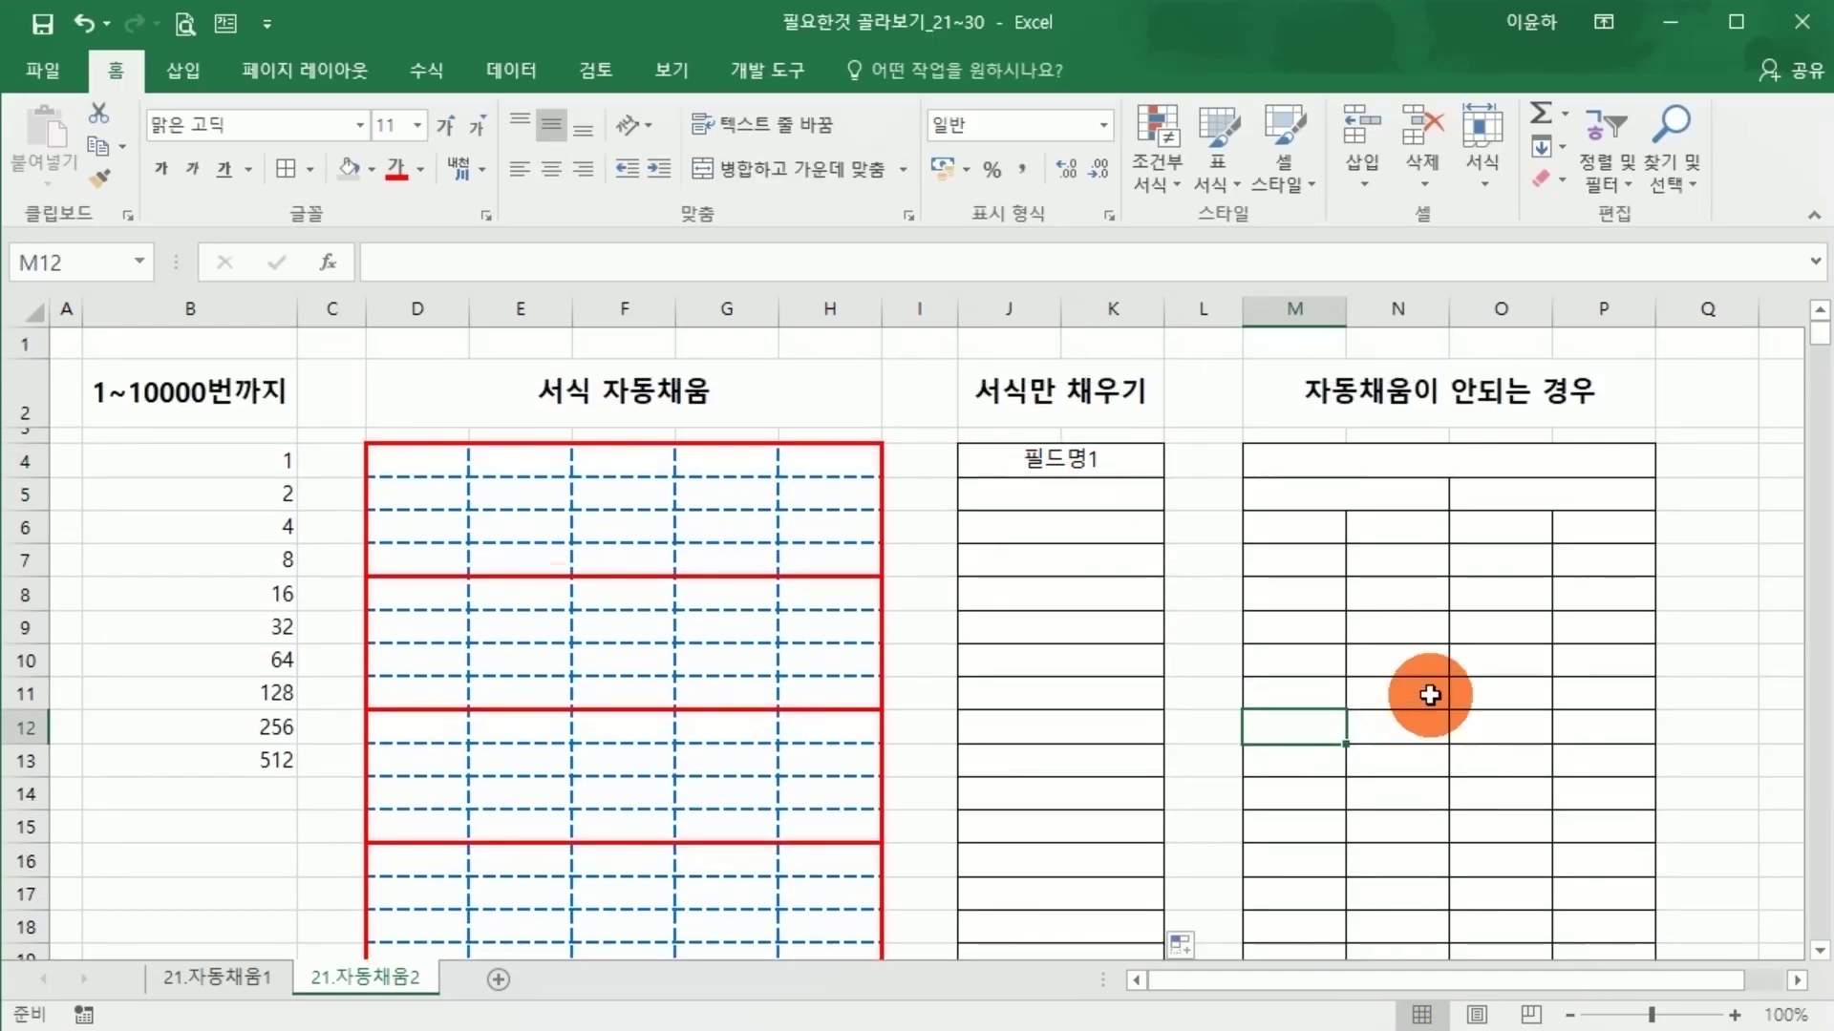
left_click(1424, 688)
left_click(1381, 409)
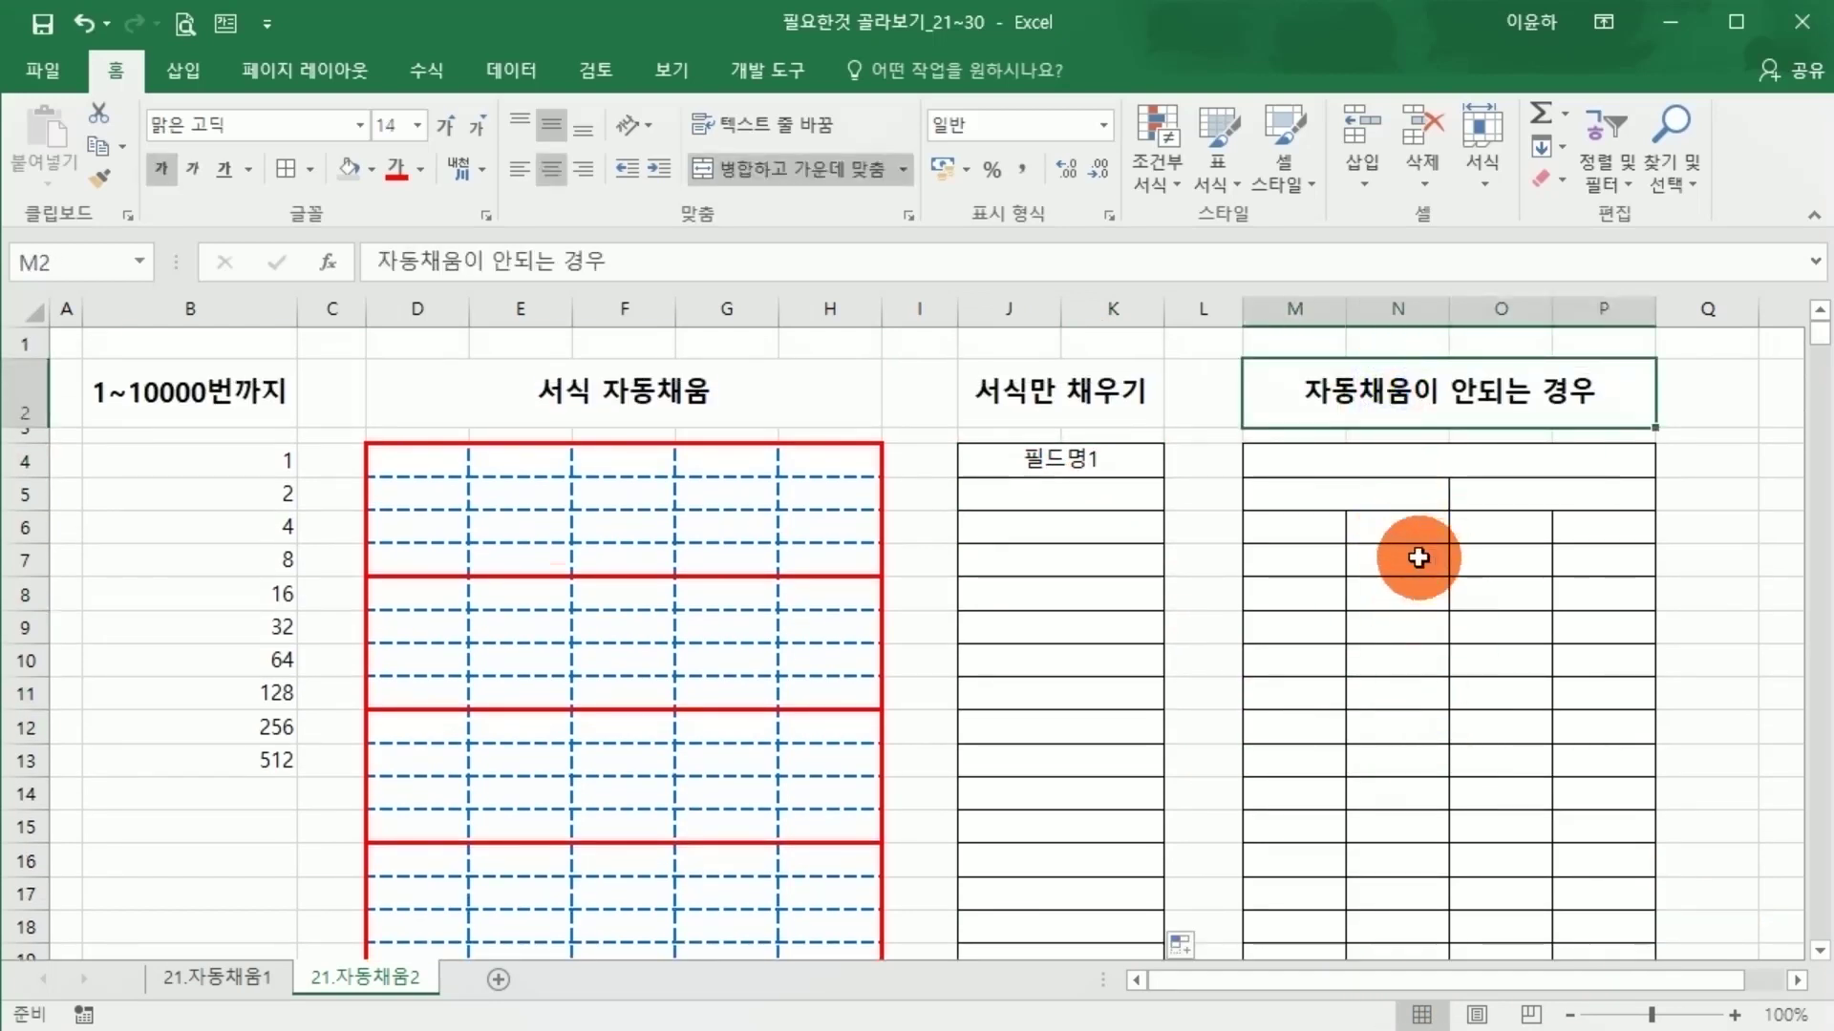
Examine how the cells in rows 4 to 6 of the 자동채움이 안되는 경우 table are merged and compare their widths.
left_click(1399, 470)
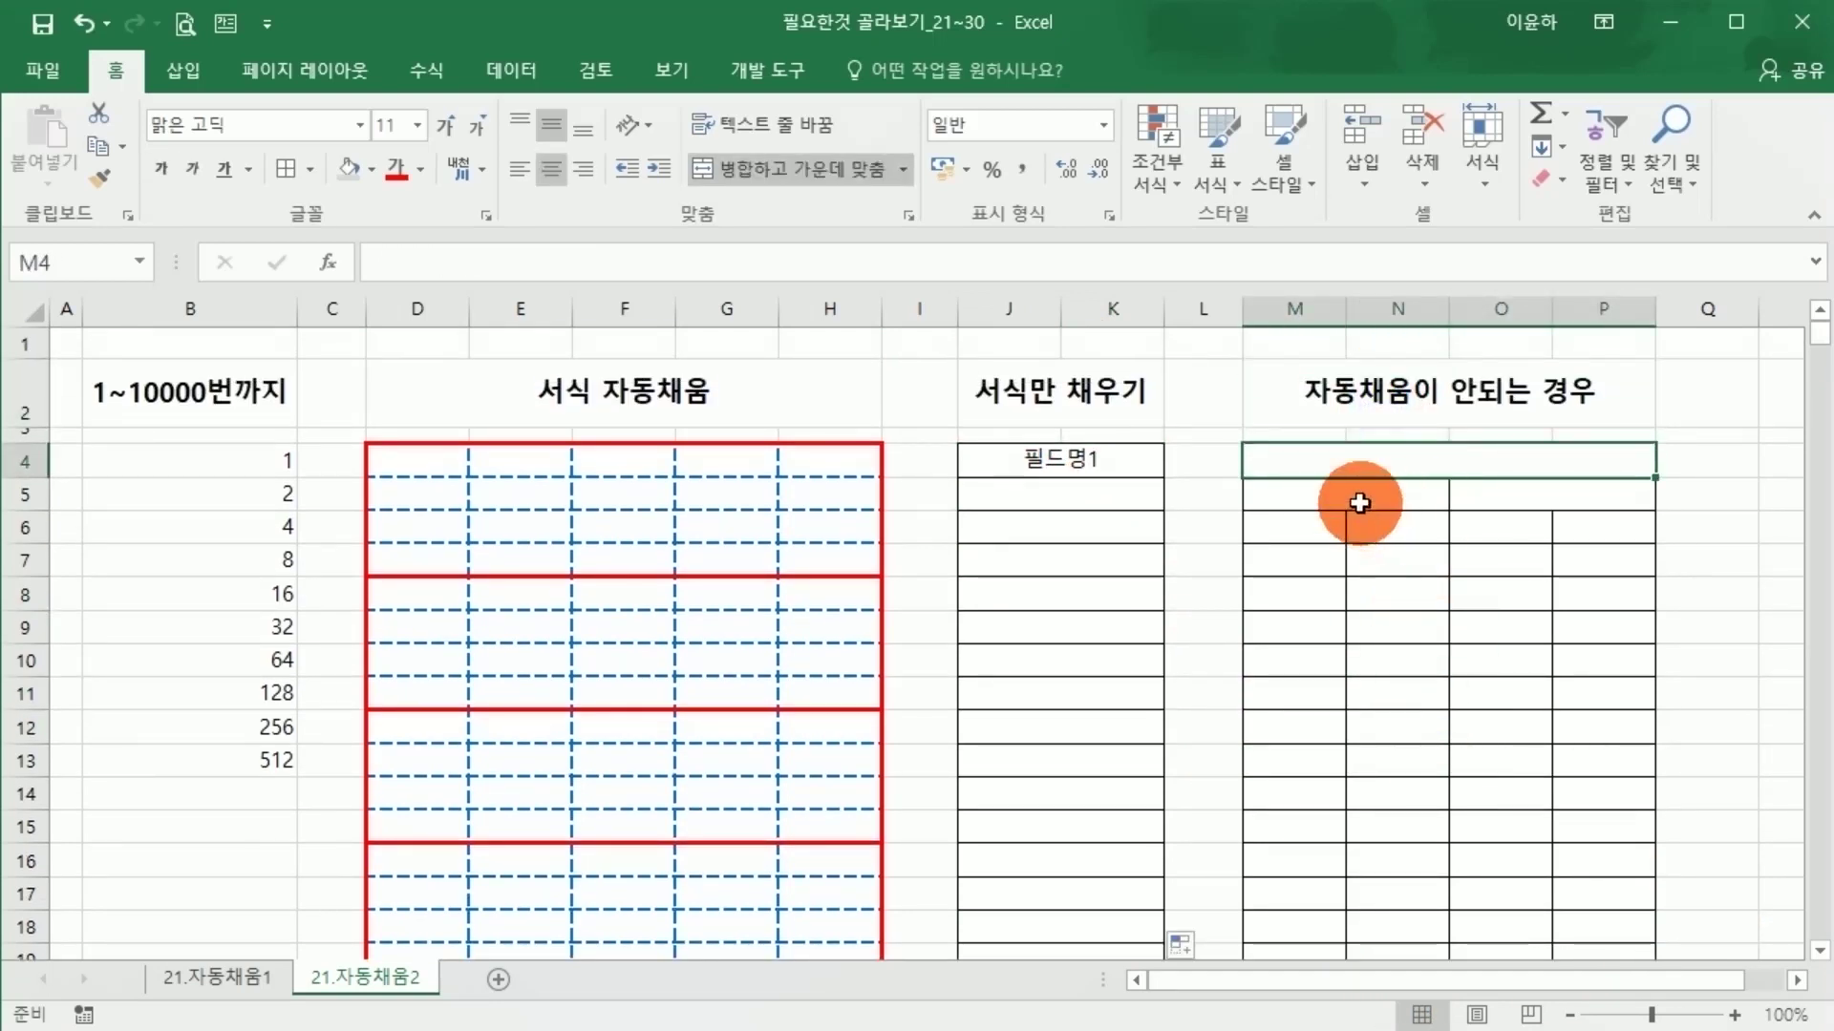
left_click_drag(1361, 505, 1566, 498)
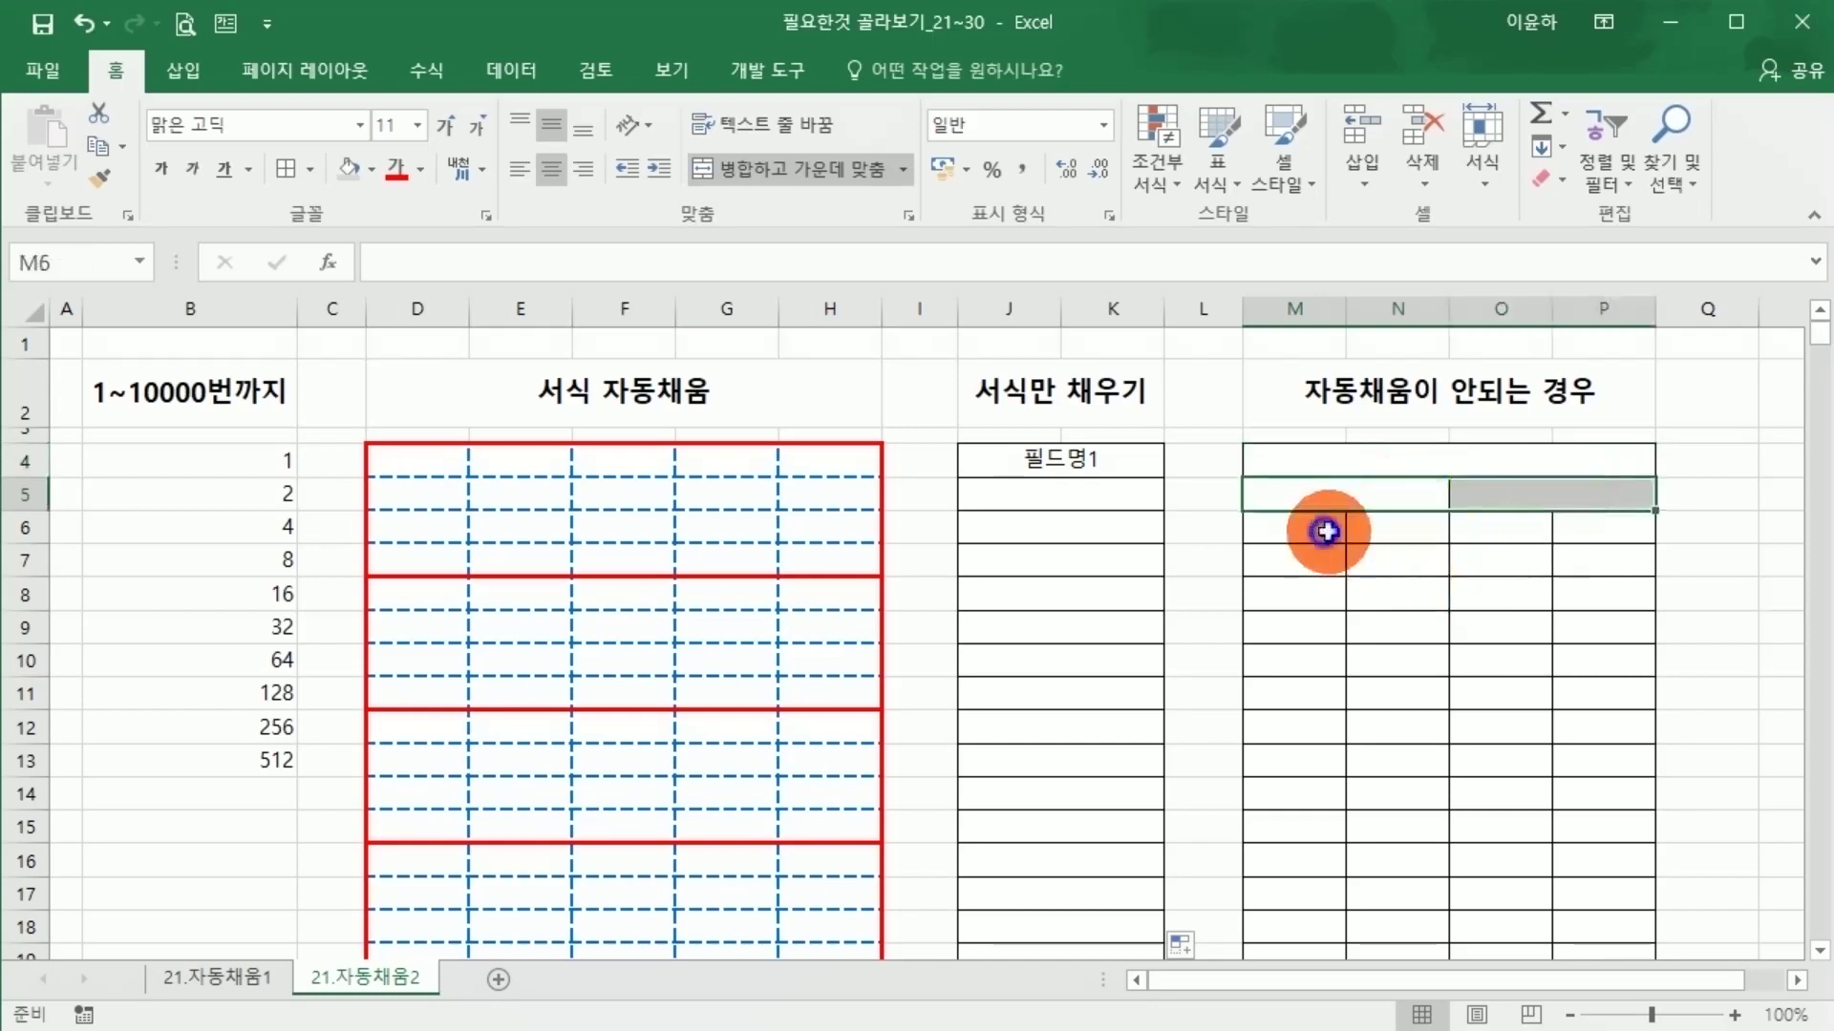
left_click_drag(1326, 532, 1551, 543)
left_click_drag(1386, 502, 1520, 501)
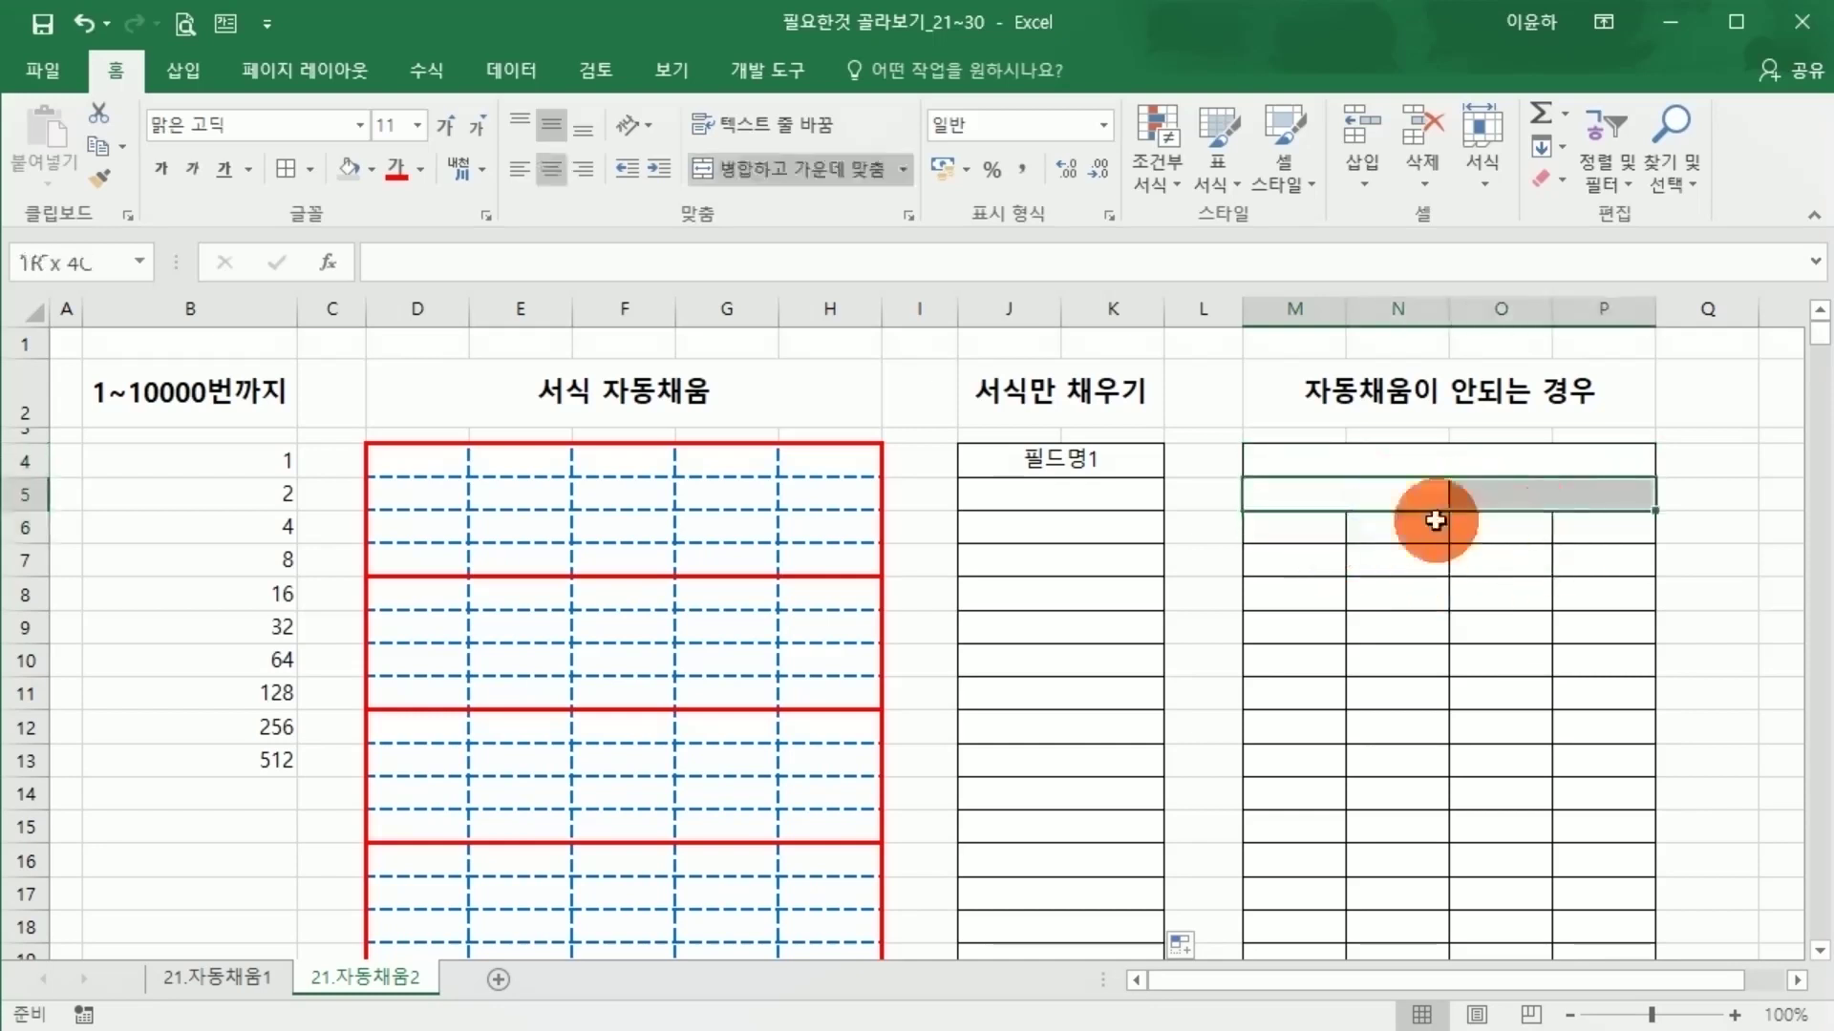
left_click(1385, 503)
left_click(1492, 495)
left_click(1282, 525)
left_click(1405, 525)
left_click(1501, 531)
left_click(1629, 532)
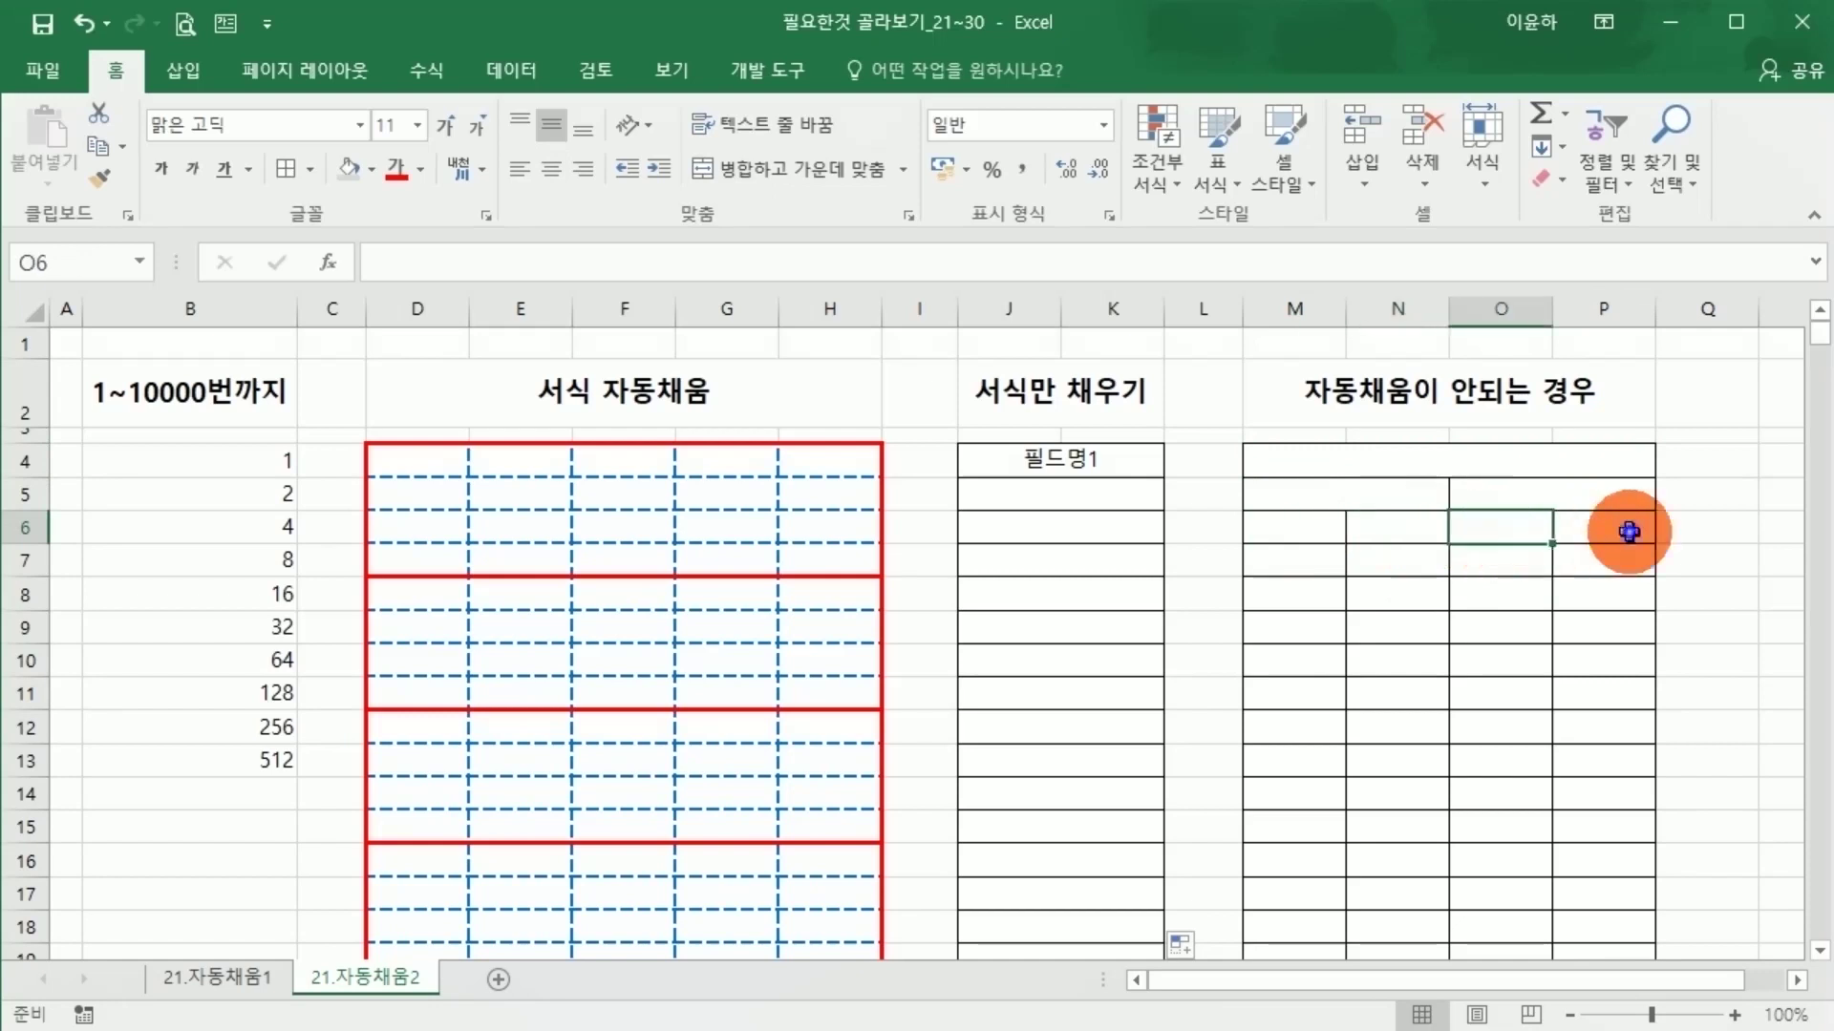
left_click(1537, 463)
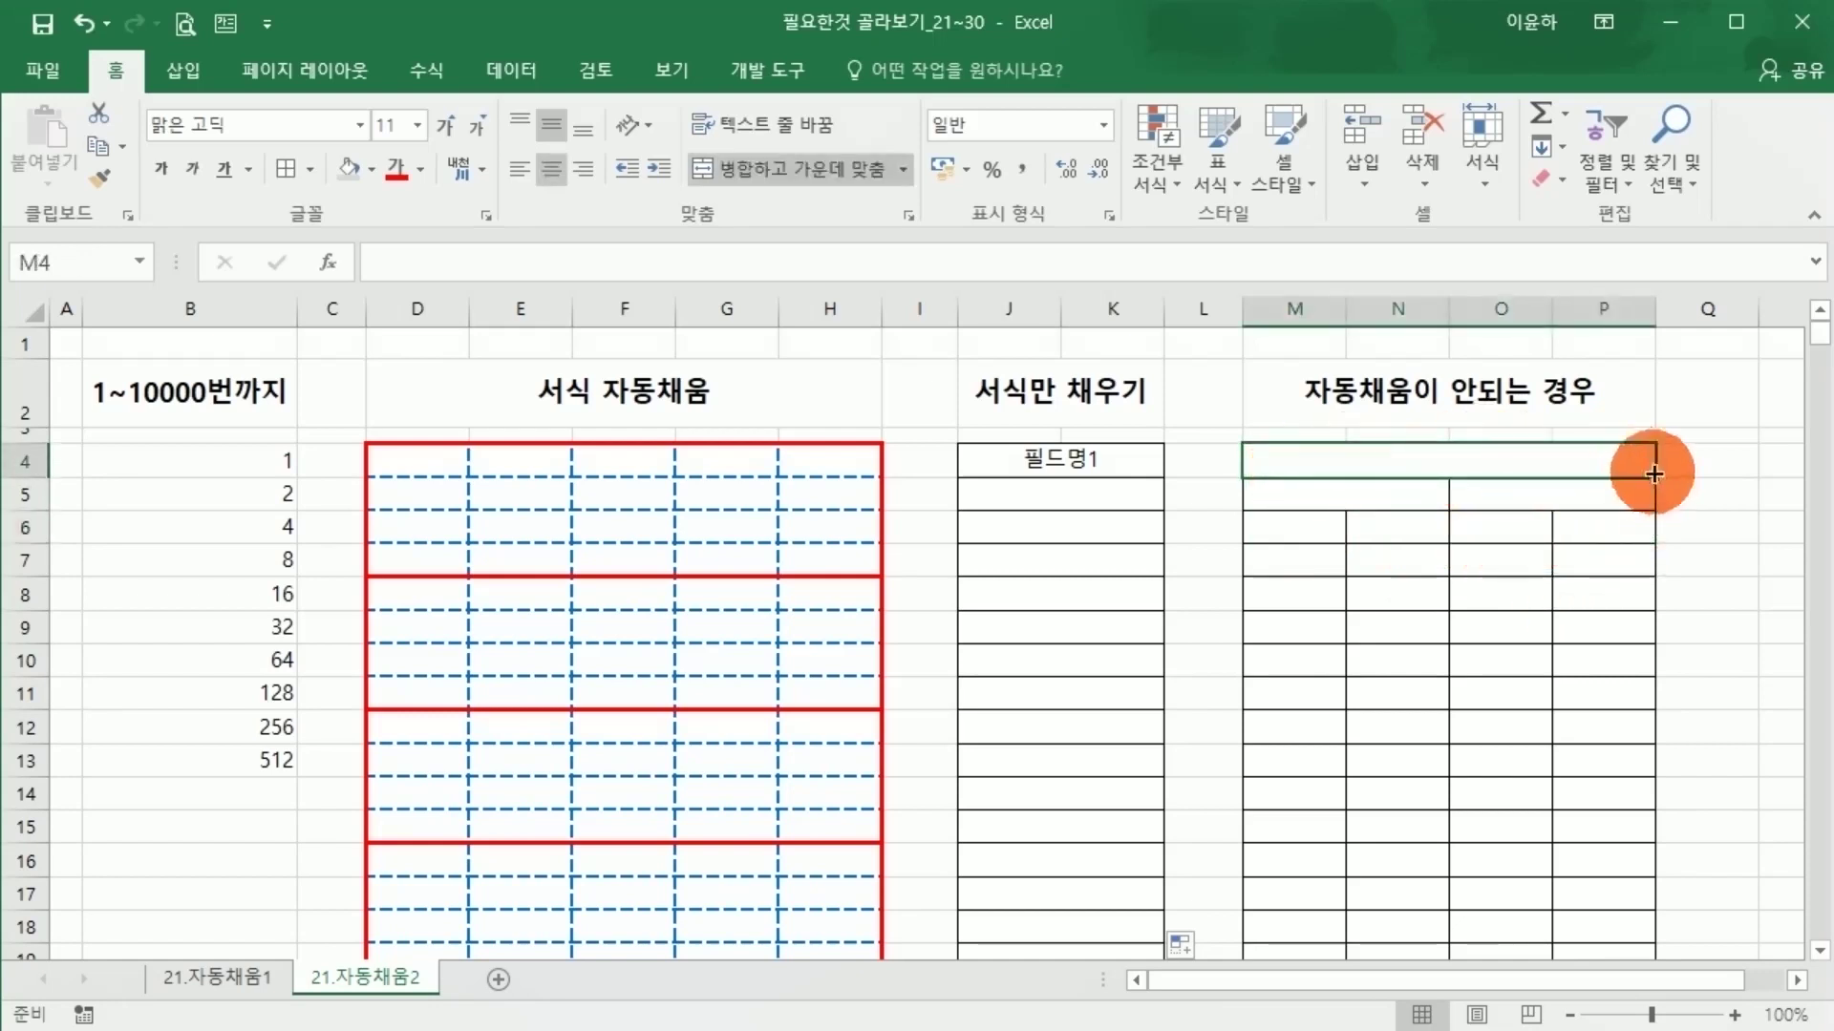
left_click(1387, 506)
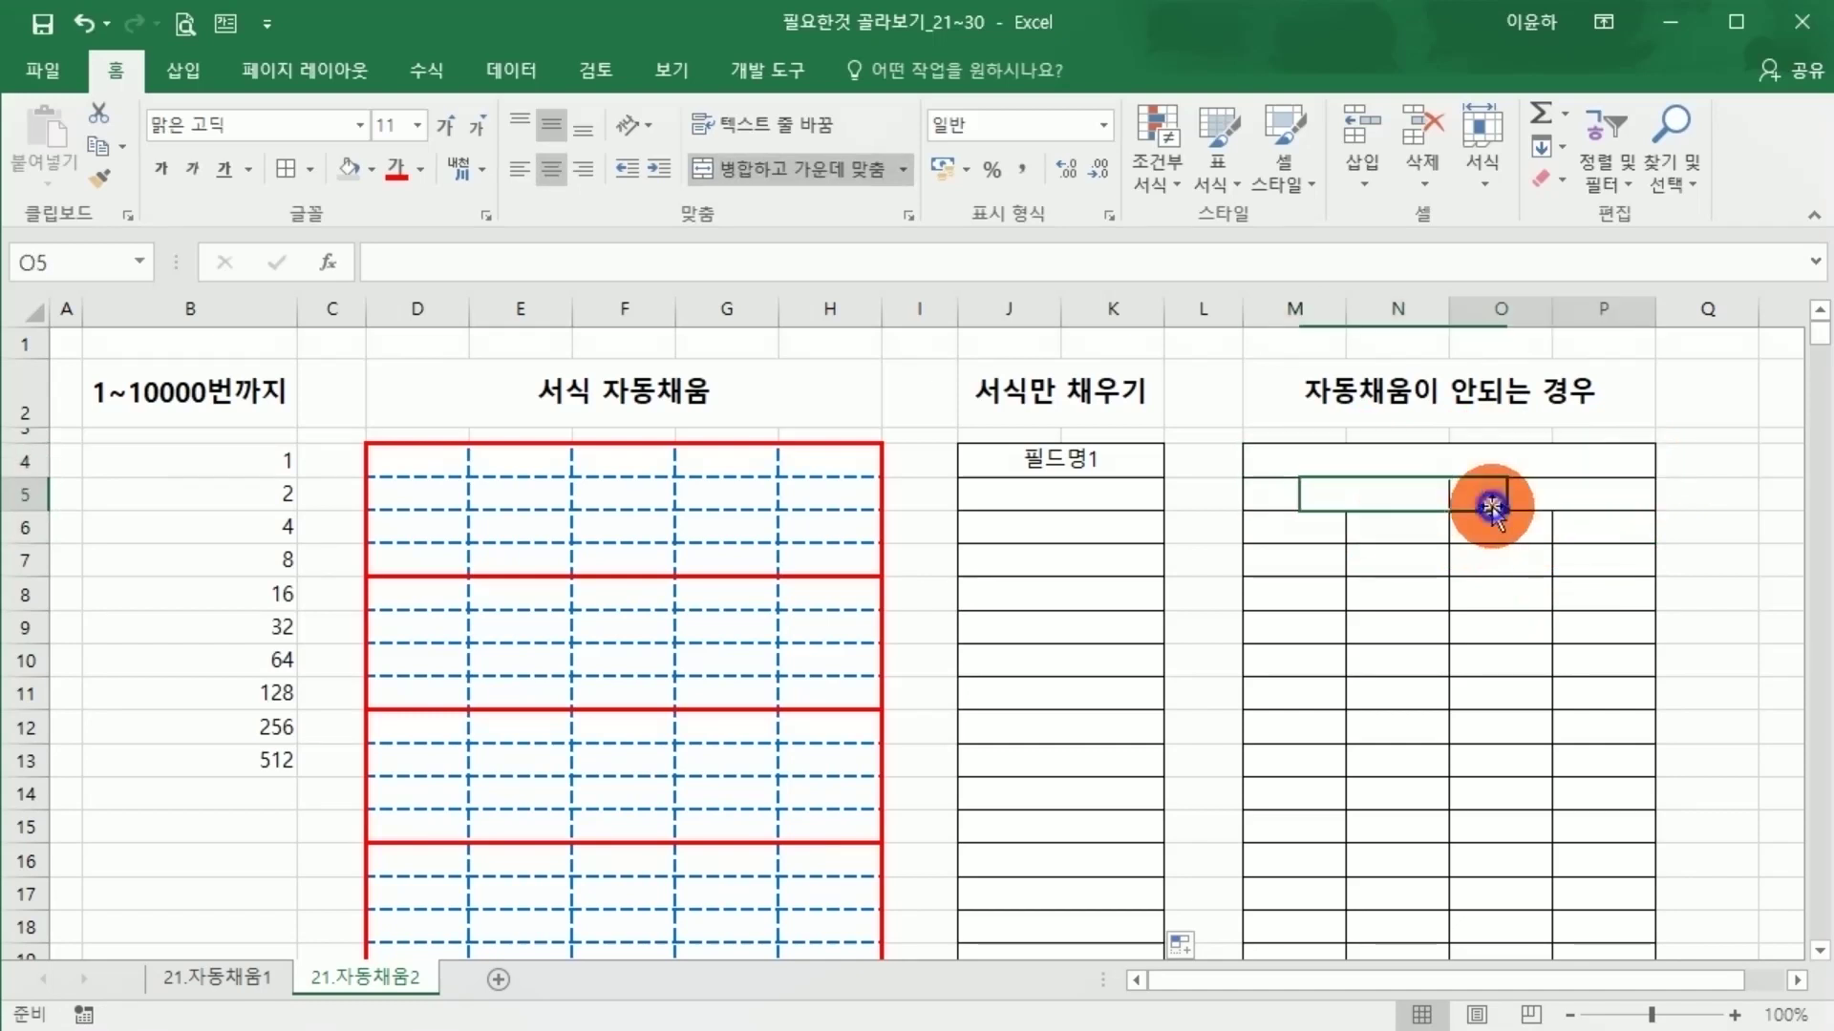
left_click(1318, 537)
Try to autofill the merged M4 cell down to row 15 over the differently merged cells, and dismiss the message.
left_click(1571, 470)
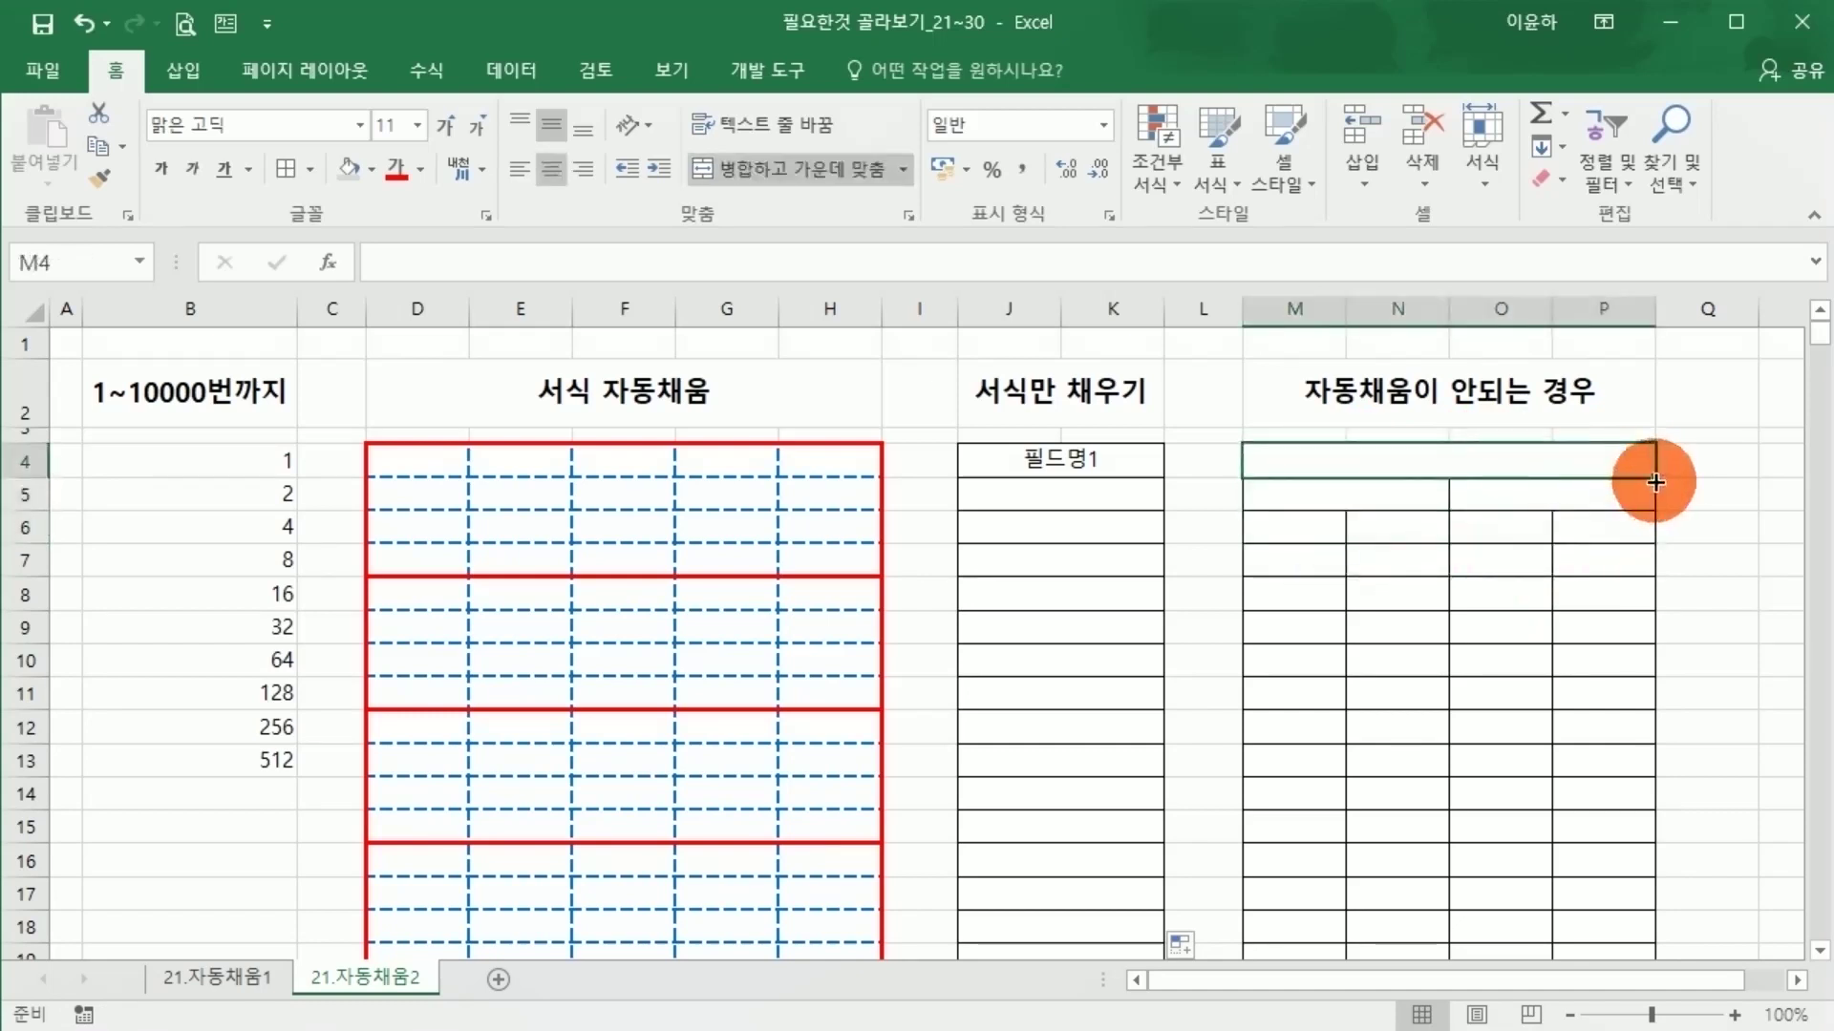
left_click_drag(1655, 482, 1655, 831)
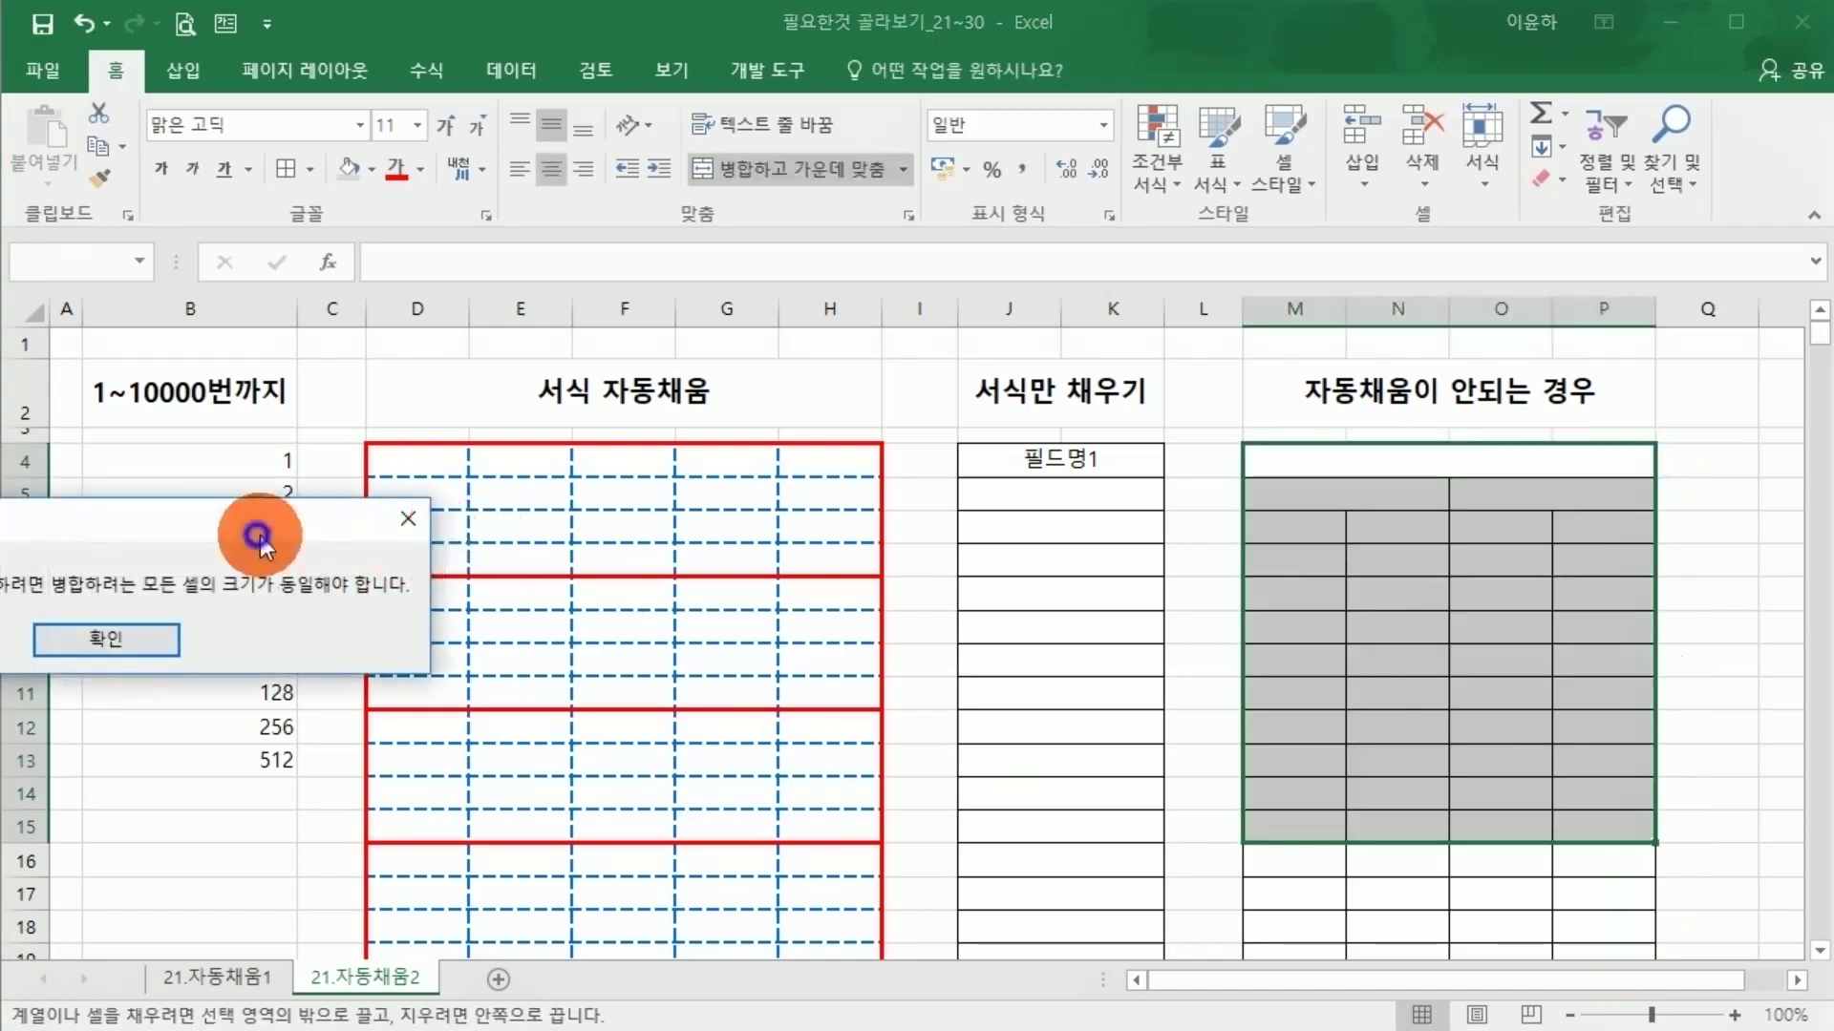
left_click_drag(259, 536, 1278, 478)
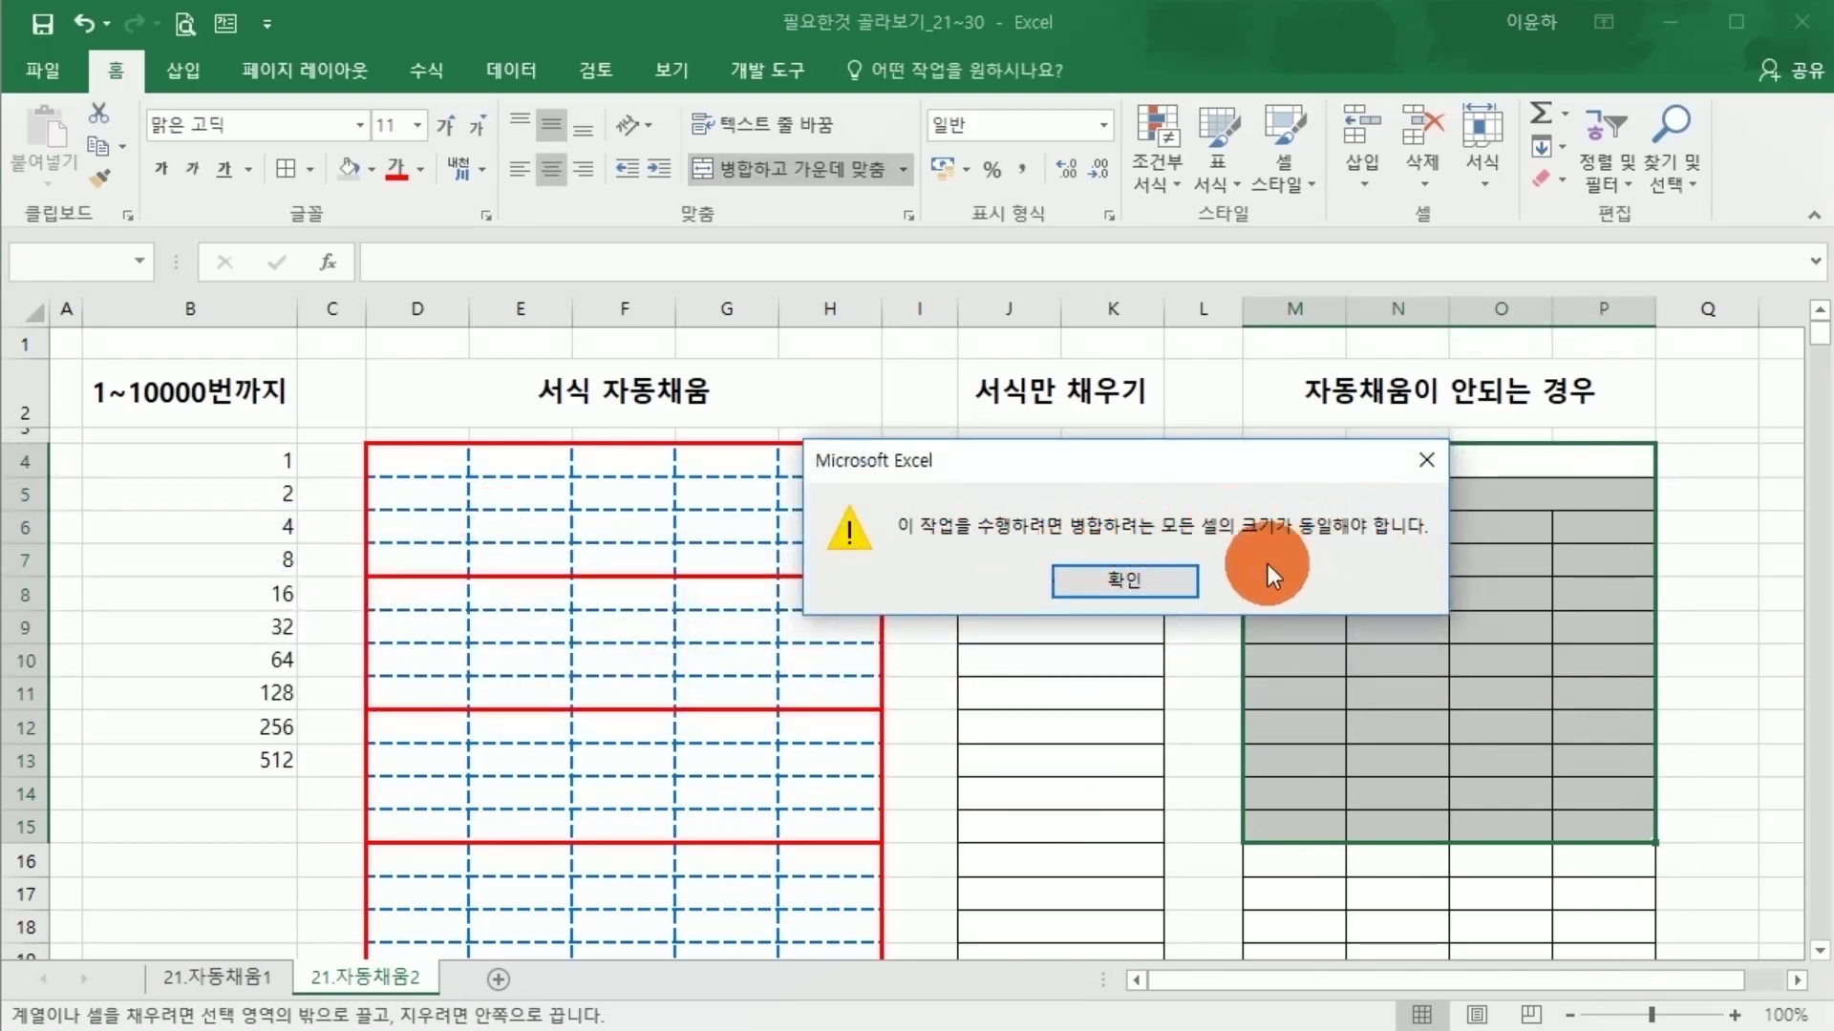
left_click(1157, 586)
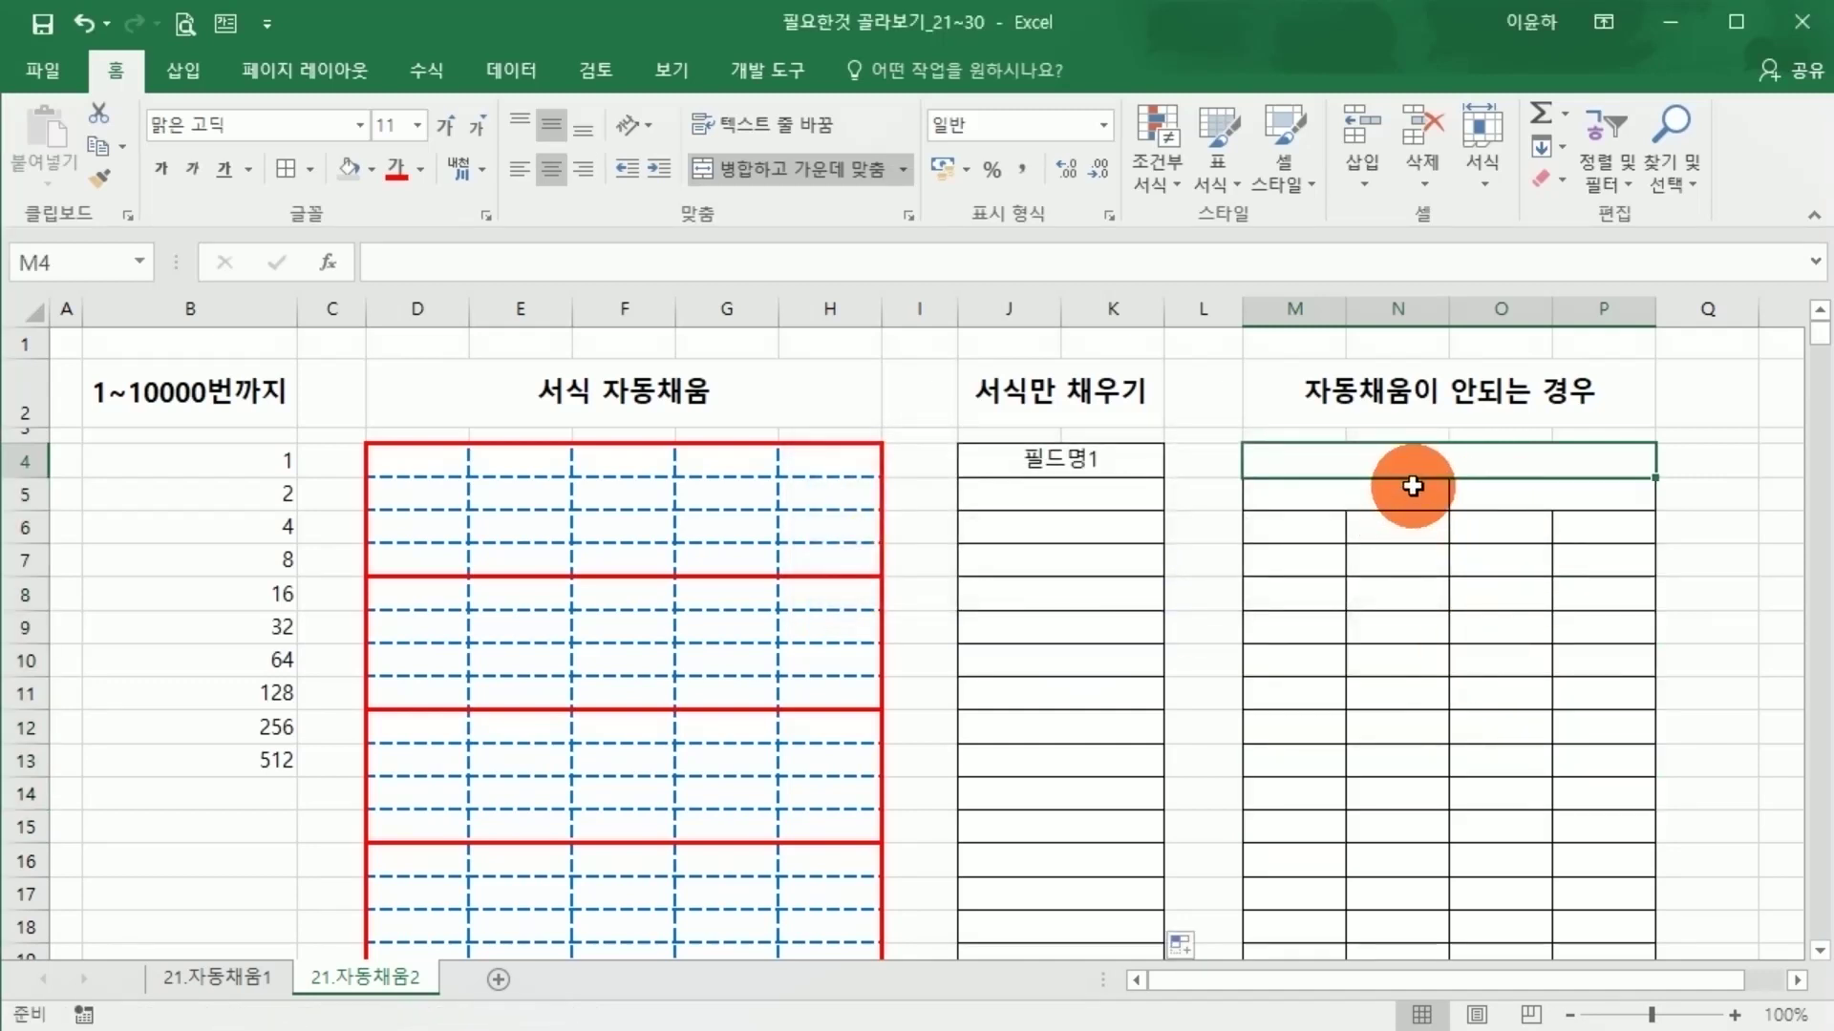
Unmerge the merged cells in M5:P5 and autofill the merged M4 cell down to row 19.
left_click_drag(1289, 498, 1494, 500)
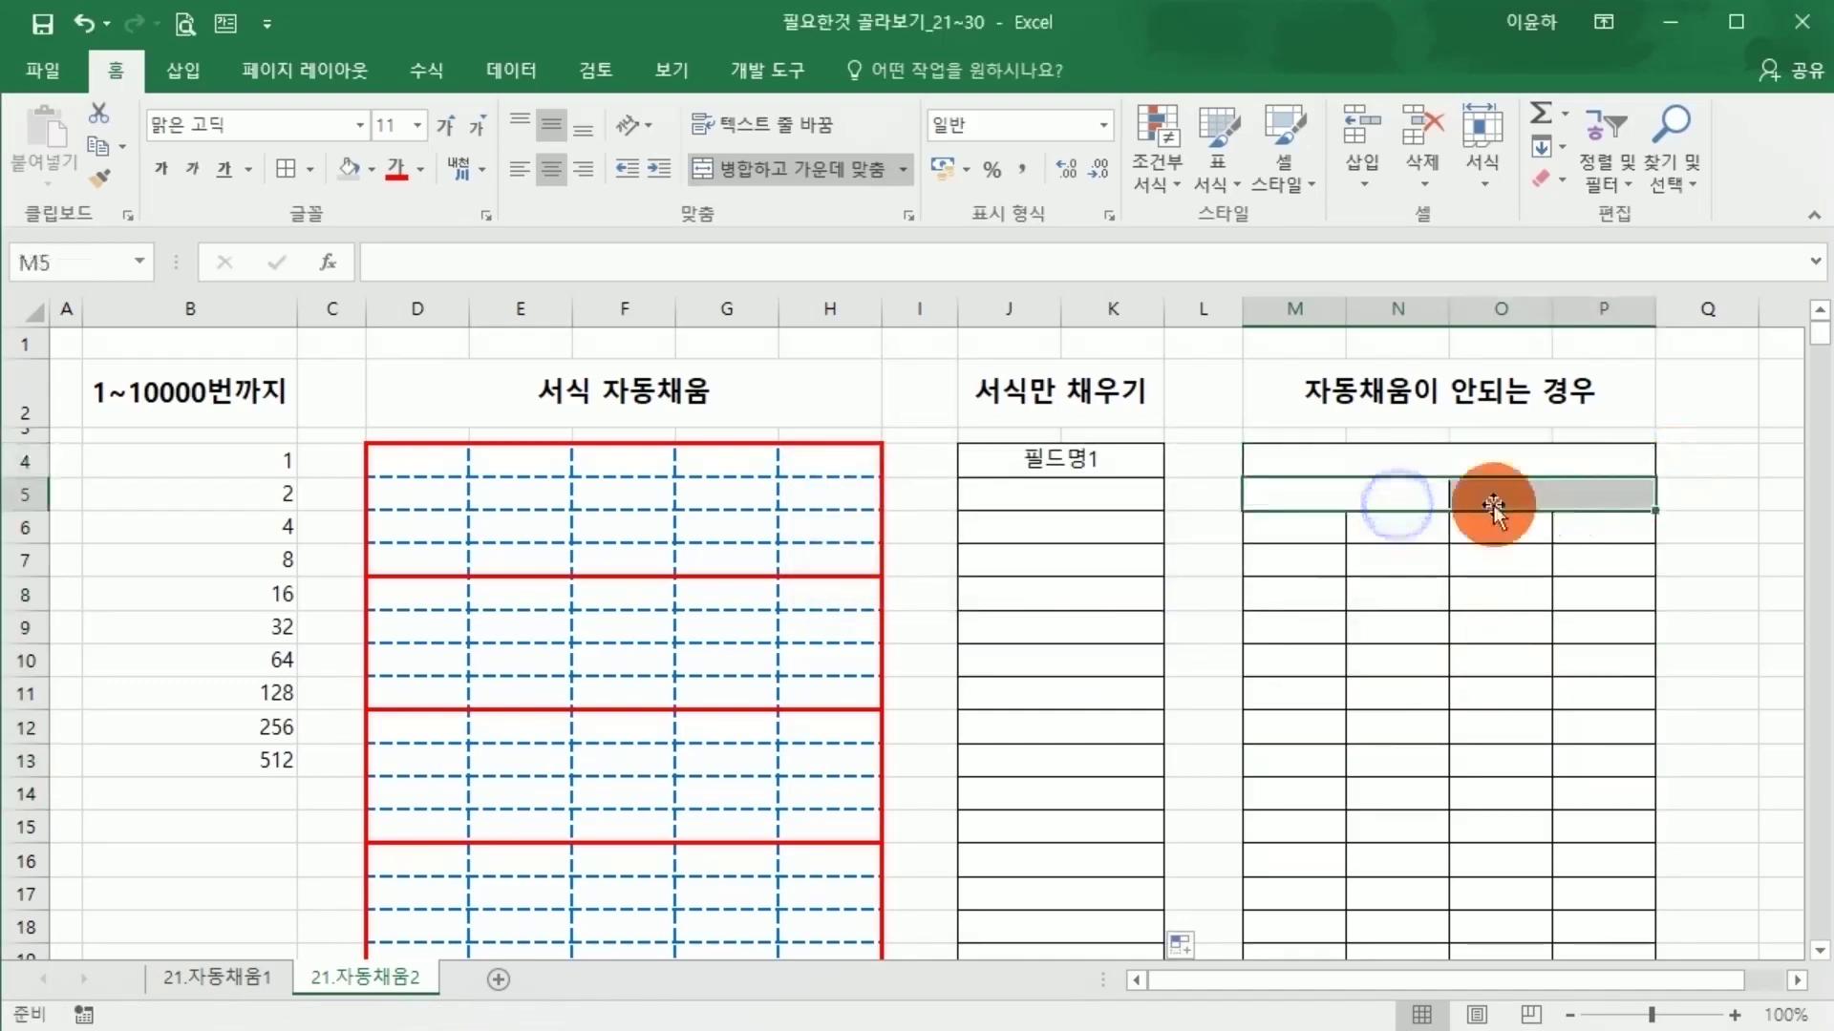
left_click(1408, 458)
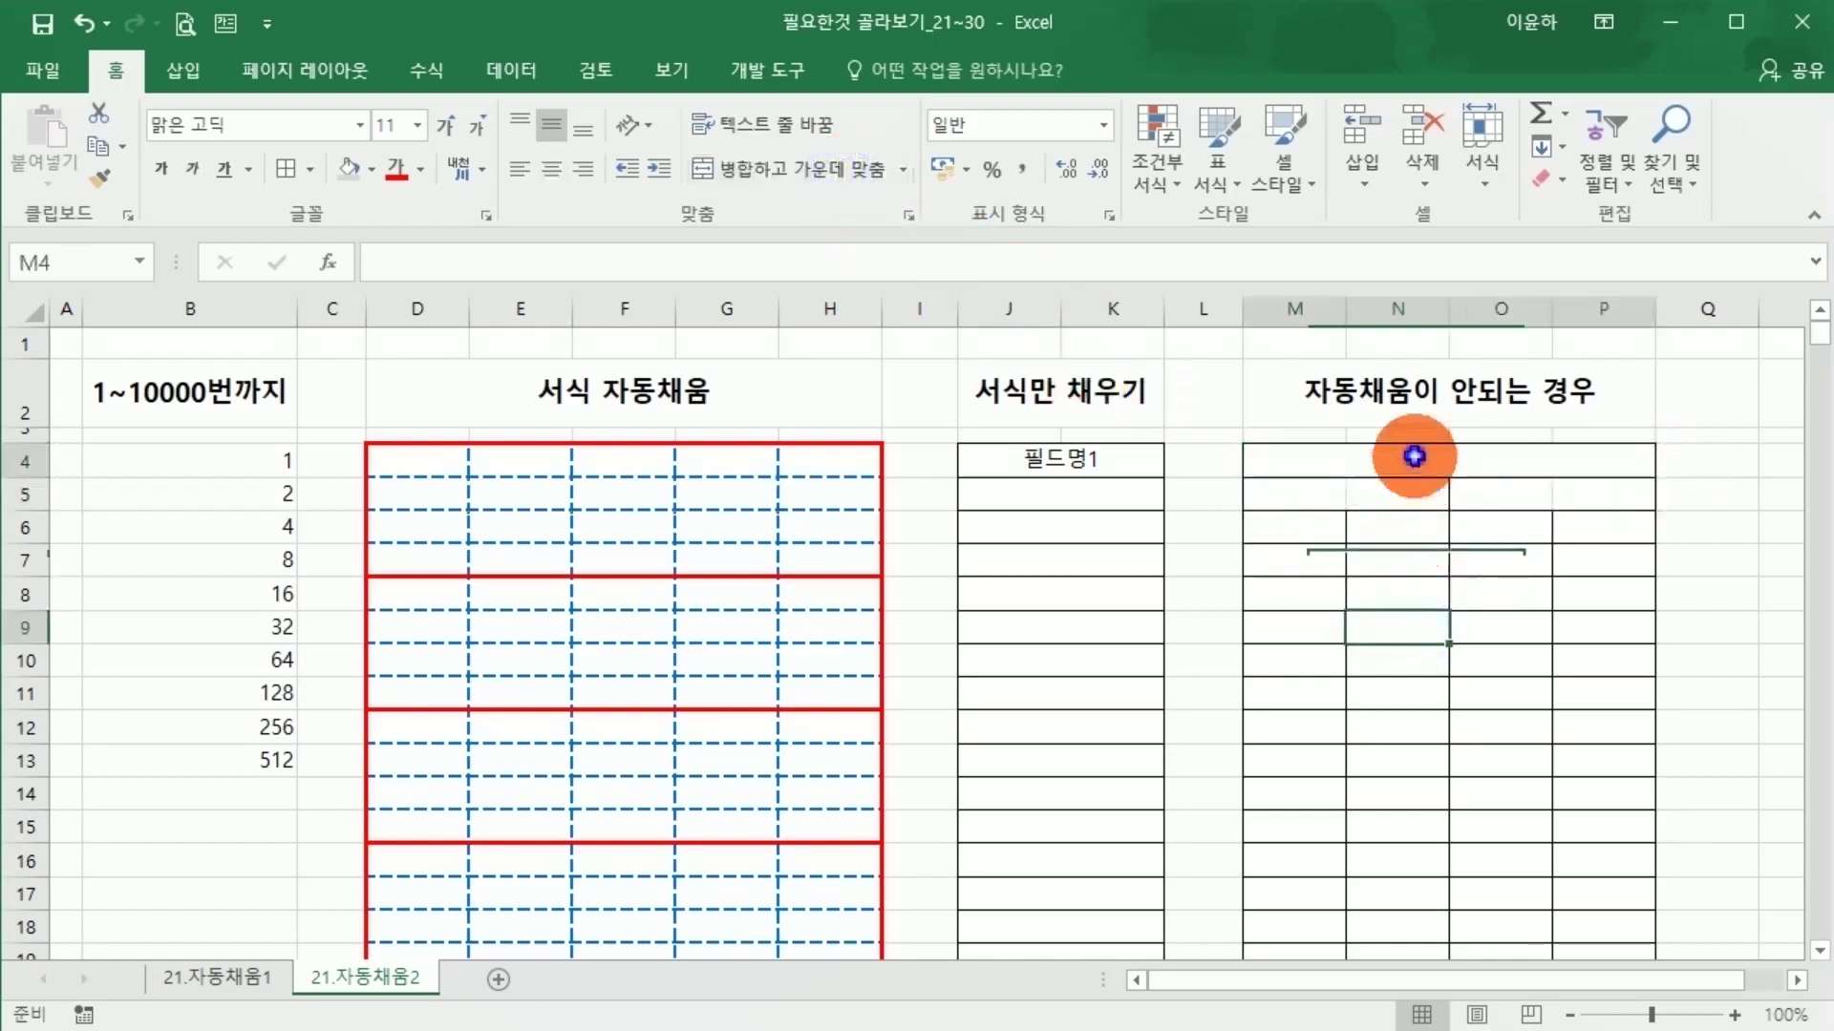
mouse_move(1655, 477)
left_mouse_down()
mouse_move(1671, 967)
mouse_move(1633, 777)
mouse_move(1629, 816)
left_mouse_up()
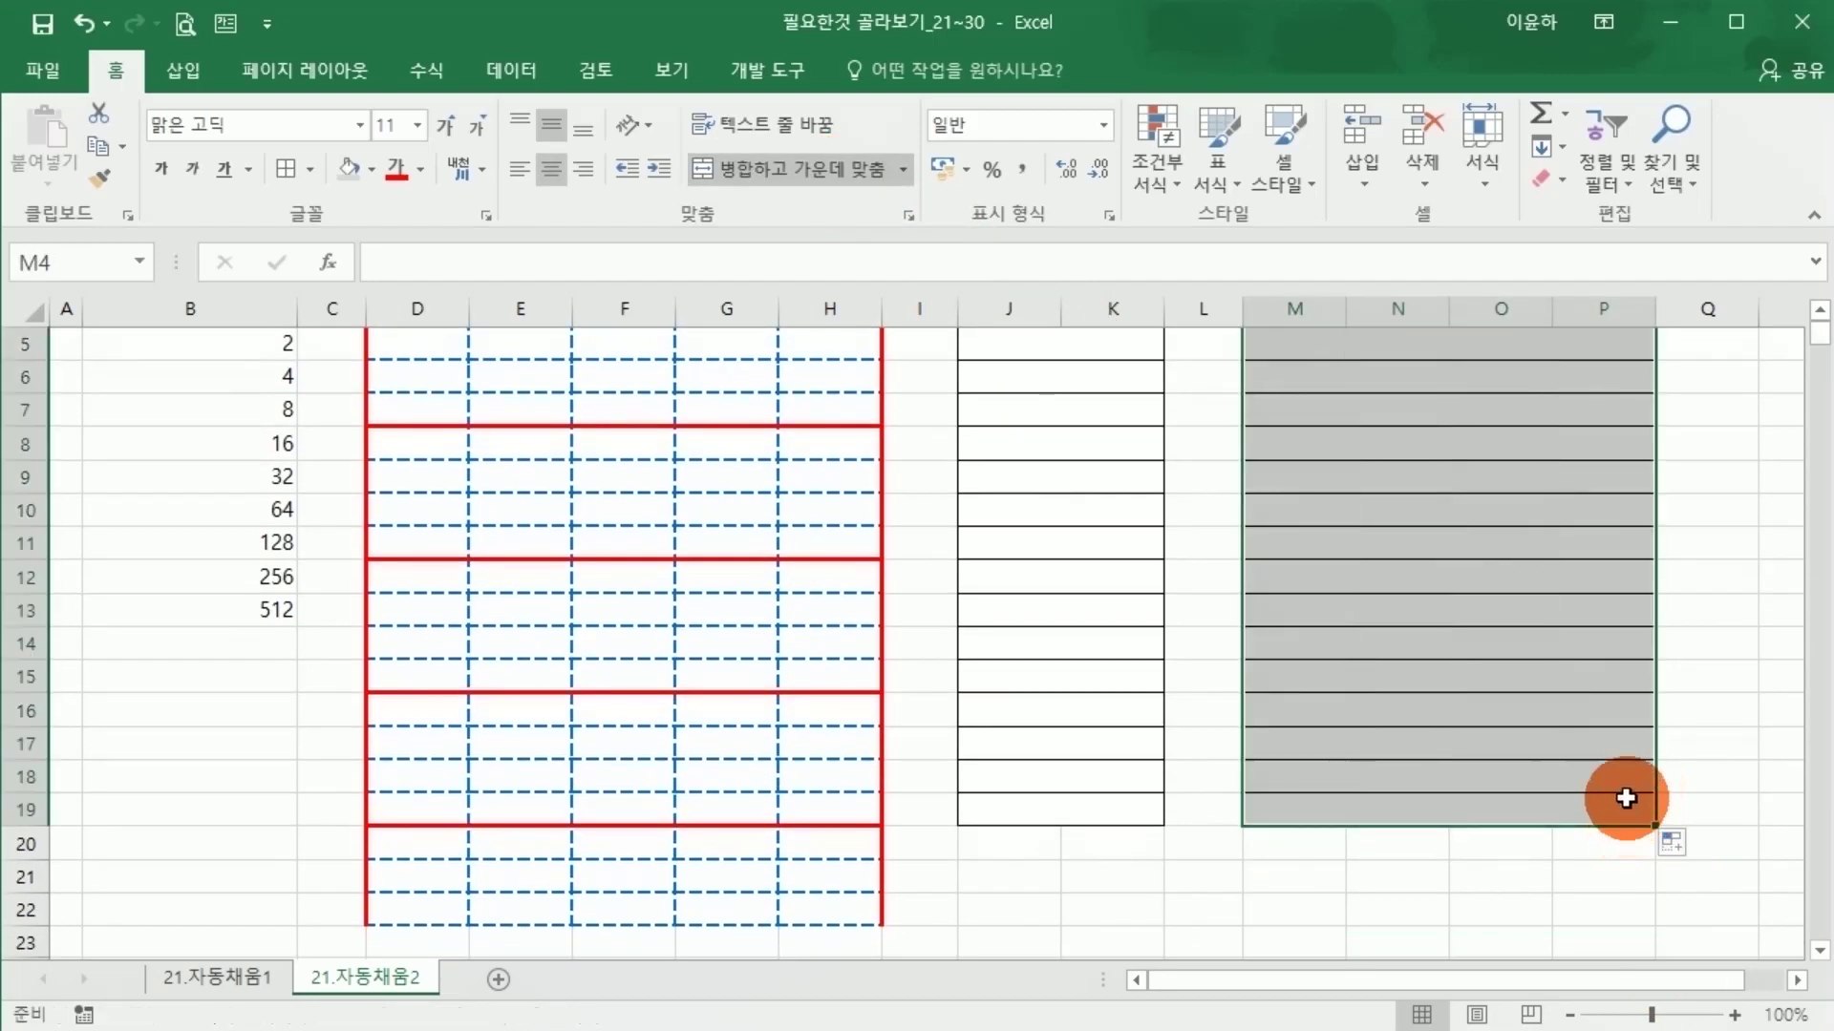
scroll(1629, 802, "up", 2)
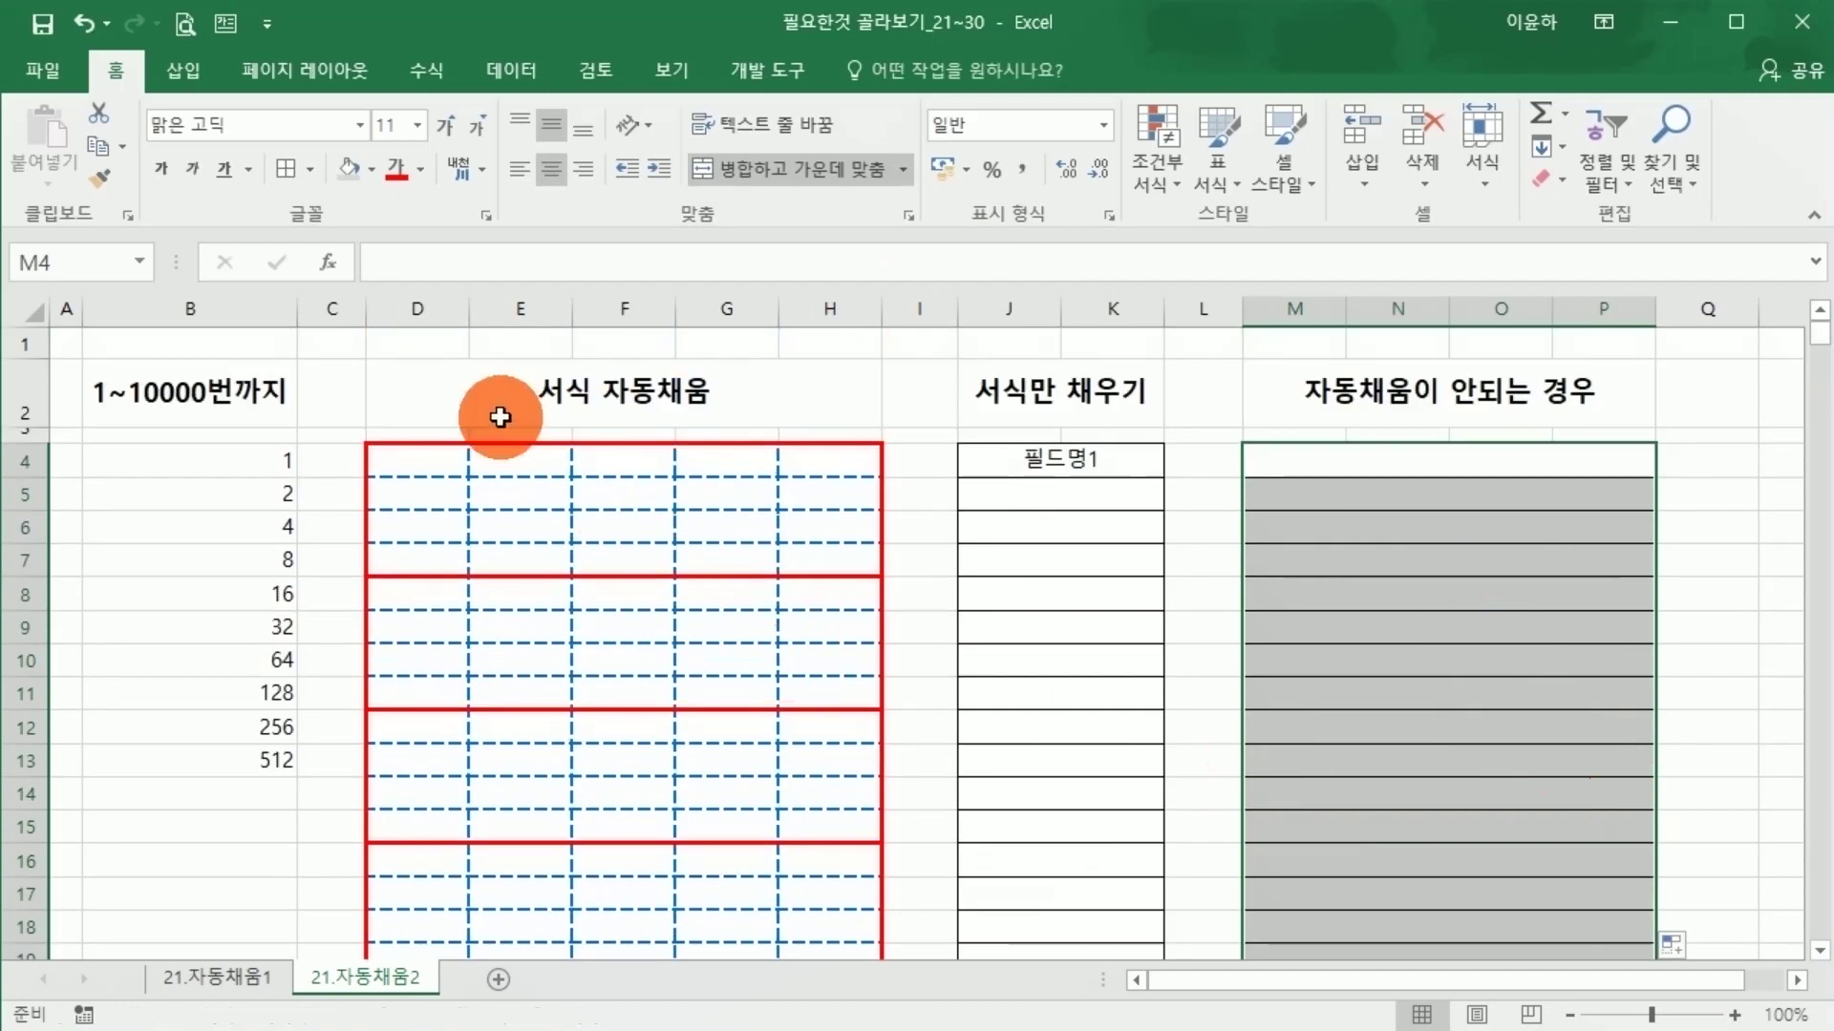